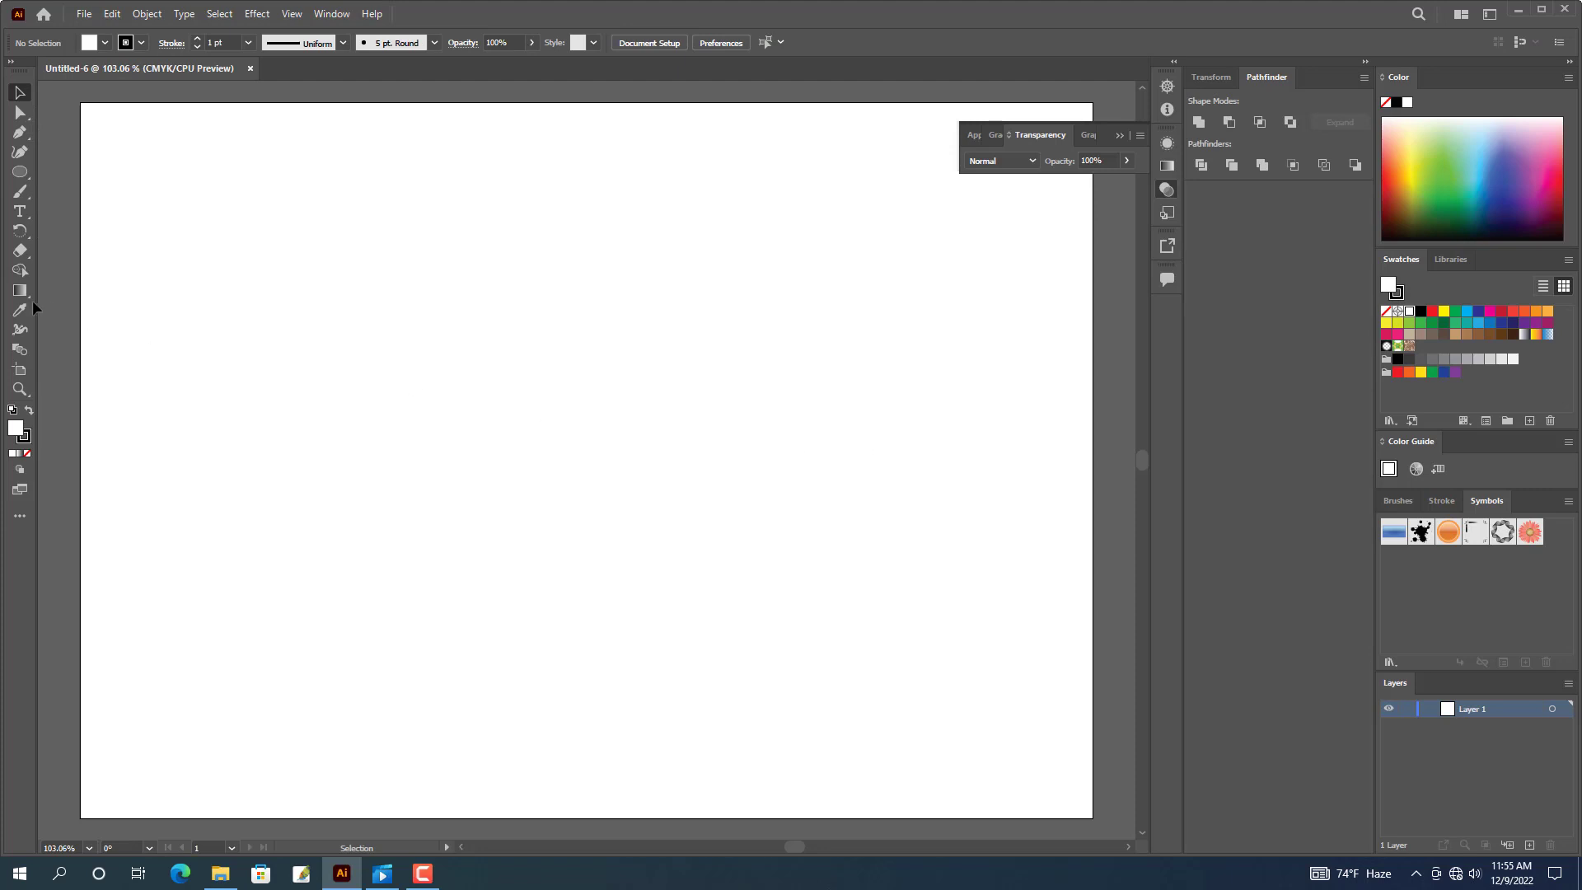
Draw a horizontal line about 405 pt long near the artboard's upper edge with the Line Segment tool.
click(20, 171)
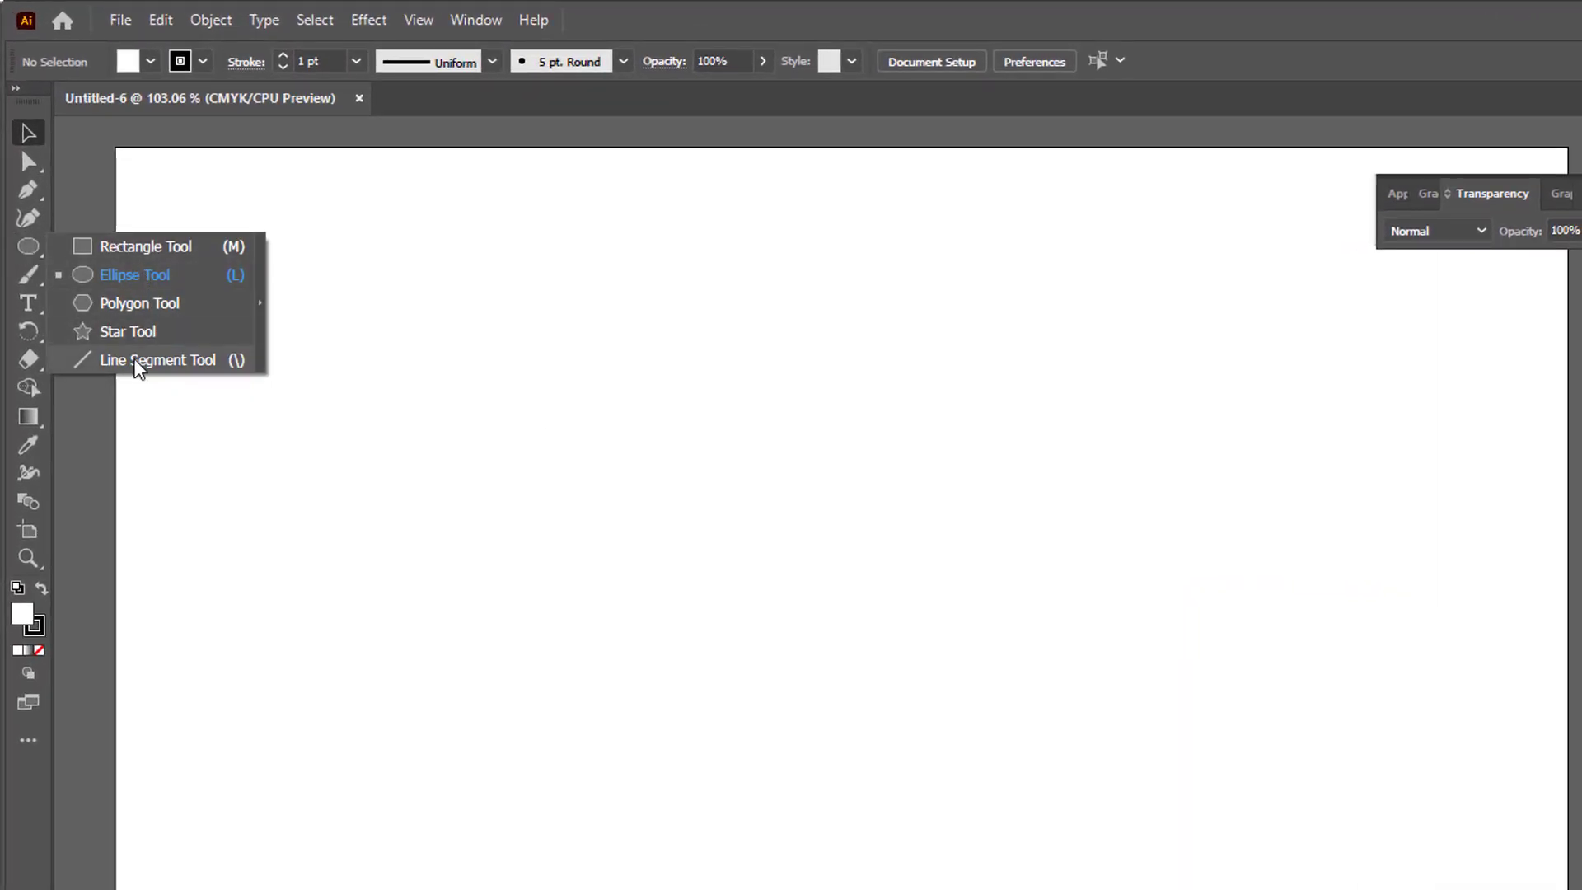
click(136, 360)
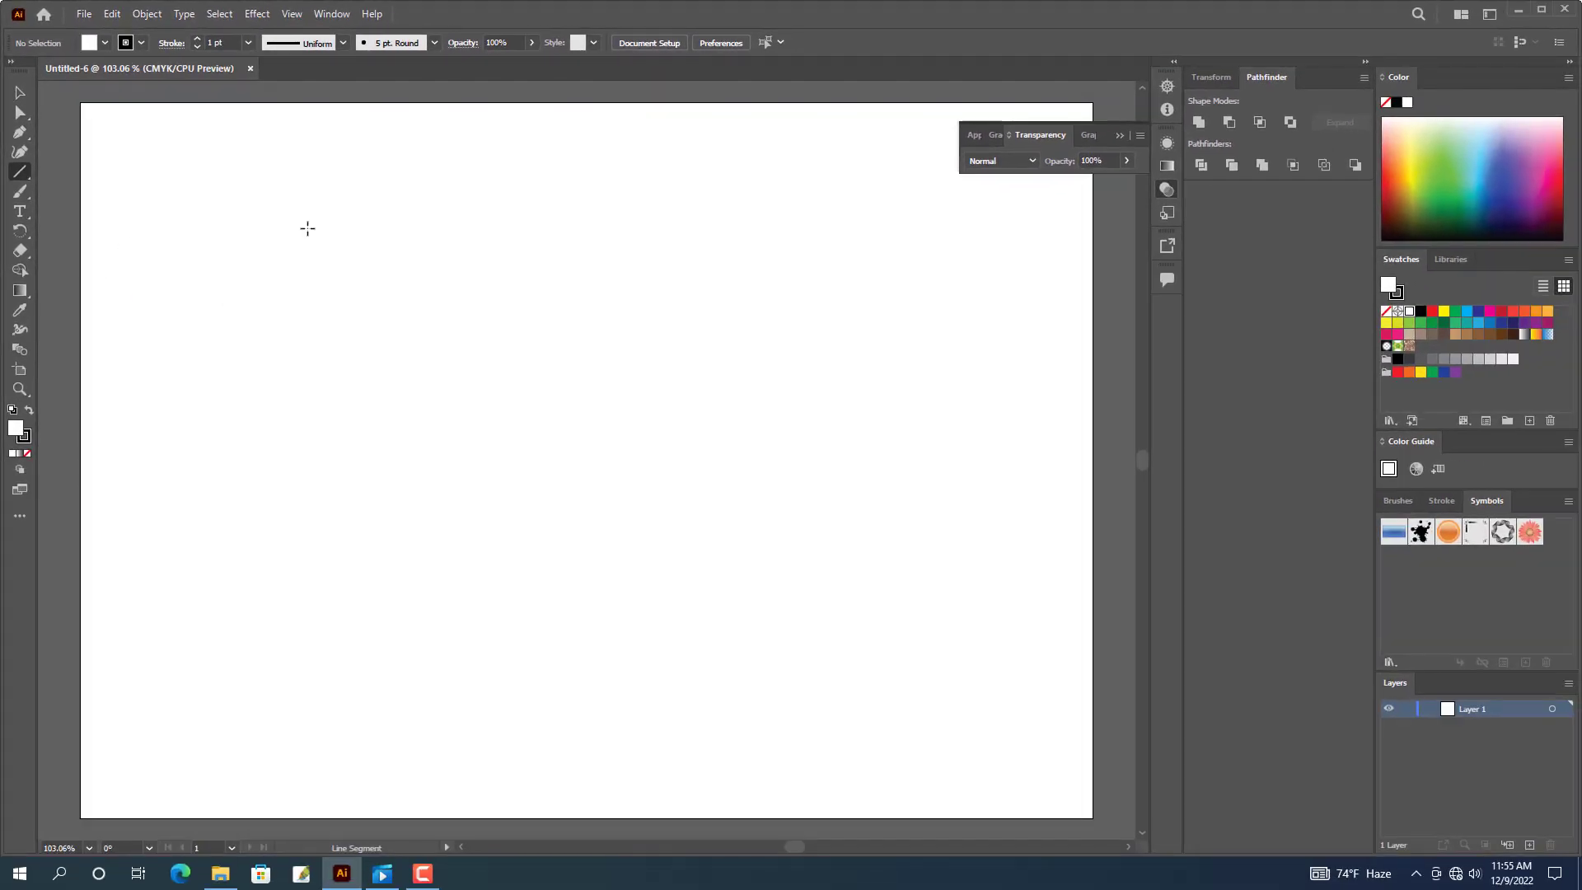
drag(262, 240, 749, 258)
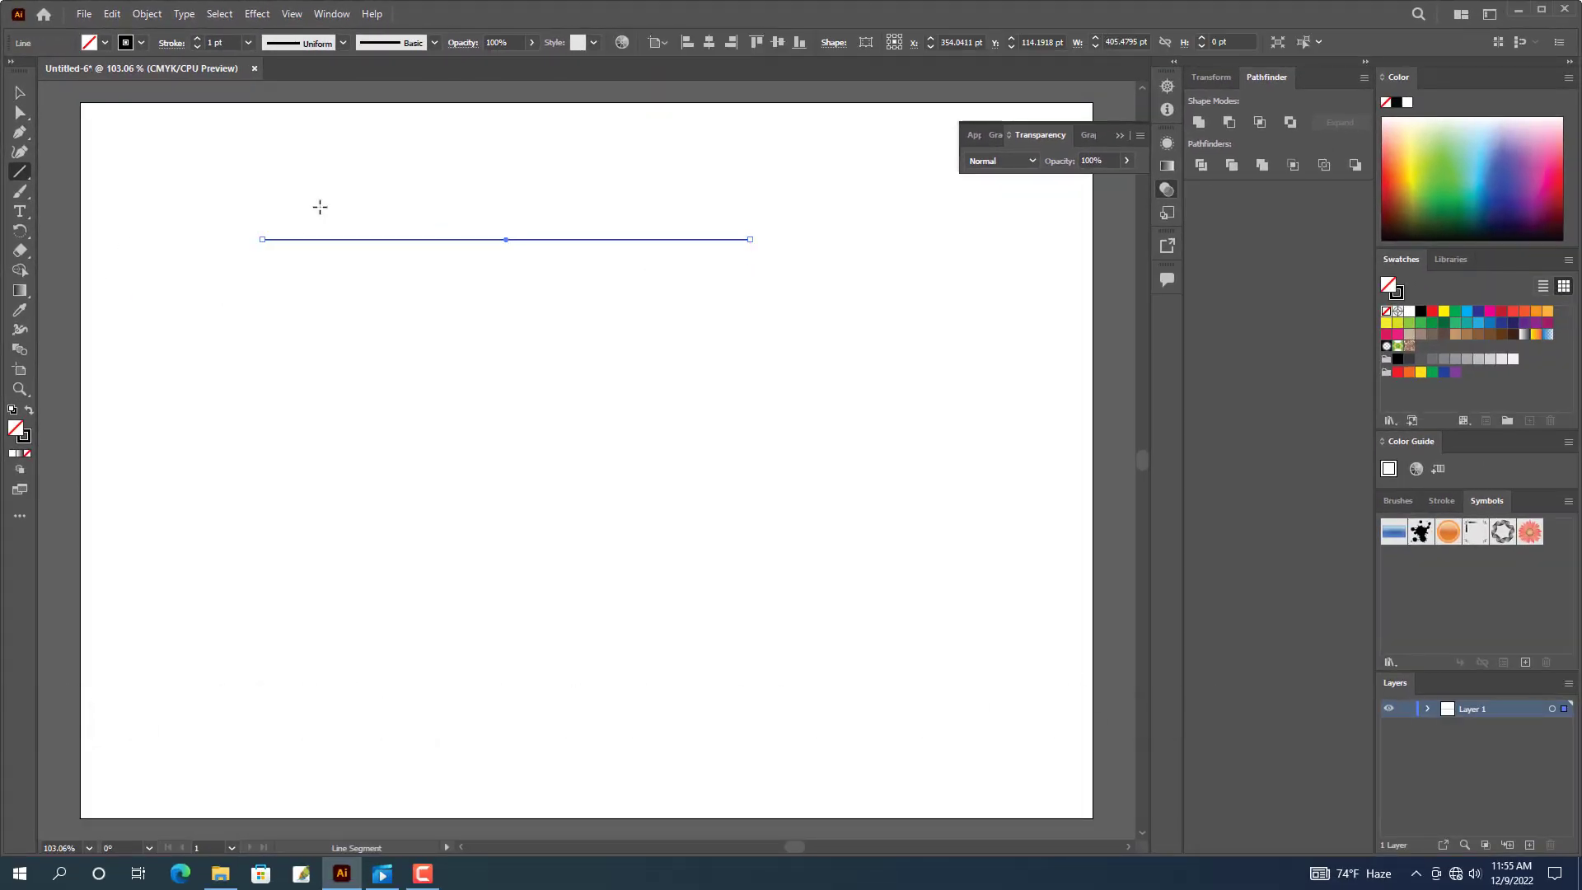
Duplicate the line about 25 pt straight below and repeat the copy to make five evenly spaced lines.
click(18, 94)
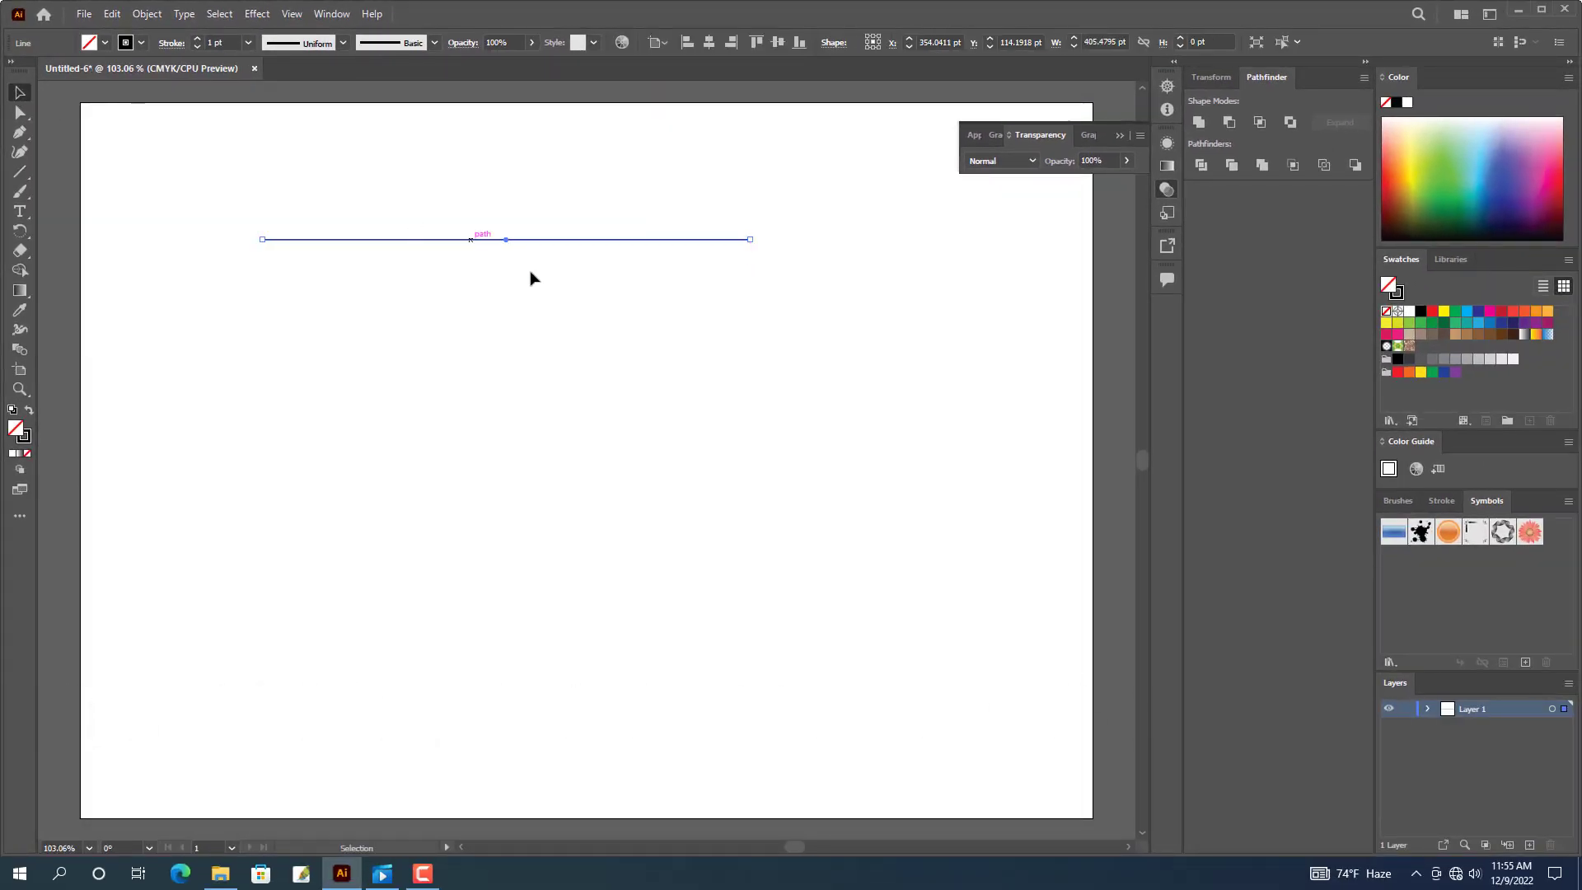
key(alt)
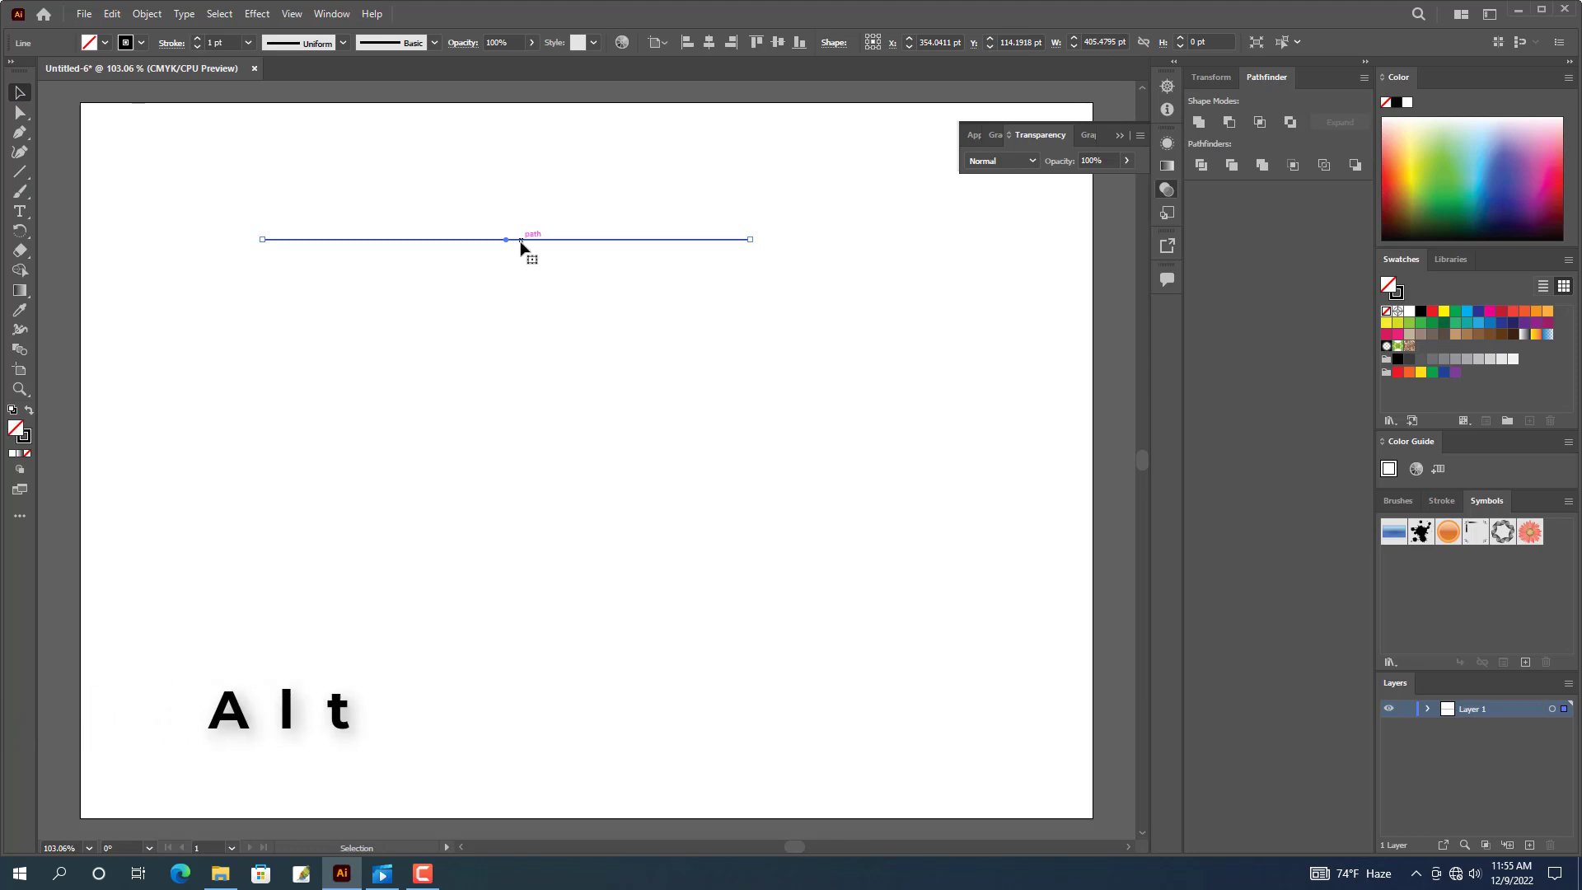
drag(521, 243, 523, 276)
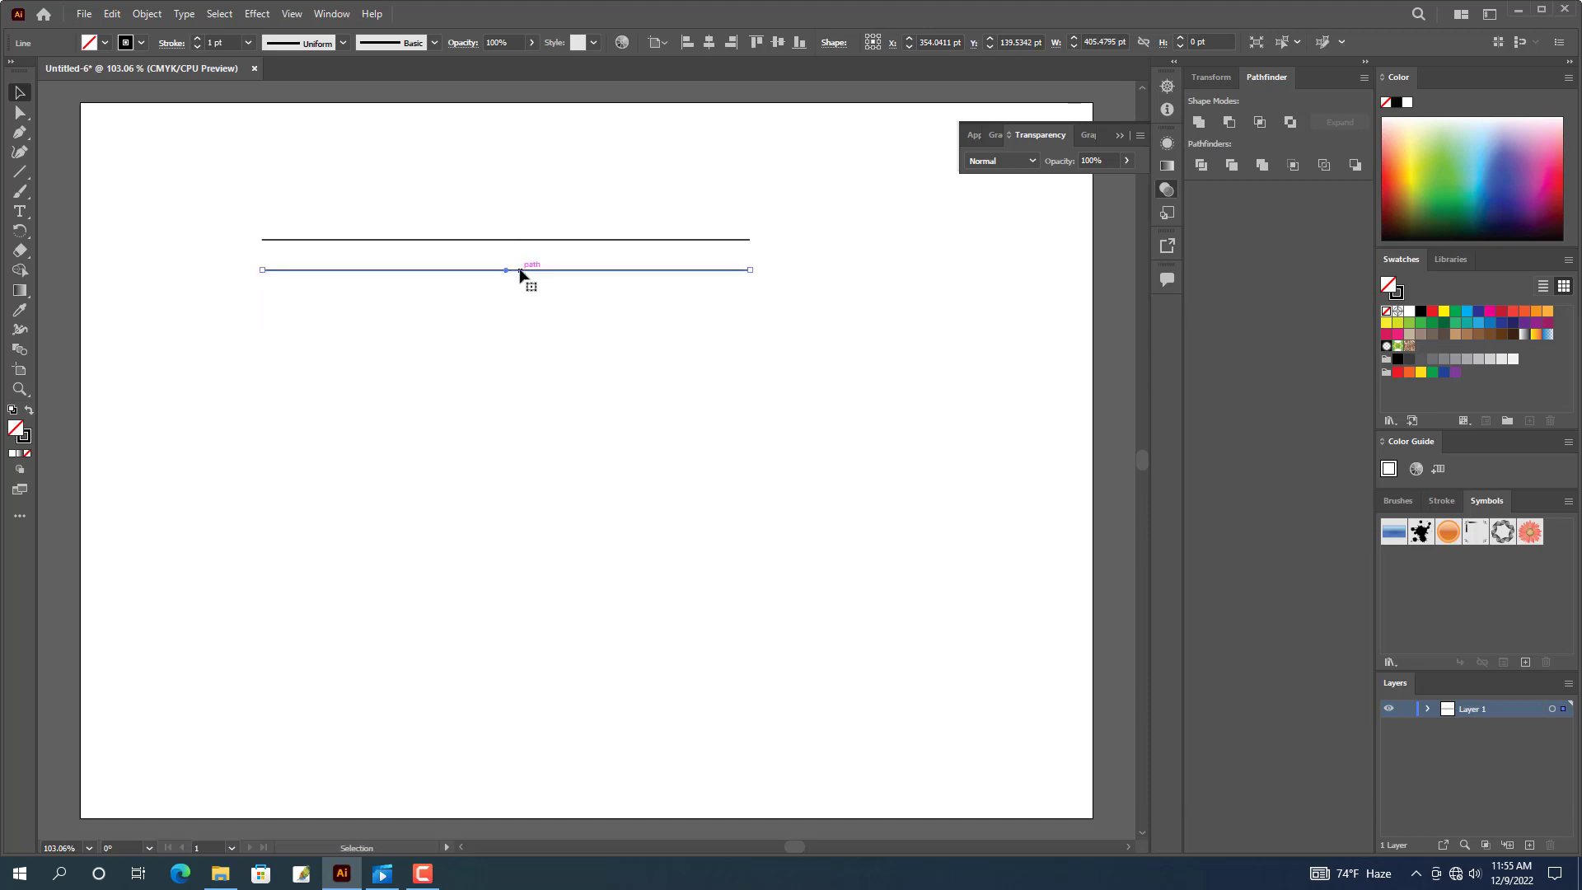
key(ctrl+d)
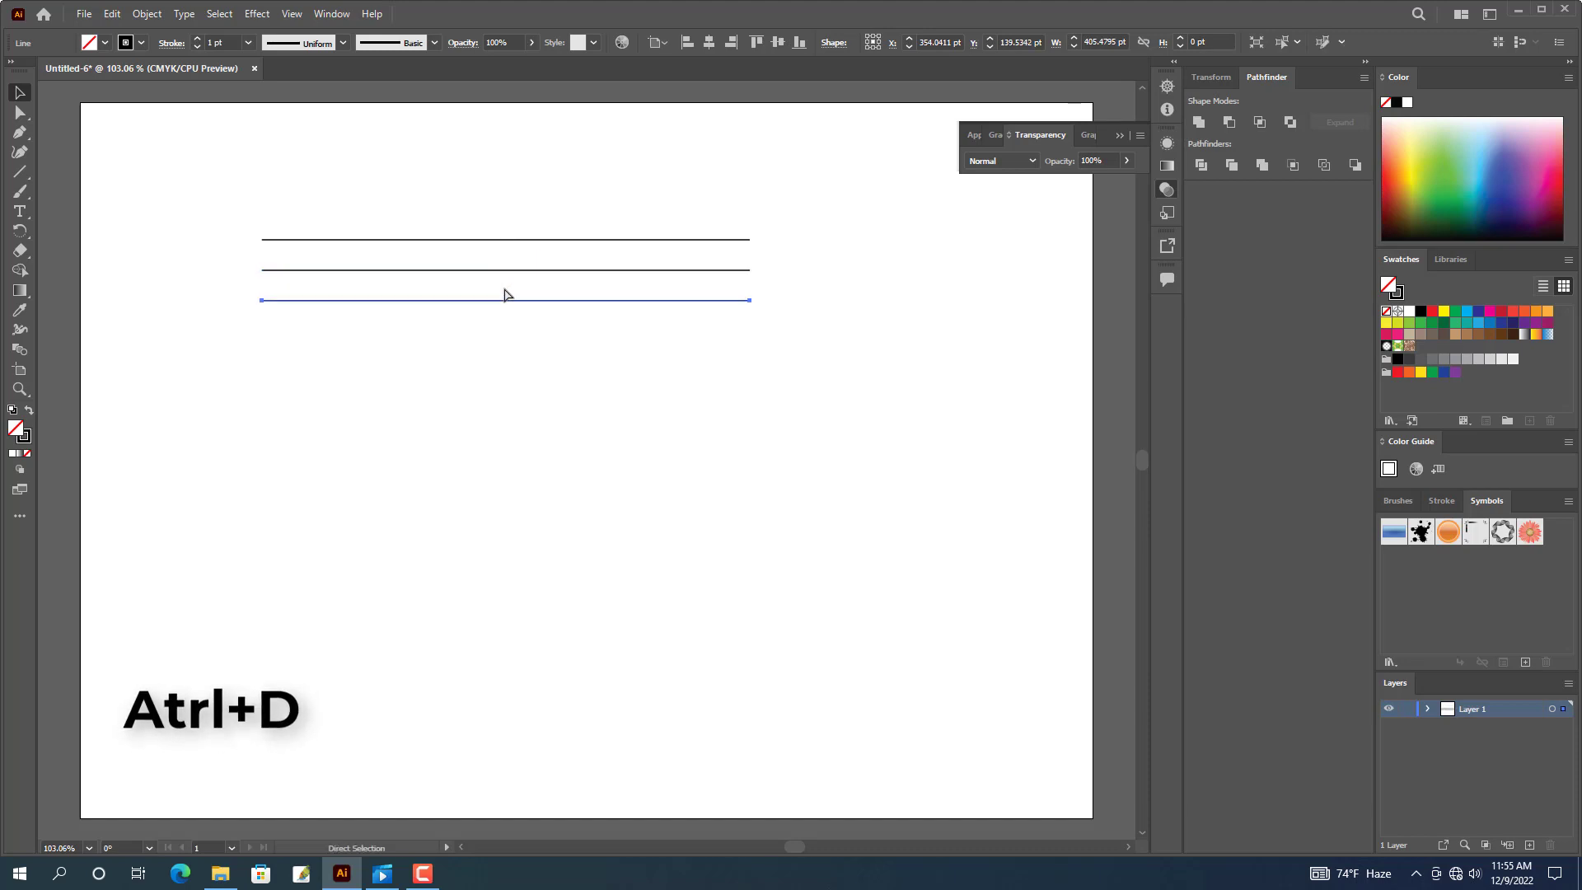
key(ctrl+d)
key(ctrl+d)
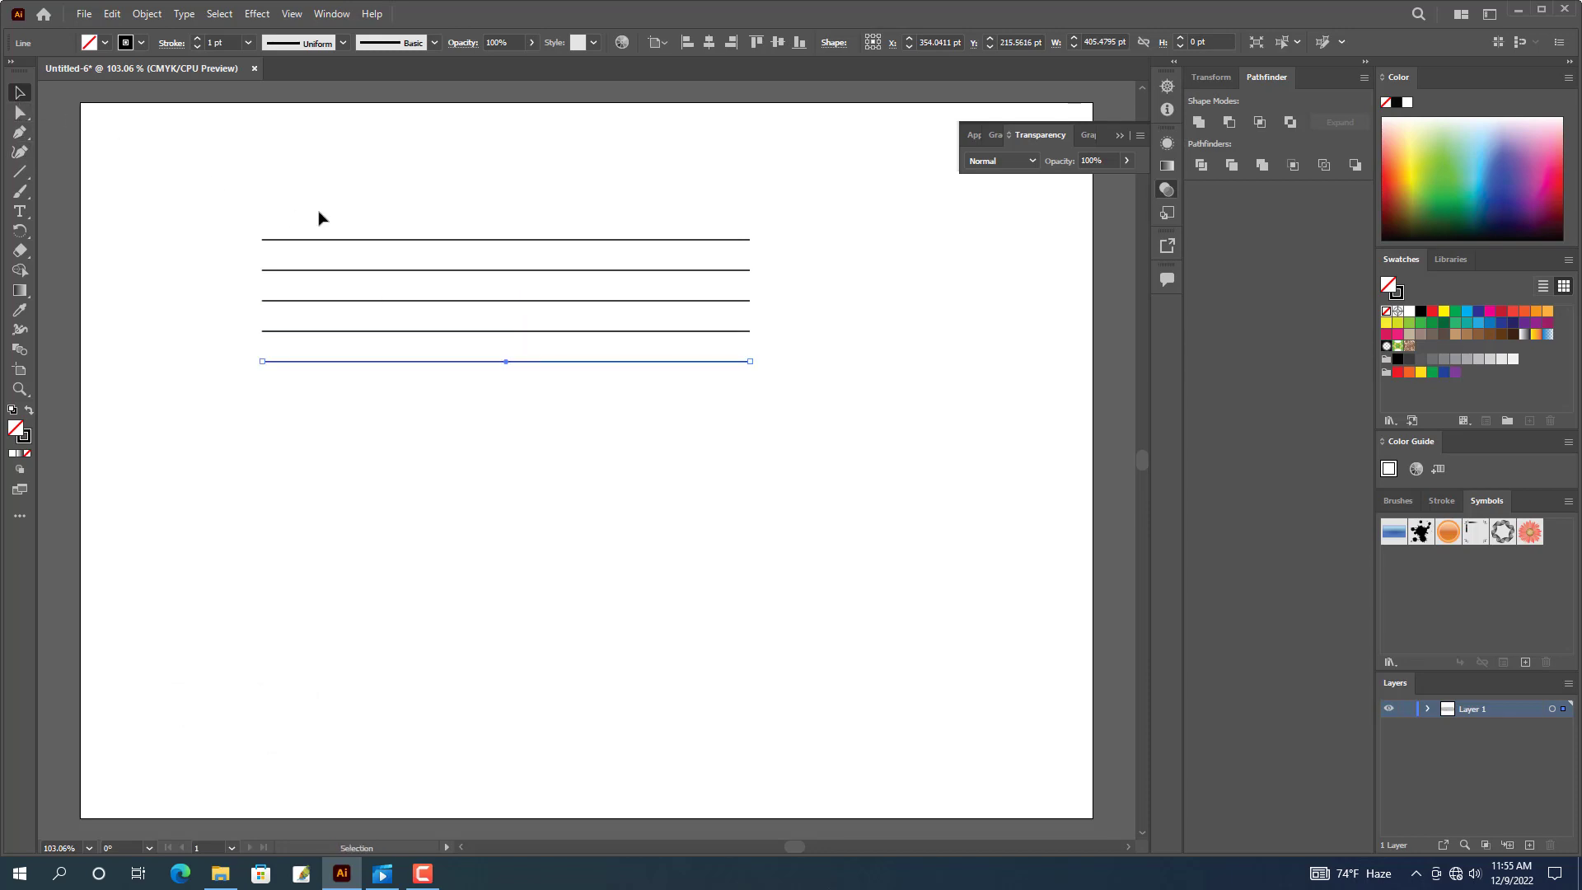
Select all five horizontal lines and group them.
drag(319, 218, 399, 396)
click(112, 15)
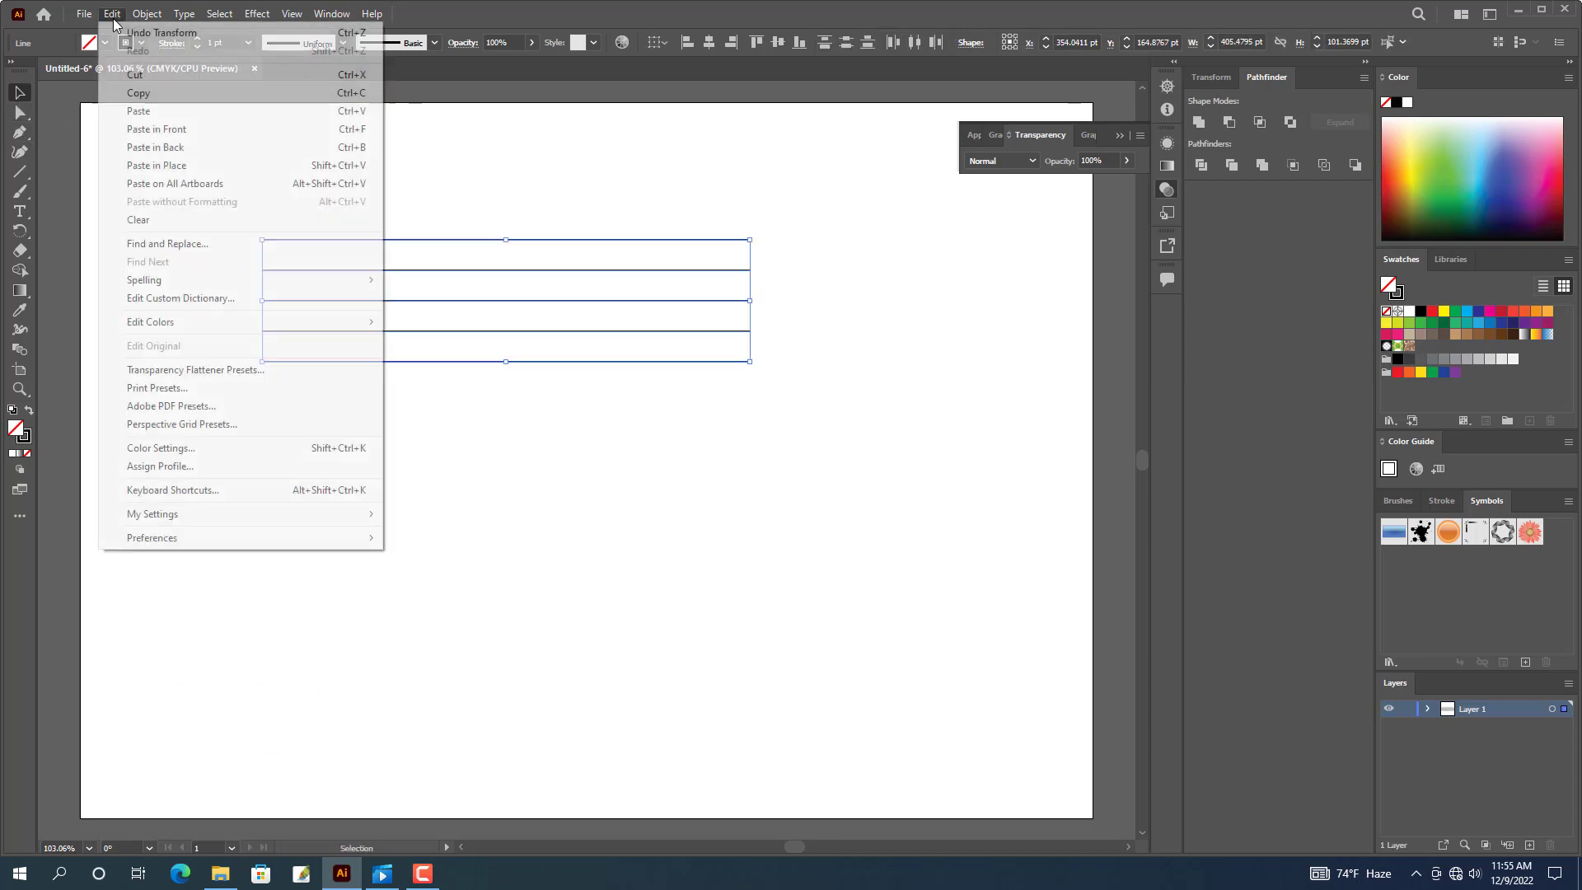
mouse_move(147, 15)
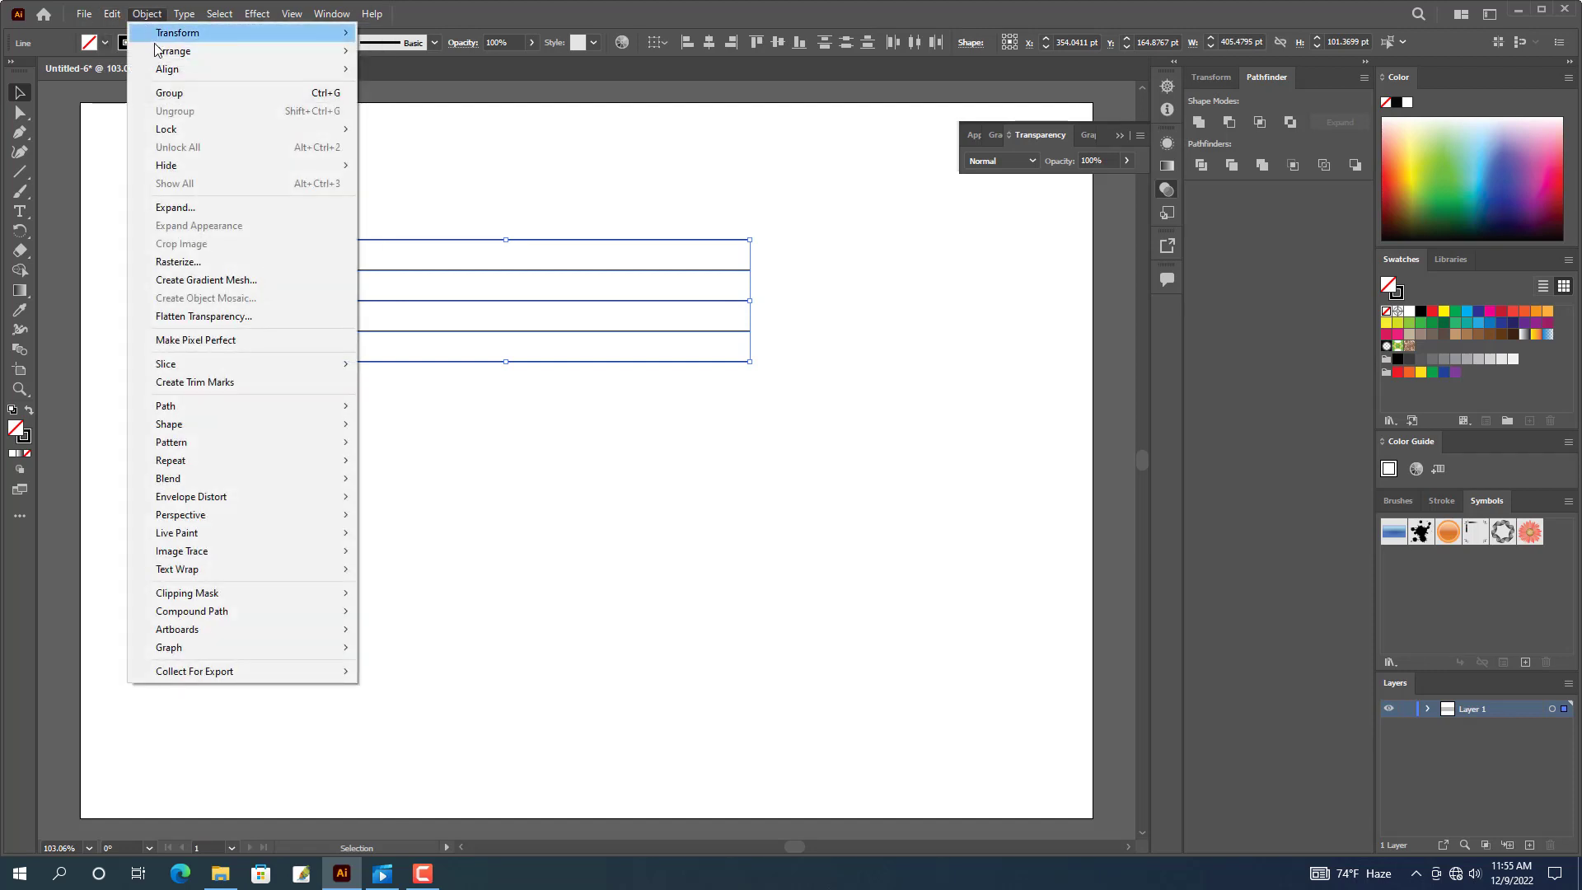
click(171, 93)
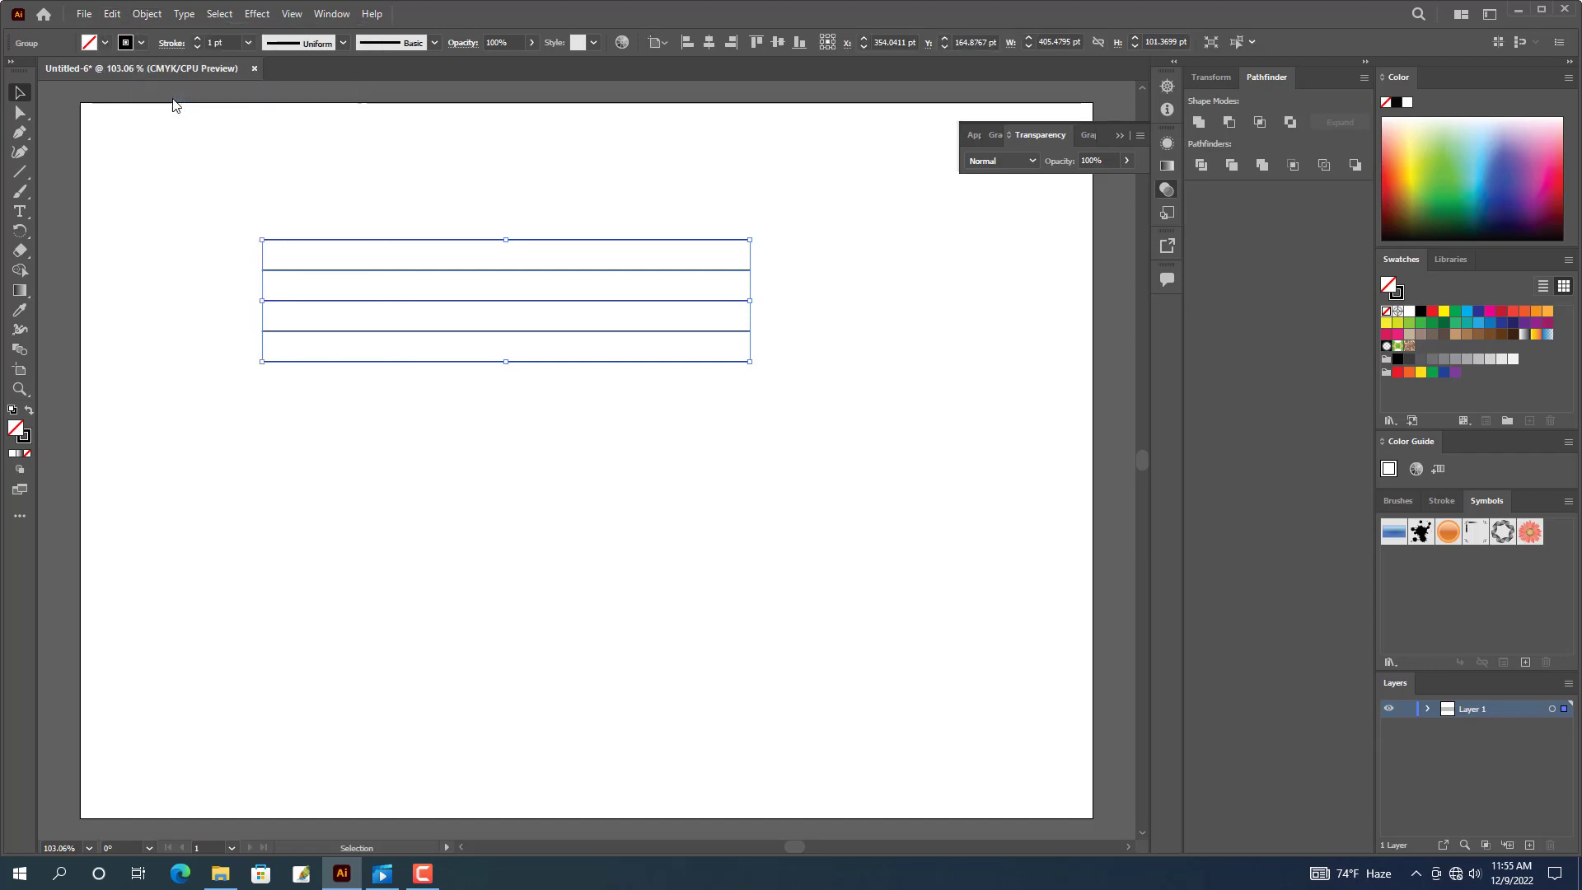
Move the line group toward the artboard's center, to about X 402 pt, Y 241 pt.
click(511, 423)
click(494, 361)
drag(485, 362, 543, 453)
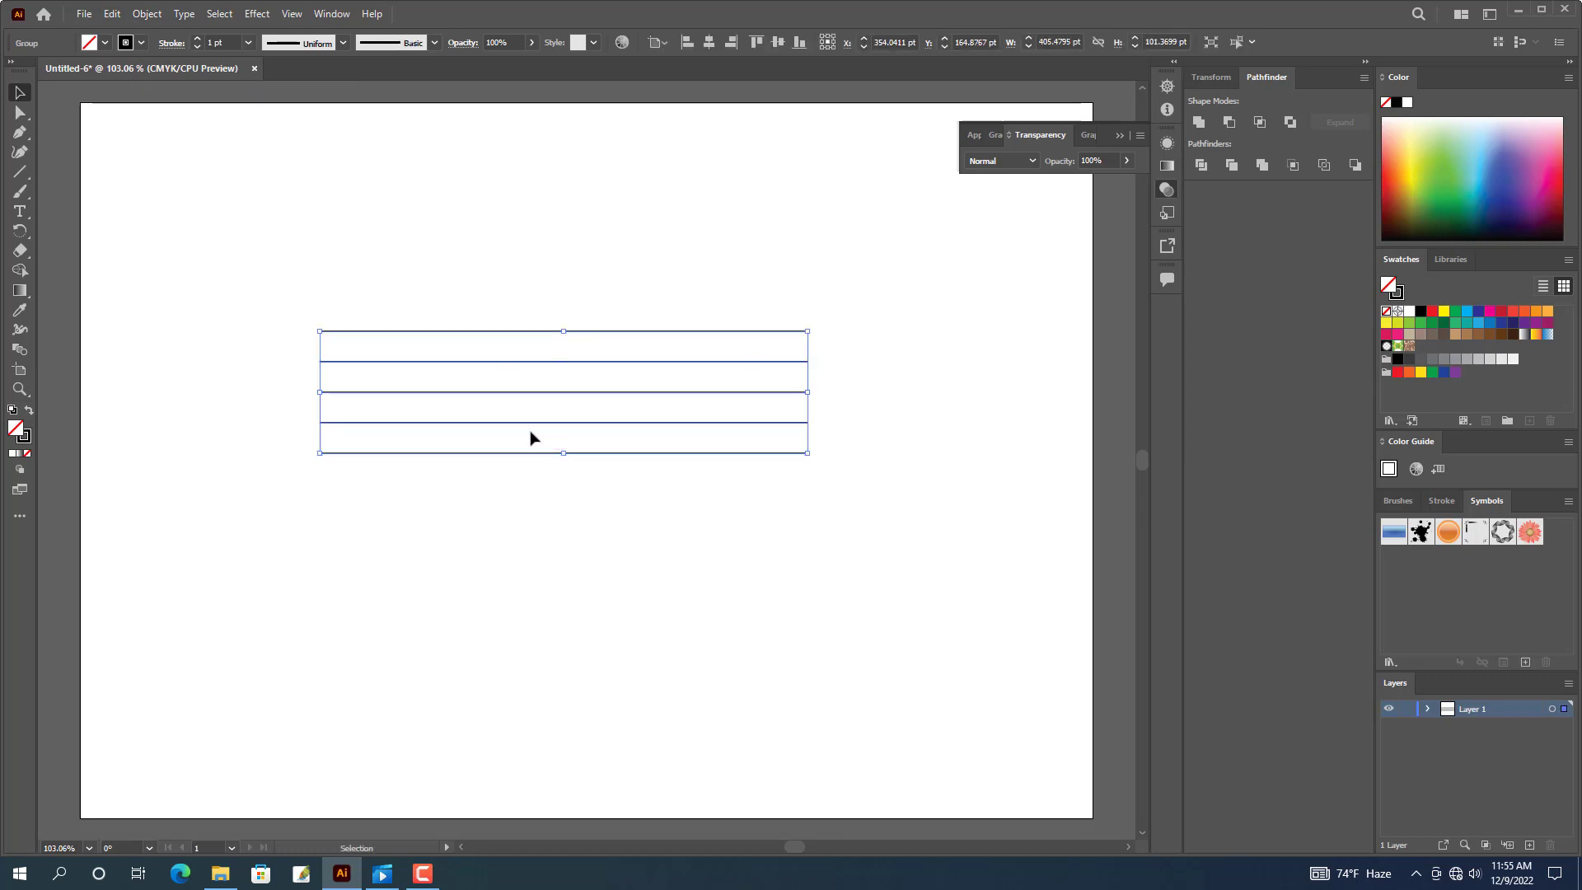
click(614, 536)
drag(620, 517, 449, 270)
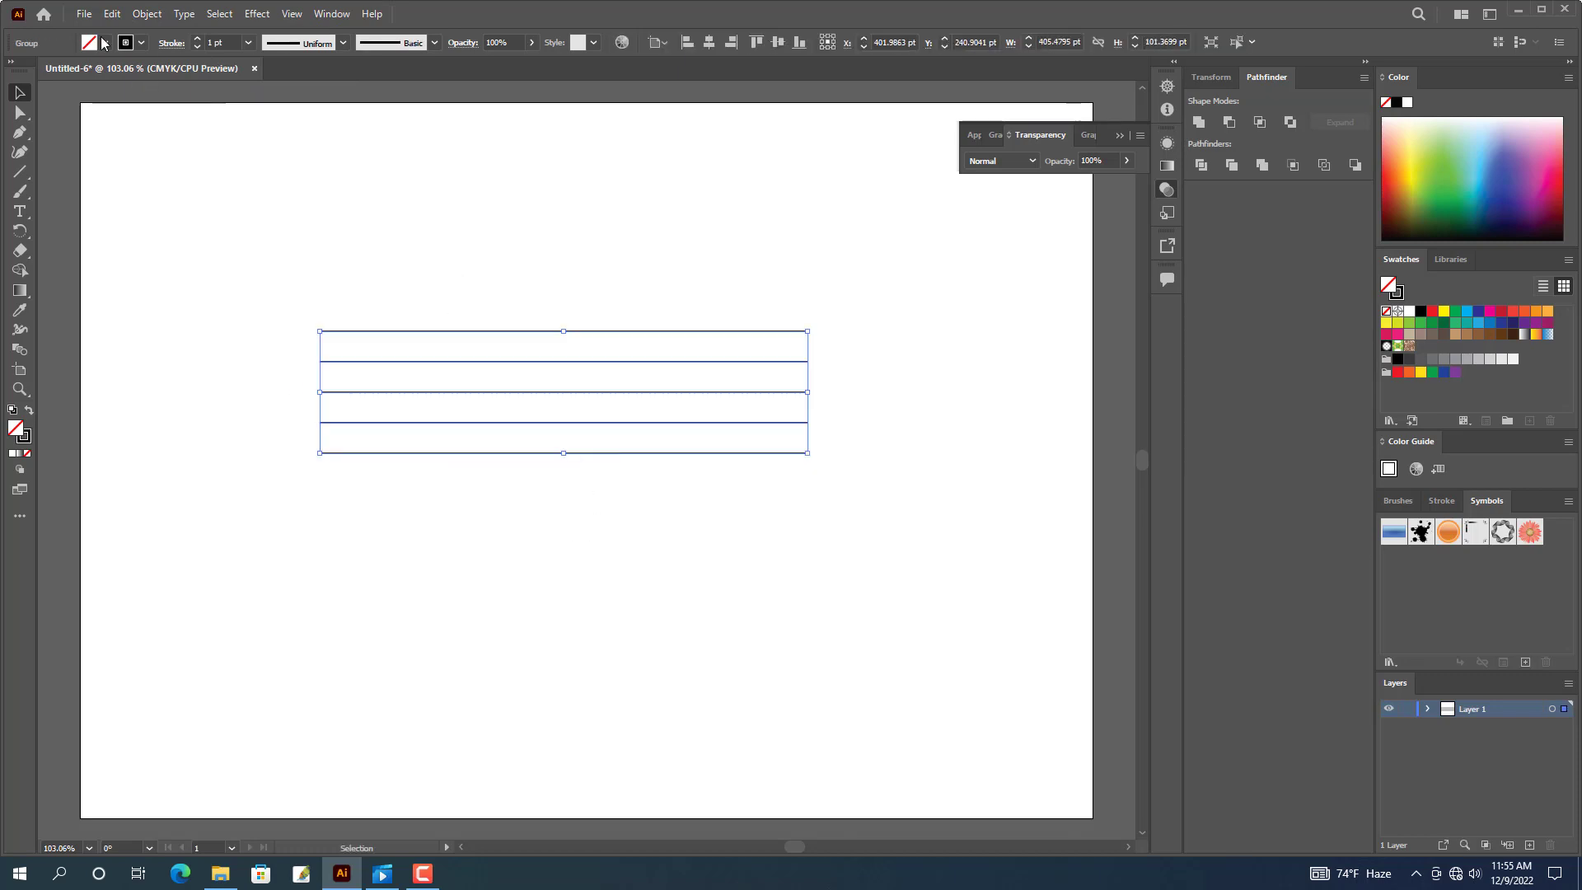
Copy the line group, paste it in place and rotate the copy 90° to form a crossing grid.
click(120, 15)
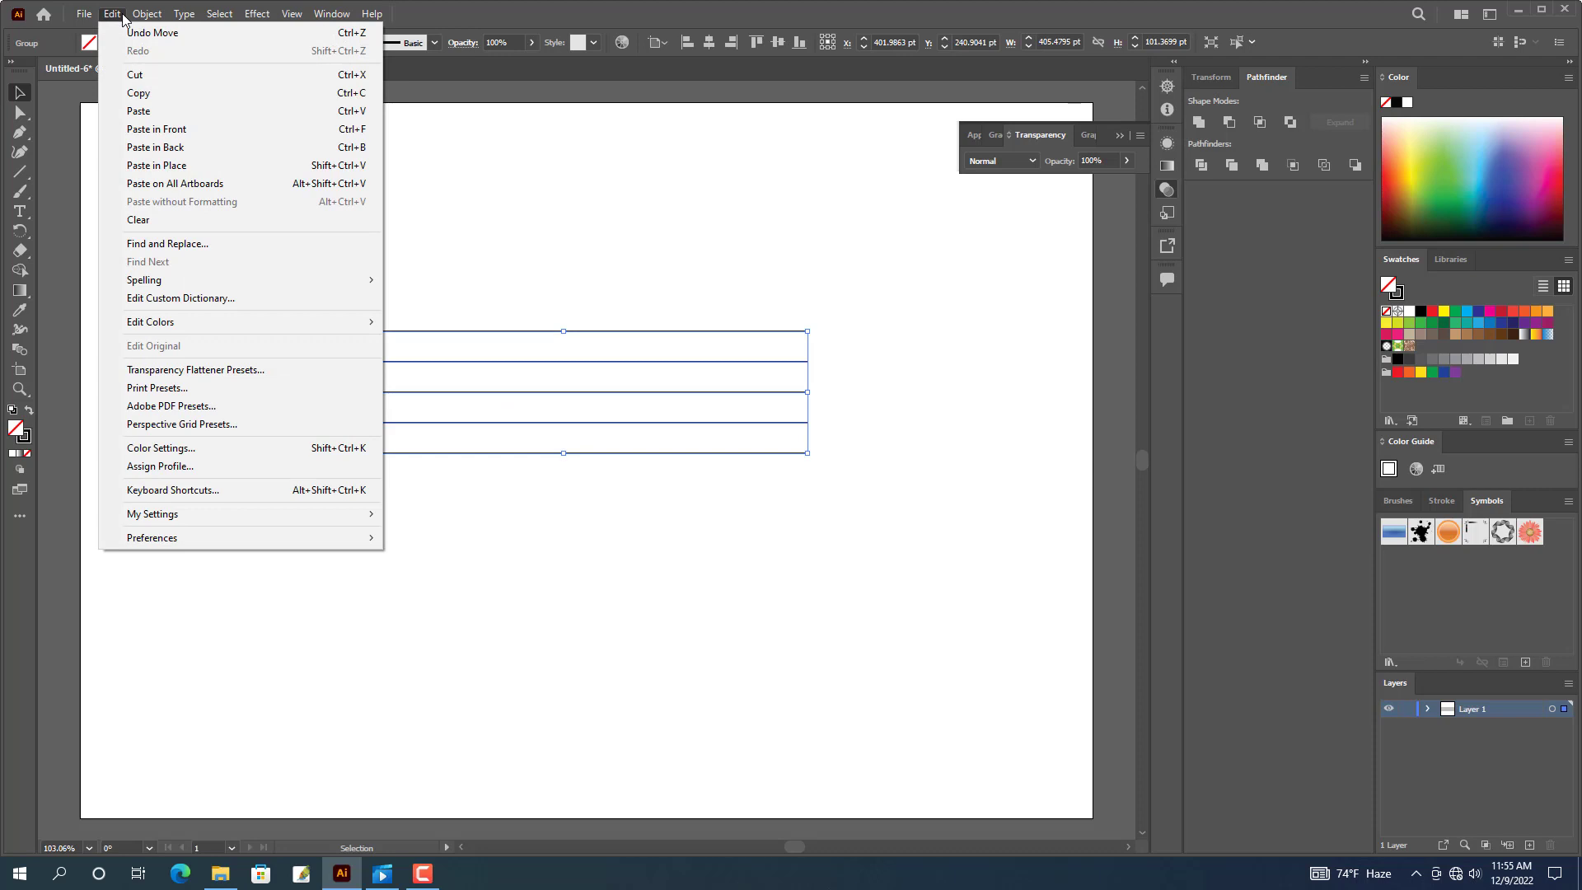
click(137, 94)
click(109, 15)
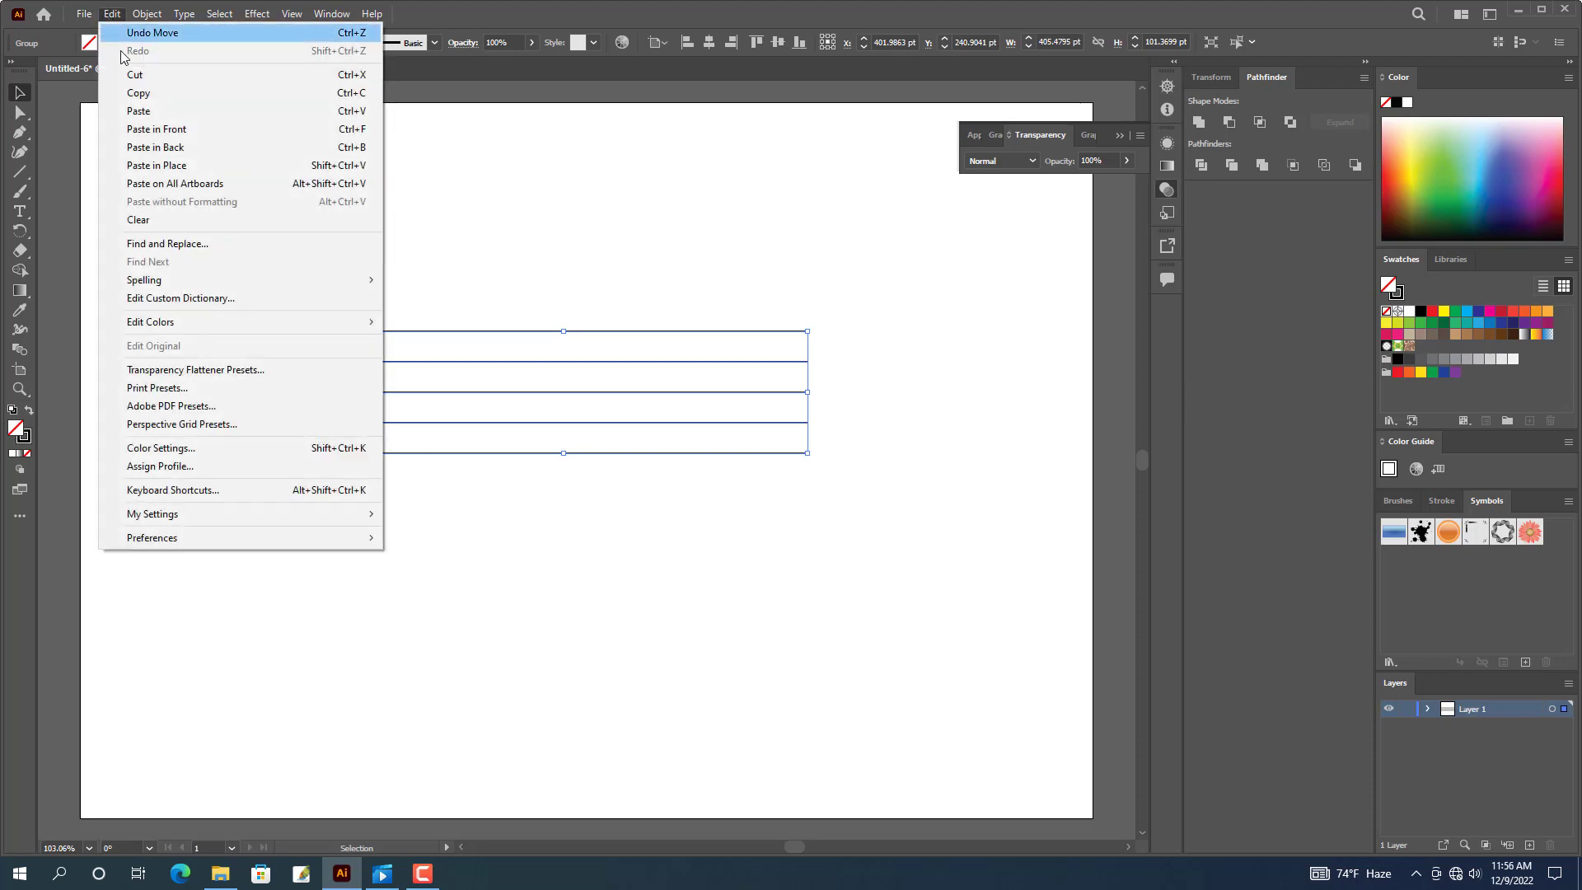
click(156, 168)
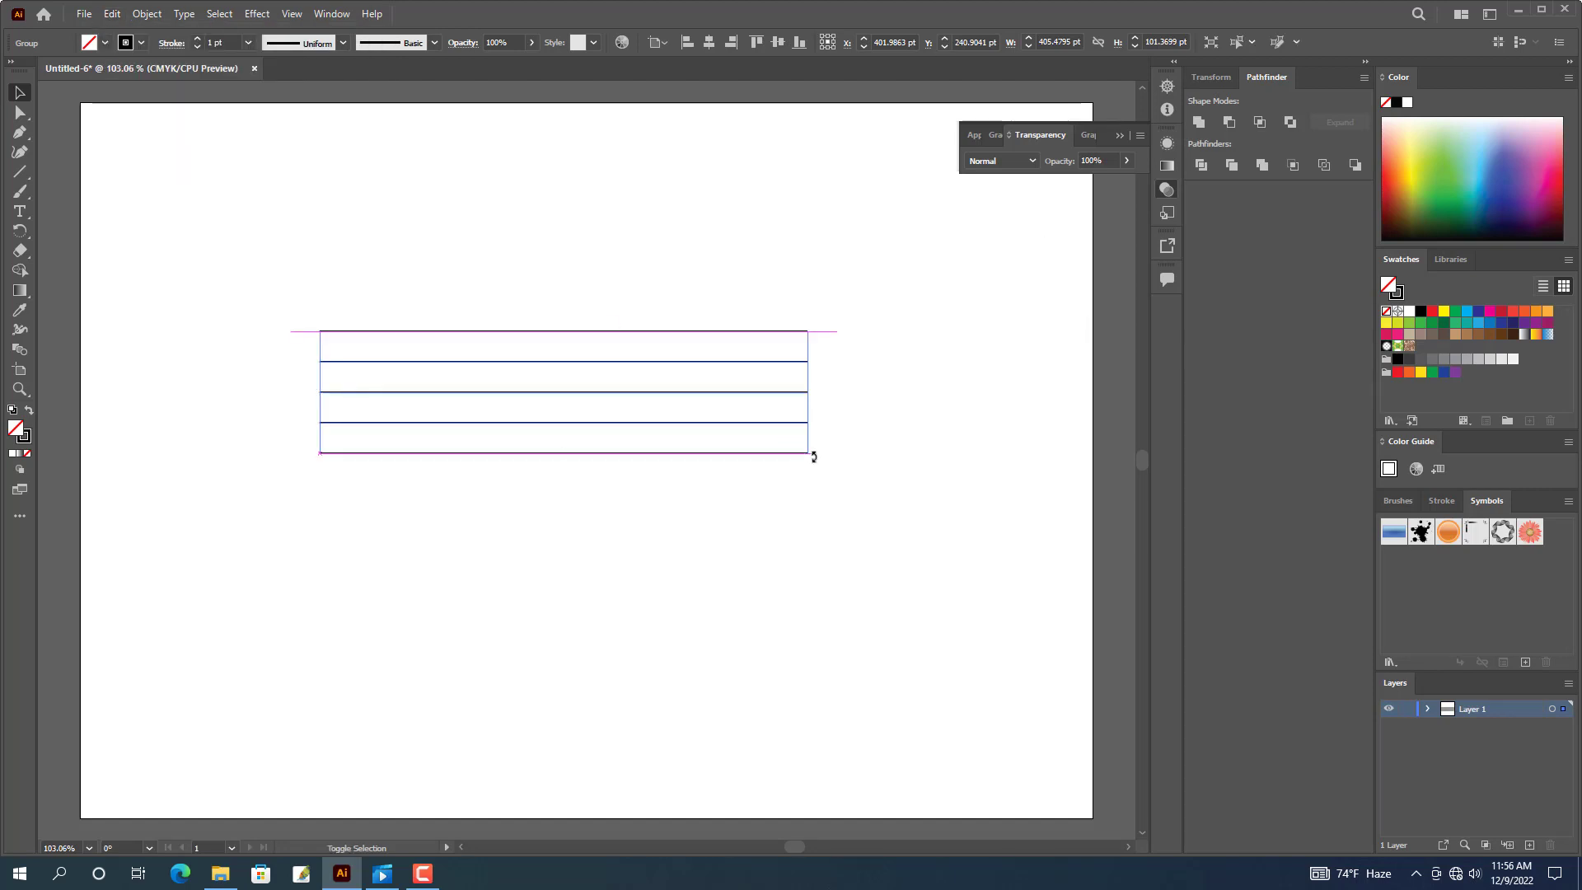
drag(713, 497, 561, 569)
Select both line groups and rotate them together by 45° into a diagonal grid.
drag(741, 580, 596, 440)
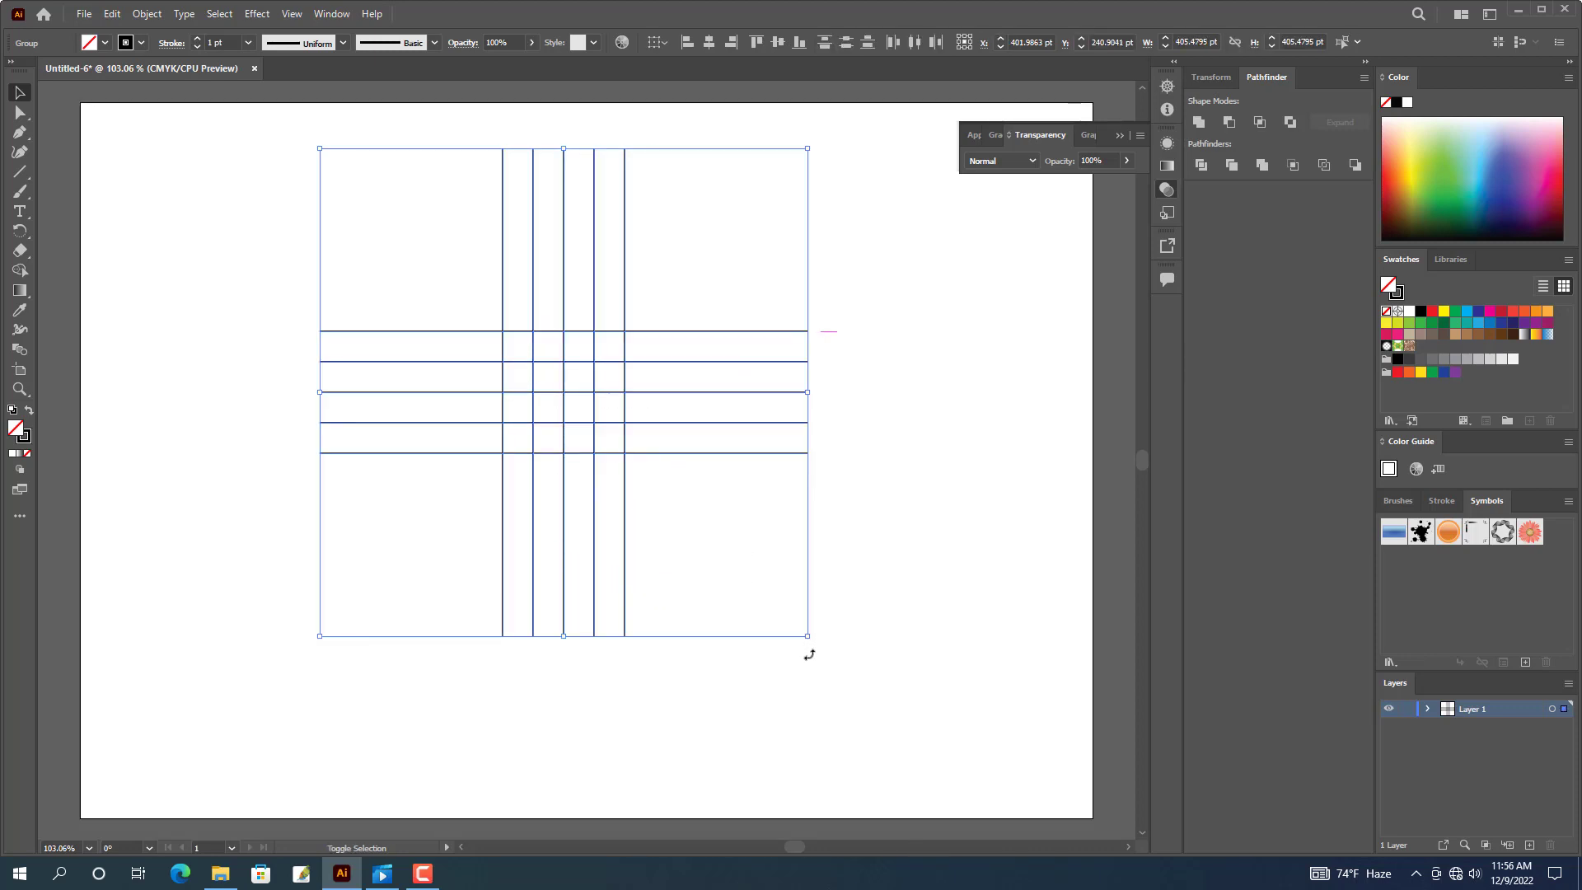
drag(809, 654, 524, 701)
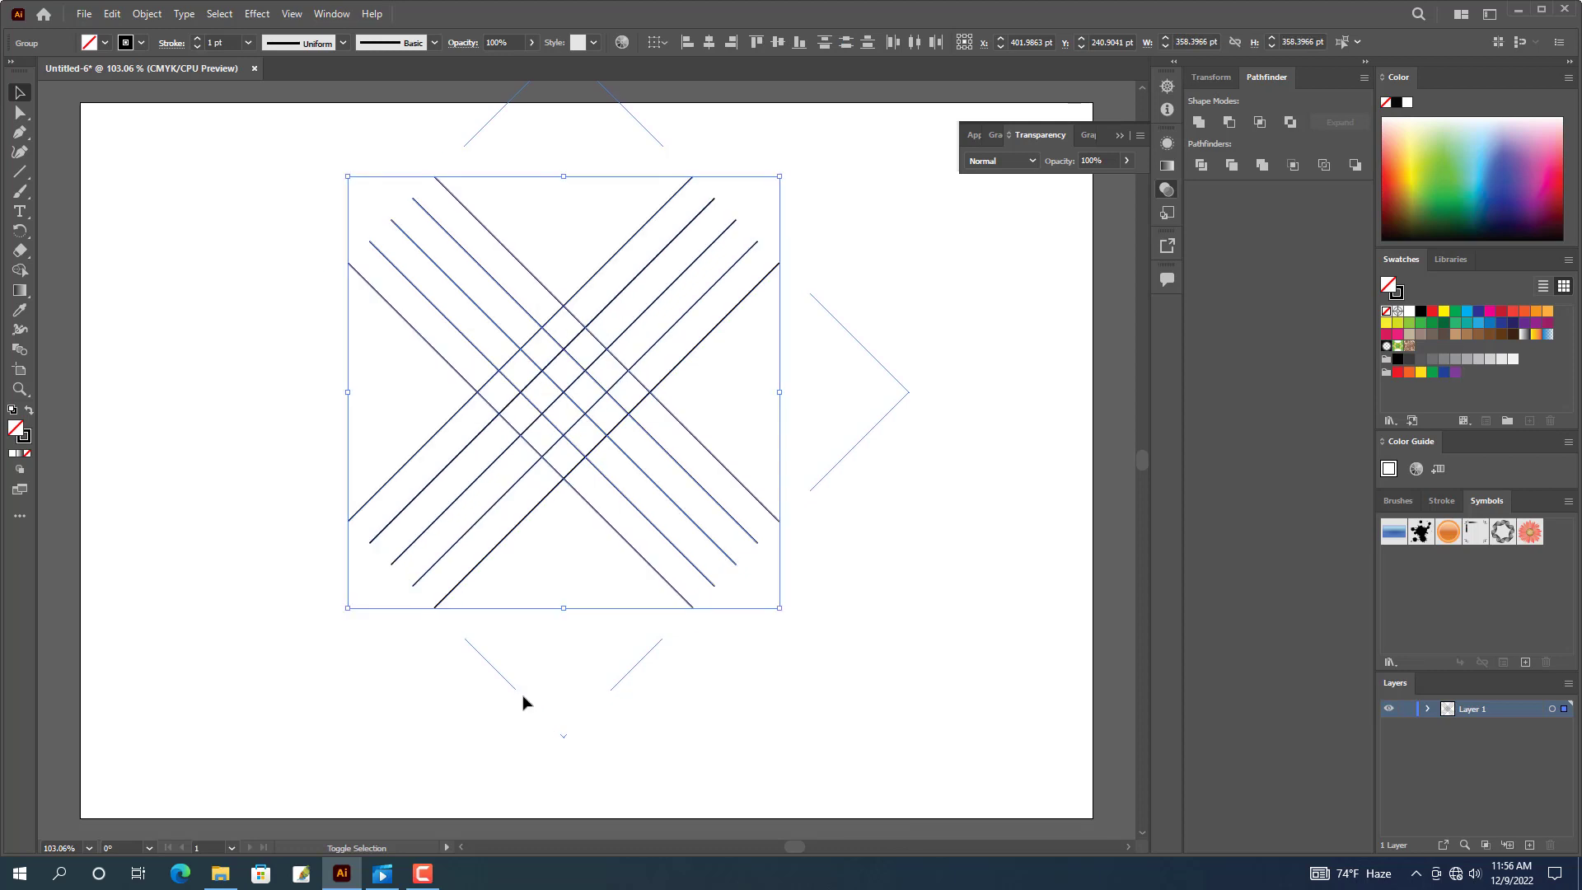
click(647, 708)
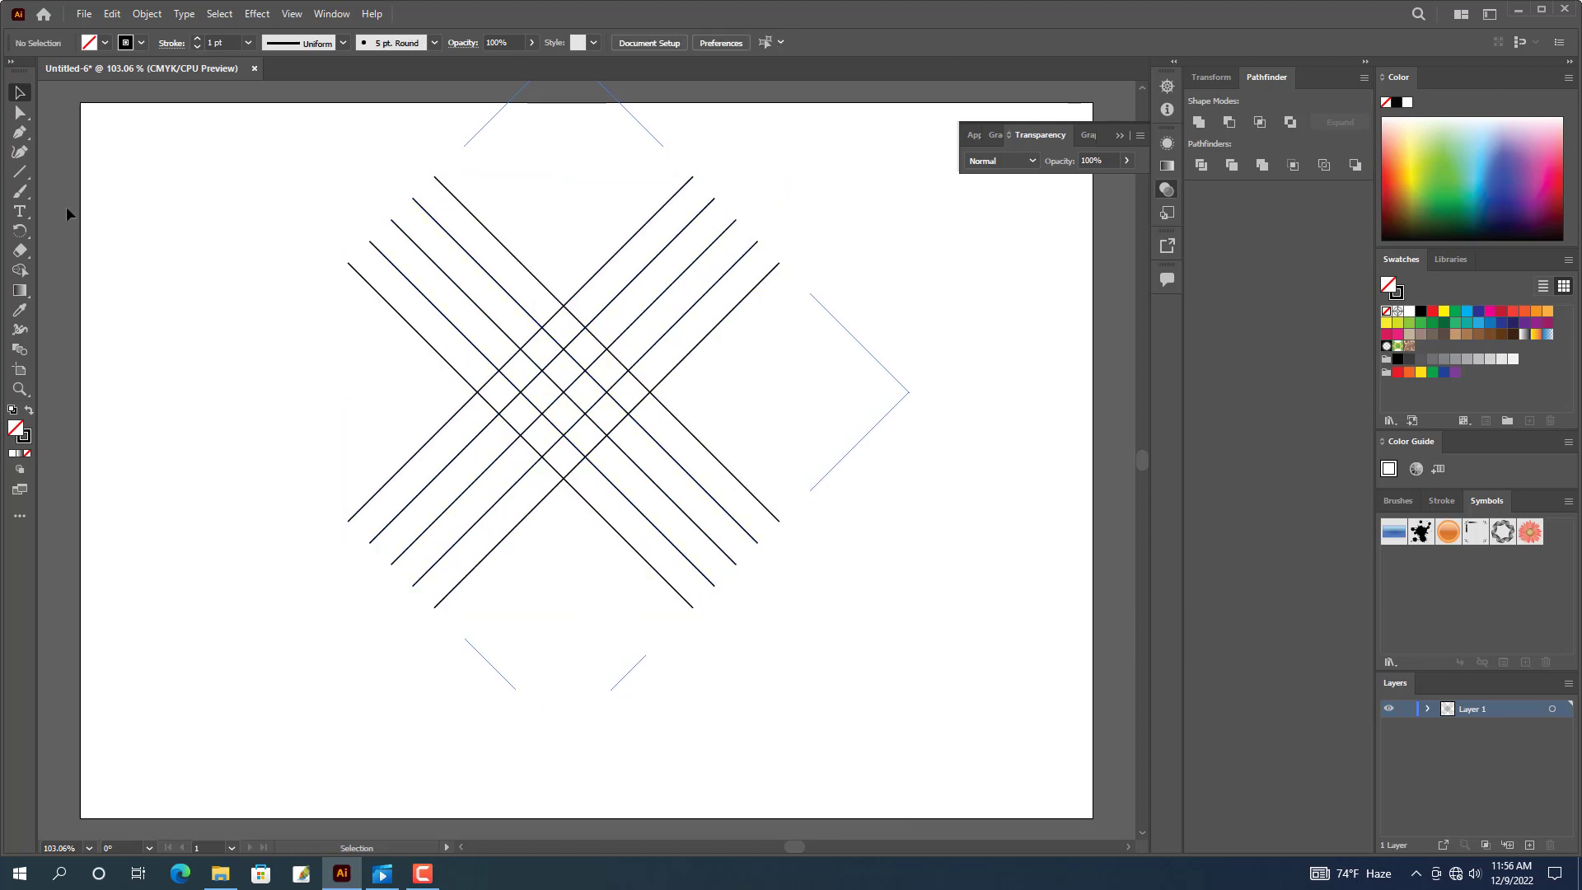
Create a 6-sided polygon with a 50 pt radius and rotate it to stand upright on a vertex.
key(ctrl+equal)
key(ctrl+equal)
key(ctrl+equal)
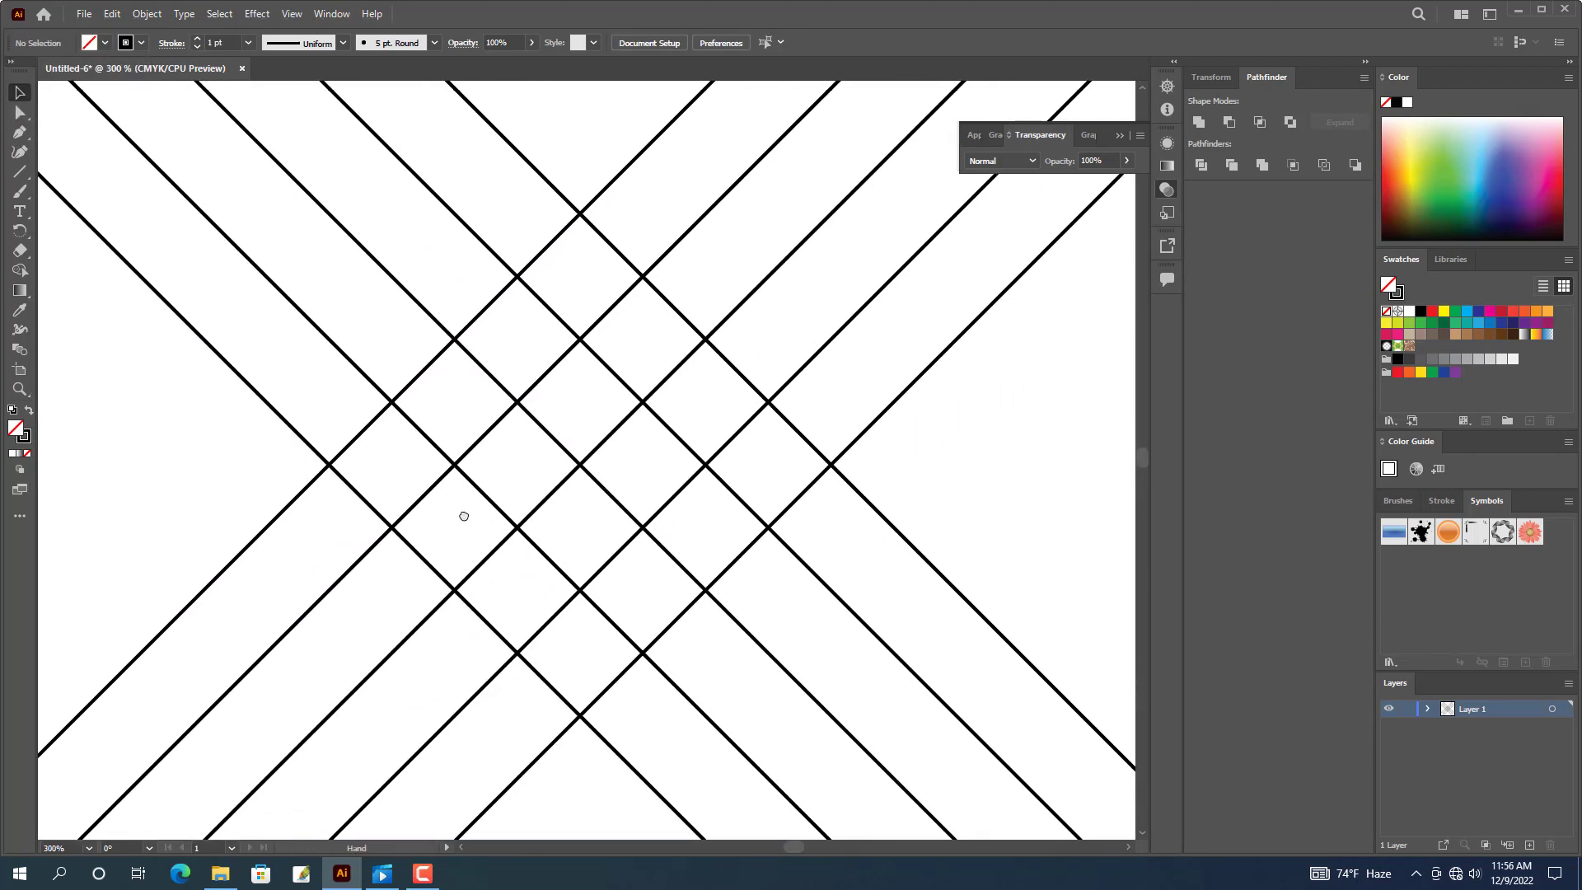
right_click(26, 178)
click(89, 211)
click(503, 421)
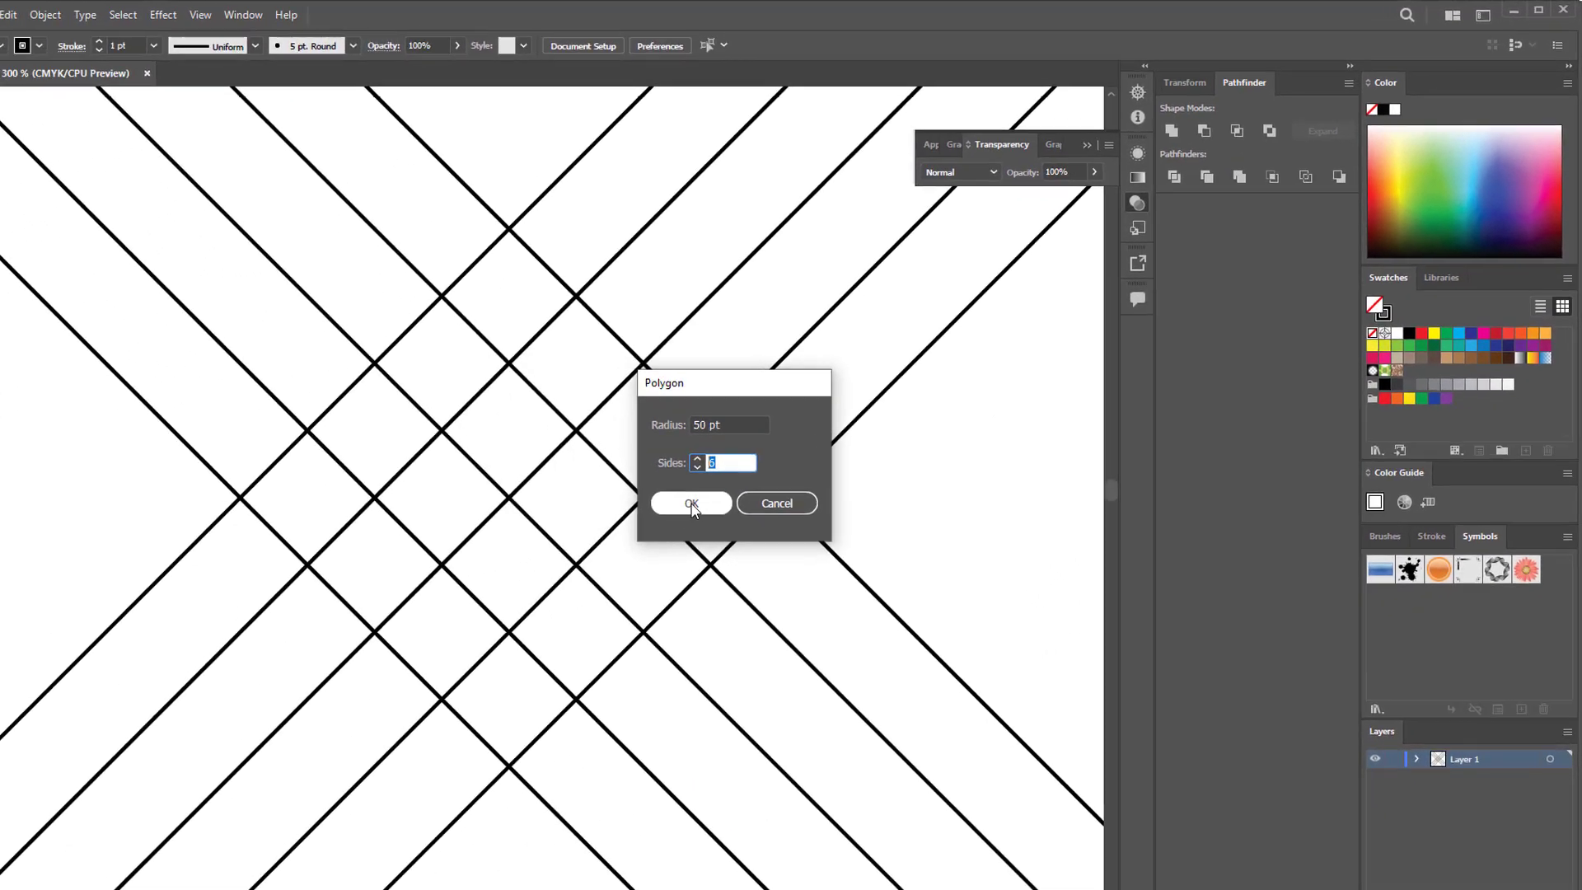
click(691, 503)
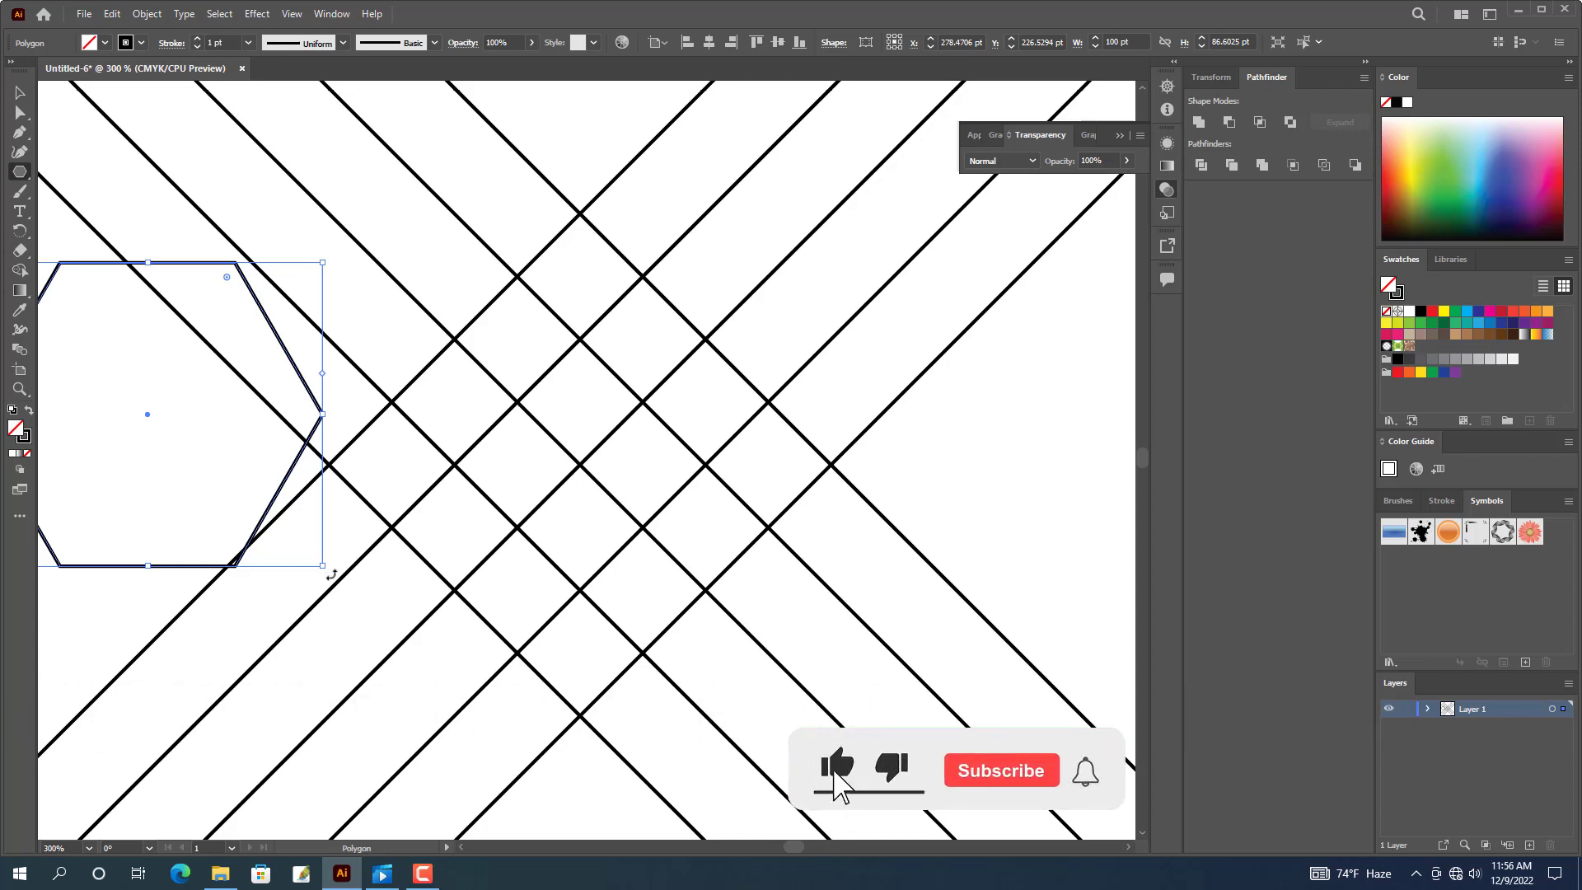
drag(331, 575, 66, 628)
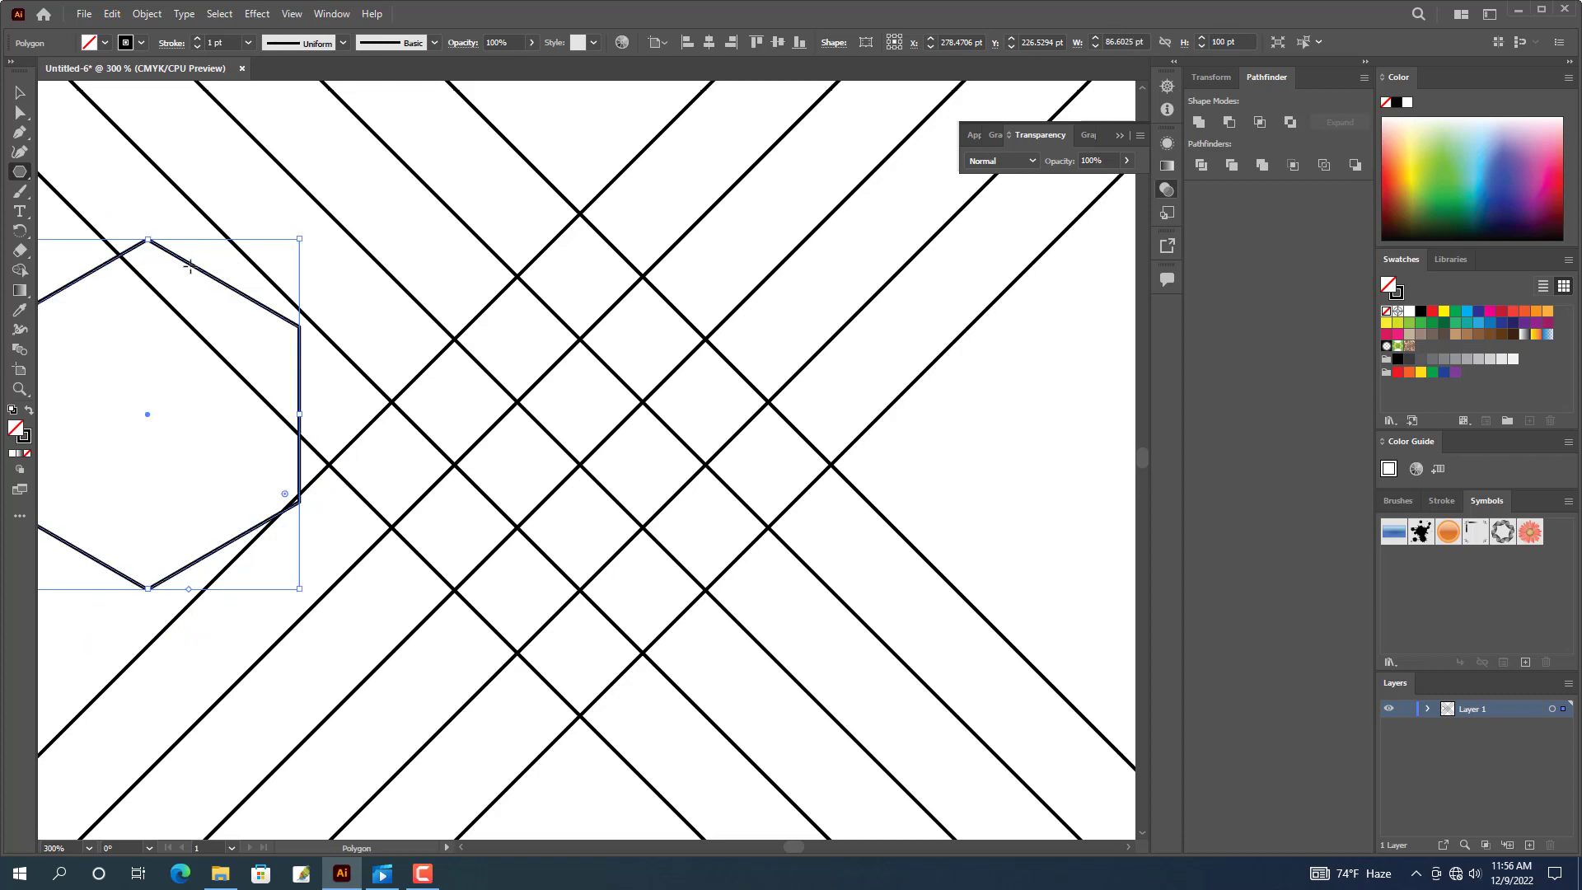
Align the hexagon's top vertex with the grid's top intersection and scale it proportionally down to the bottom intersection, about 124 by 143 pt.
key(v)
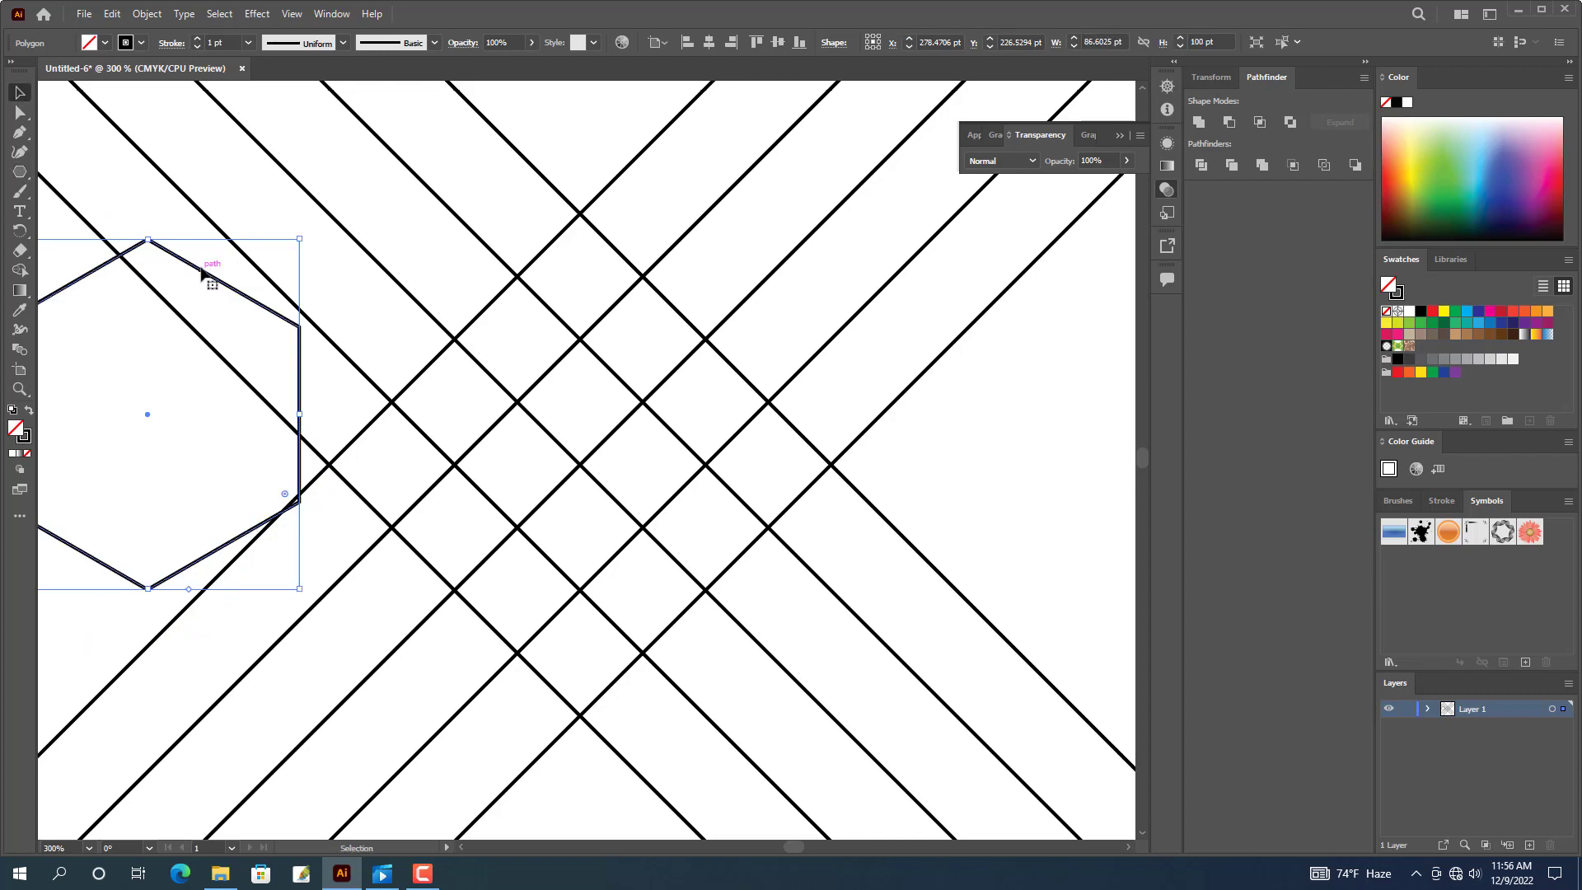
drag(202, 274, 633, 247)
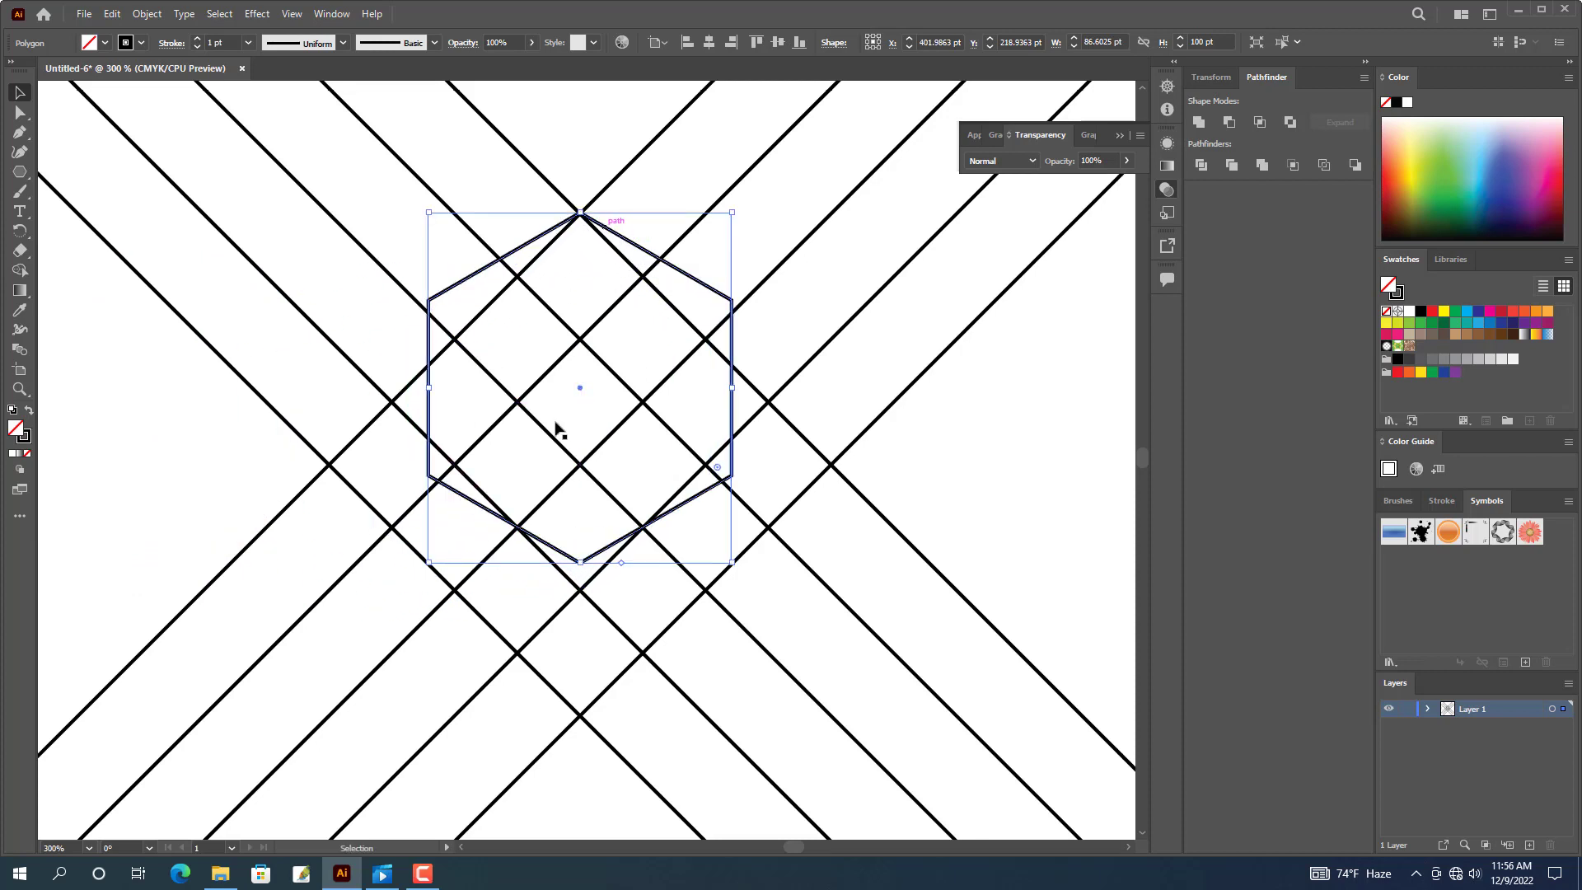
drag(584, 561, 598, 717)
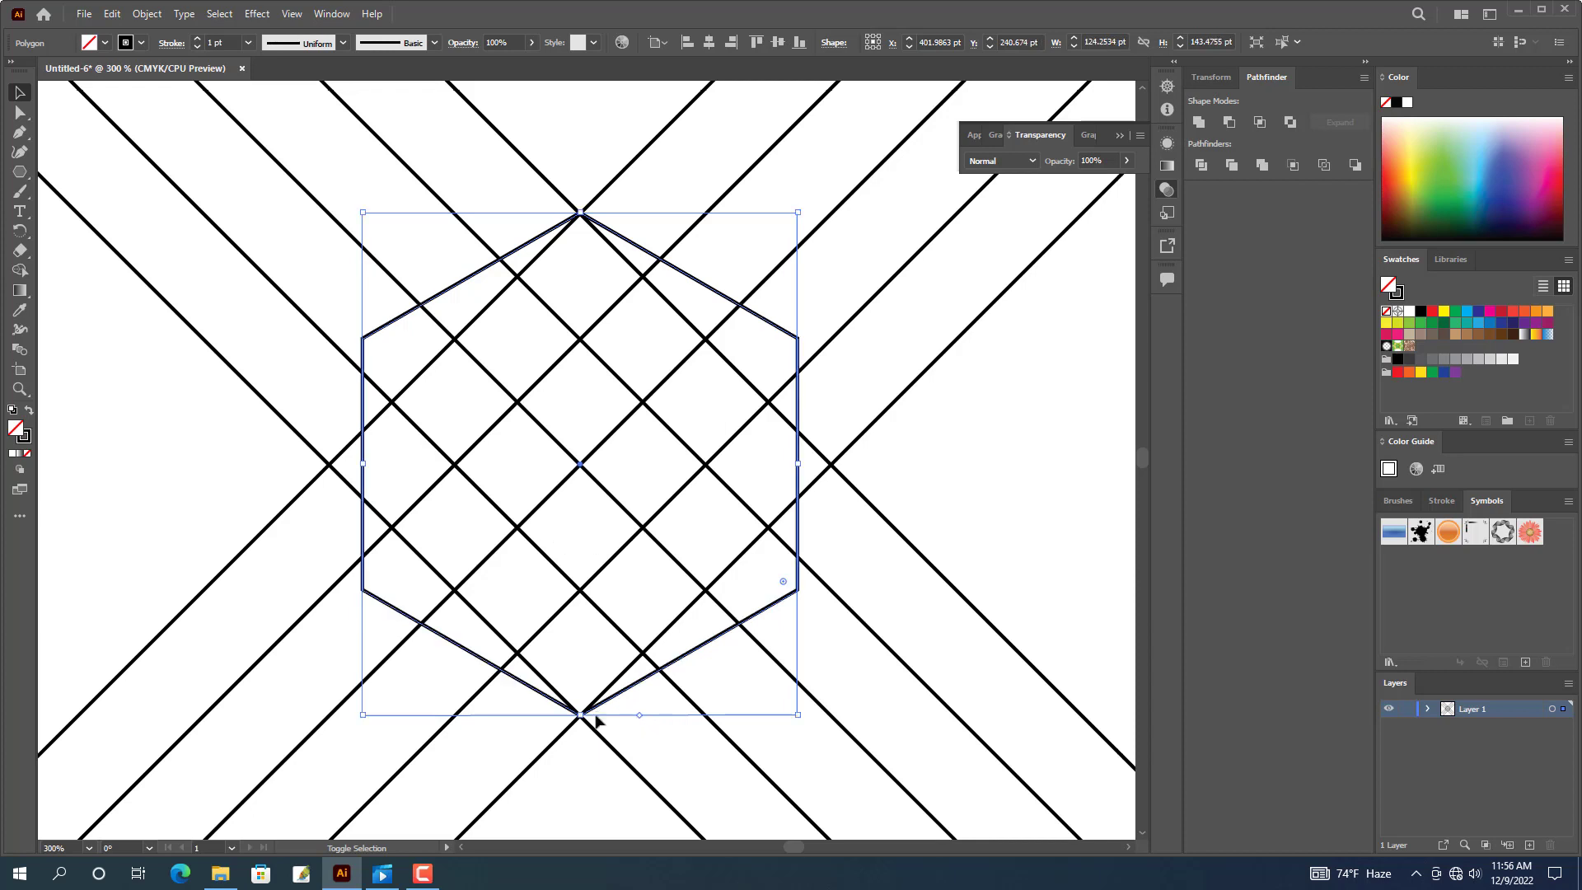
click(253, 432)
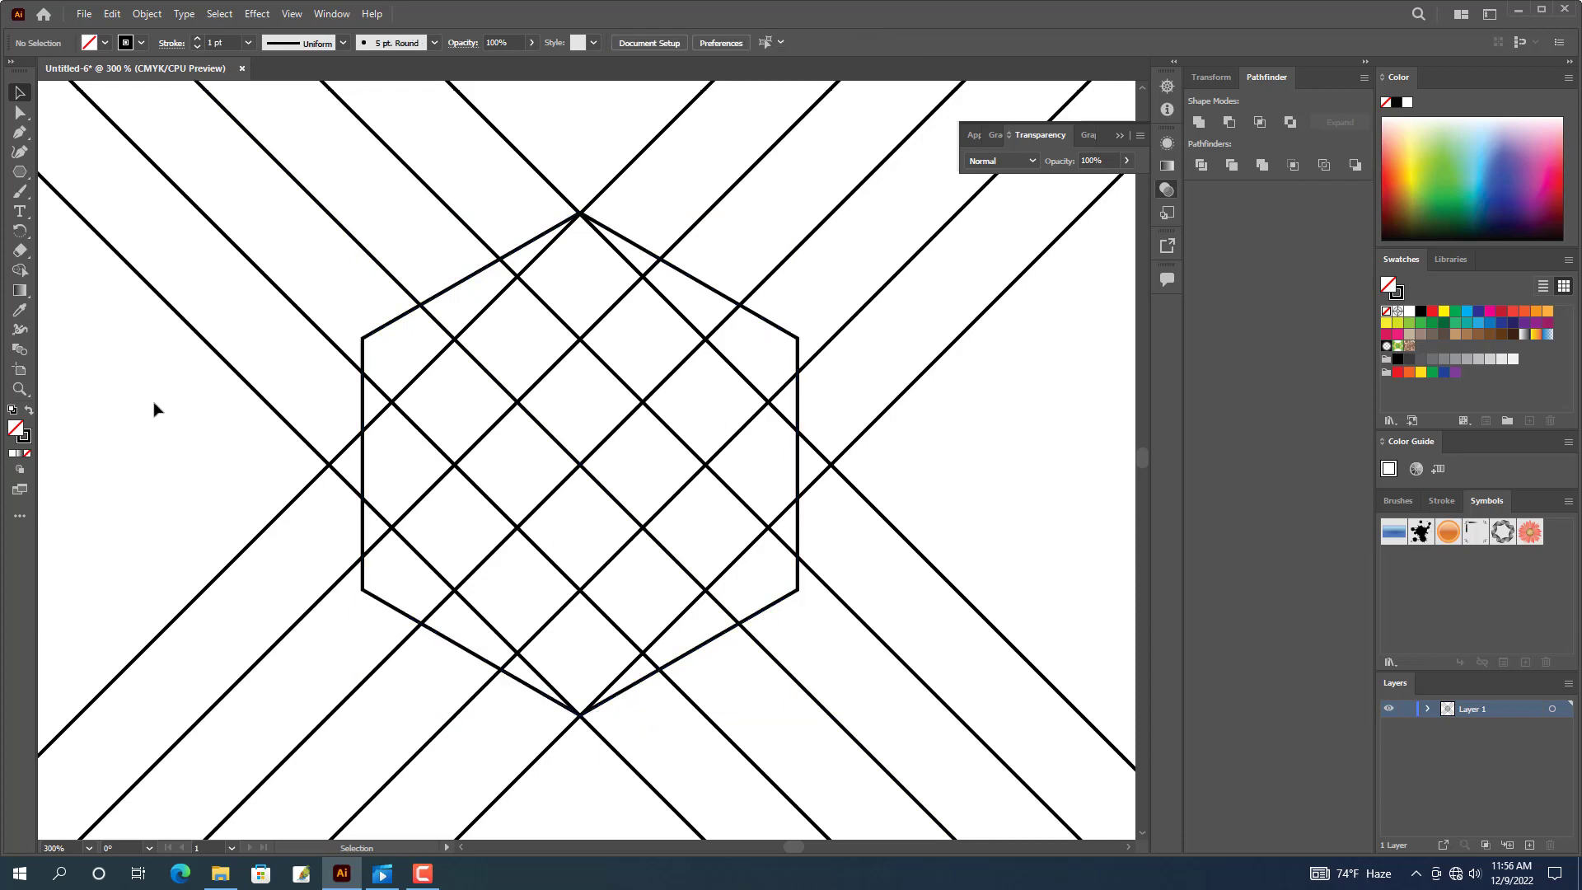
Select the grid and hexagon and merge the upper-left, left and lower-left band regions into one red shape with Shape Builder.
drag(103, 335, 1012, 757)
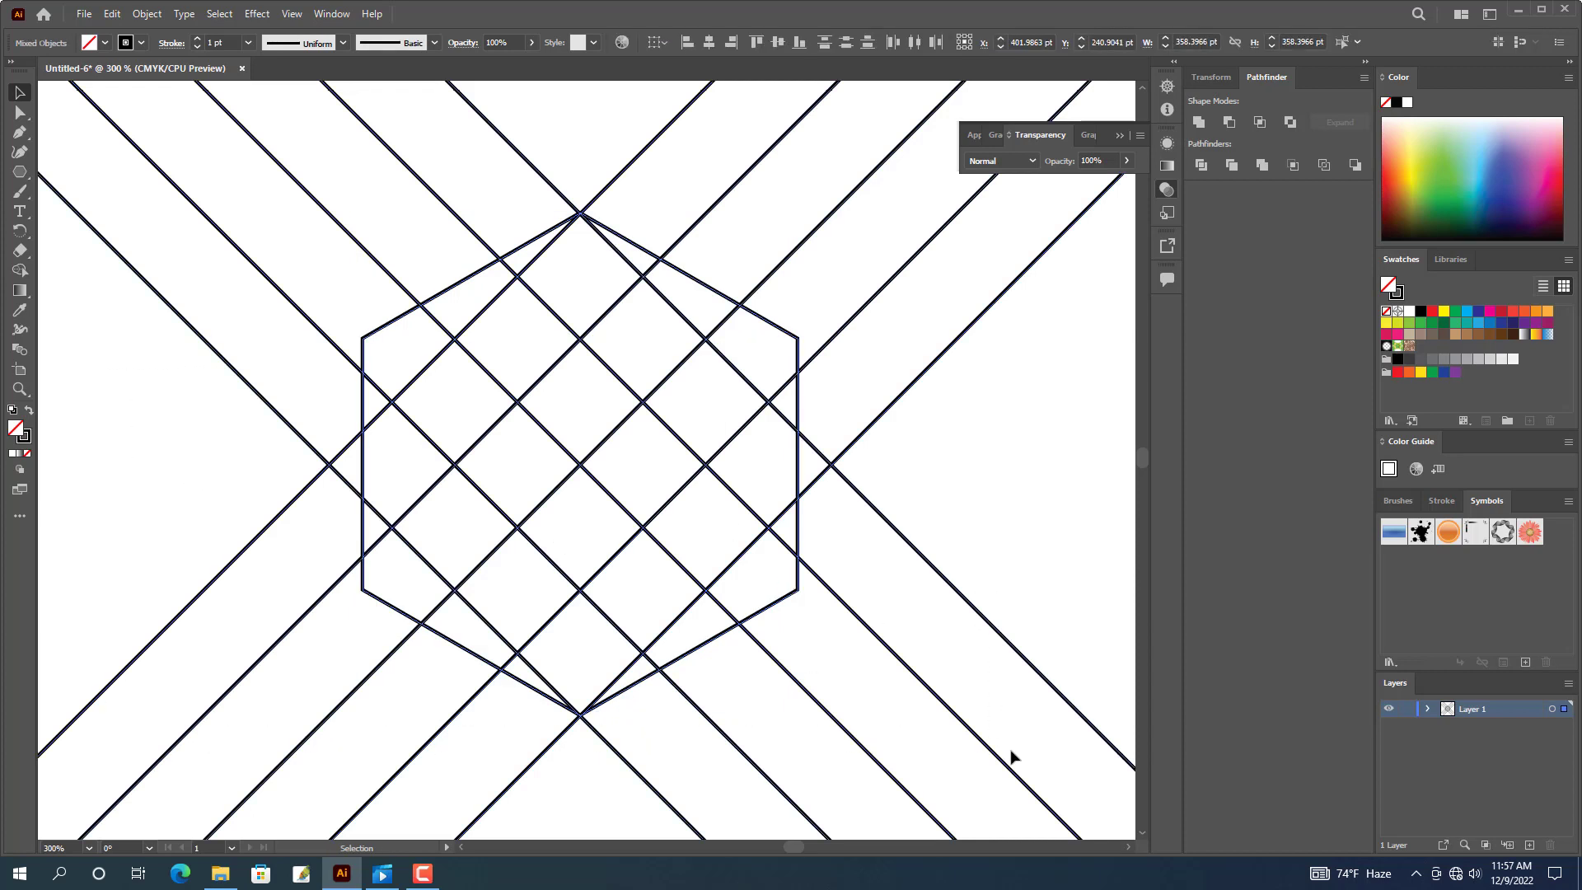
click(22, 271)
click(106, 42)
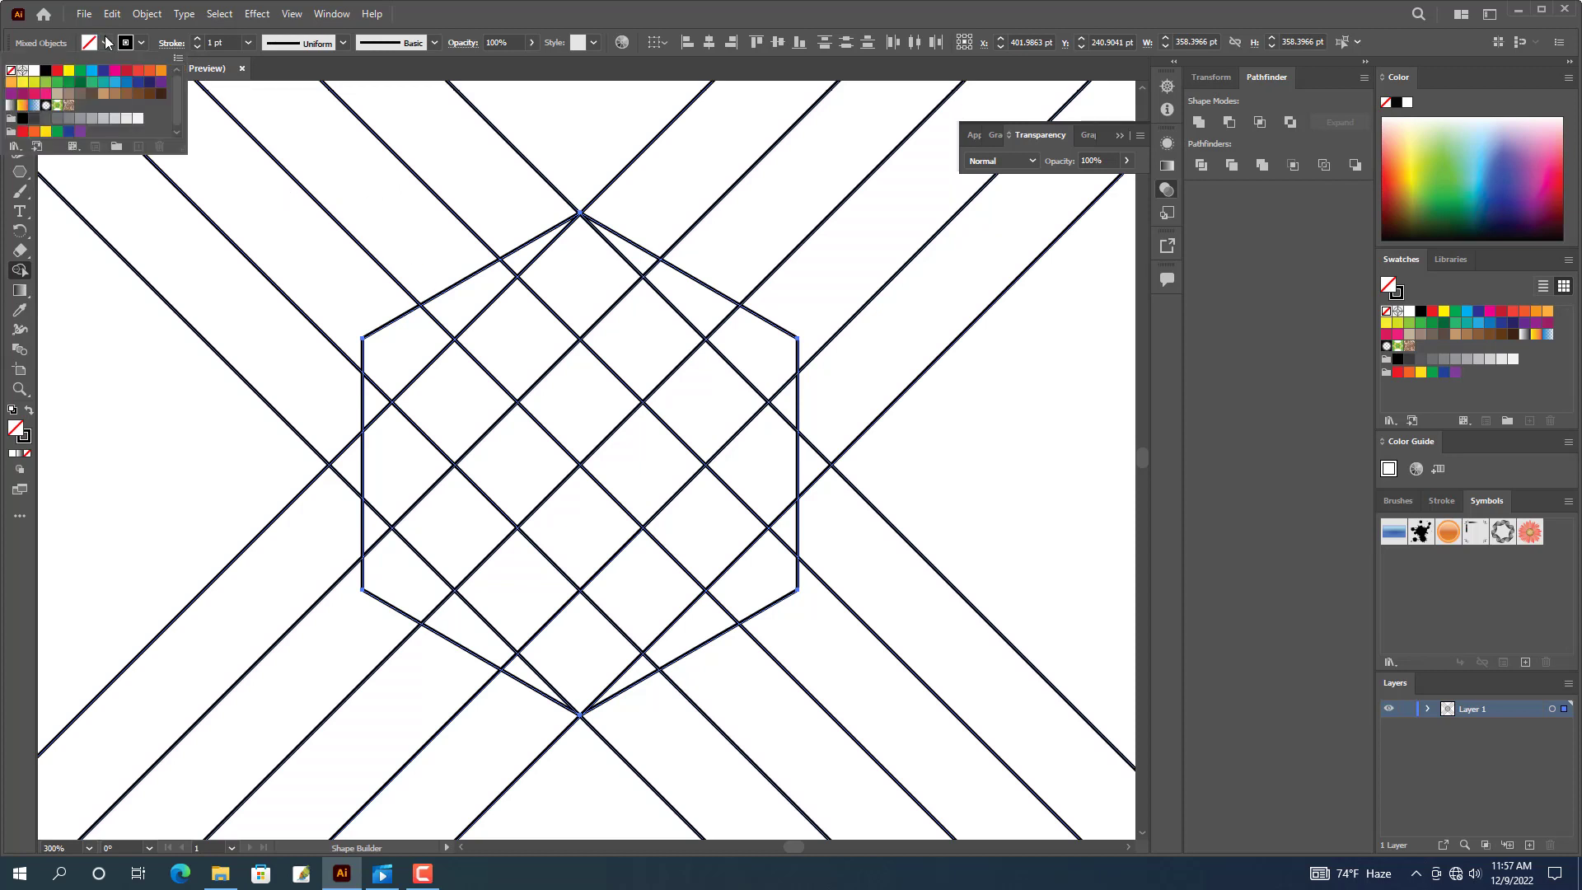
click(57, 70)
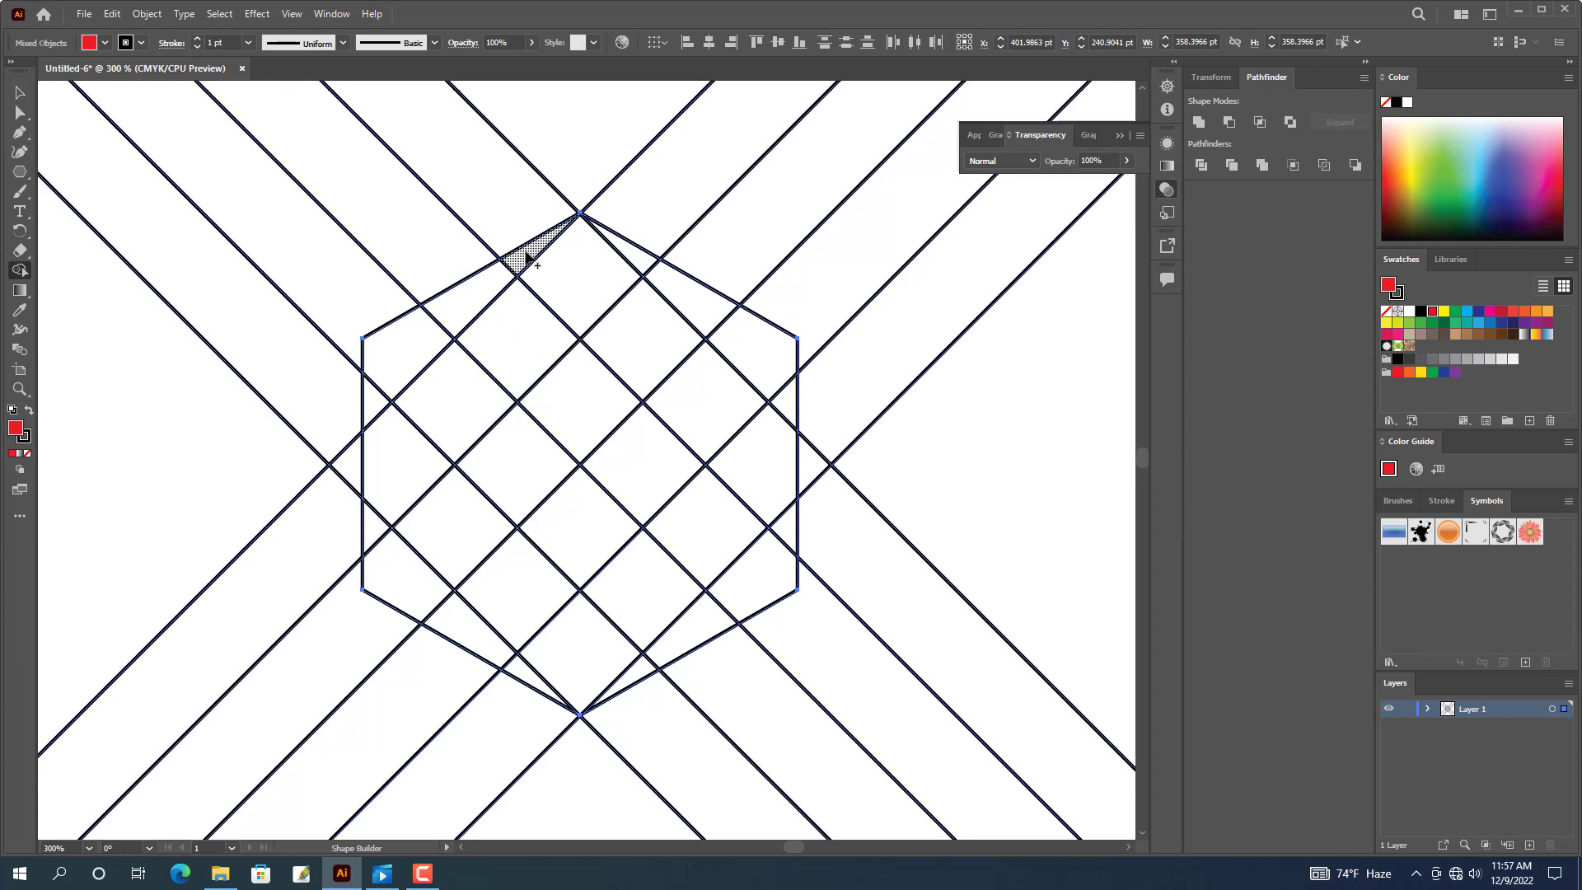
drag(527, 257, 502, 274)
key(ctrl+z)
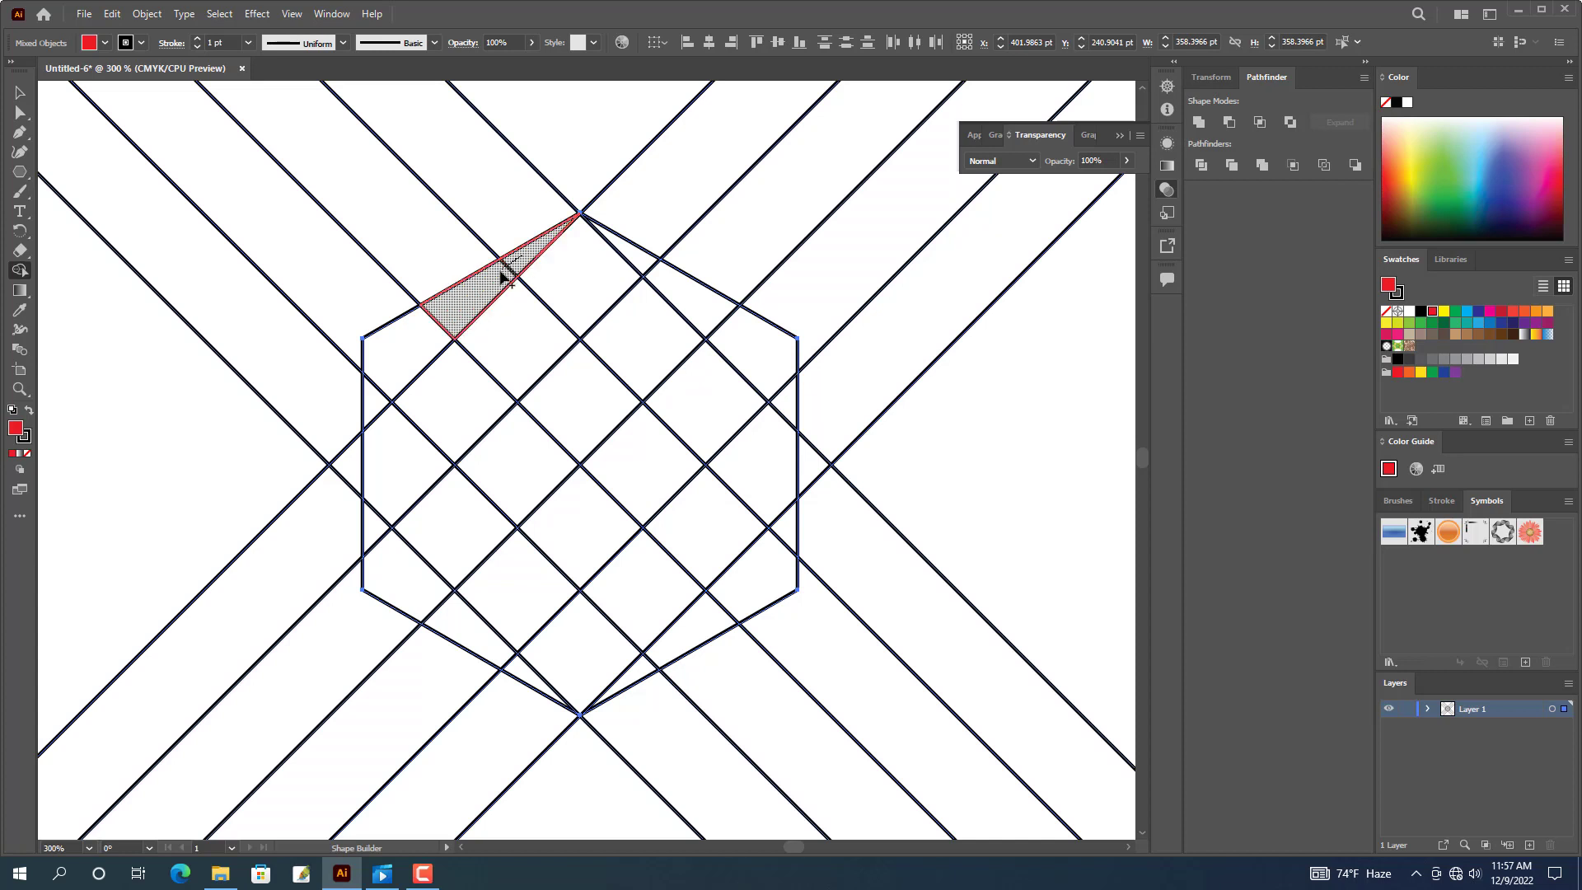
mouse_move(451, 338)
mouse_down()
mouse_move(383, 417)
mouse_move(404, 476)
mouse_move(491, 571)
mouse_up()
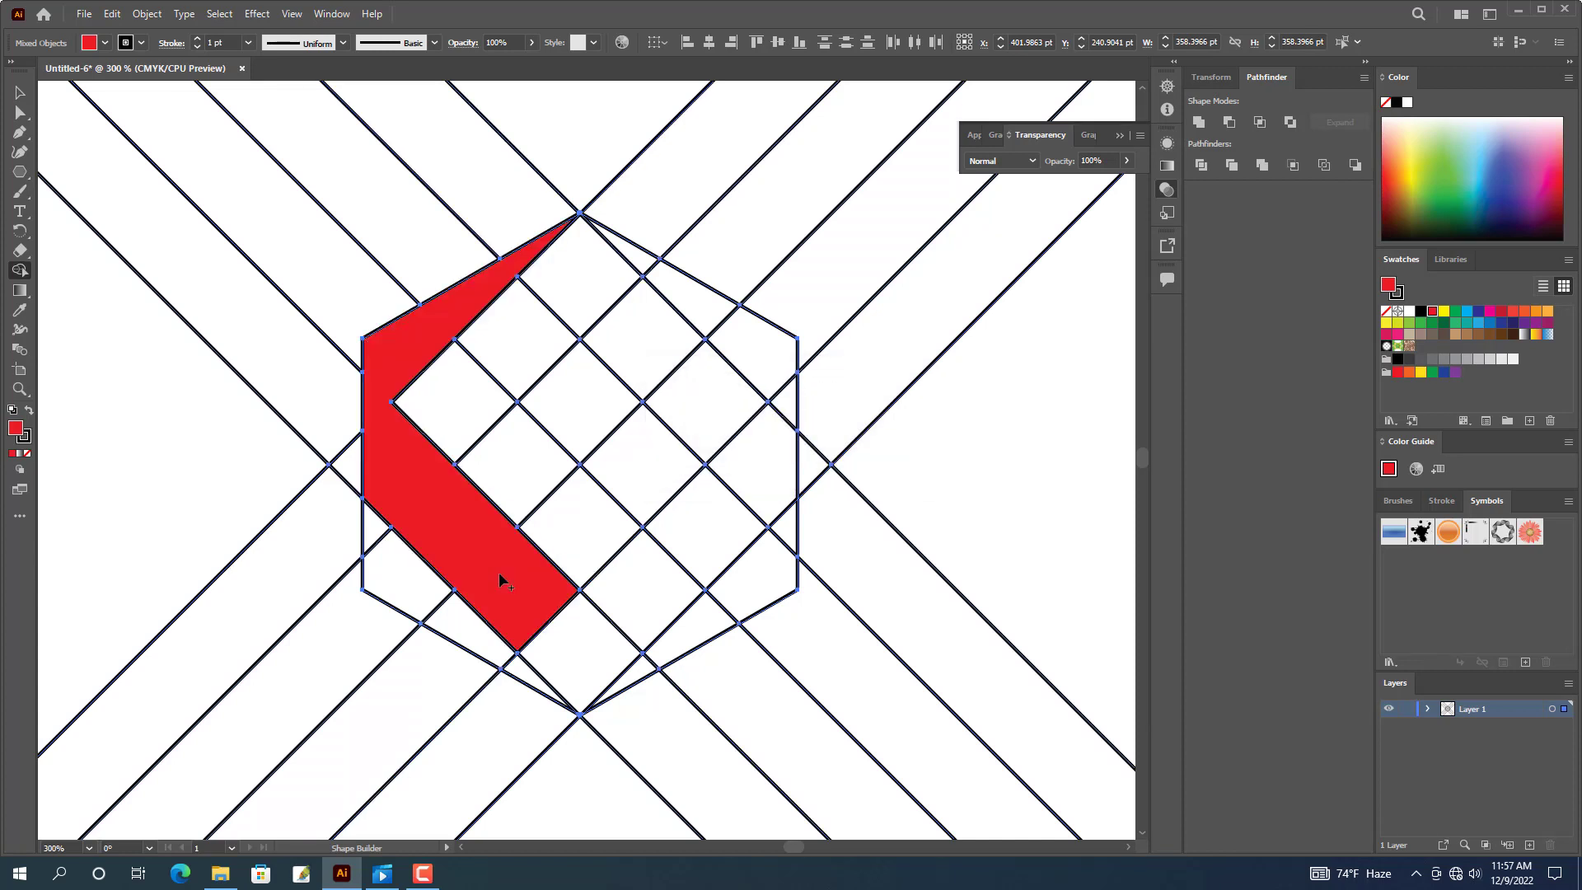
Merge the lower-left edge, bottom and lower-right inner band regions into one yellow shape with Shape Builder.
click(106, 44)
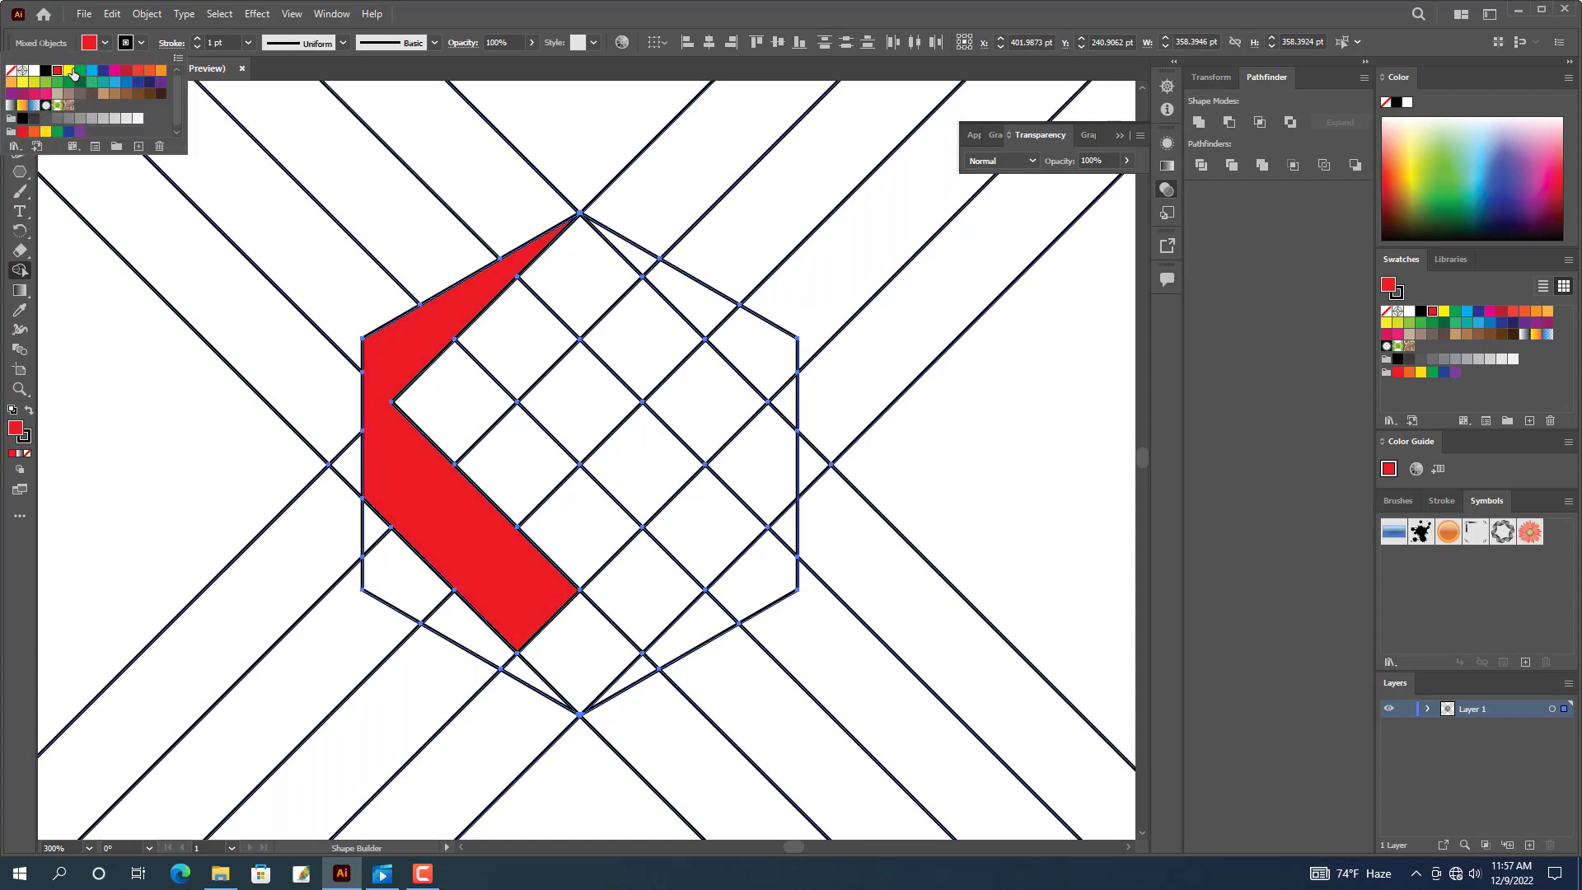
click(70, 71)
click(372, 531)
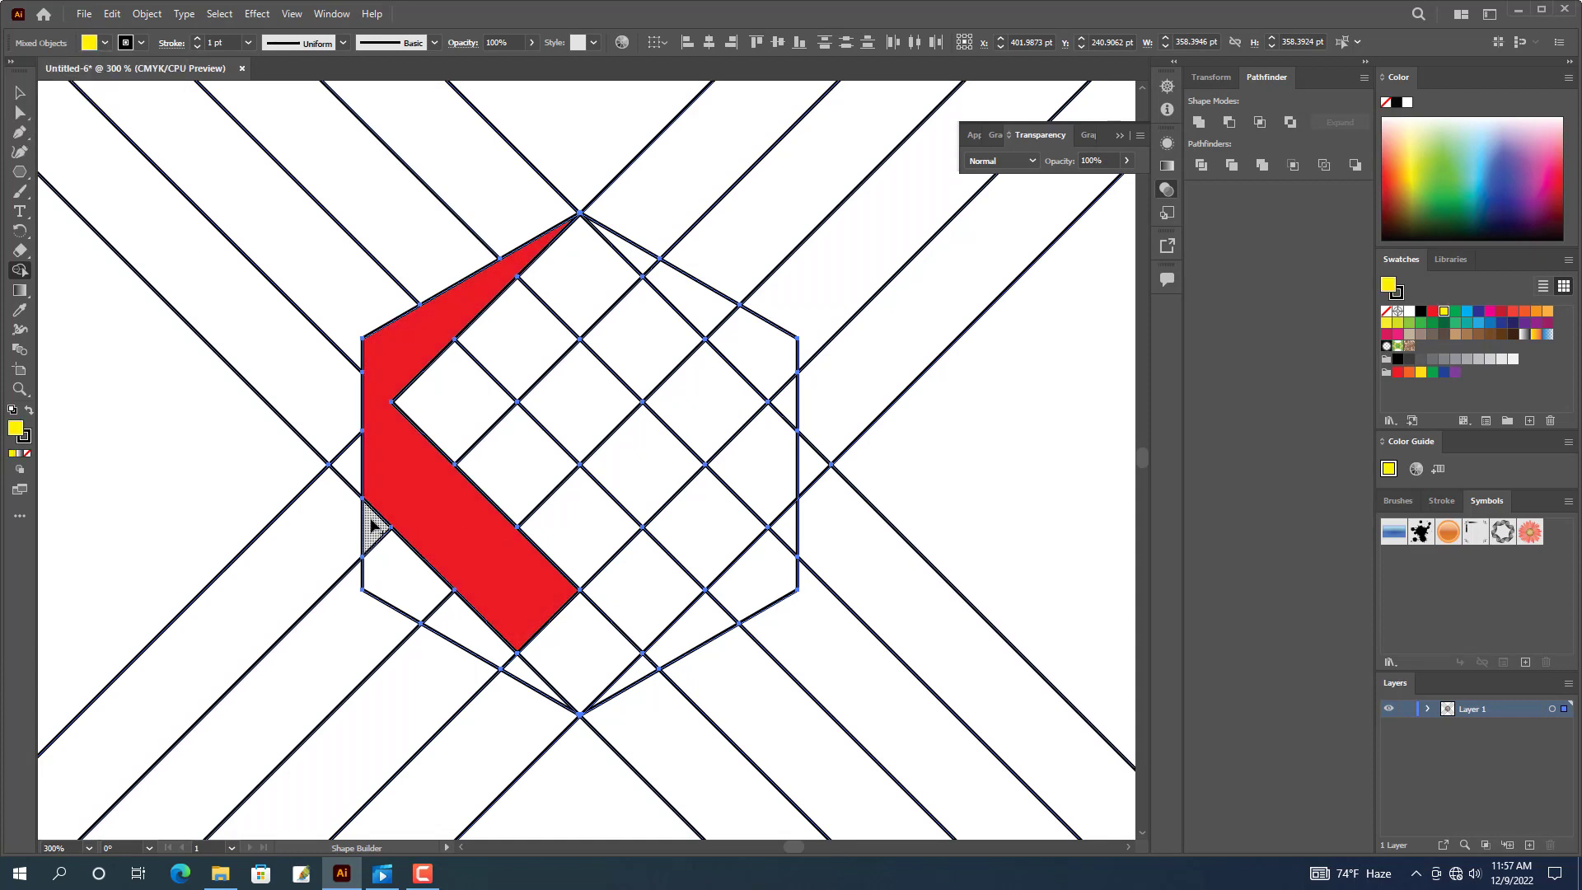
mouse_move(369, 526)
mouse_down()
mouse_move(416, 598)
mouse_move(520, 662)
mouse_move(674, 562)
mouse_up()
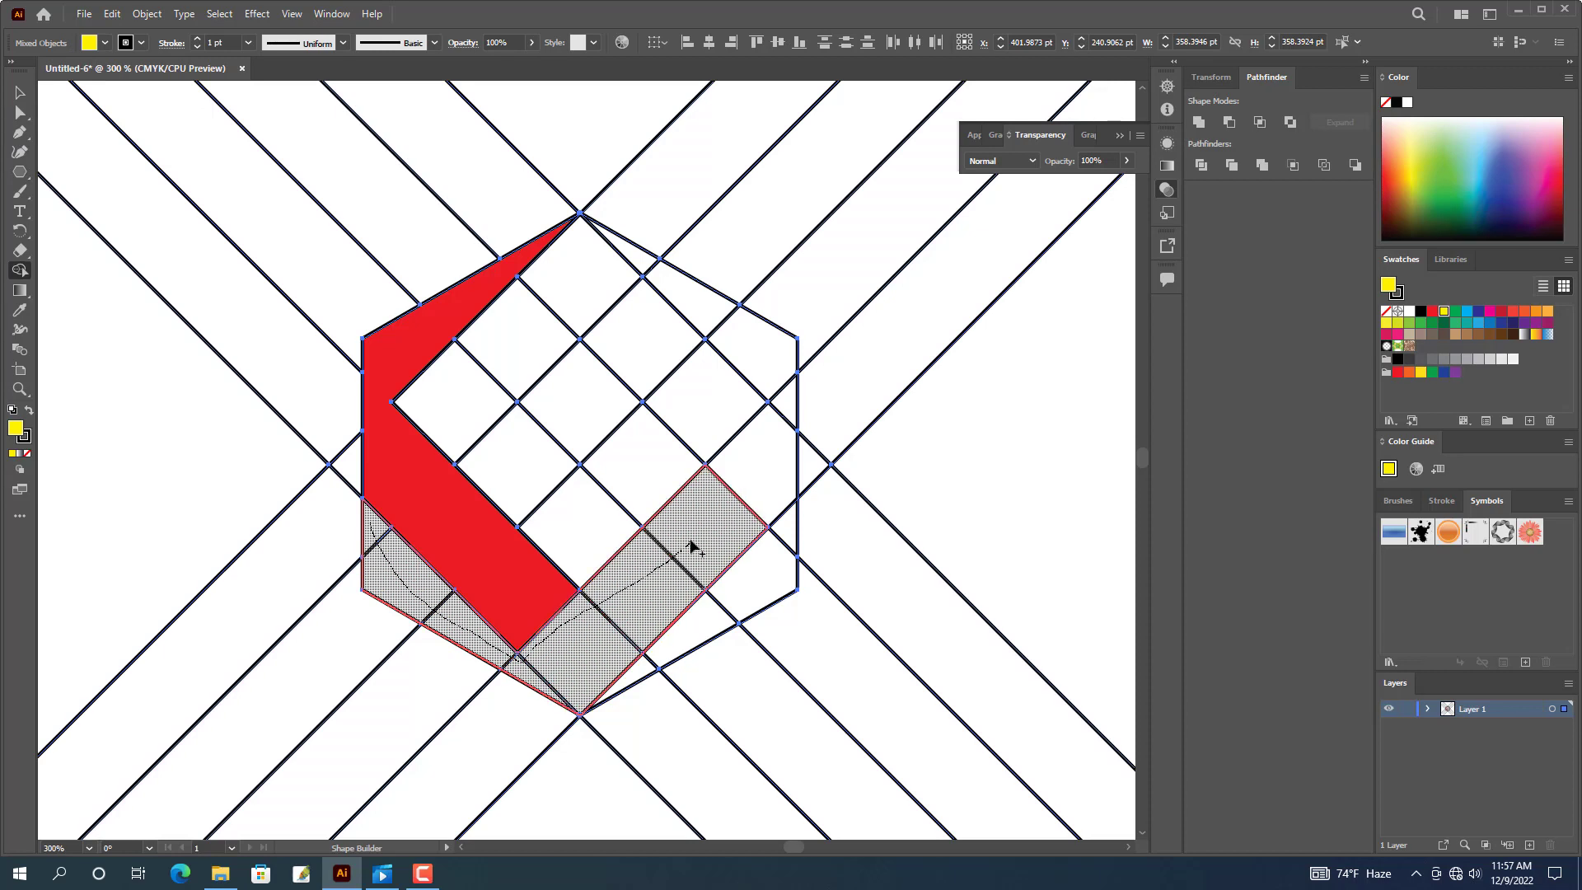
drag(691, 542, 690, 537)
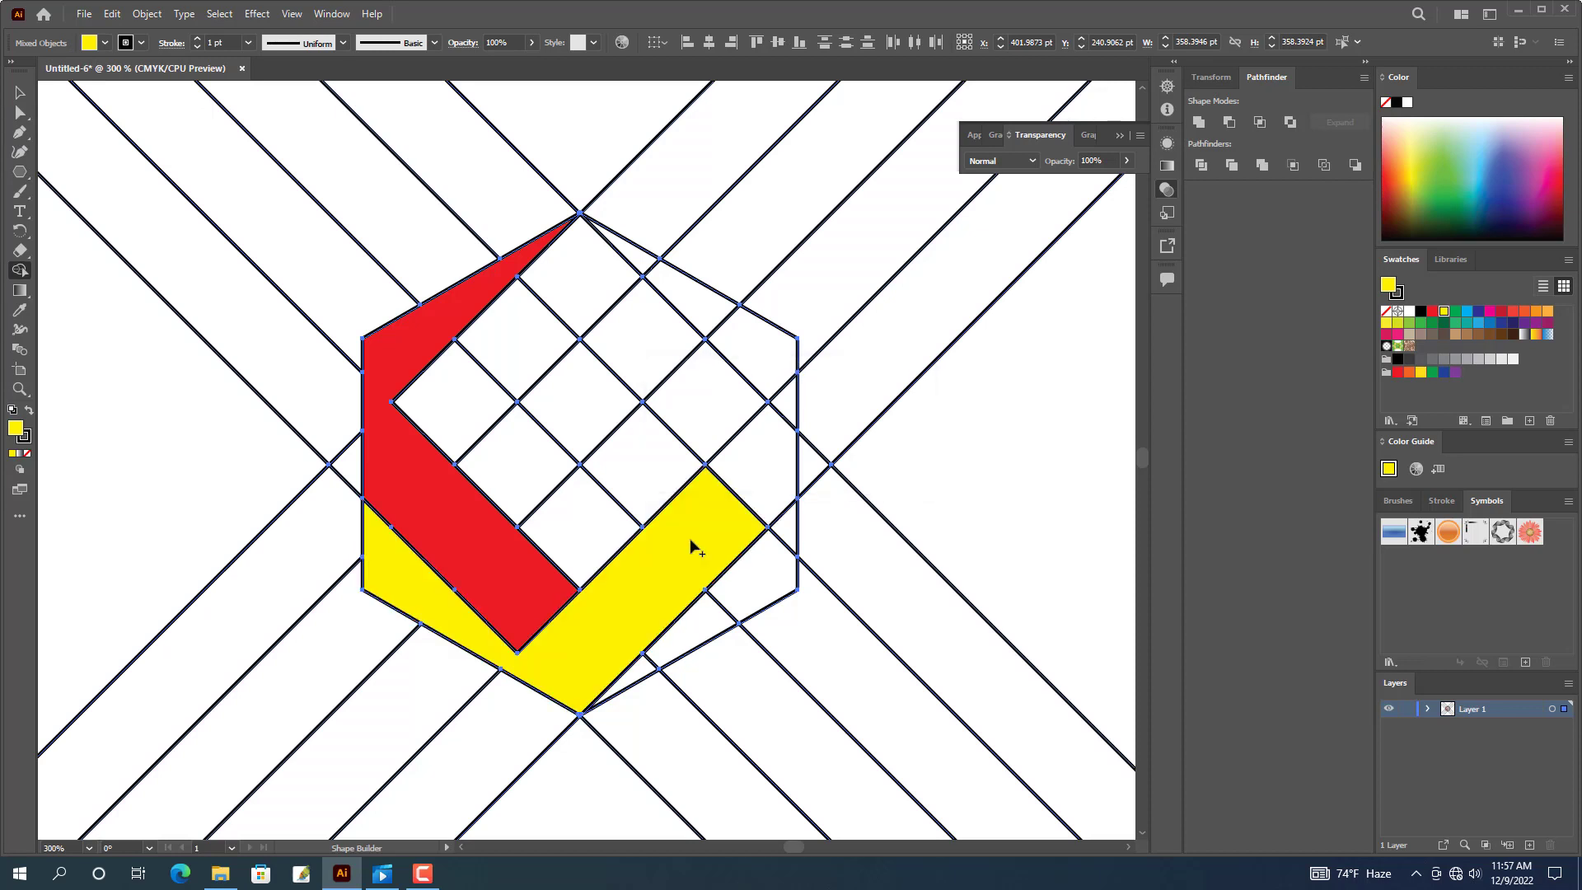
Merge the lower-right edge, right and upper-right inner band regions into one green shape with Shape Builder.
click(103, 43)
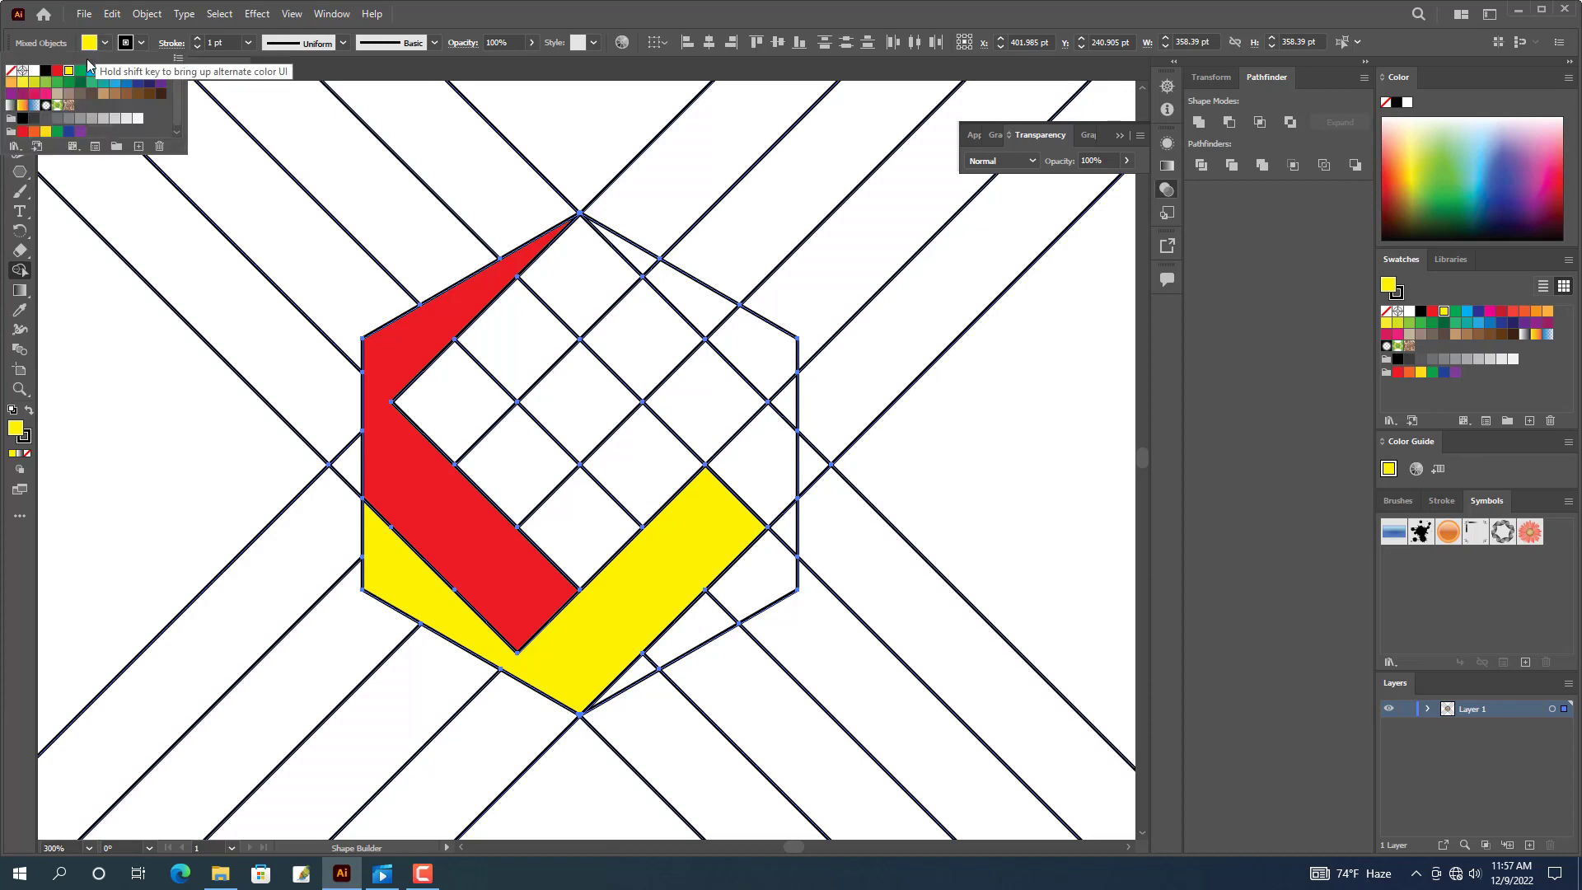
click(80, 70)
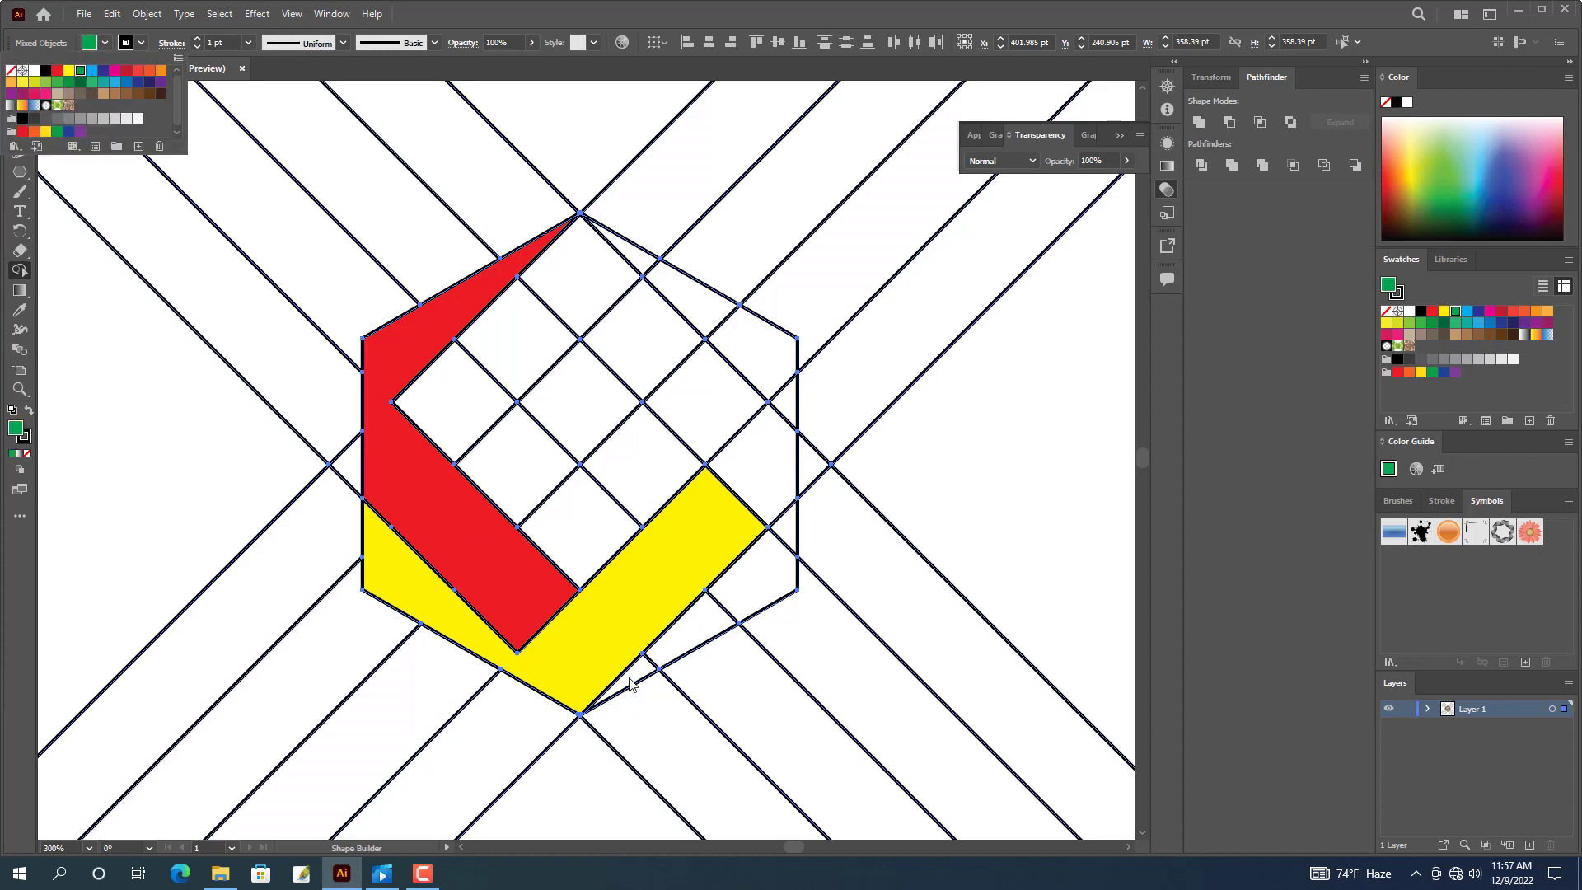
click(630, 684)
mouse_move(640, 671)
mouse_down()
mouse_move(724, 610)
mouse_move(774, 540)
mouse_move(755, 464)
mouse_move(644, 365)
mouse_move(628, 379)
mouse_up()
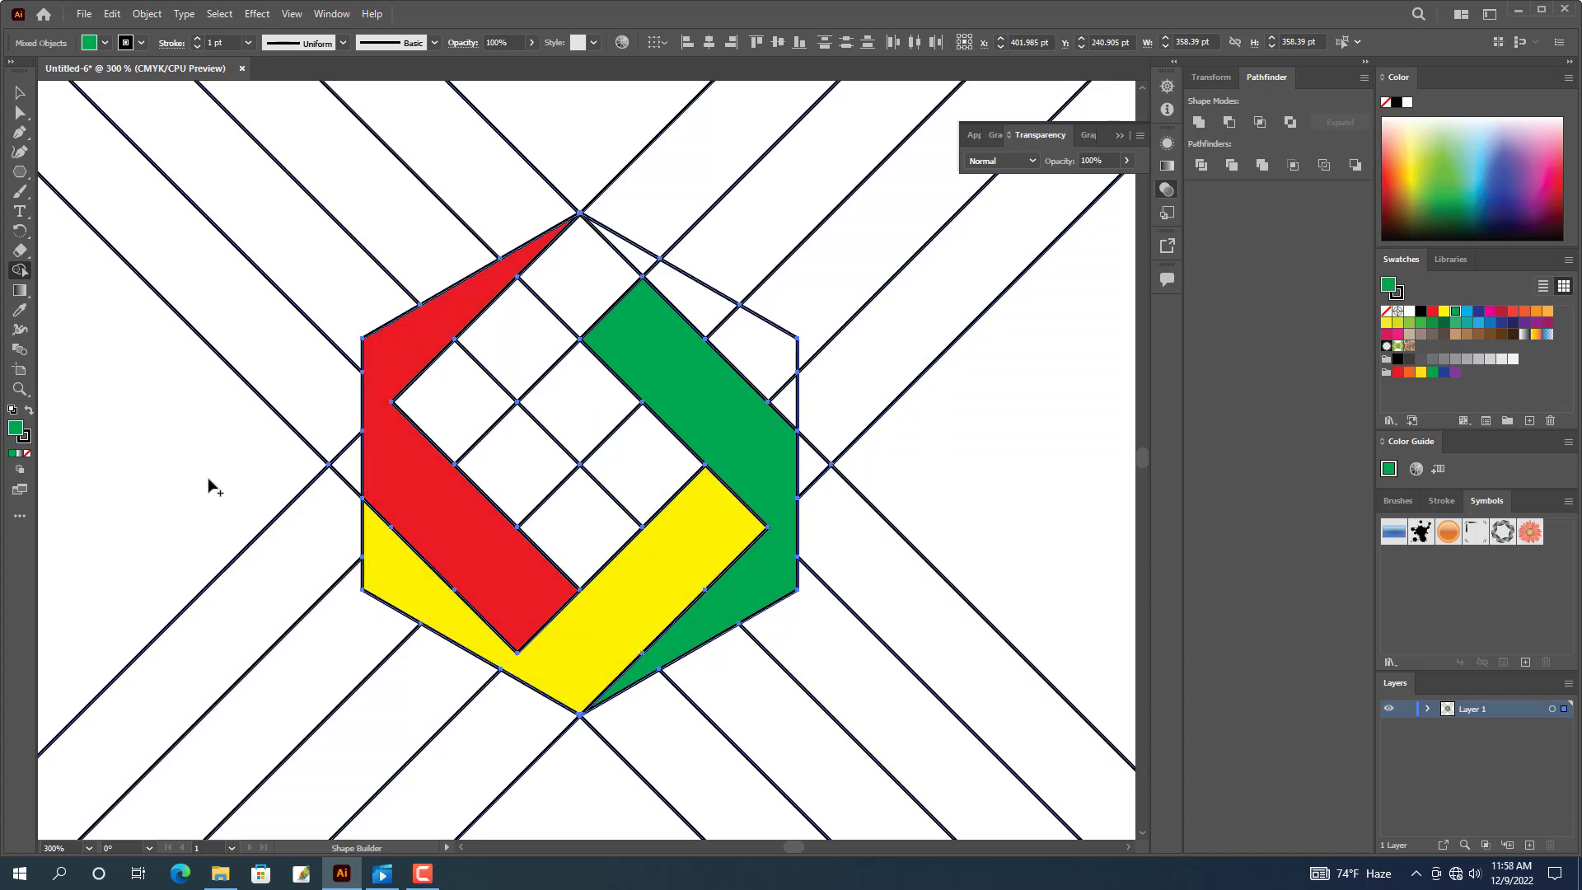
click(423, 879)
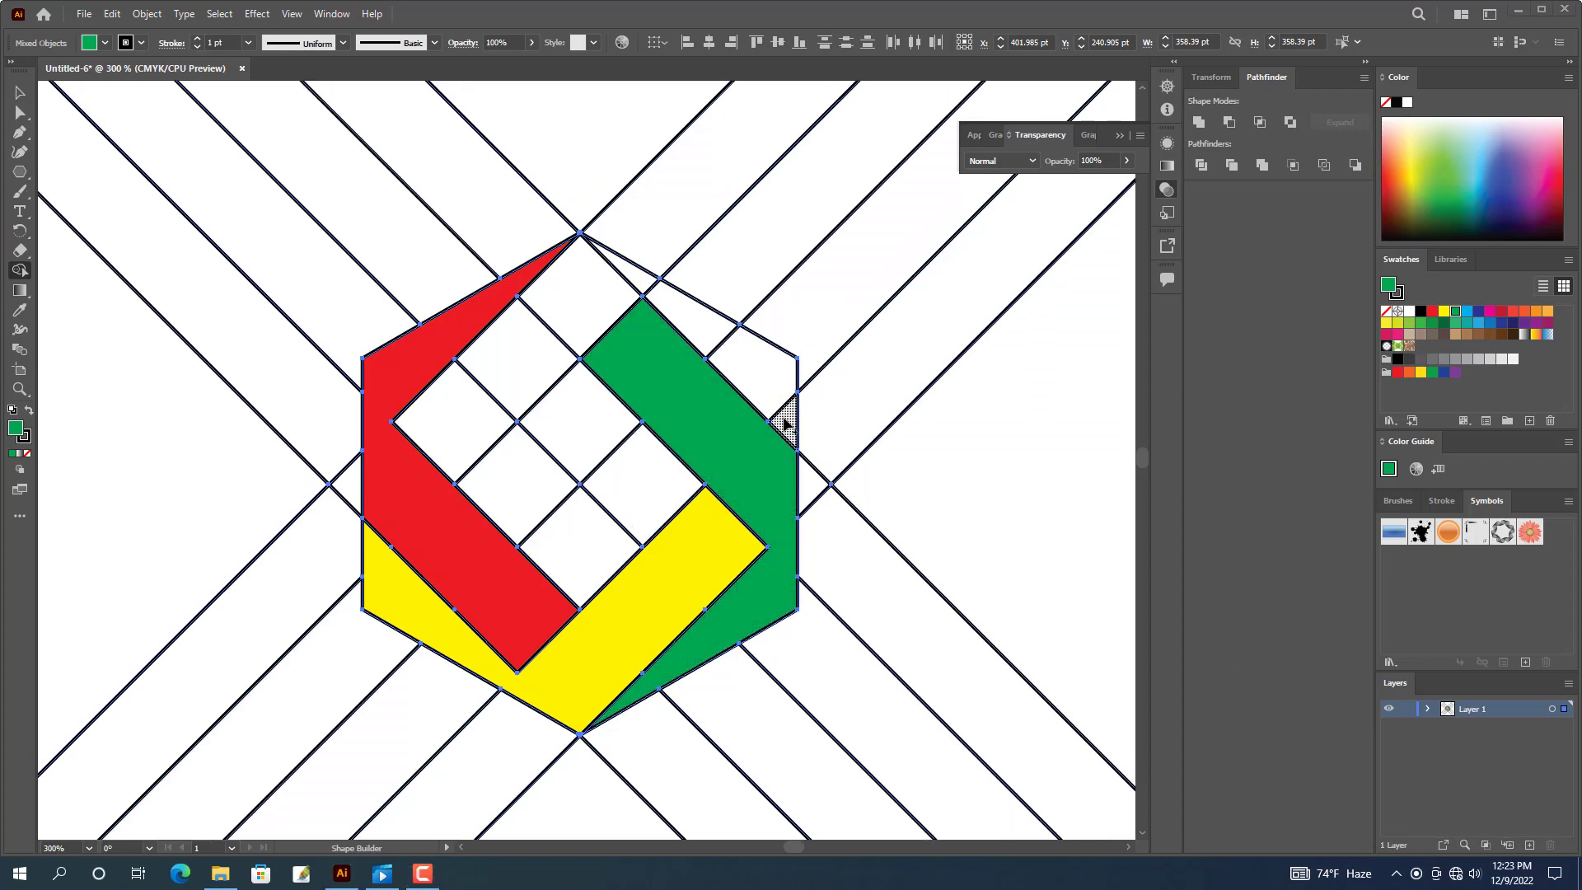
Merge the upper-right edge, top and upper-left inner band regions into one light blue shape with Shape Builder.
drag(781, 408, 738, 349)
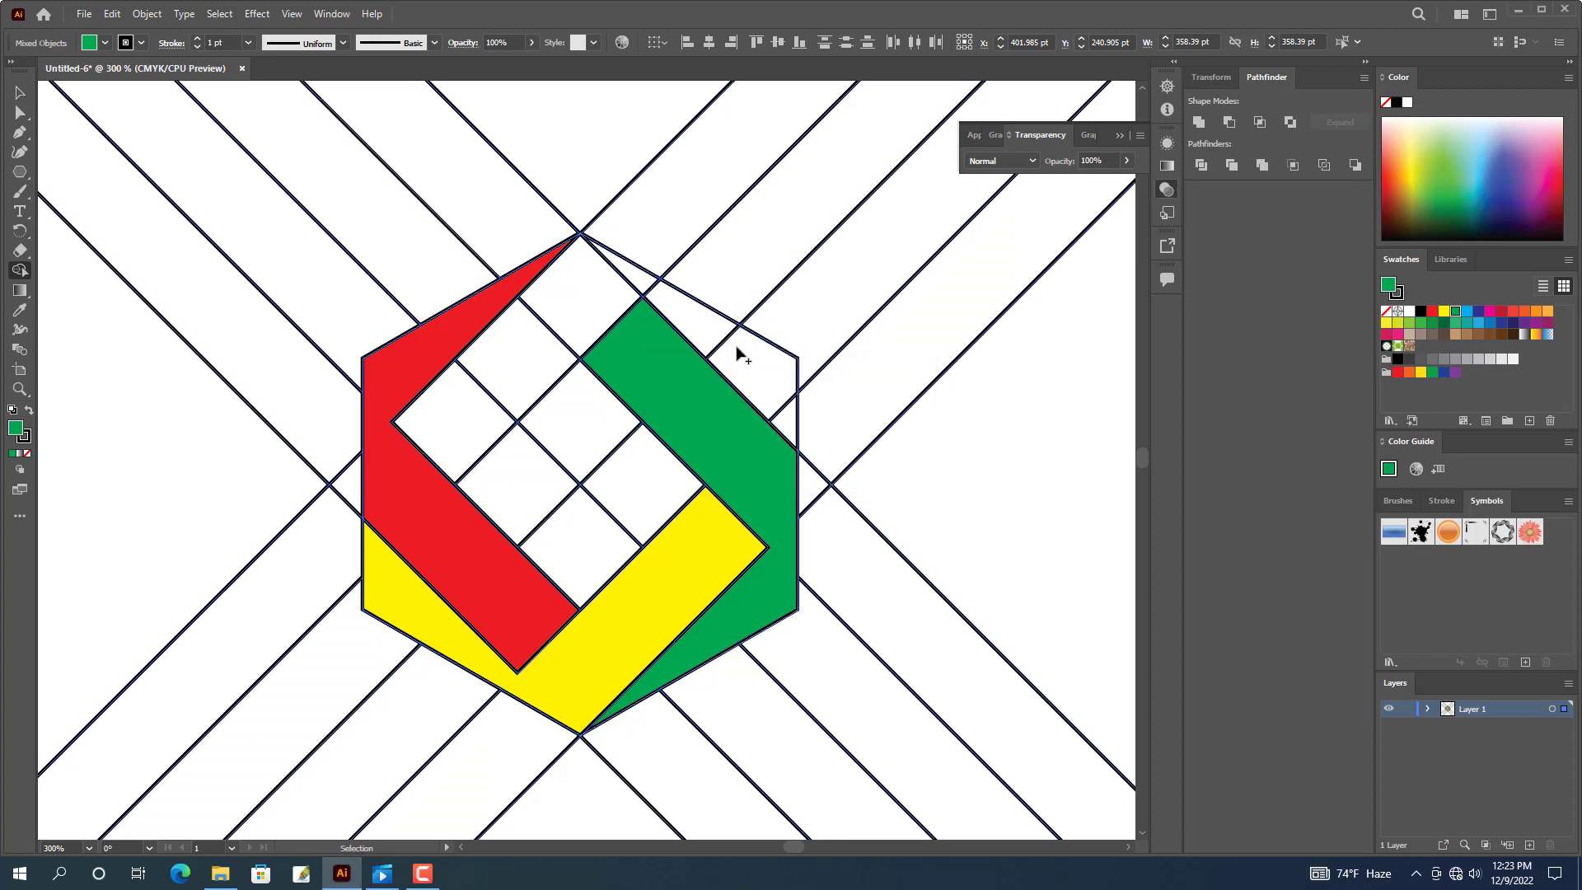
click(105, 43)
click(92, 71)
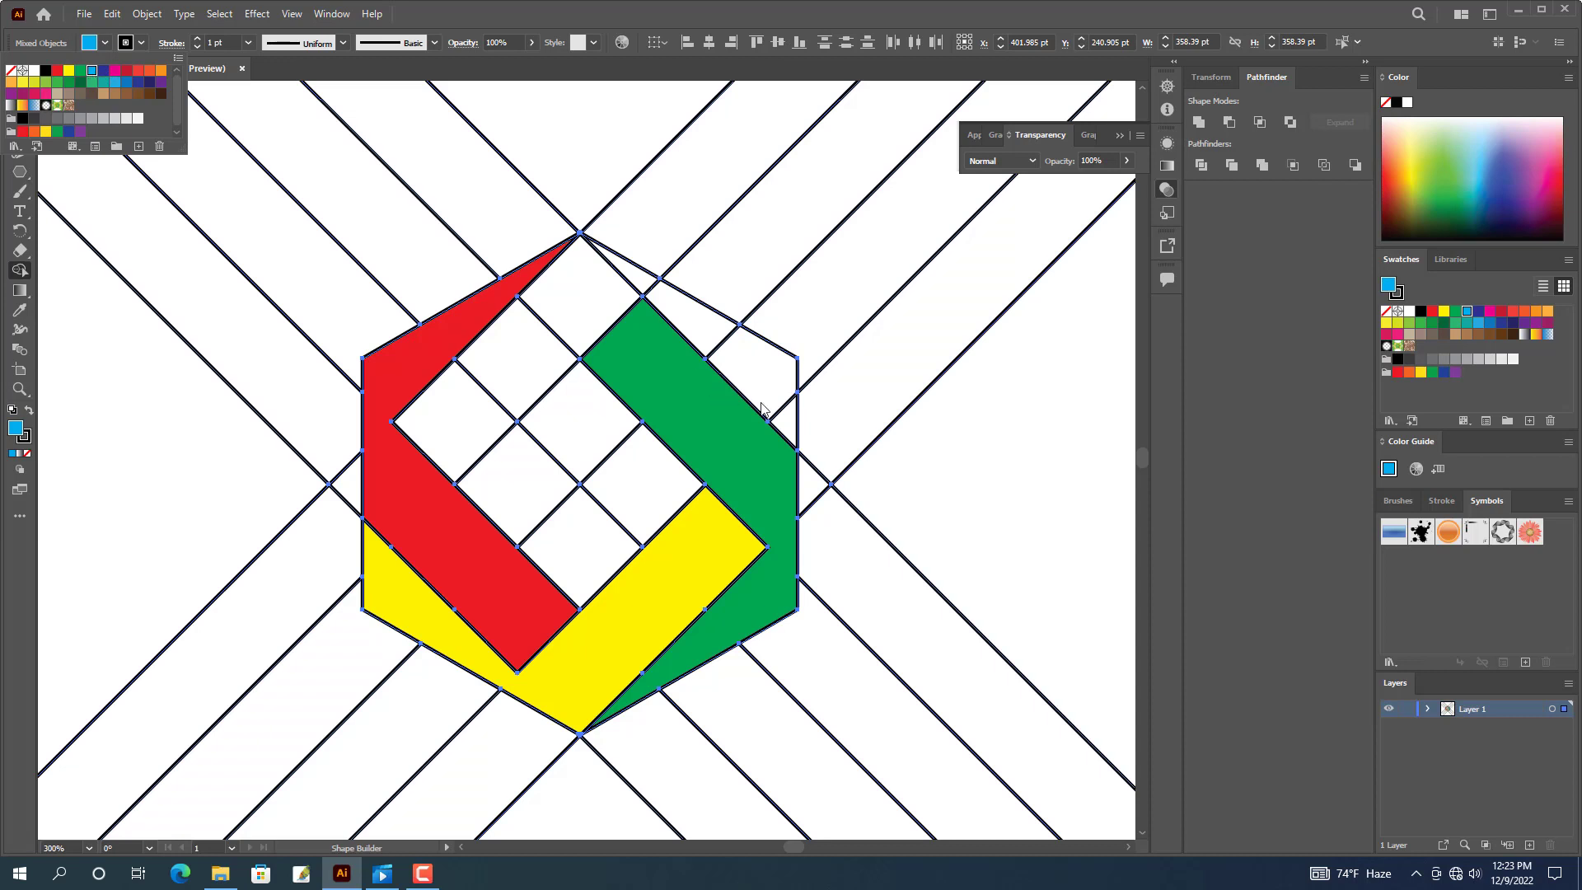
click(788, 414)
mouse_move(788, 412)
mouse_down()
mouse_move(739, 351)
mouse_move(618, 282)
mouse_move(436, 433)
mouse_up()
Select the blue, red, yellow and green shapes together and cut them out of the line grid.
click(19, 93)
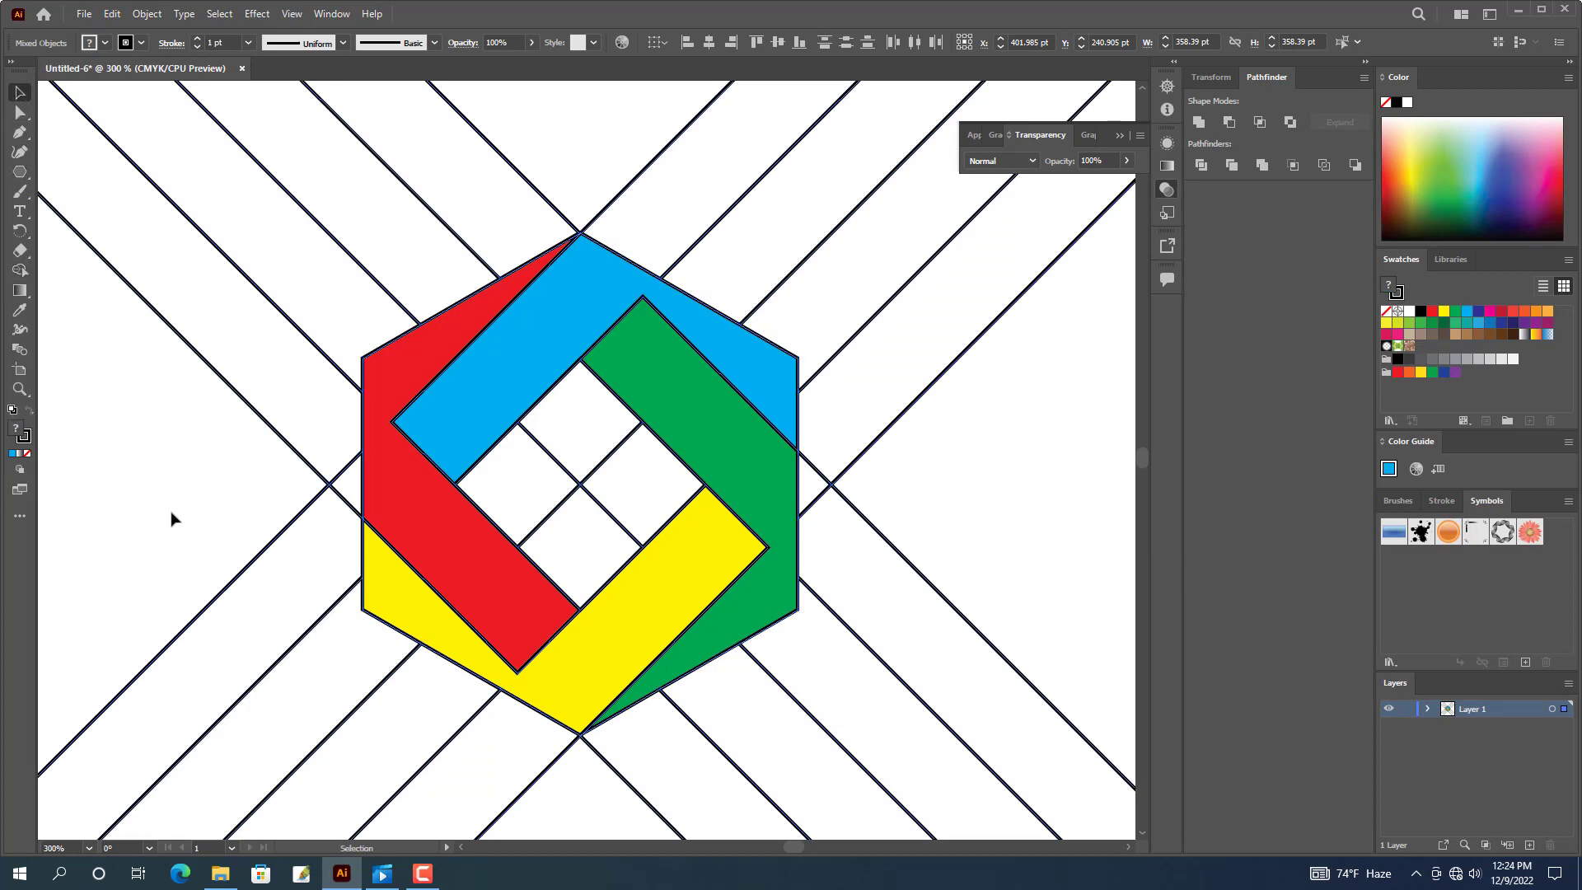
click(145, 517)
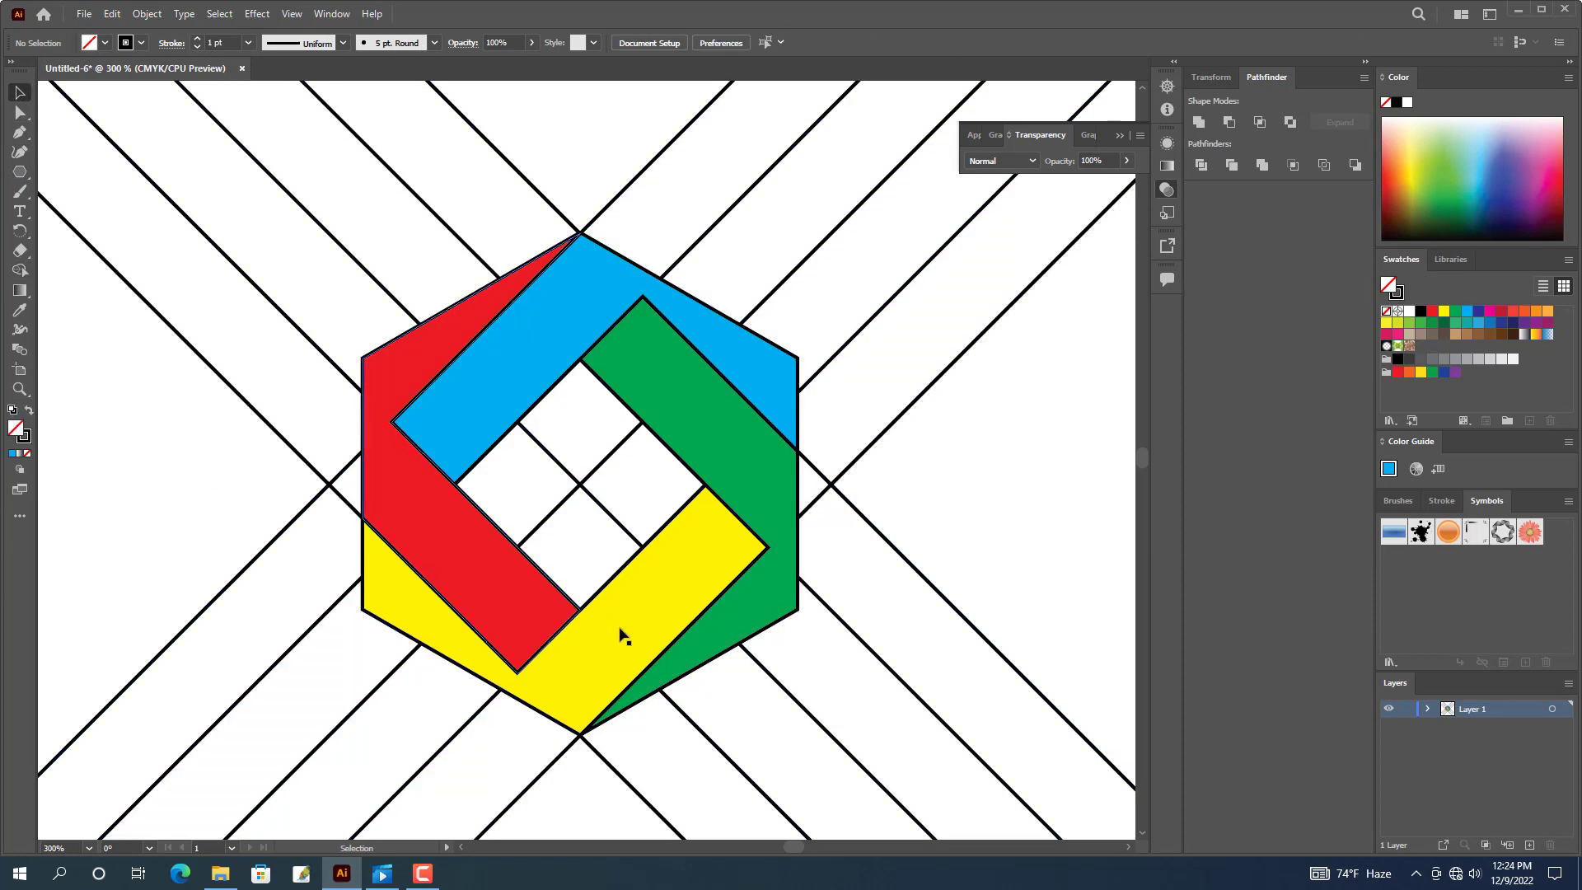
click(753, 379)
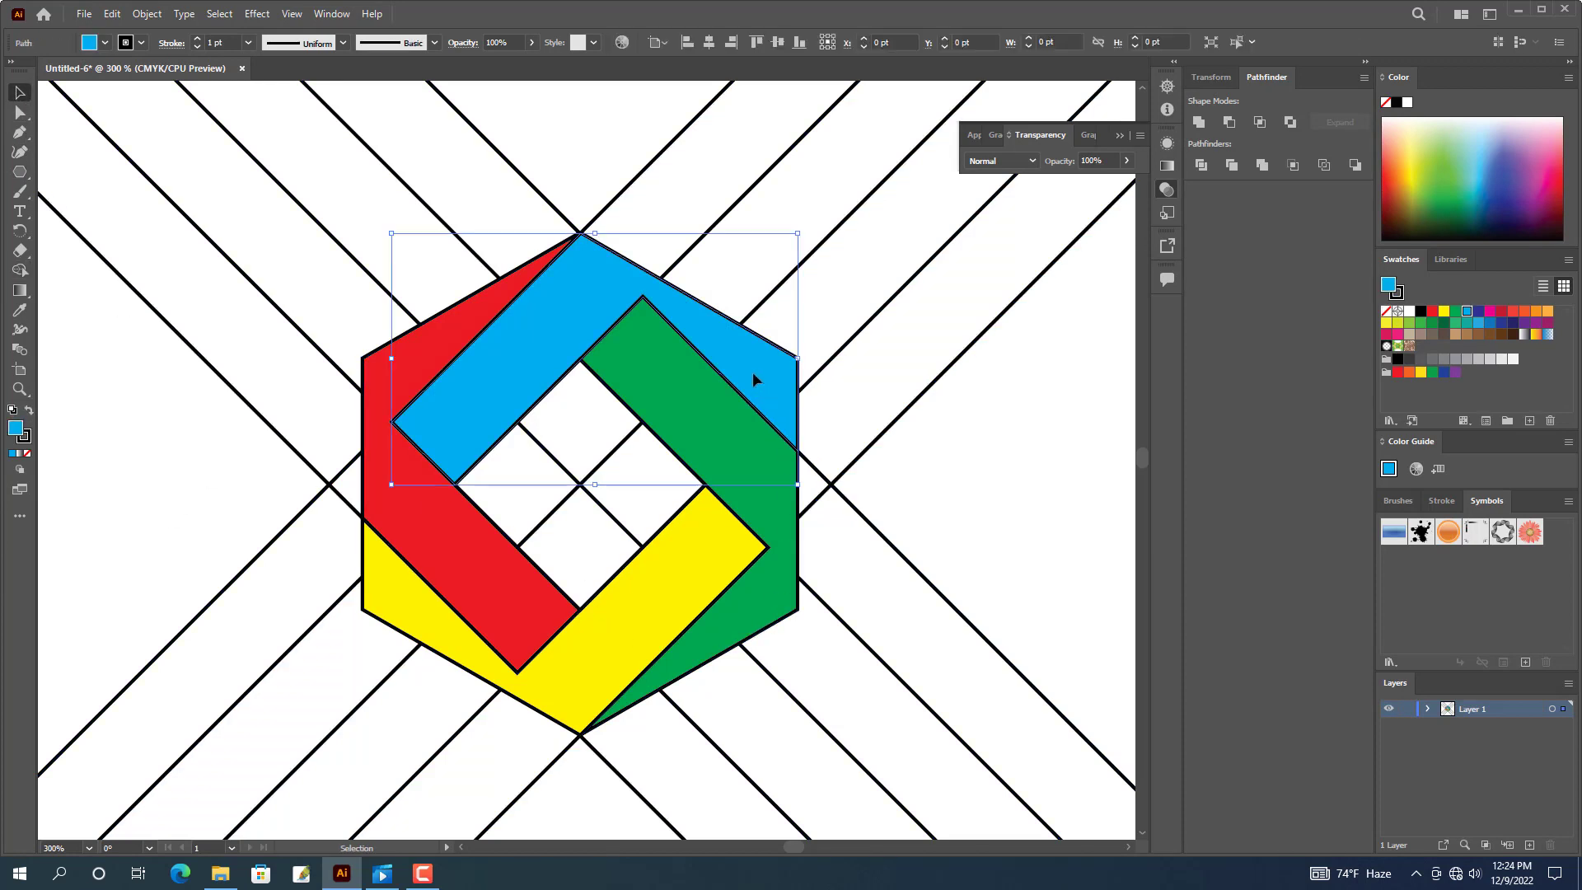
shift+click(404, 365)
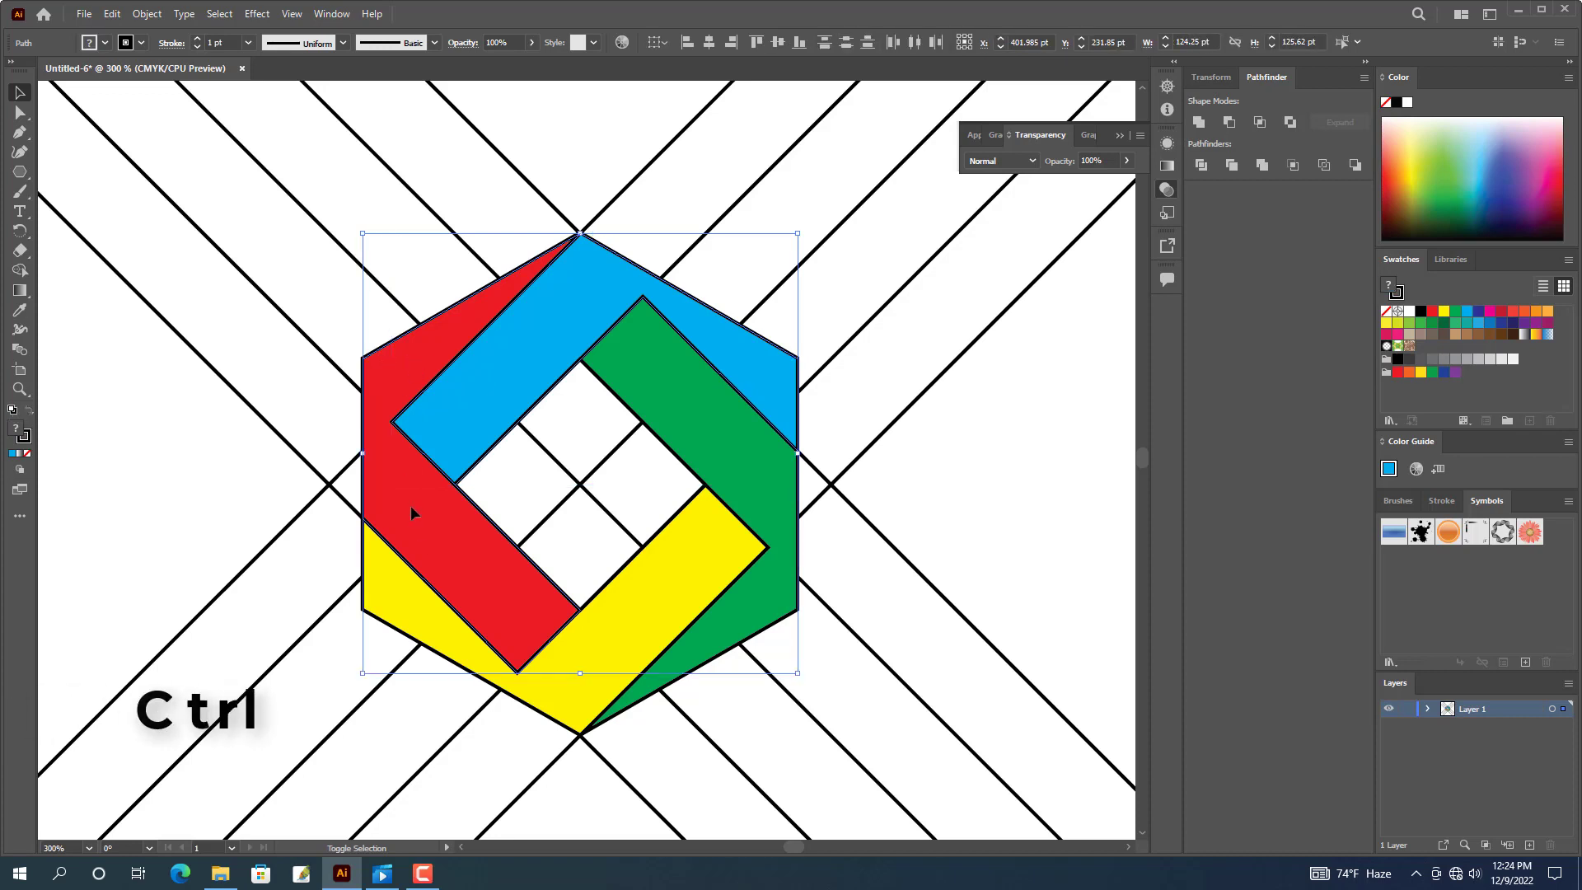
shift+click(607, 639)
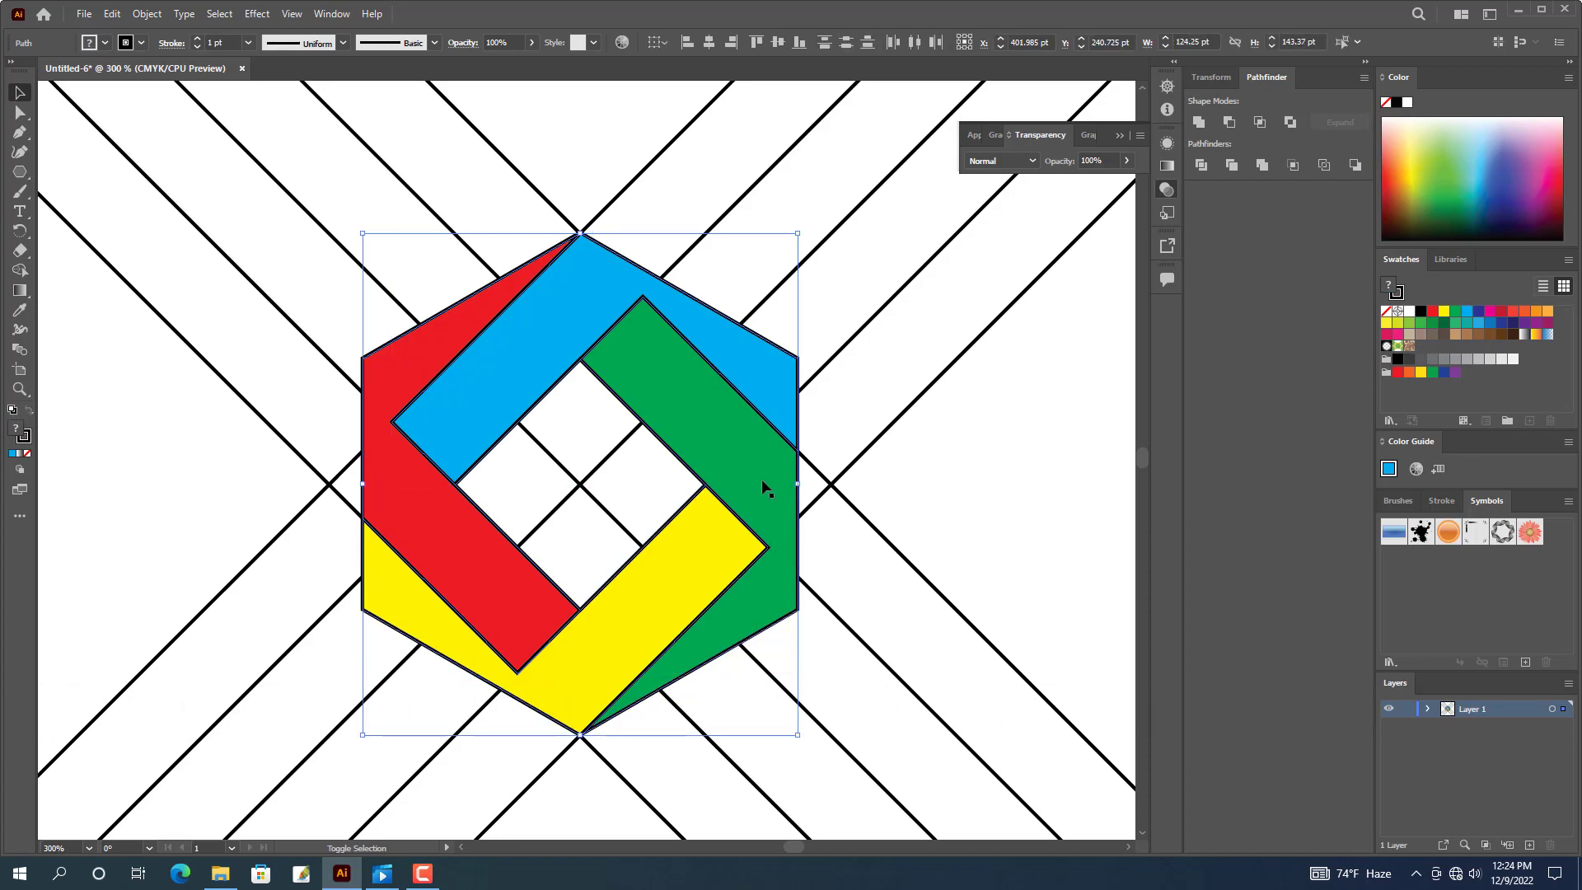
click(113, 14)
click(132, 77)
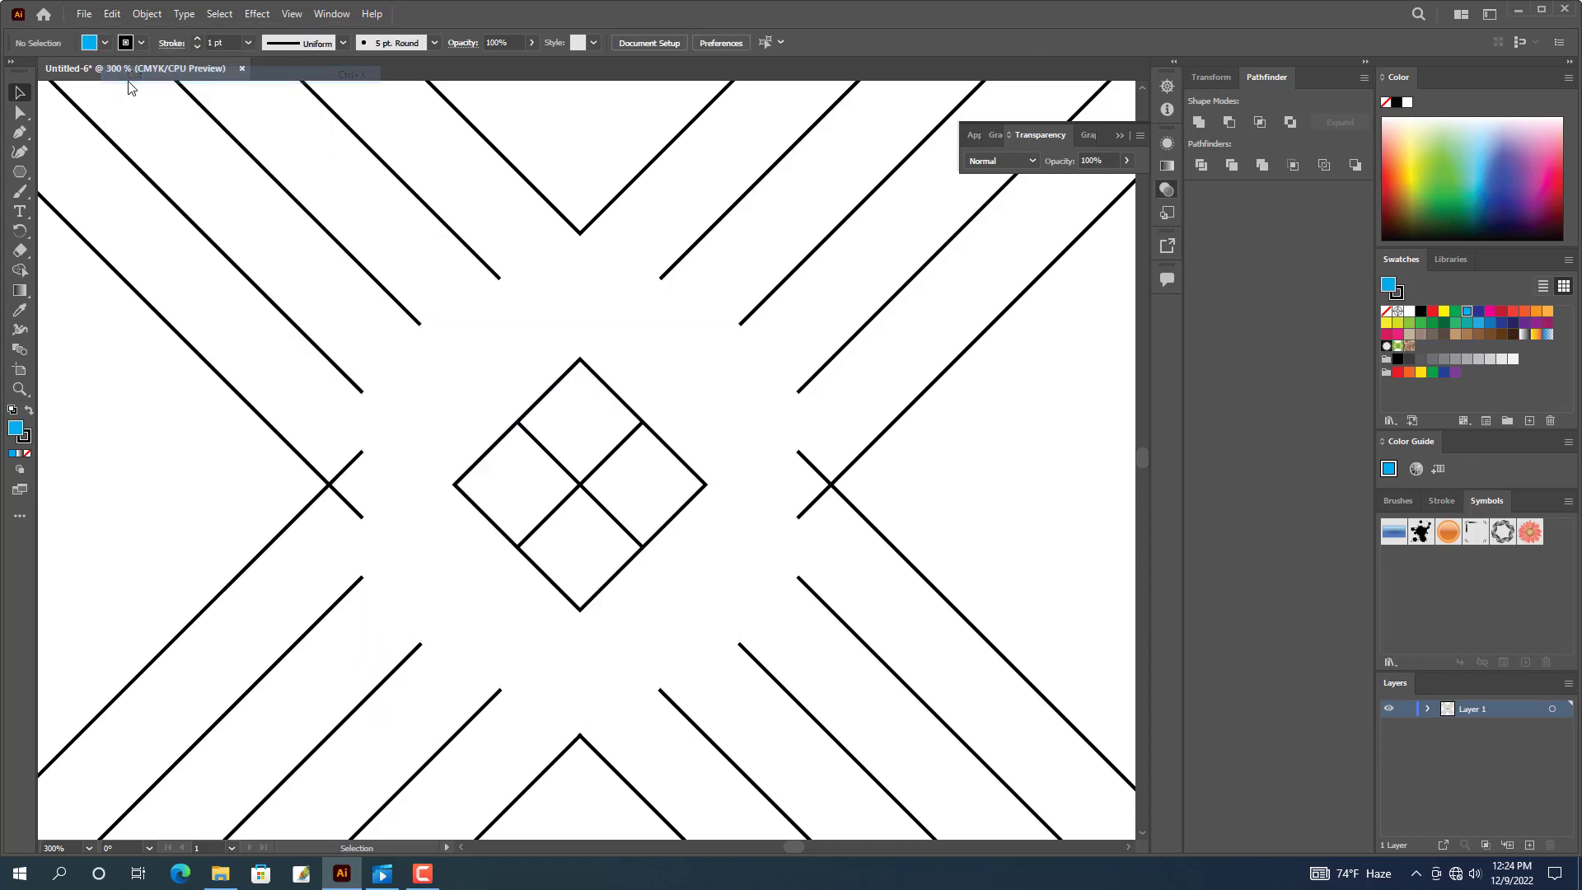
Delete all remaining grid lines and paste the four coloured shapes back onto the artboard.
scroll(328, 315, down, 2)
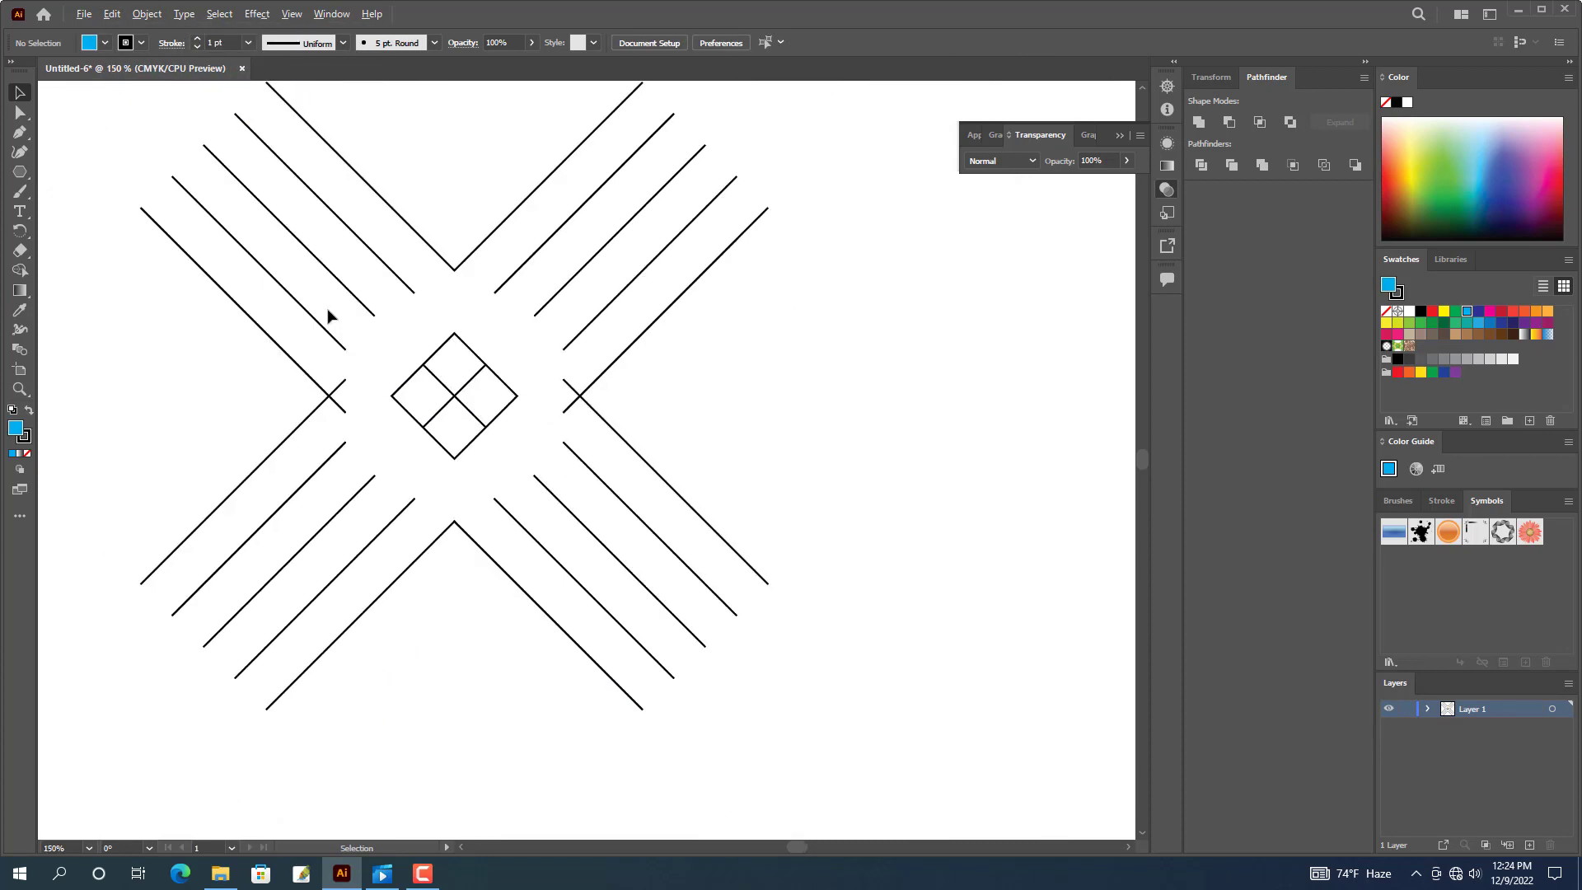
drag(96, 184, 798, 710)
key(Delete)
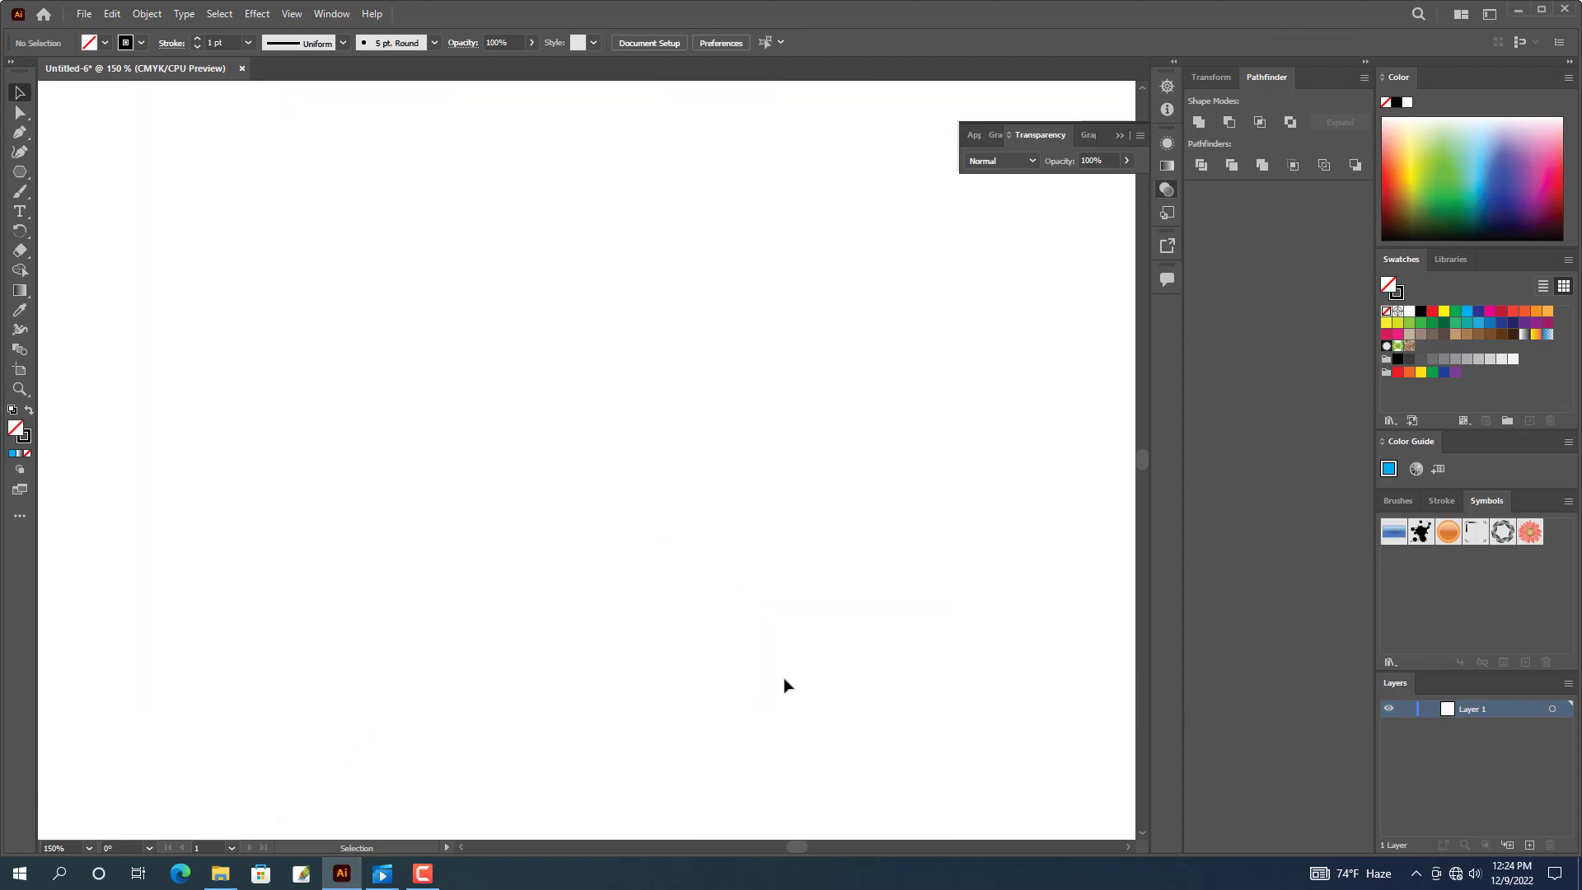
key(ctrl+v)
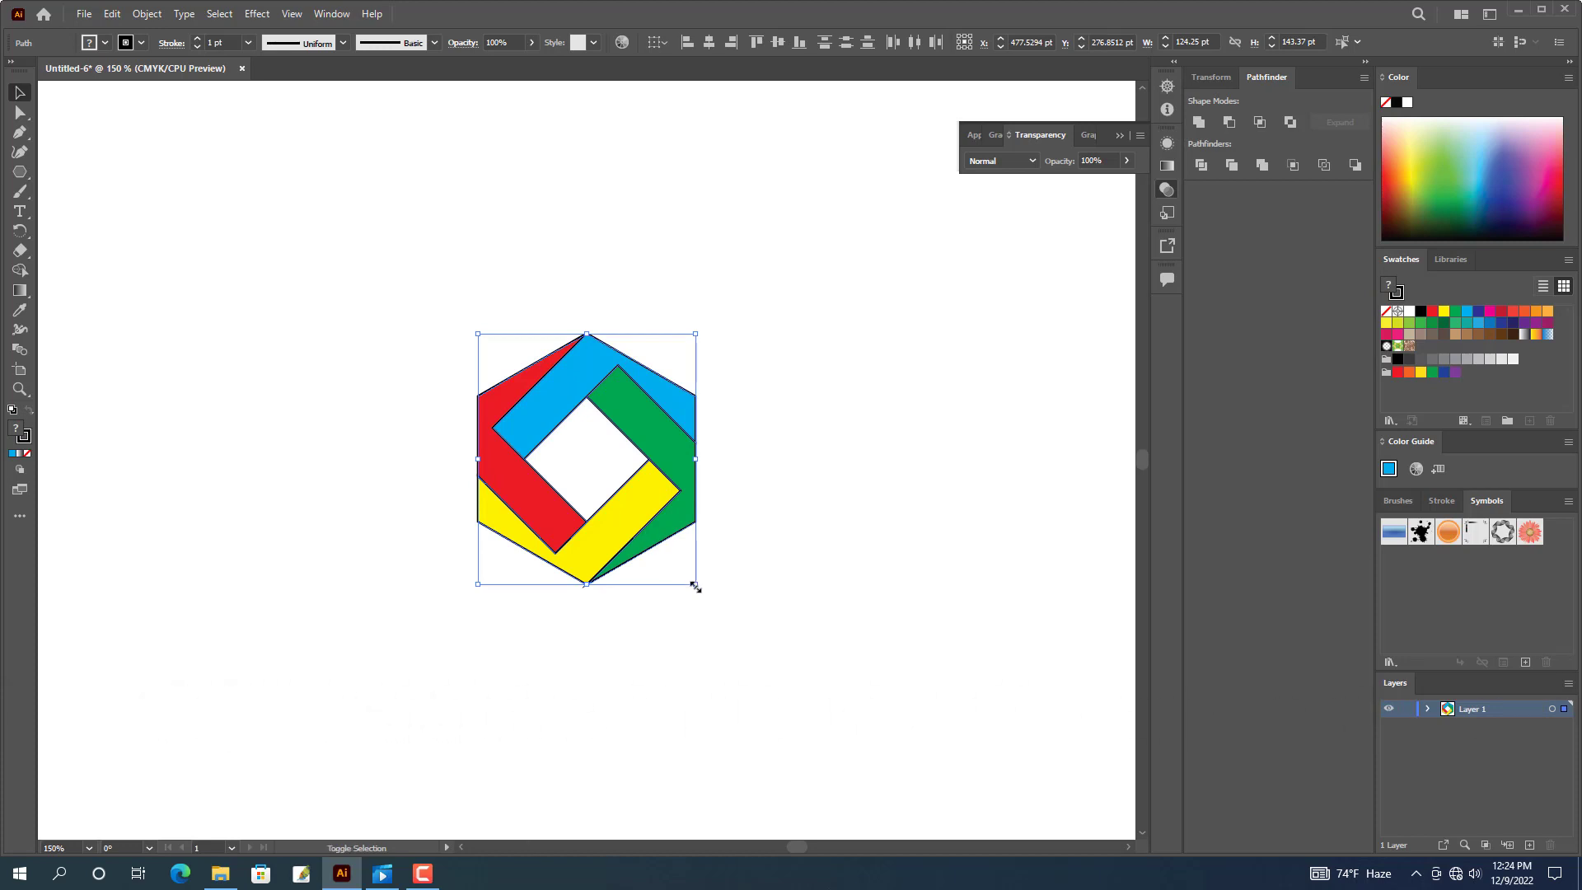
Scale the pasted logo up proportionally to about 228 by 263 pt and move it toward the upper left.
drag(694, 584, 981, 791)
drag(752, 654, 621, 485)
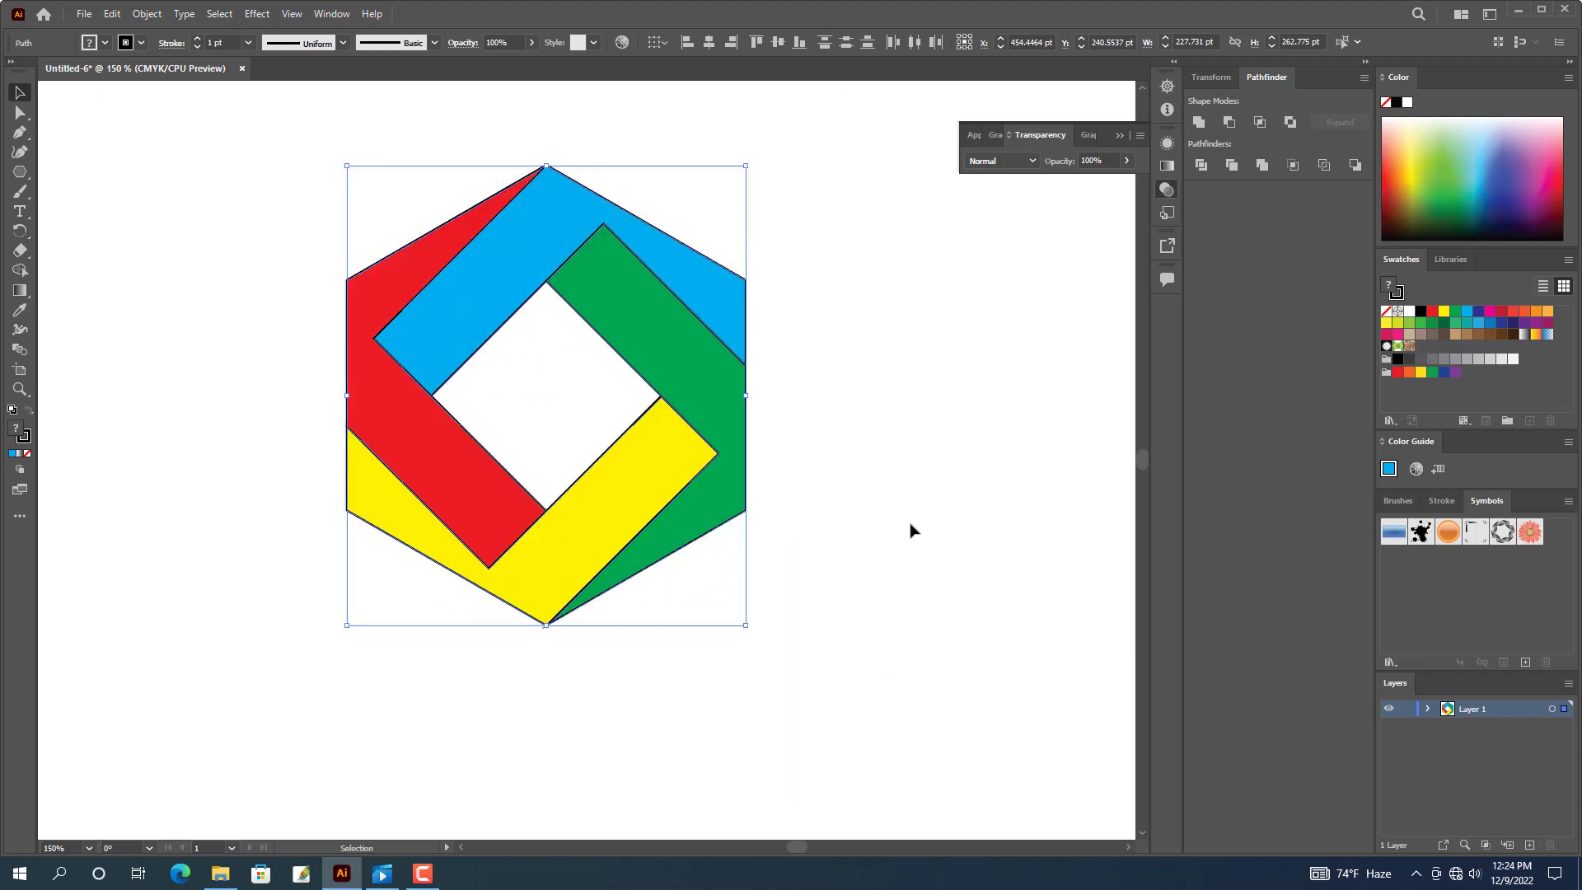
click(898, 516)
scroll(865, 492, up, 1)
drag(865, 491, 956, 560)
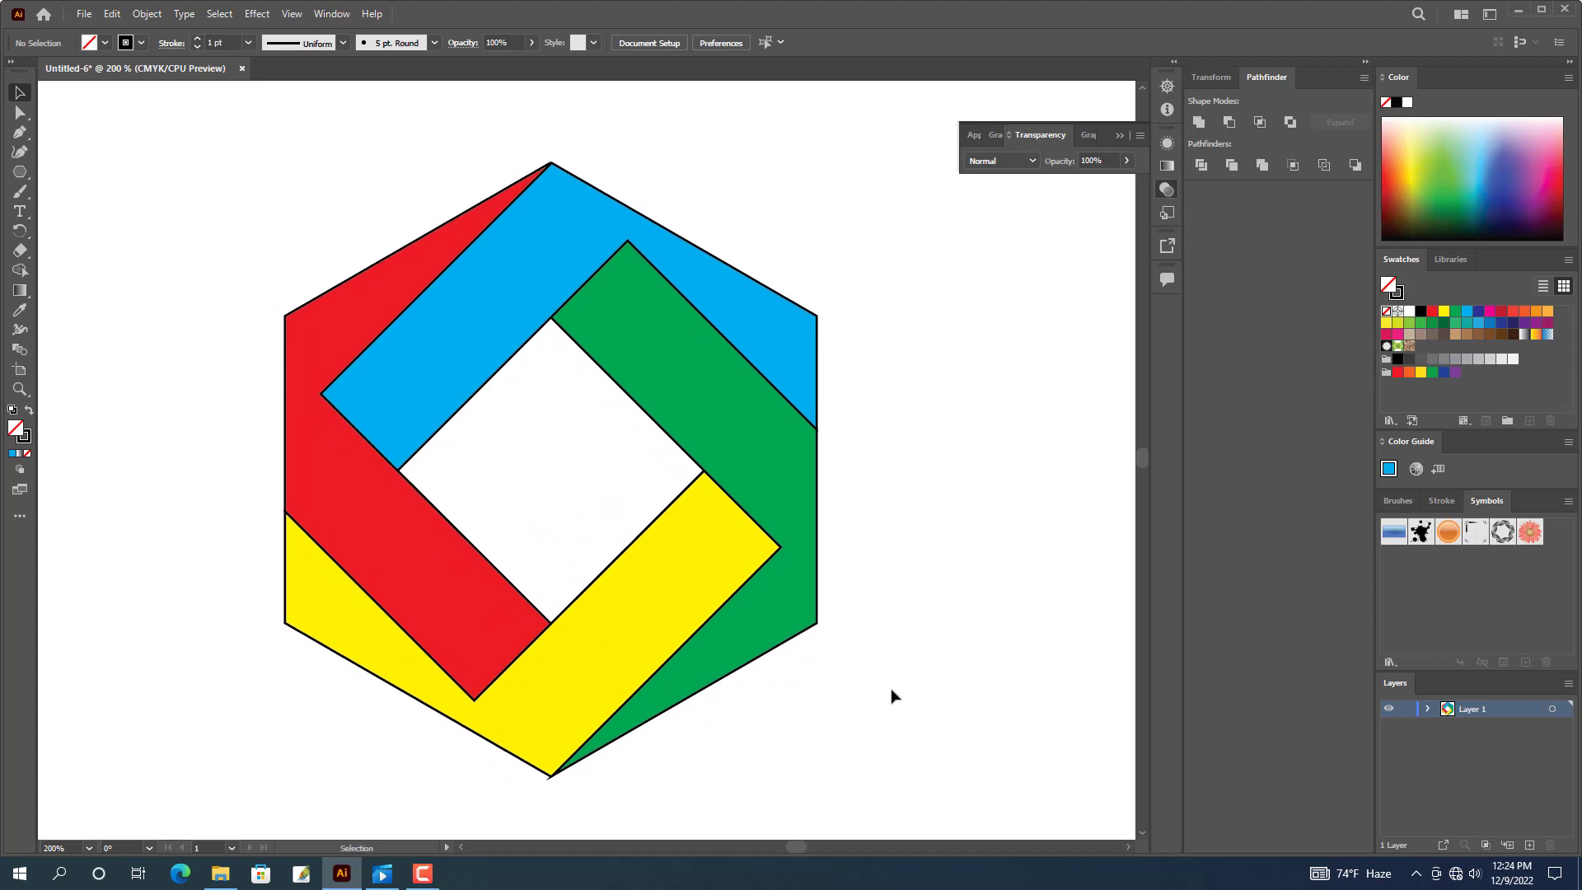
Select all four coloured shapes and set their stroke to None.
drag(917, 729, 328, 260)
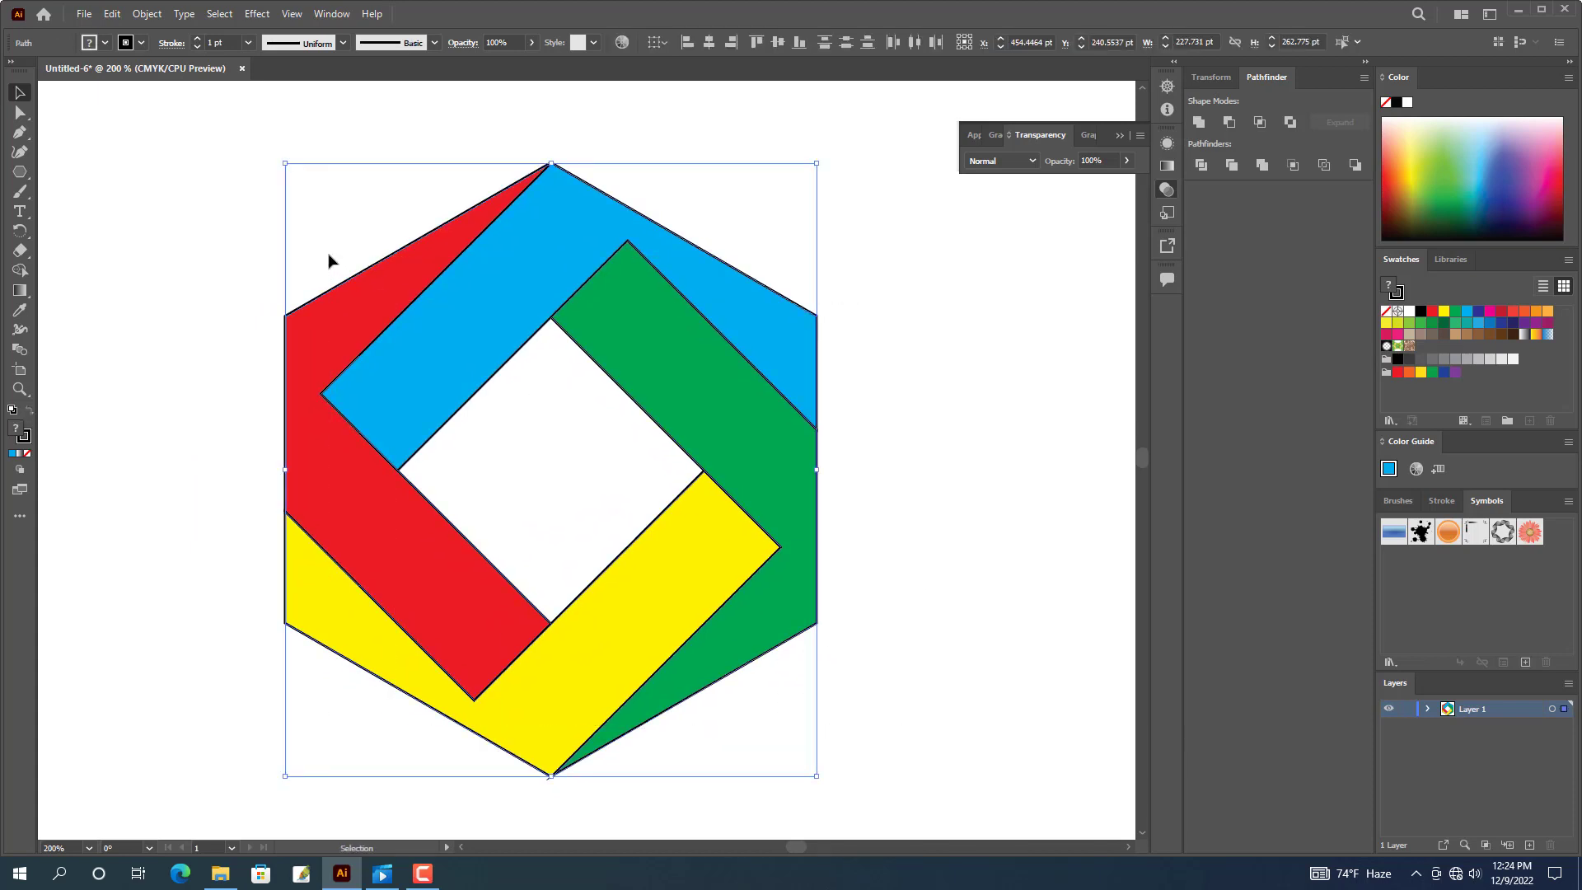
click(140, 46)
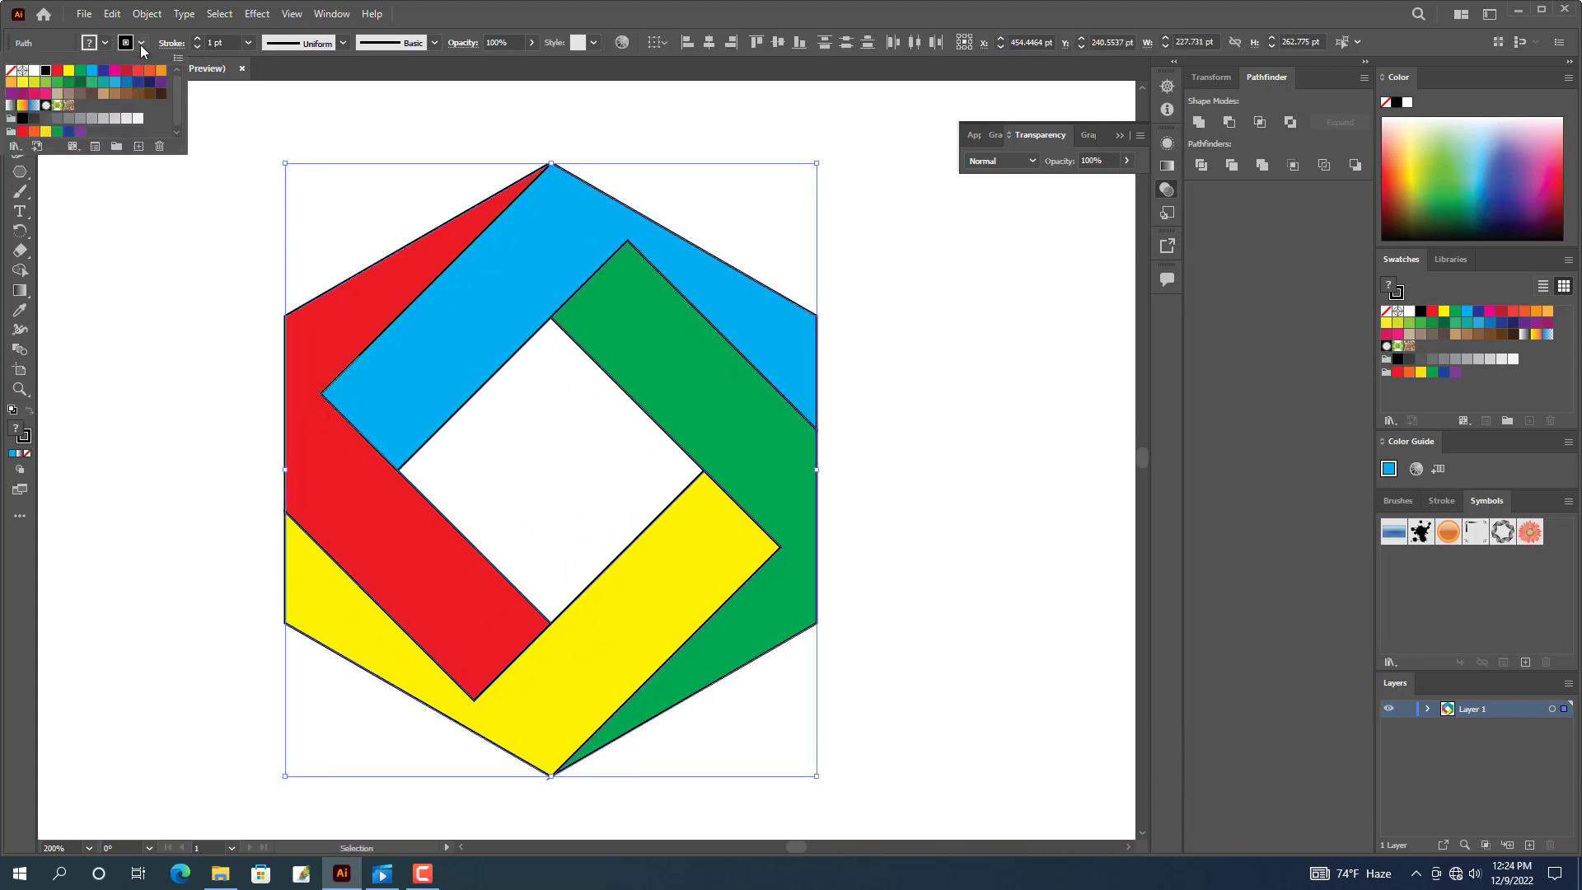
click(10, 71)
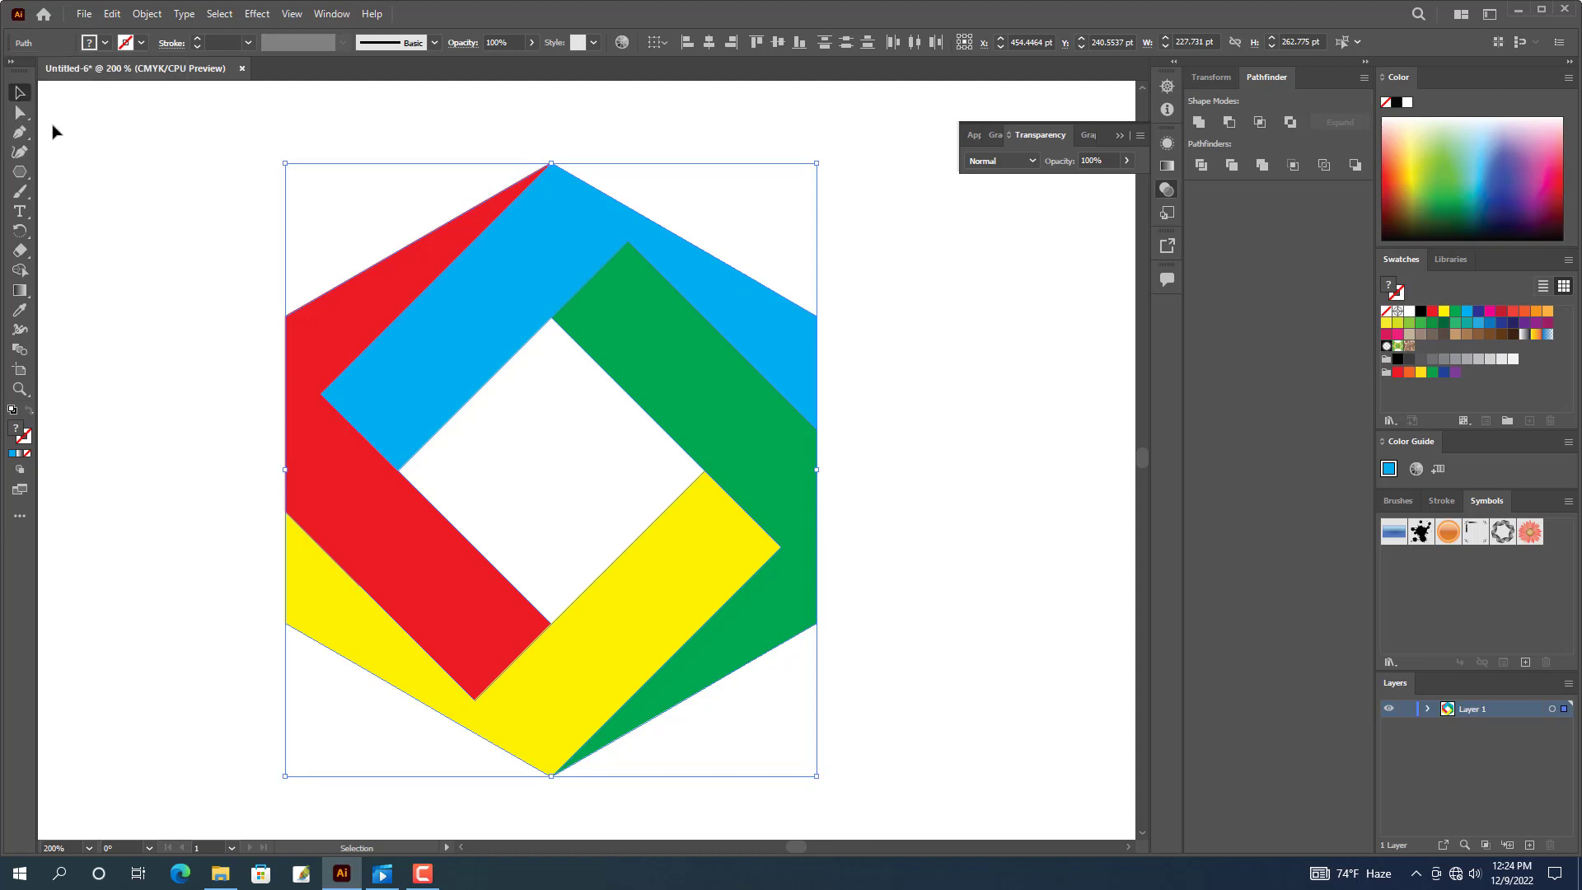
Round the inner band-end corner of each of the four coloured shapes to about 9.77 pt with Direct Selection.
click(17, 115)
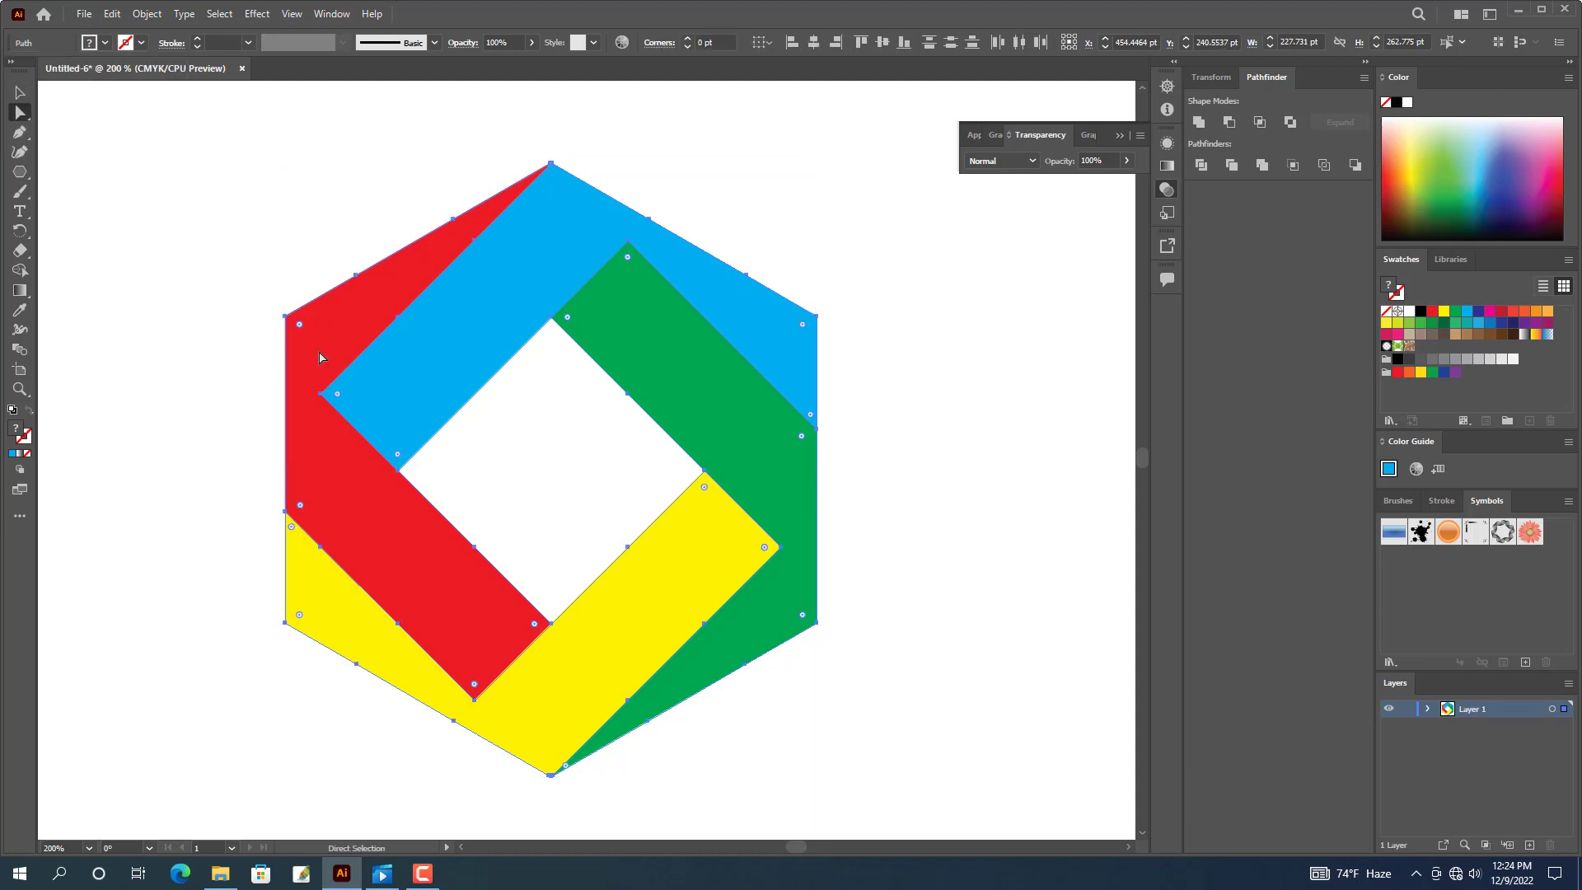
key(shift)
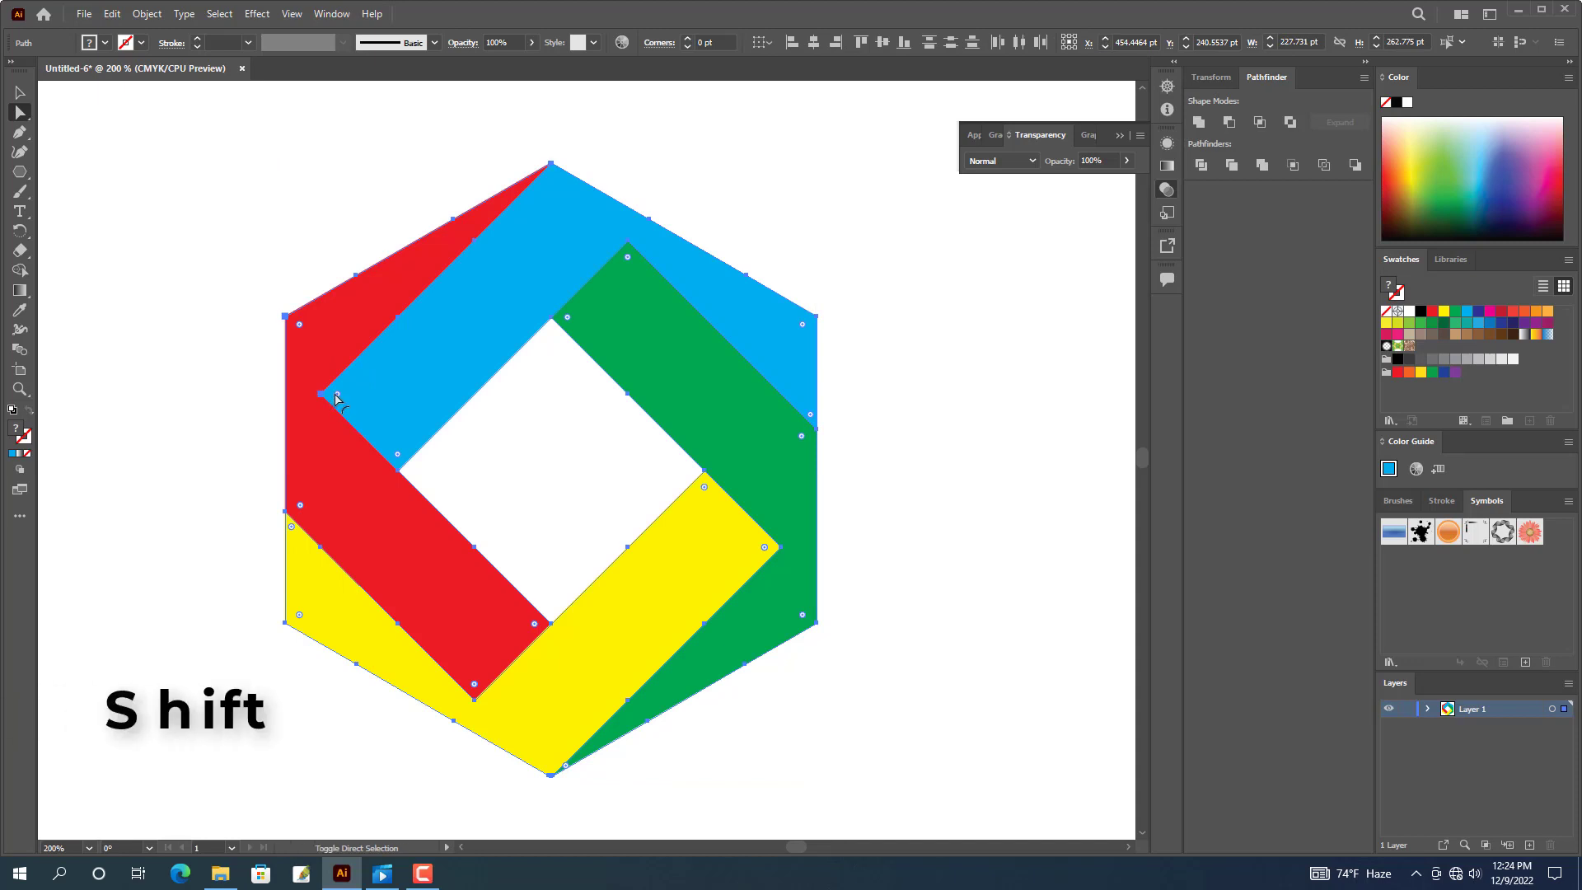
shift+click(474, 685)
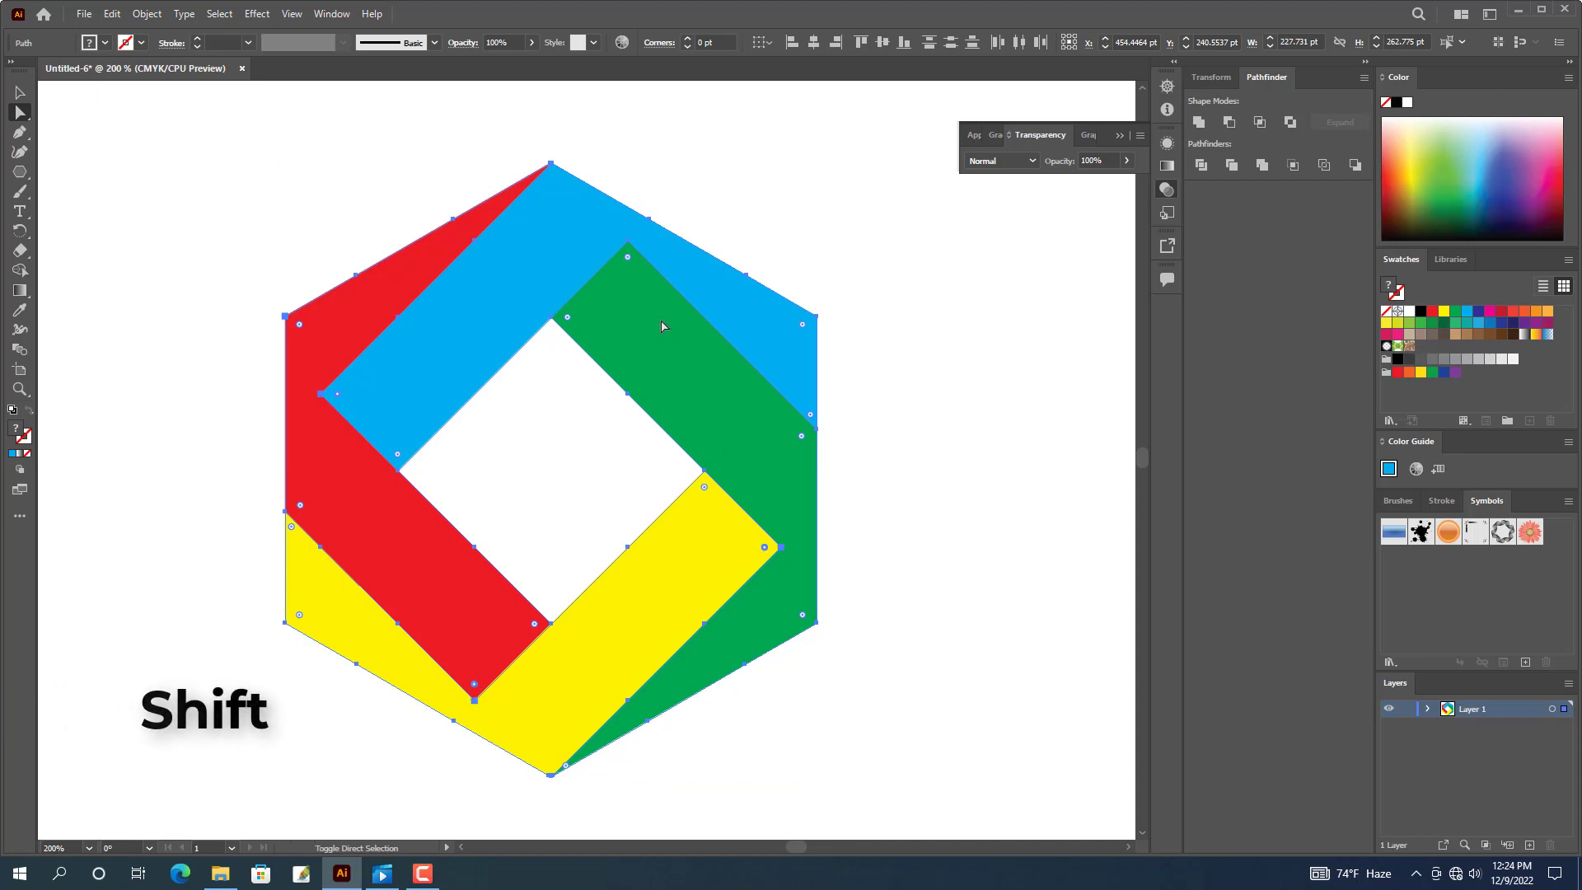
drag(627, 261, 628, 281)
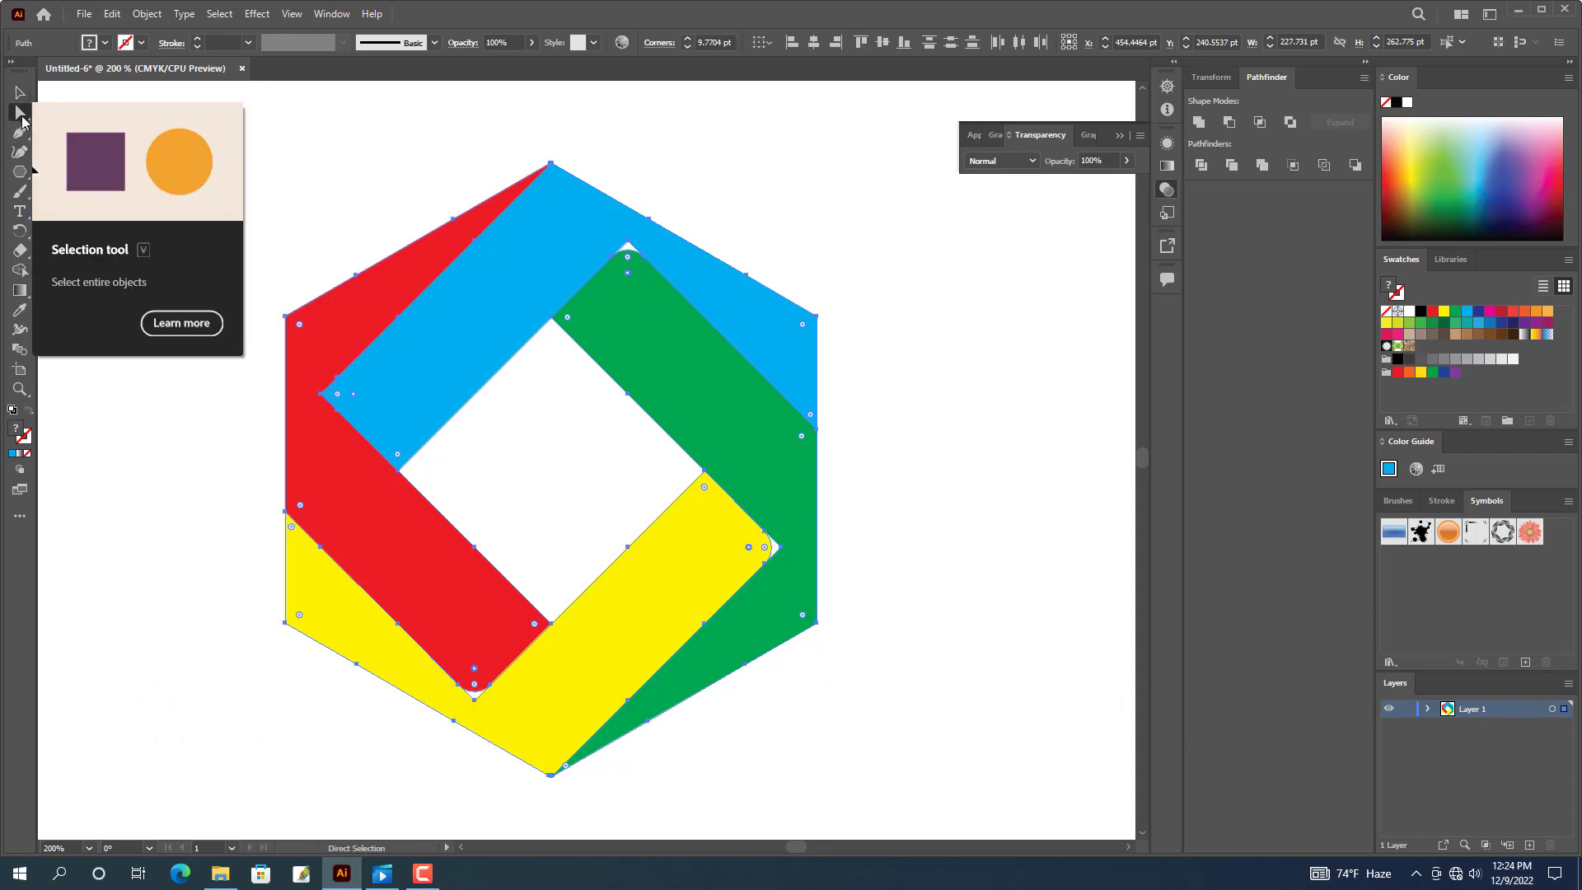
With a green fill, use Shape Builder to merge the small gaps at the four rounded corners into their neighbouring outer shapes.
click(20, 93)
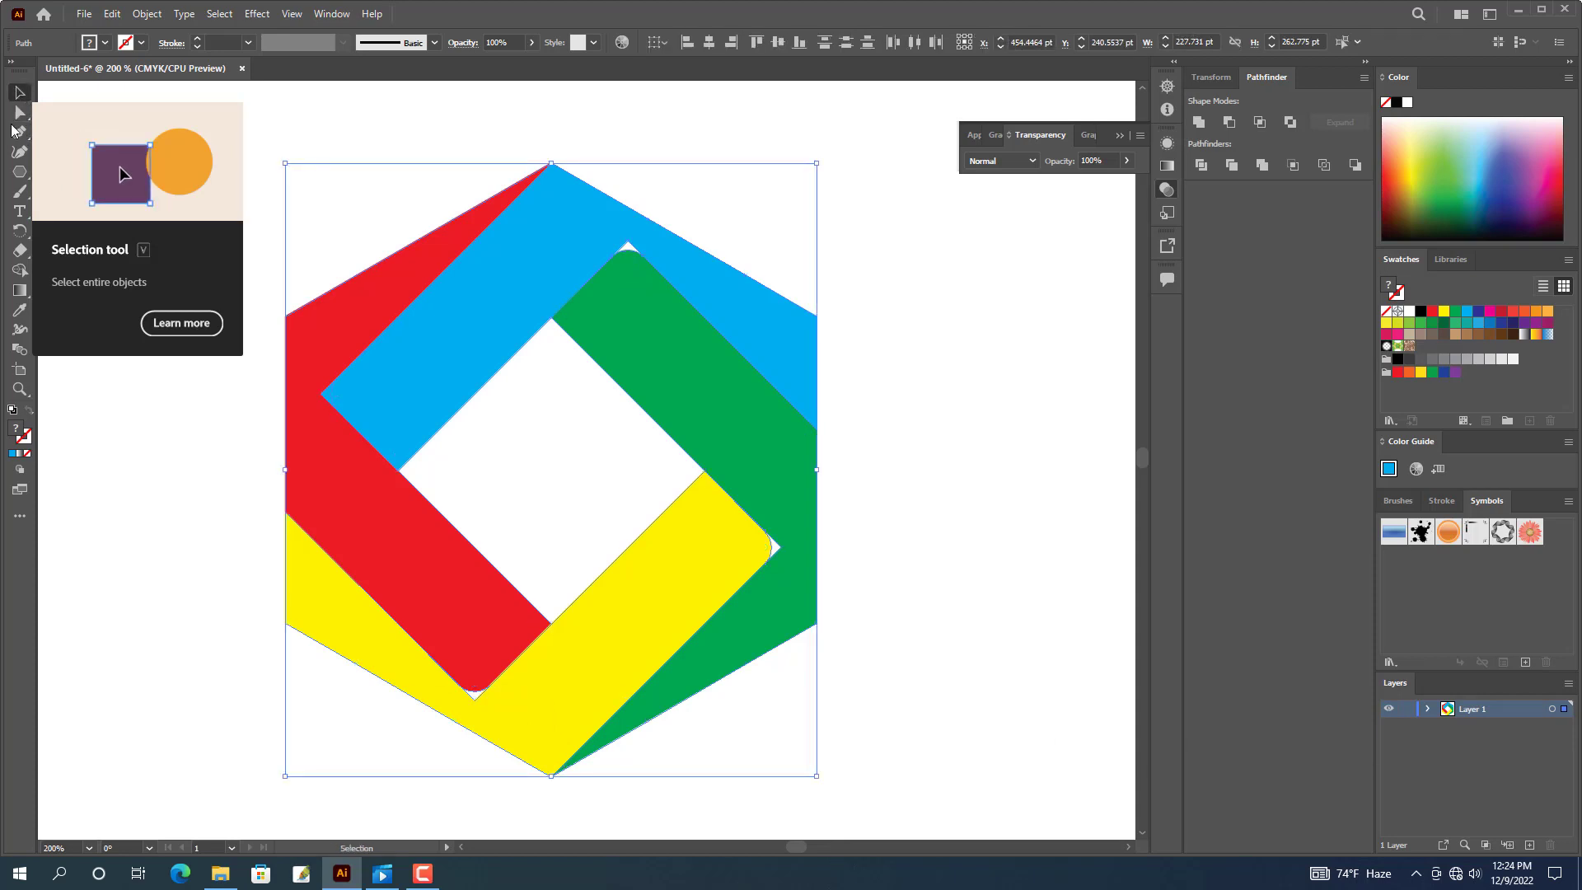
click(17, 278)
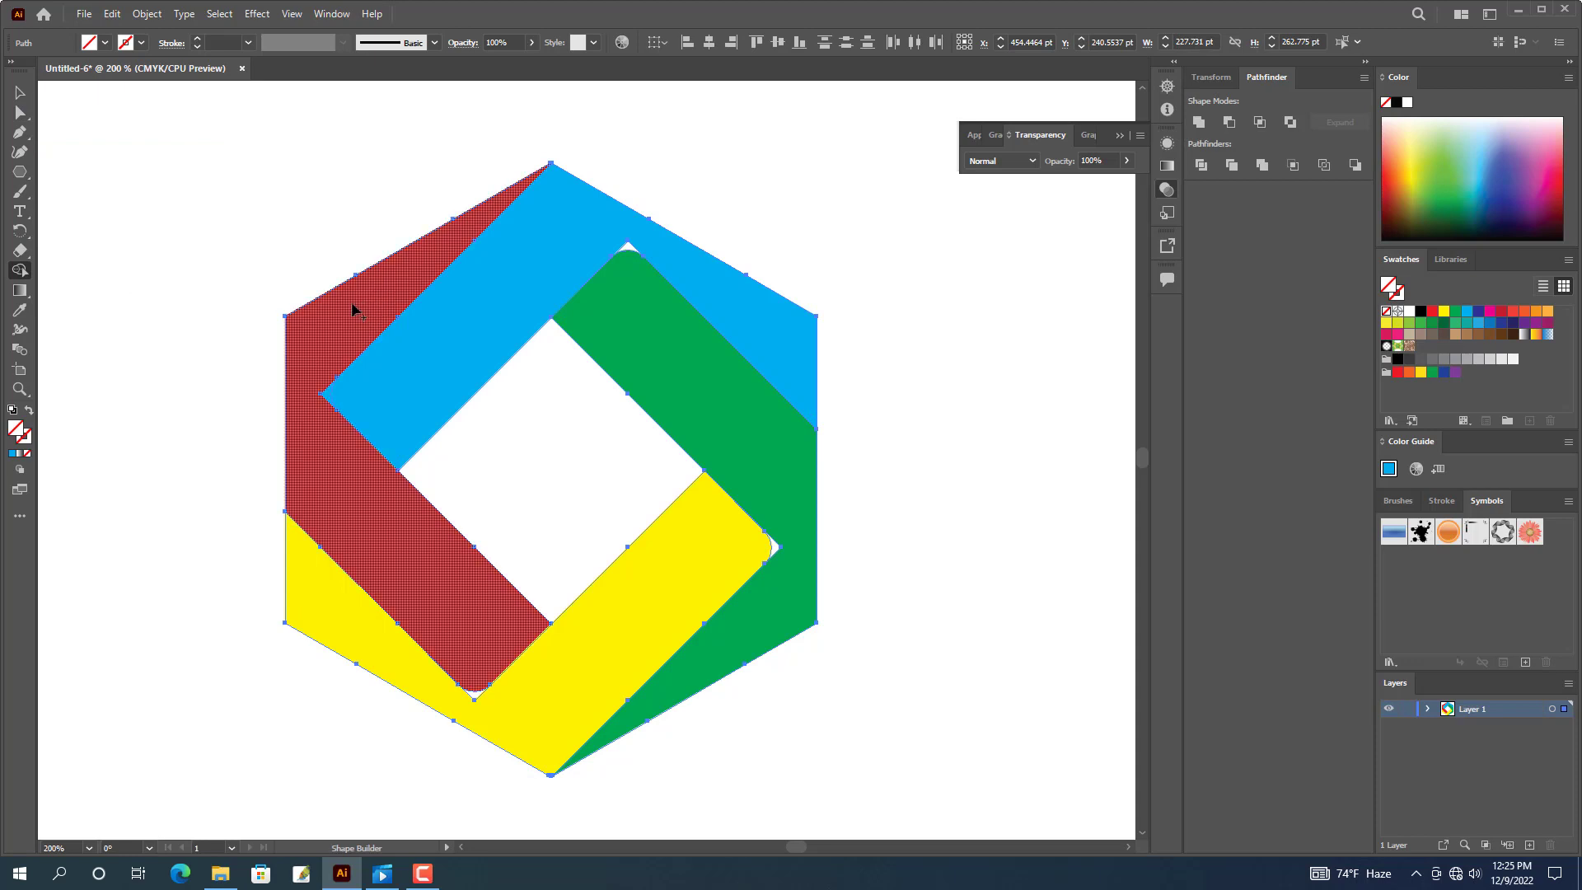
click(106, 43)
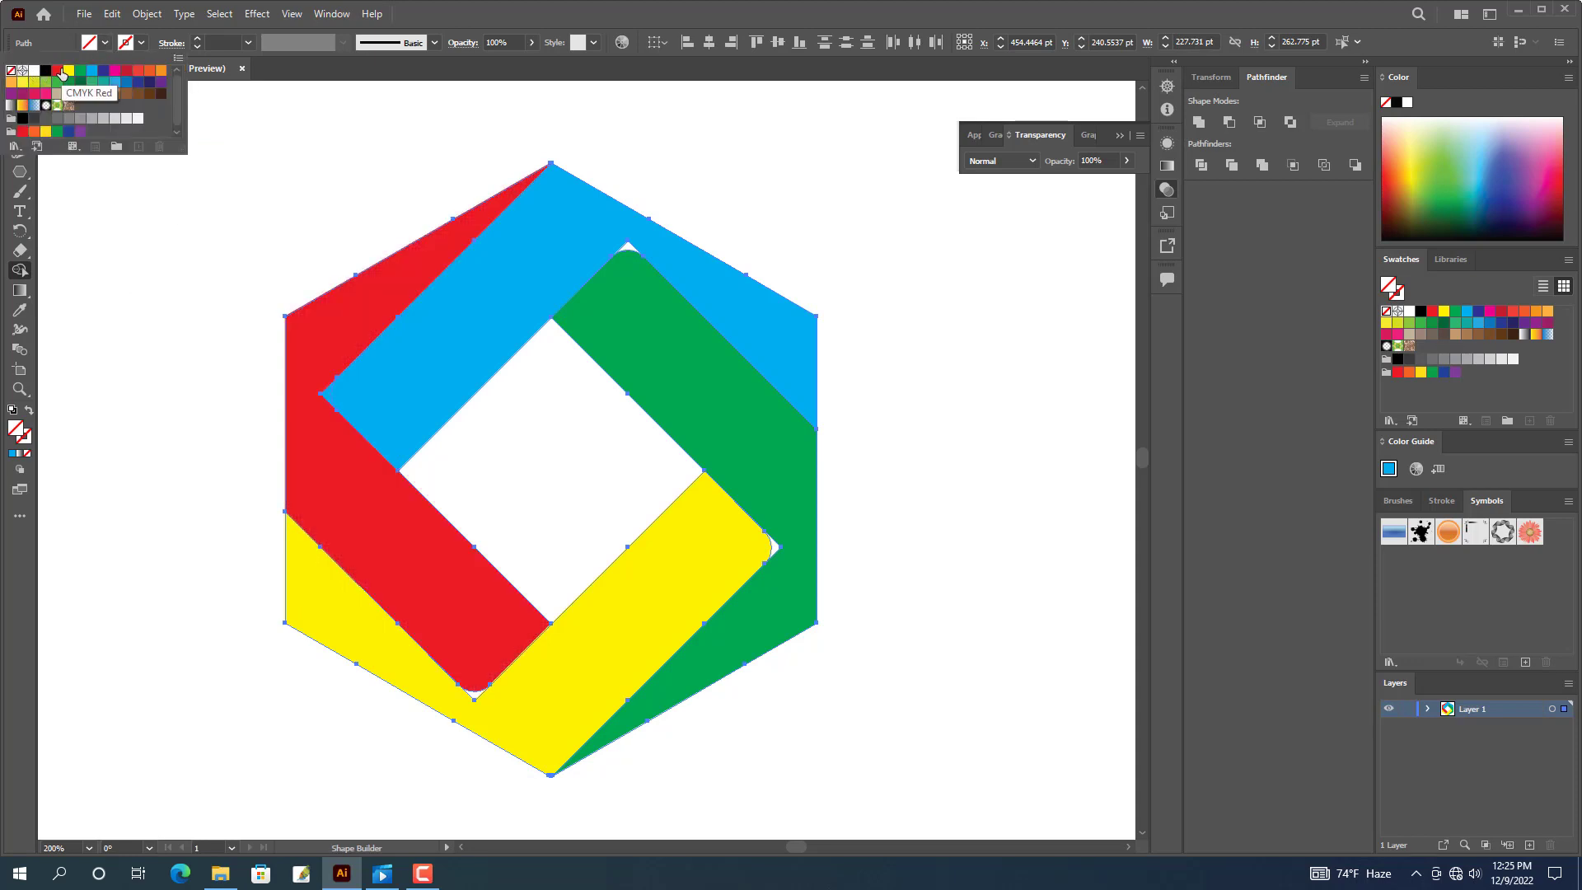
click(80, 70)
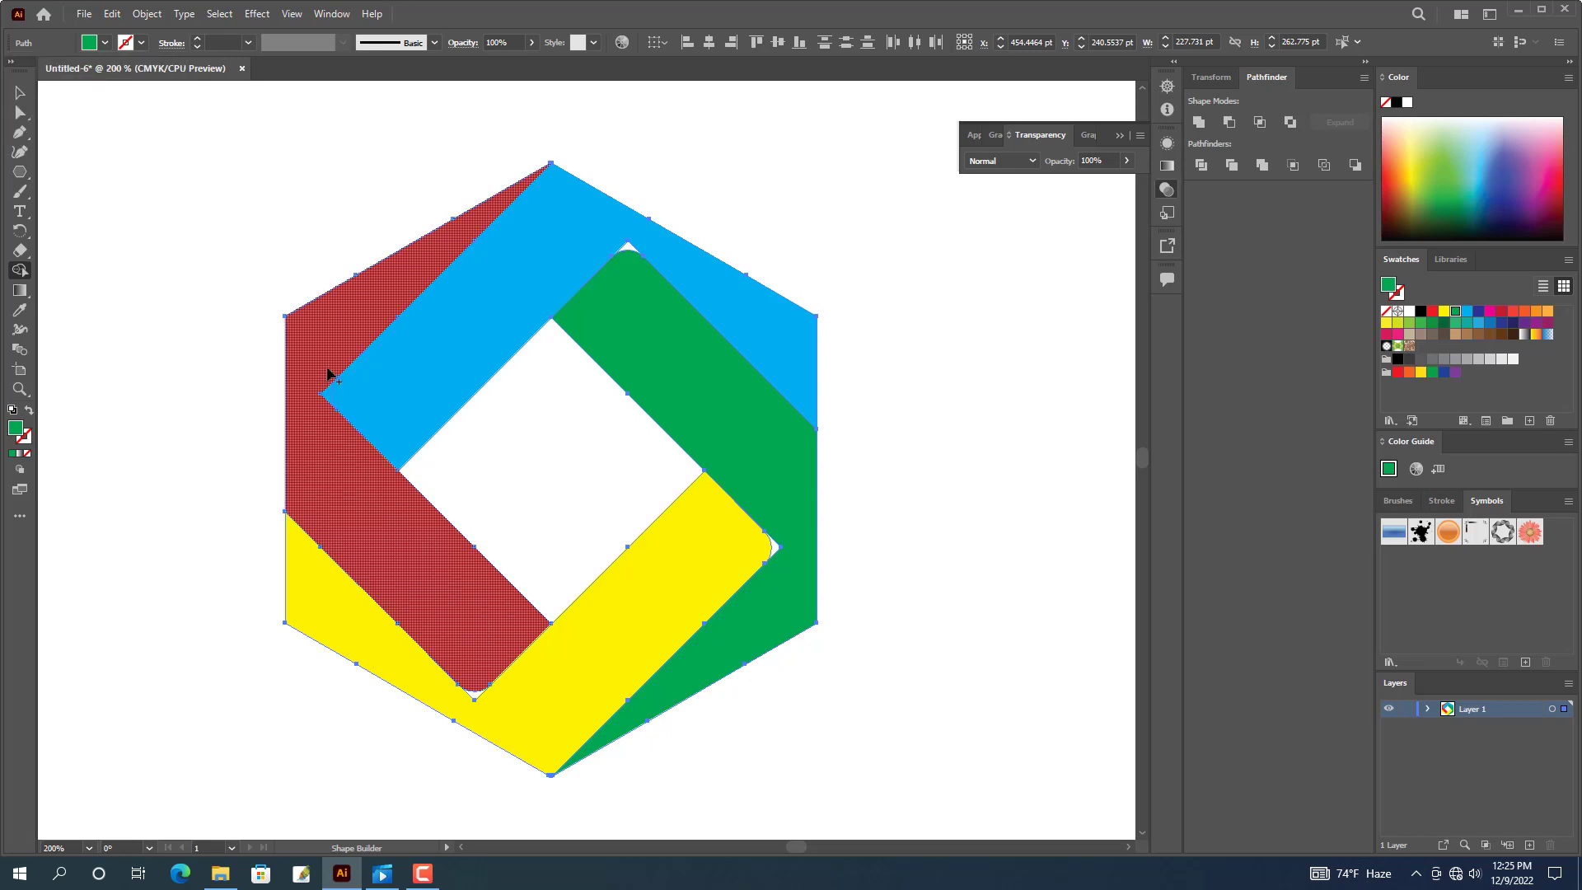
drag(327, 373, 330, 425)
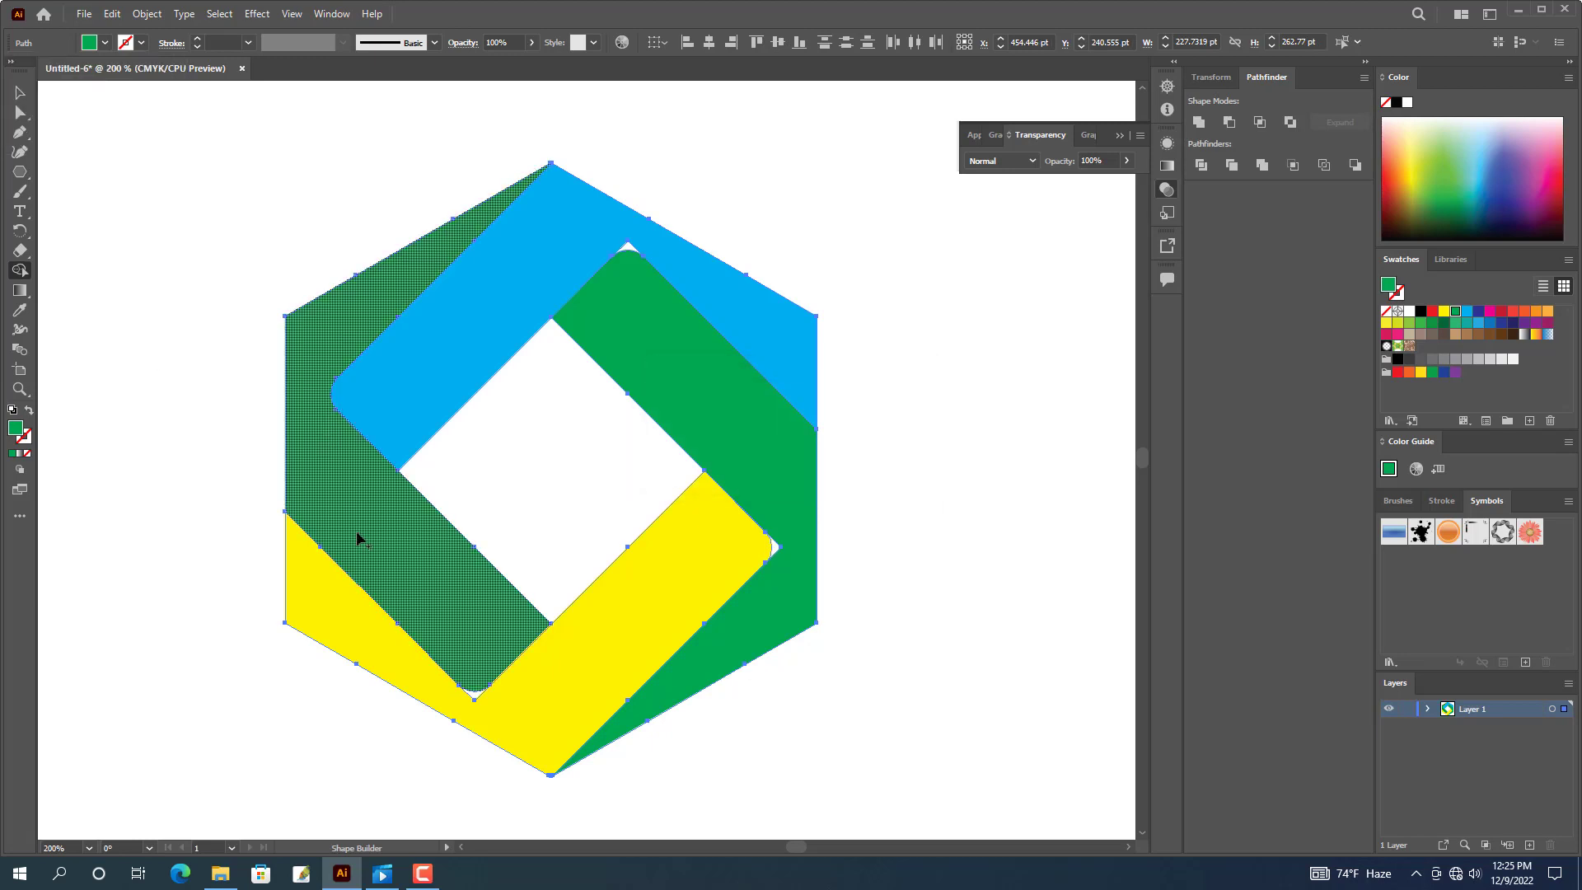
drag(453, 703, 503, 703)
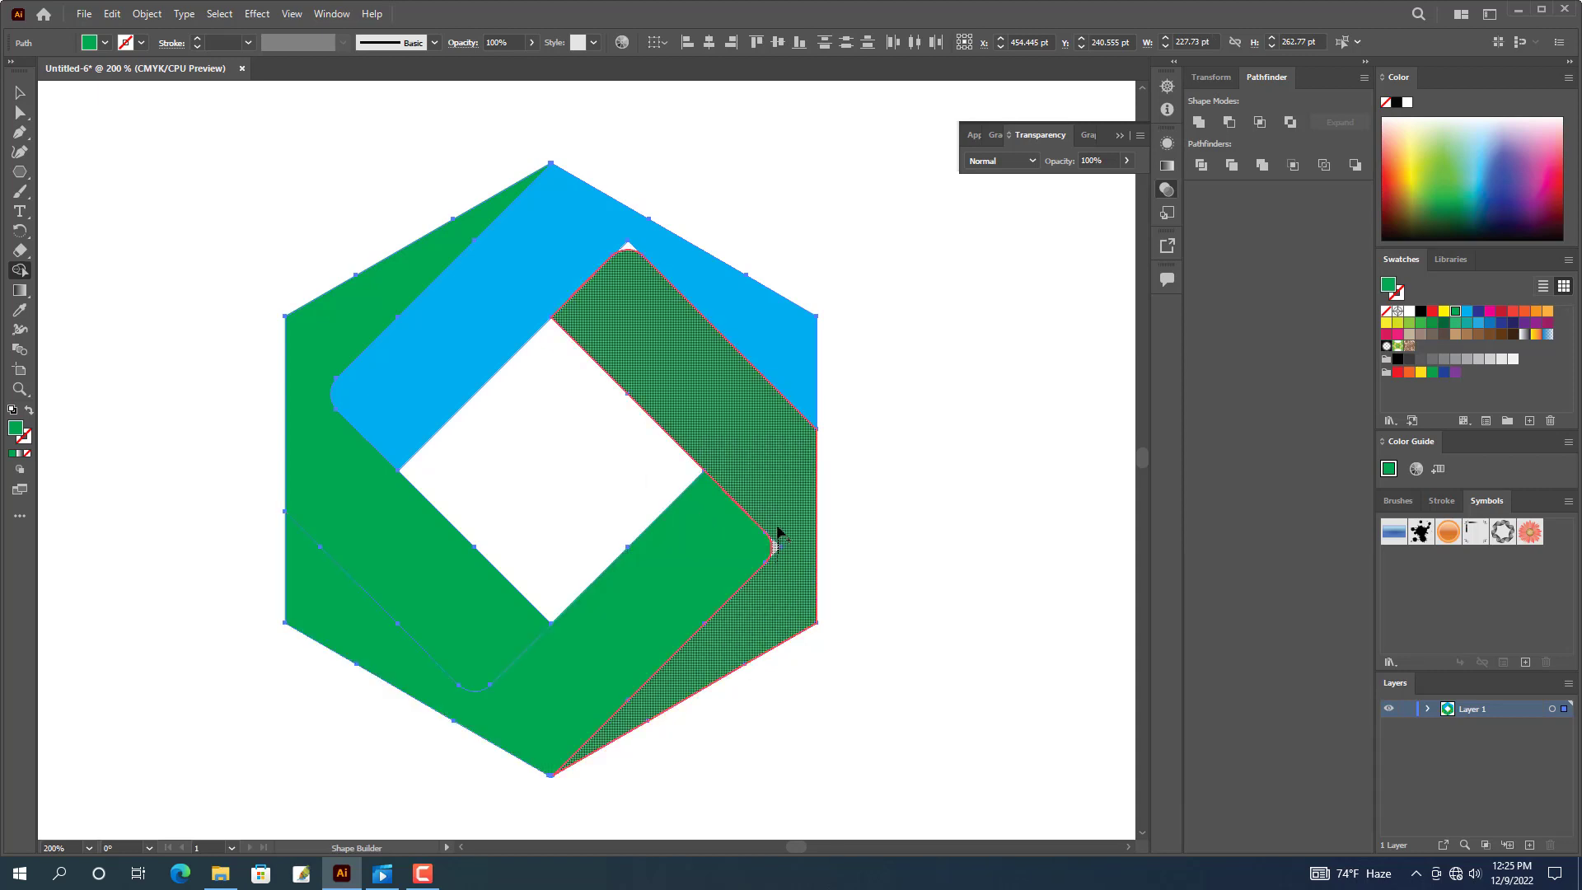
drag(778, 534, 776, 527)
drag(606, 250, 651, 255)
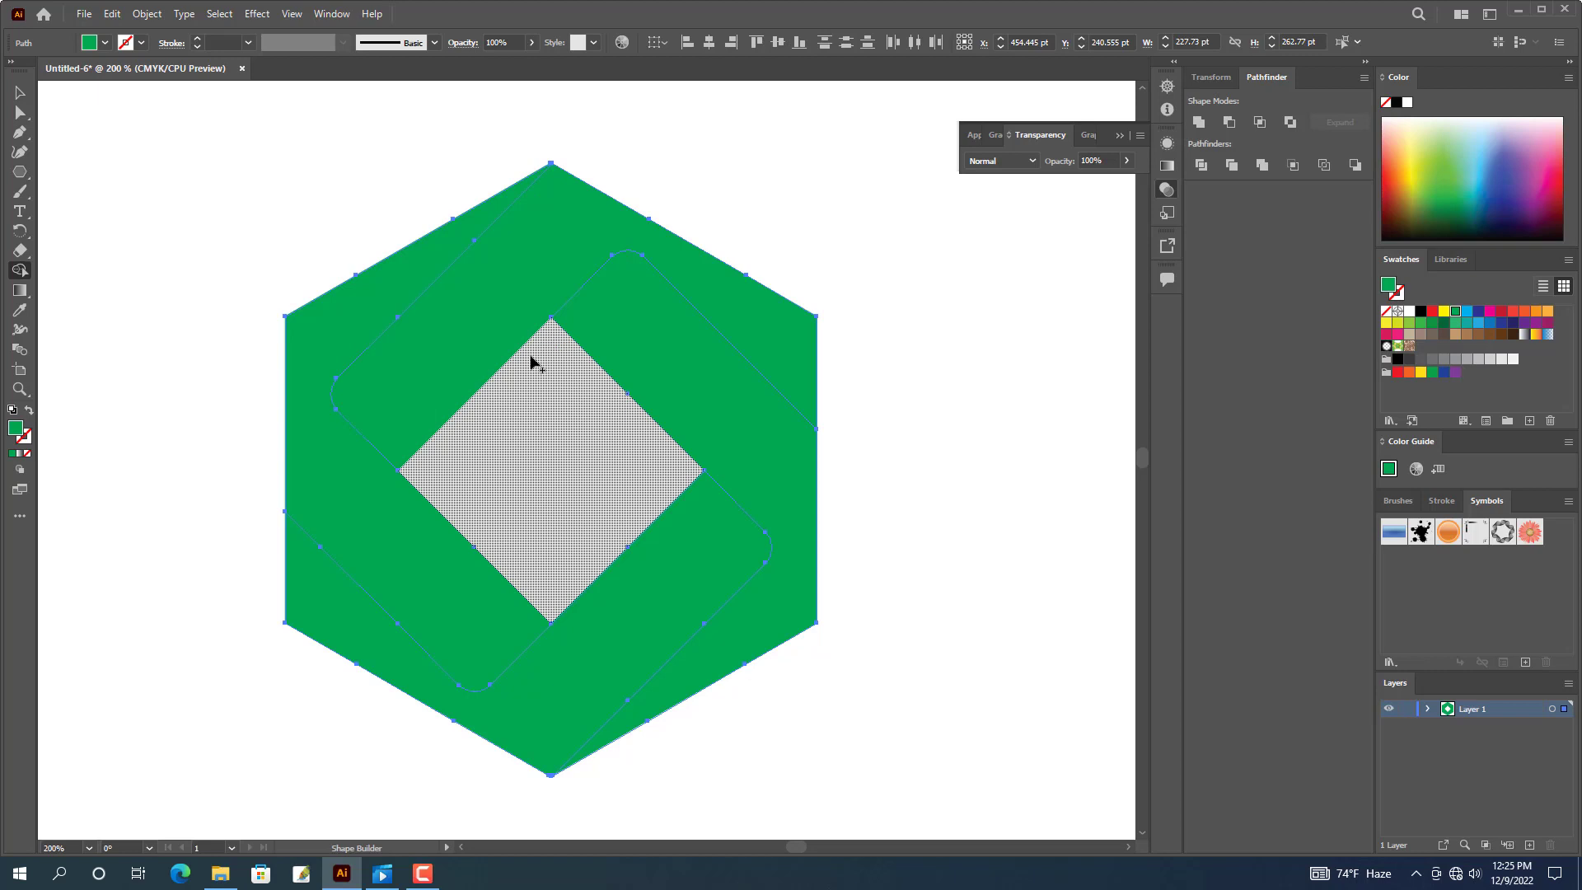
Try to round all the corners of the four shapes to about 4.69 pt with Direct Selection, and undo it.
click(20, 112)
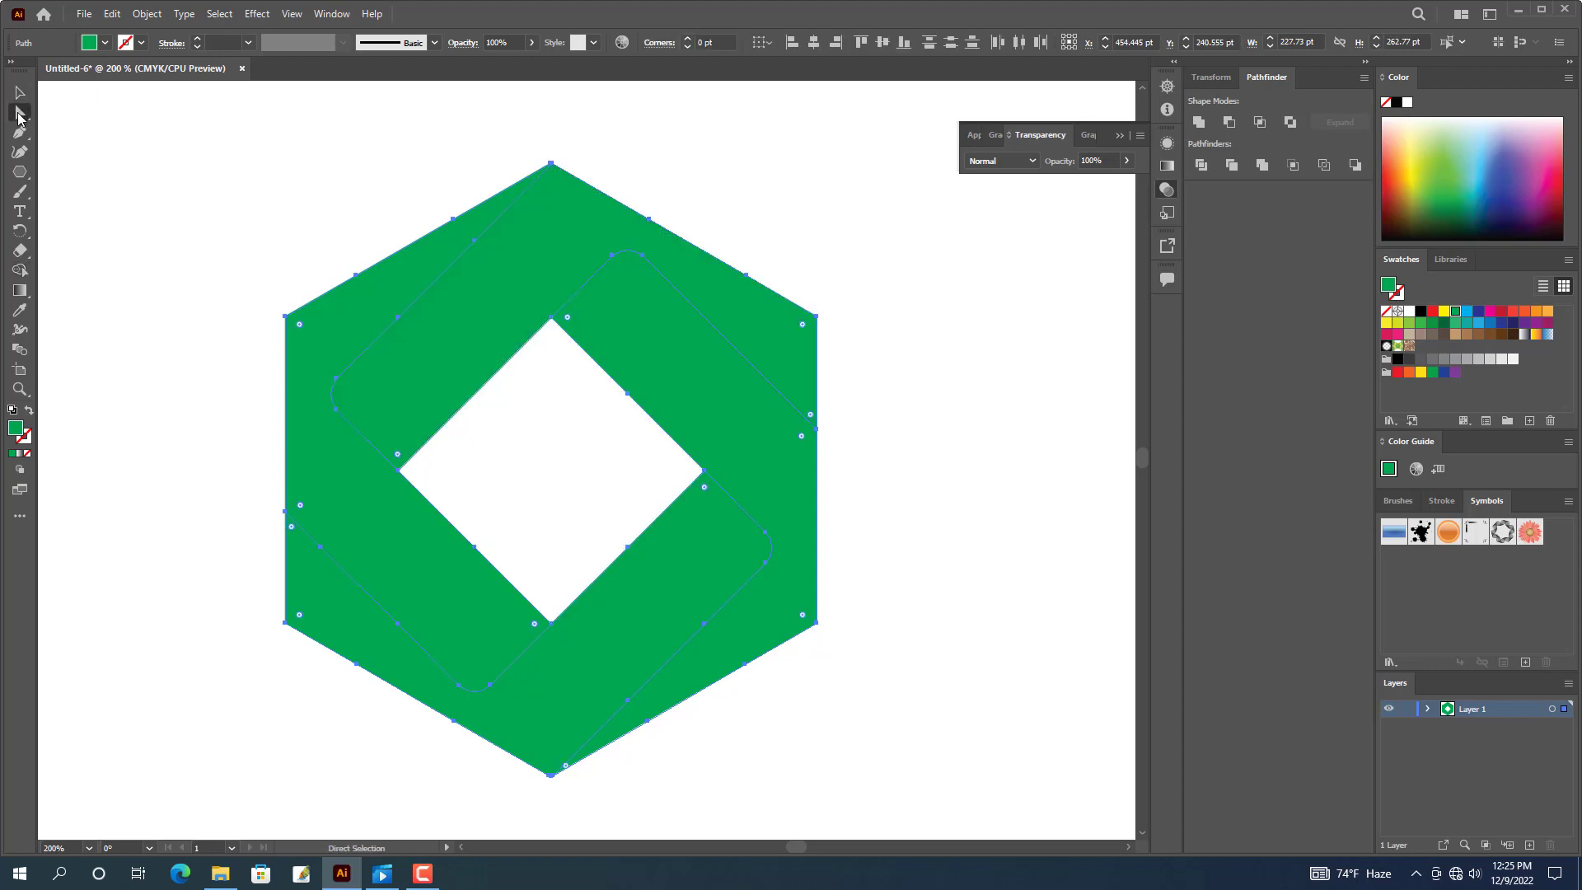
key(shift)
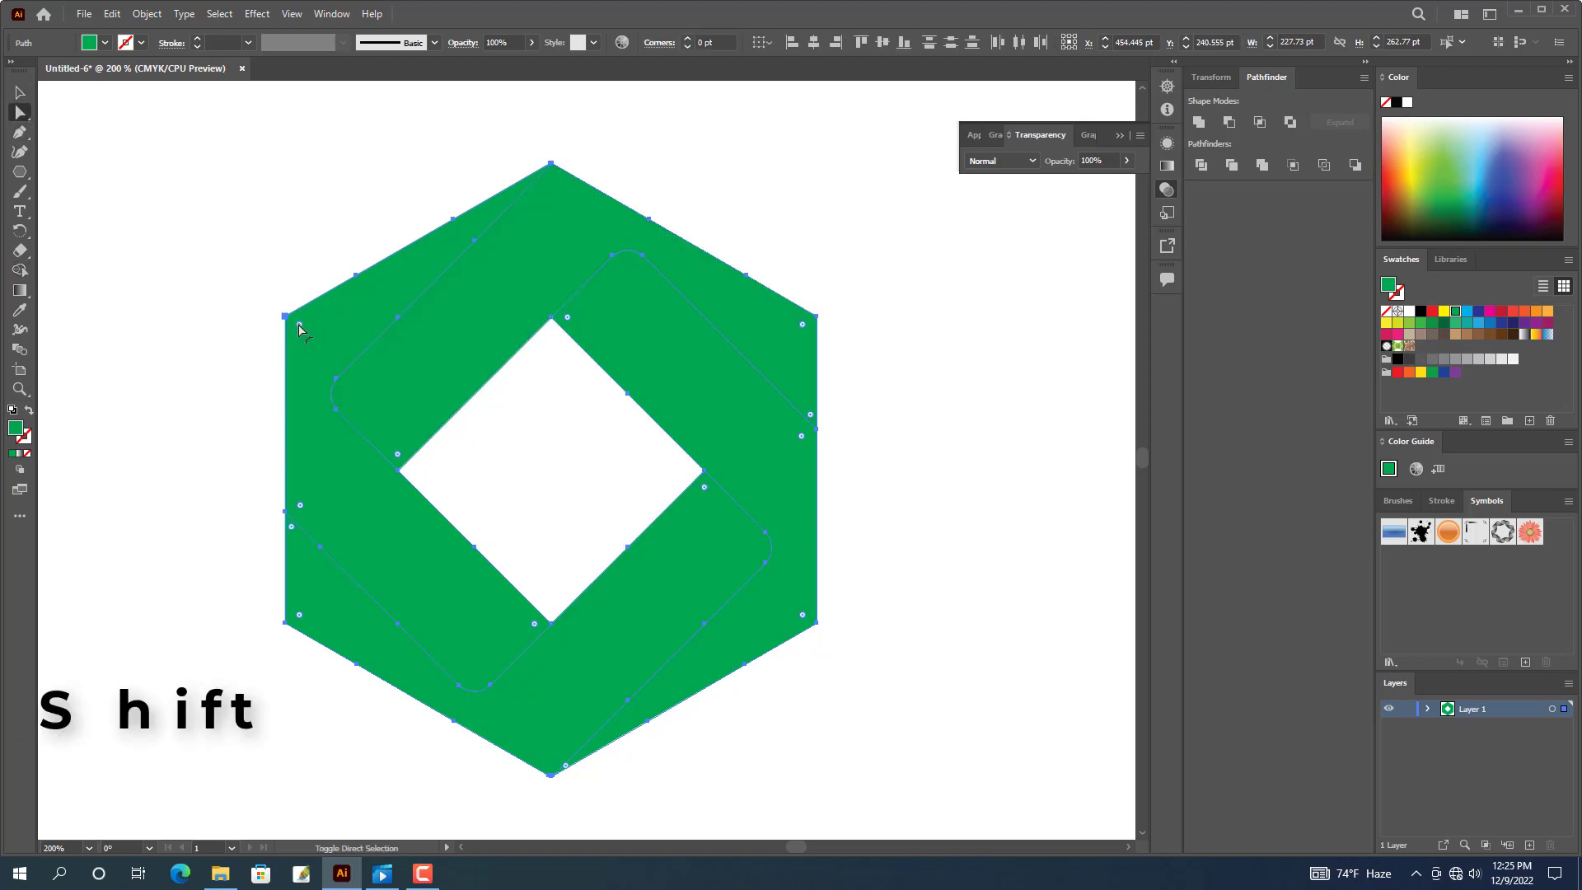
shift+click(299, 615)
drag(804, 616, 801, 492)
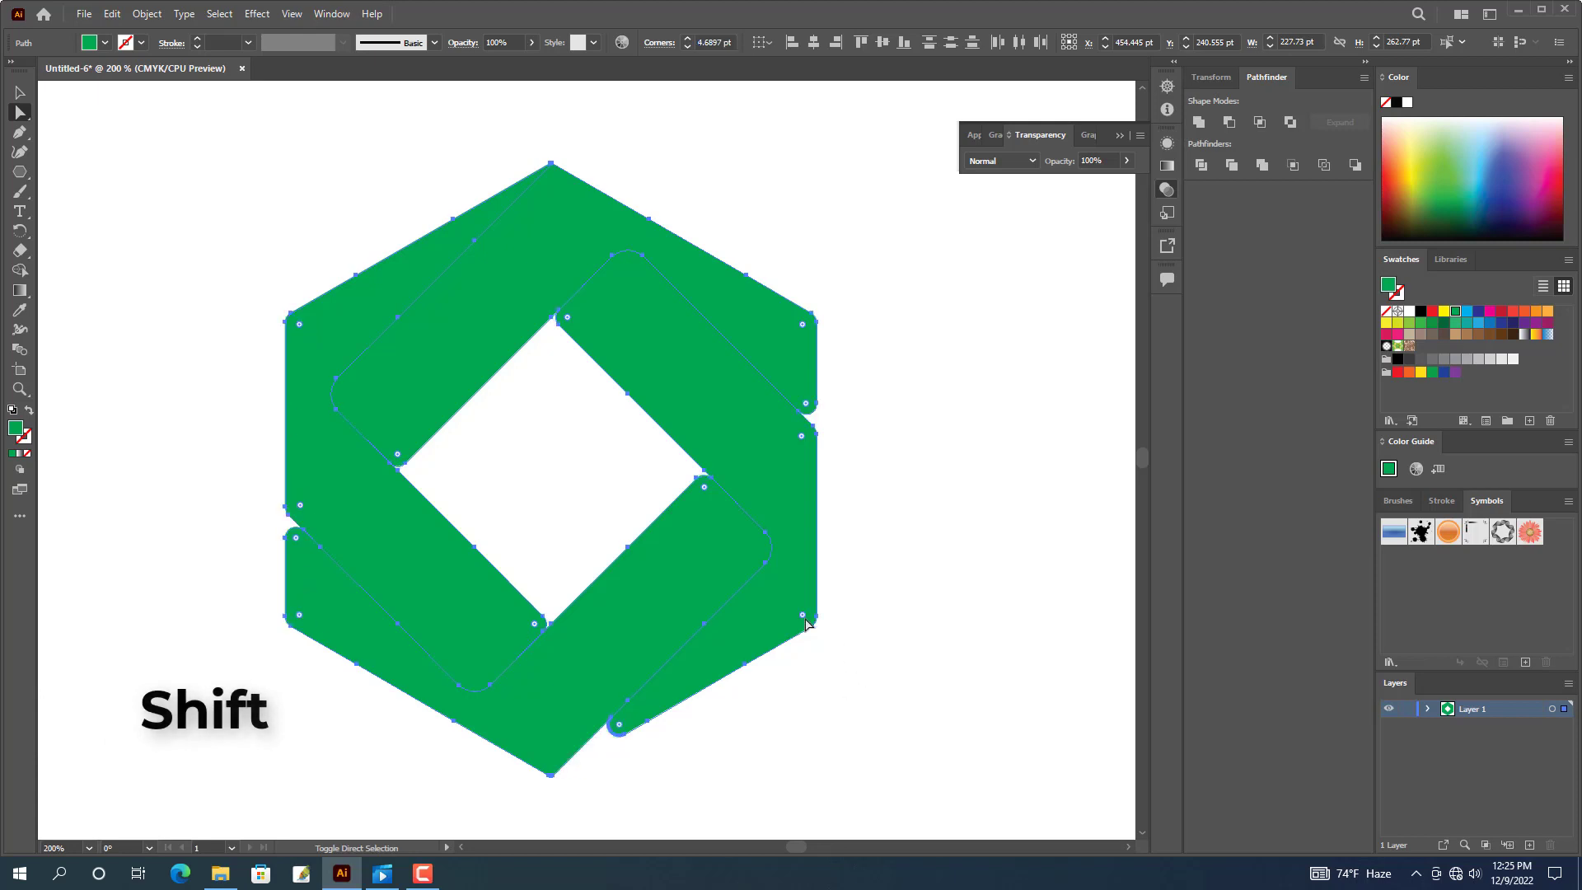
key(ctrl+z)
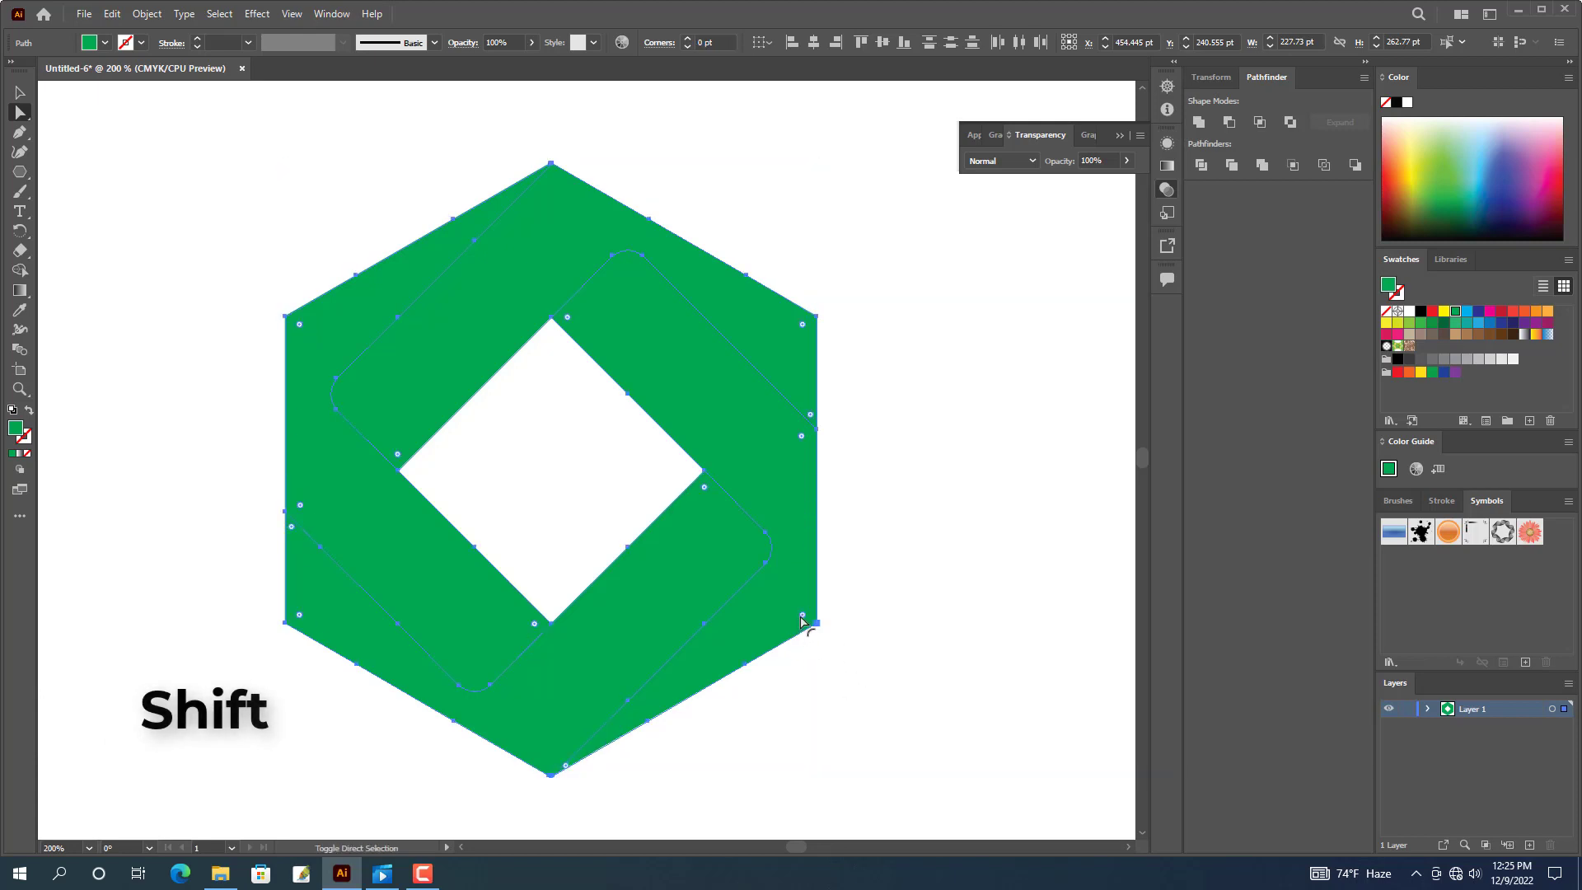
Slightly round only the hexagon's four outer side corners, upper and lower on both sides, and deselect the artwork.
shift+click(300, 326)
shift+click(299, 615)
shift+click(803, 615)
mouse_move(806, 327)
mouse_down()
mouse_move(785, 333)
mouse_move(804, 329)
mouse_up()
click(983, 333)
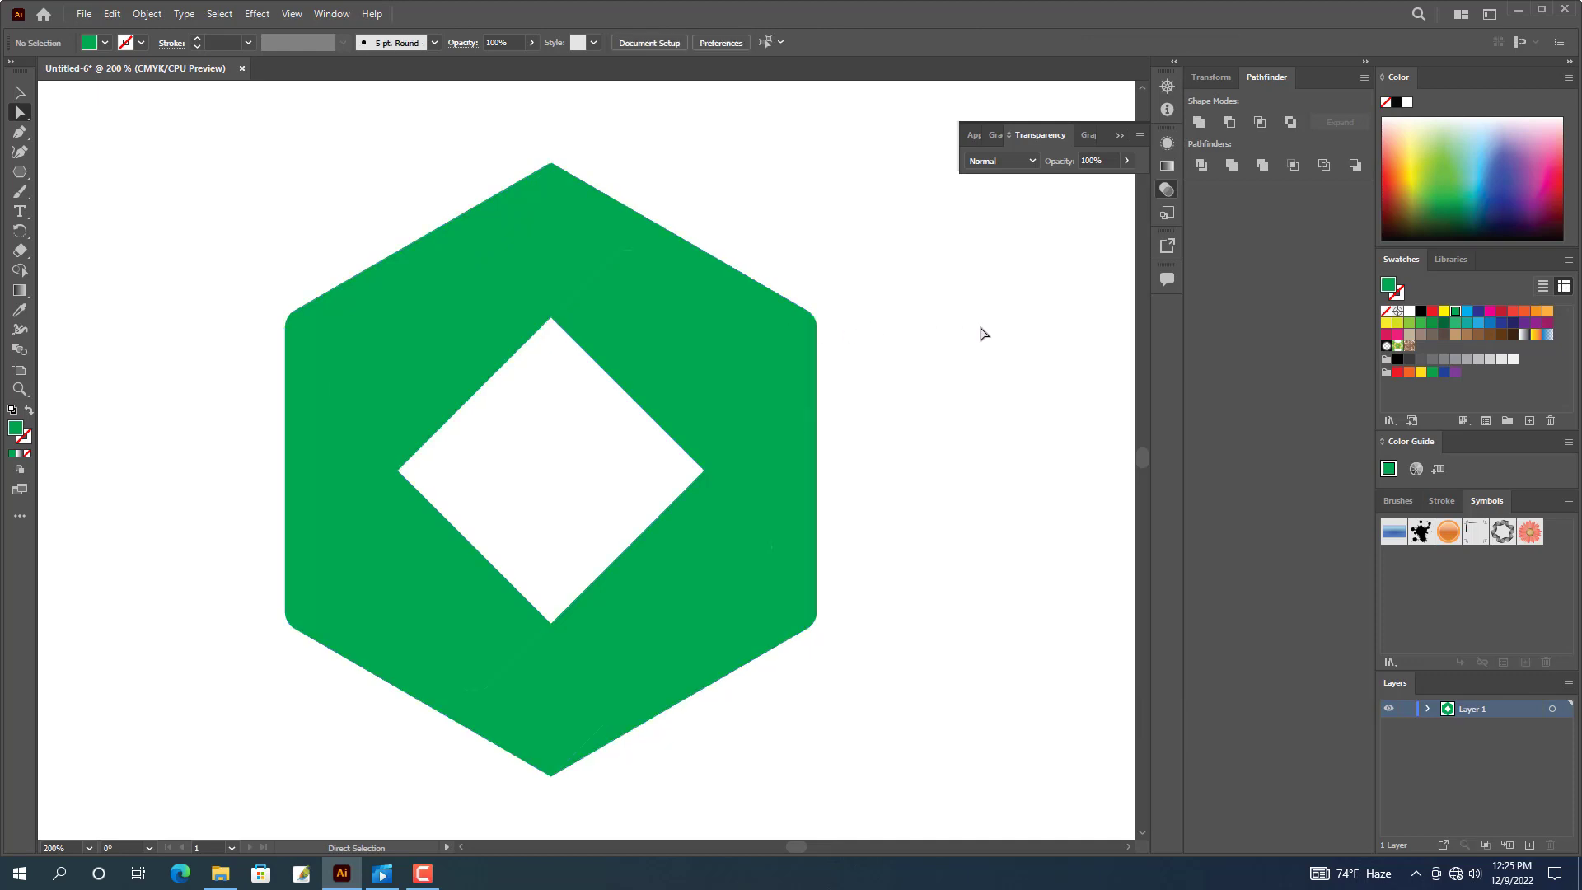
Fill the left band of the logo with the White, Black linear gradient.
click(20, 92)
scroll(515, 447, up, 1)
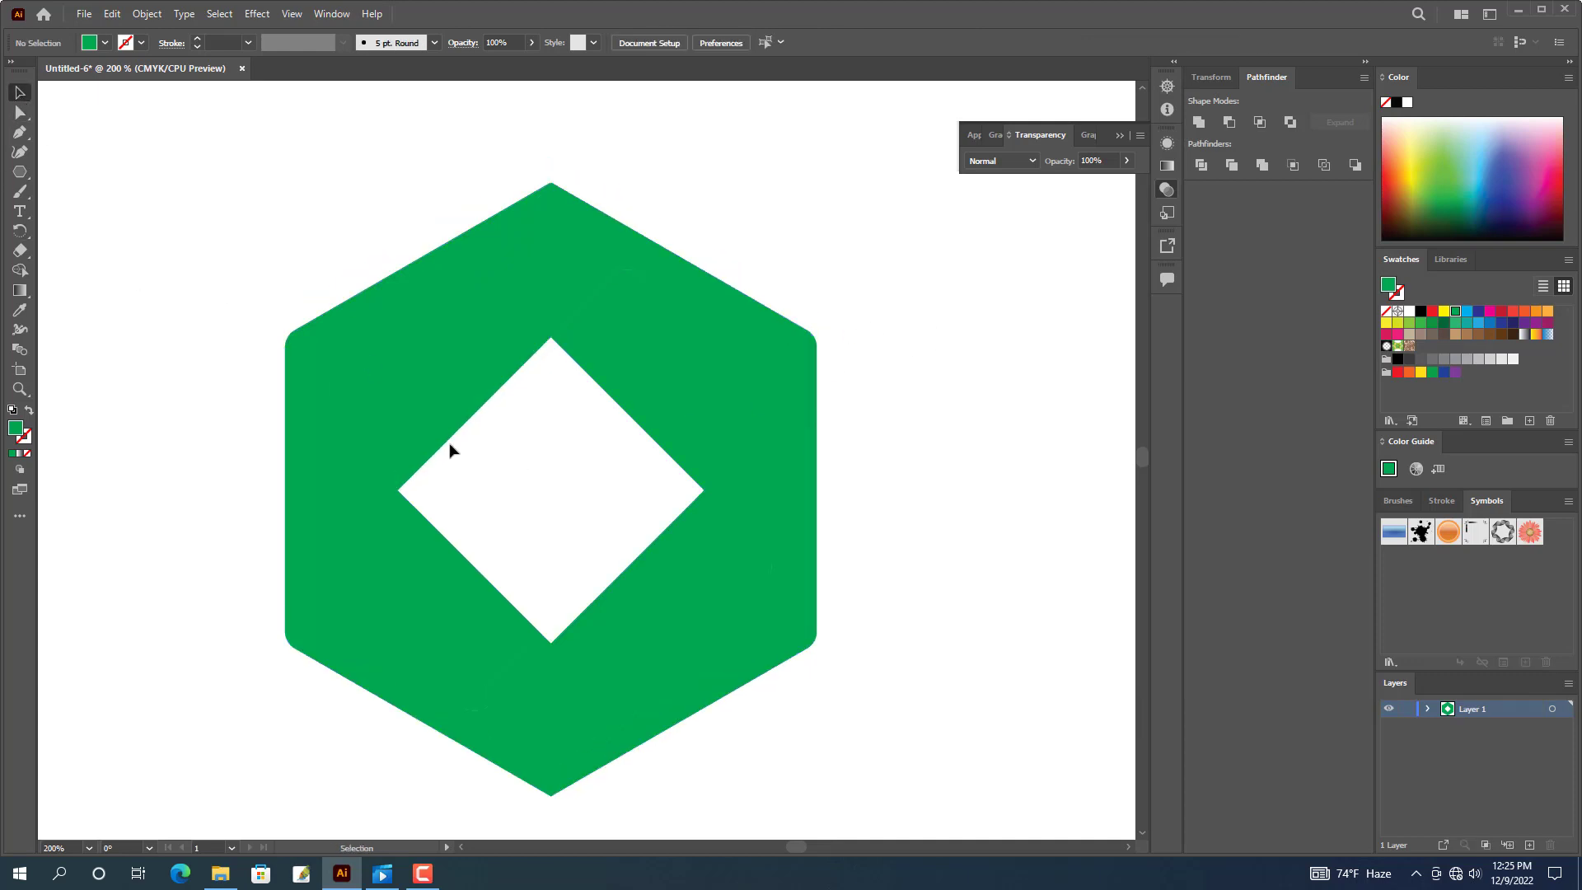
click(310, 351)
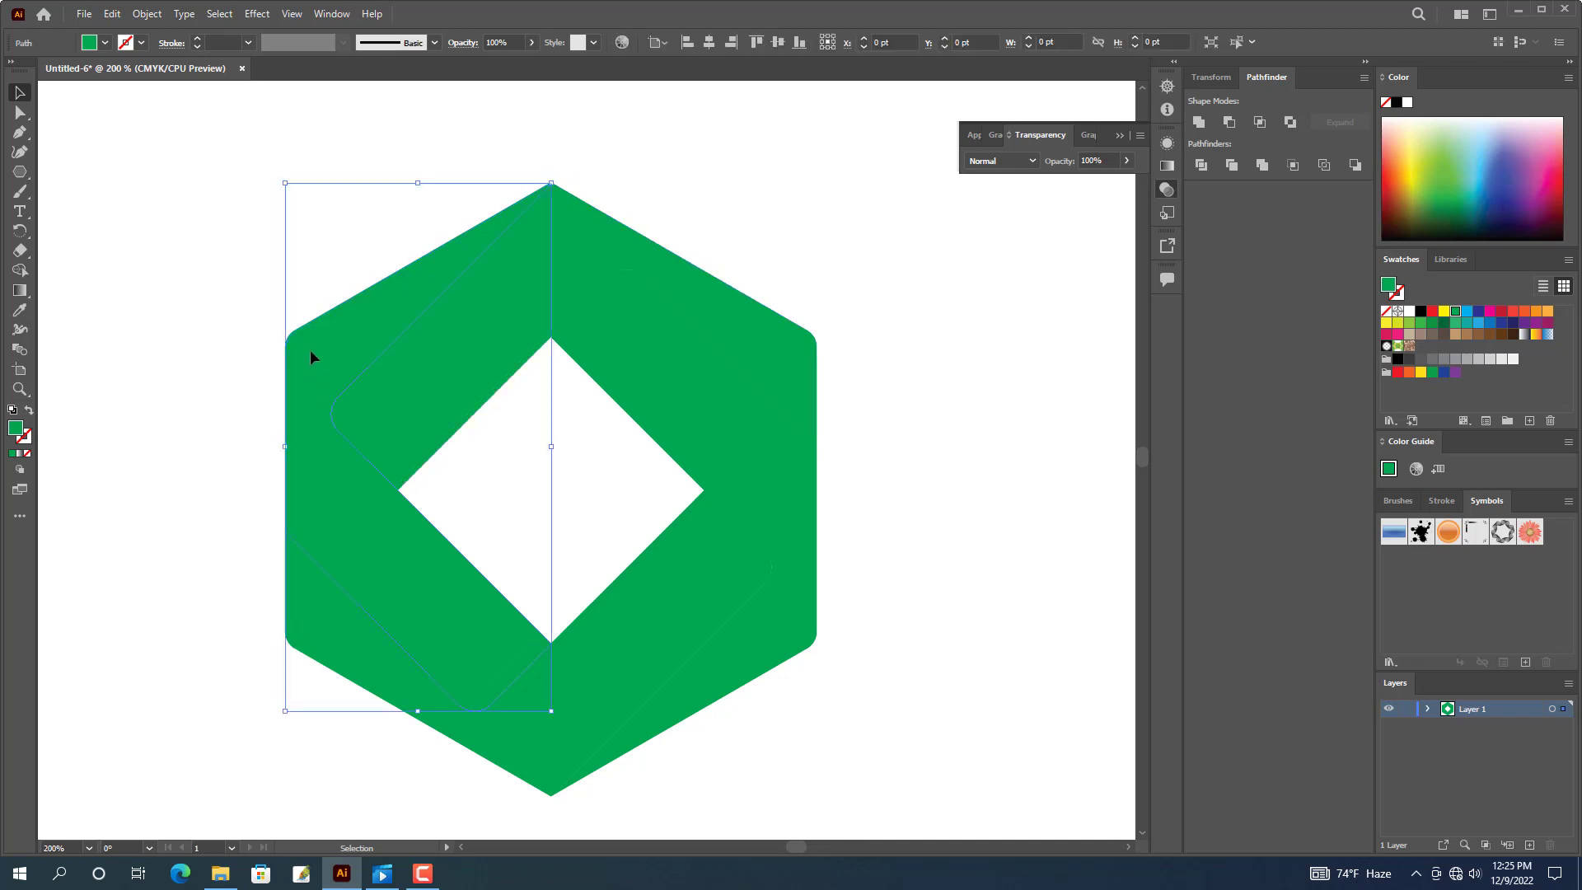
double_click(21, 289)
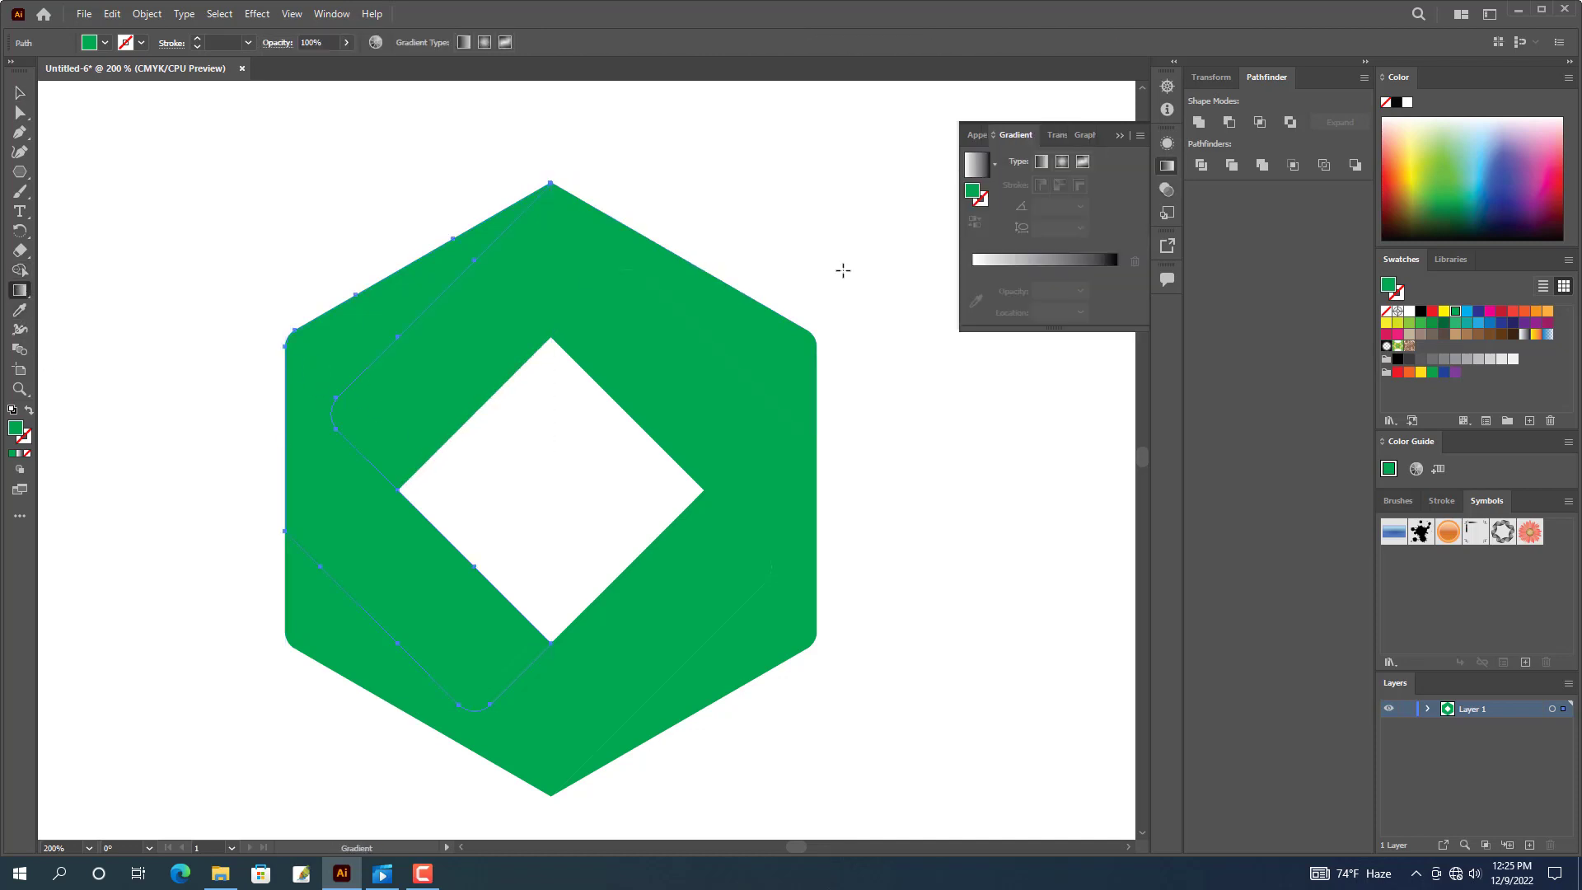
click(996, 165)
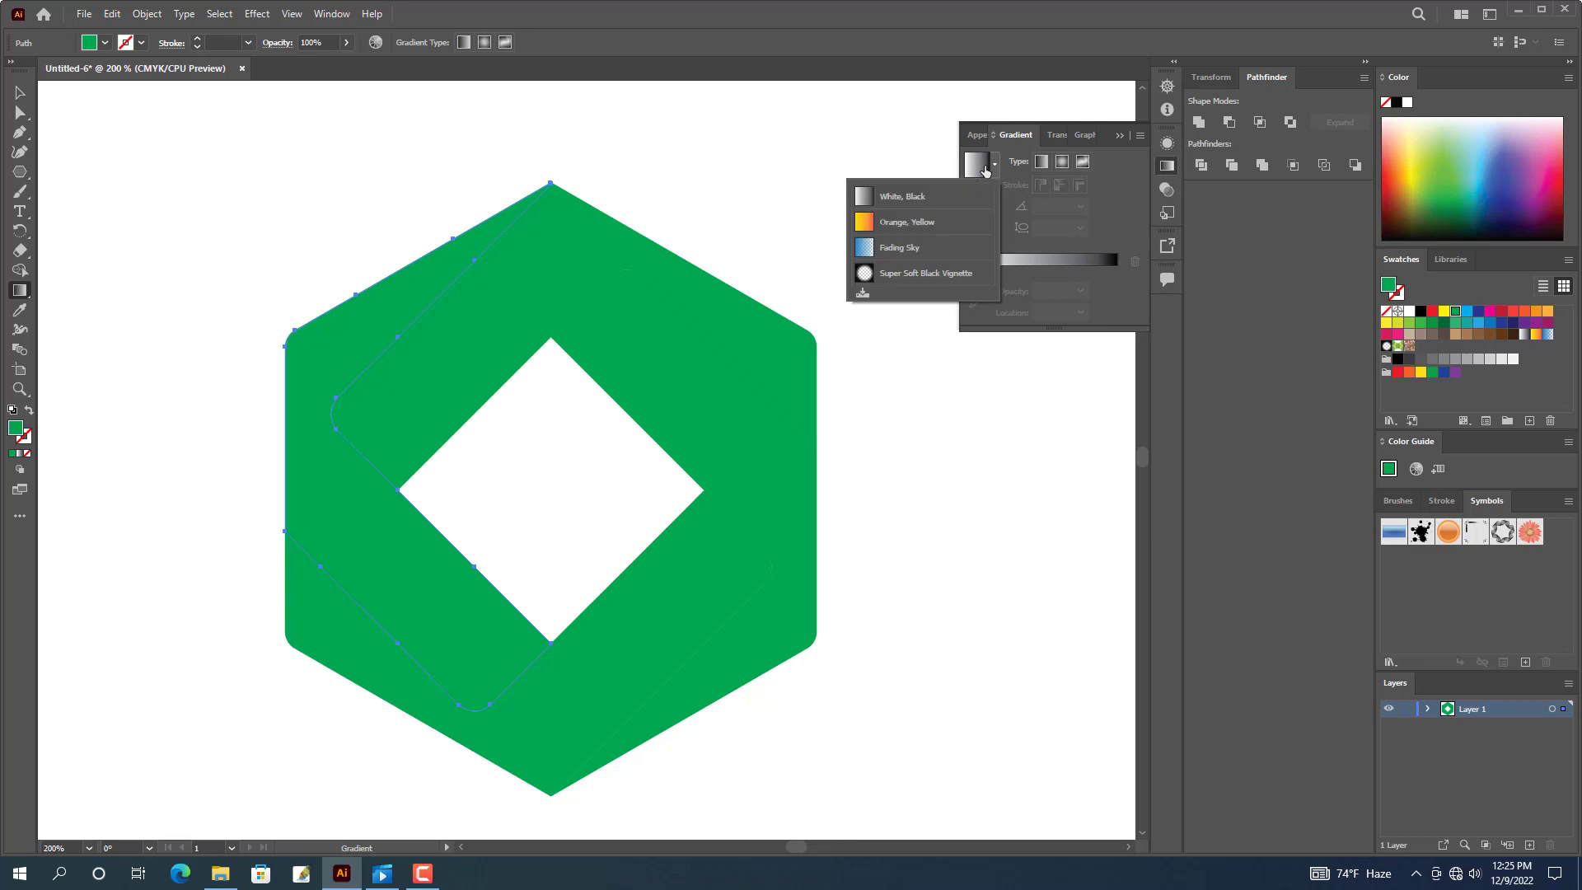
click(900, 202)
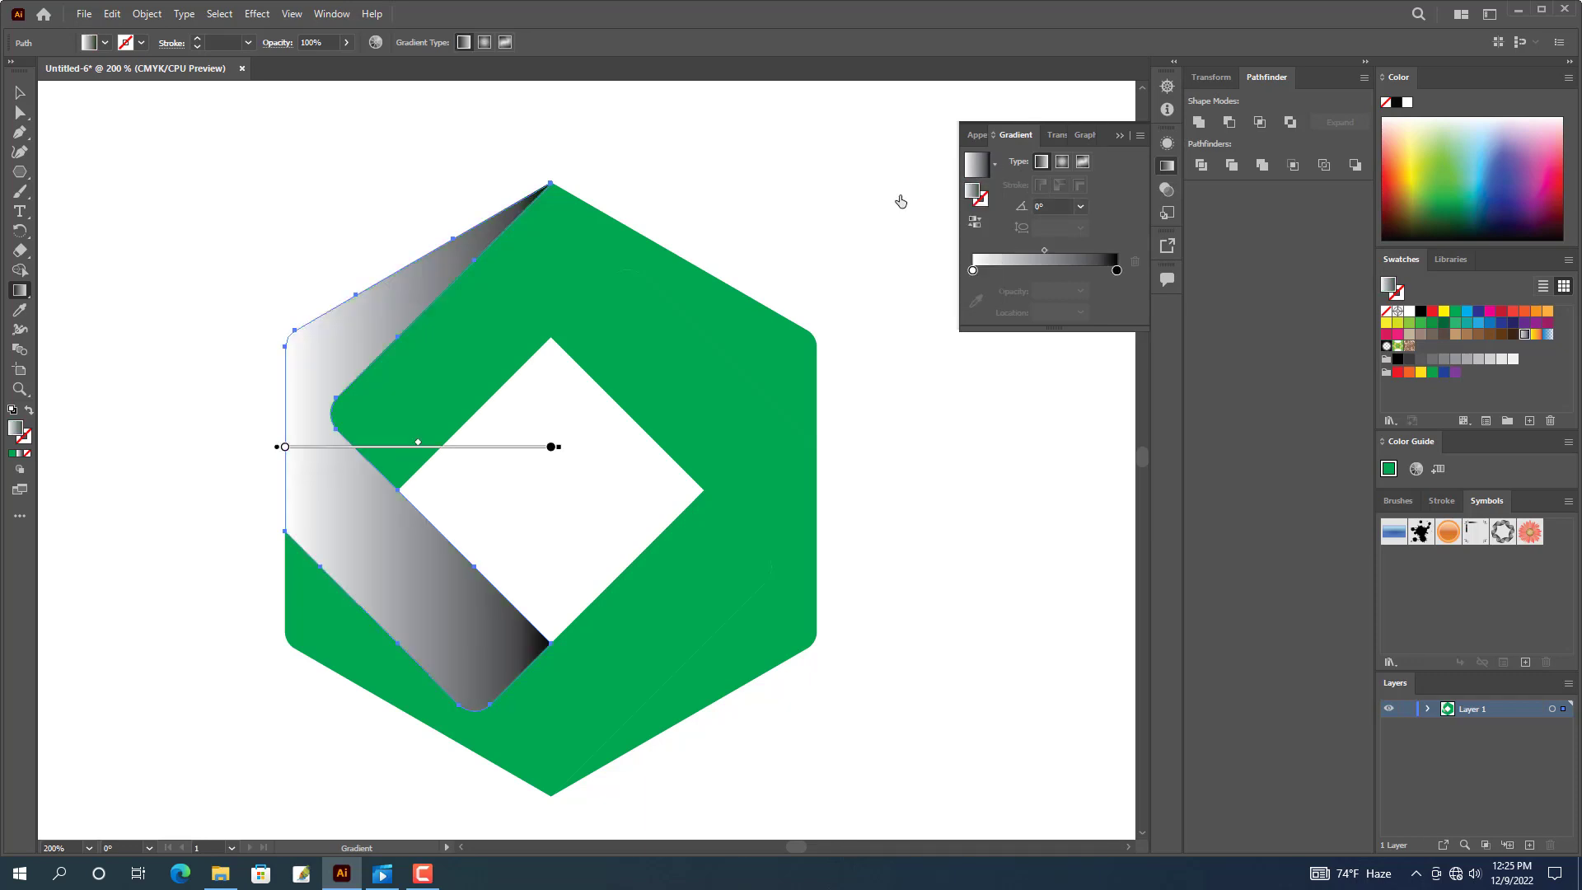
Change the white end stop of the left band's gradient to black.
double_click(1115, 272)
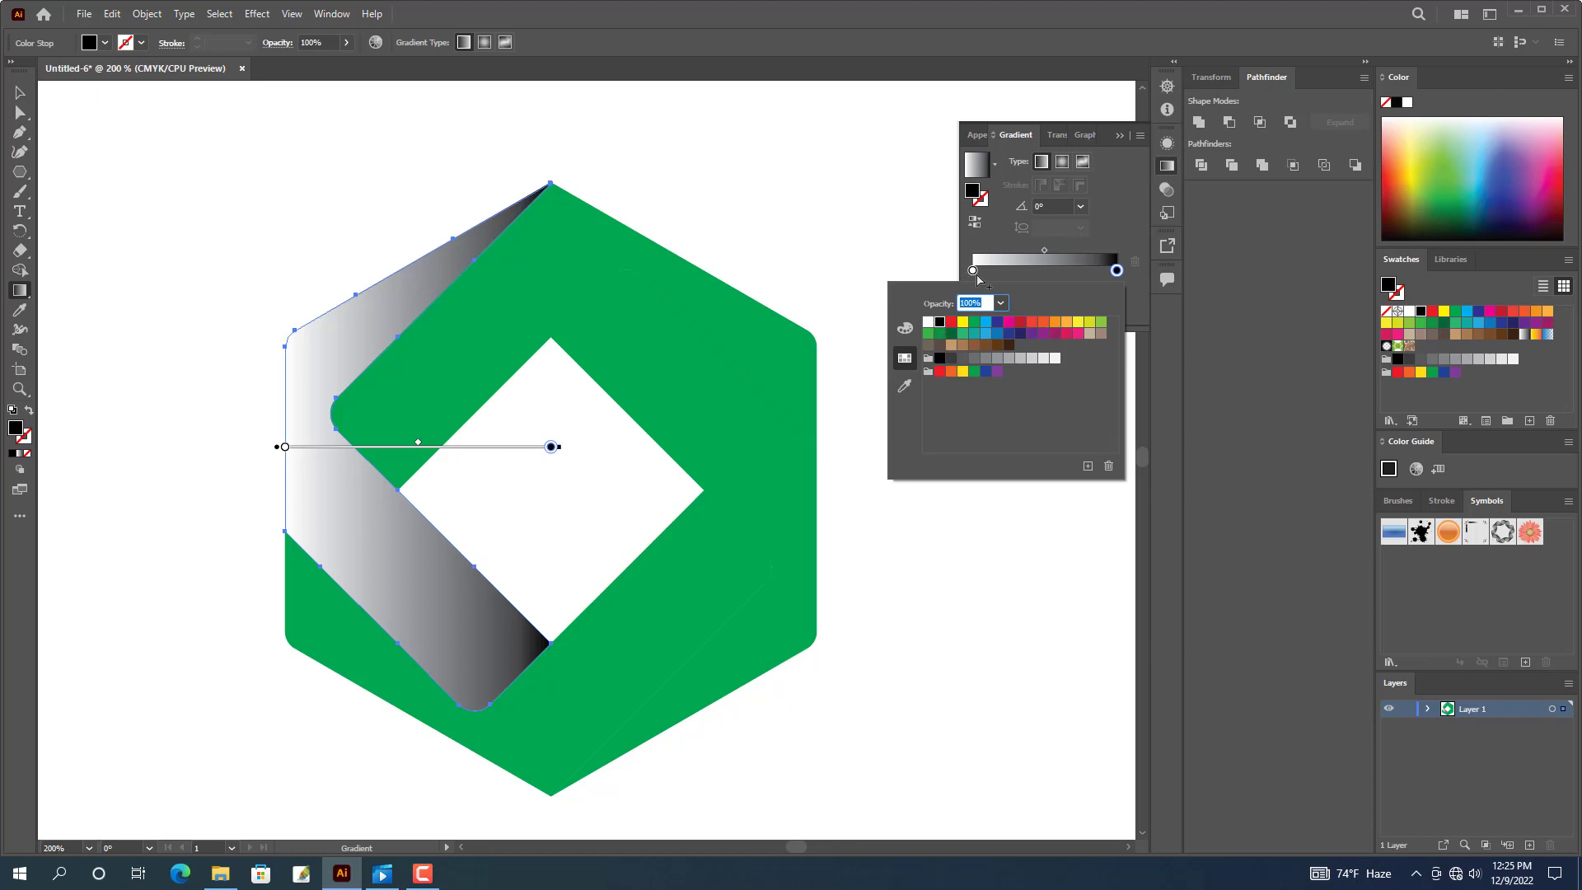
click(973, 271)
double_click(973, 271)
click(939, 322)
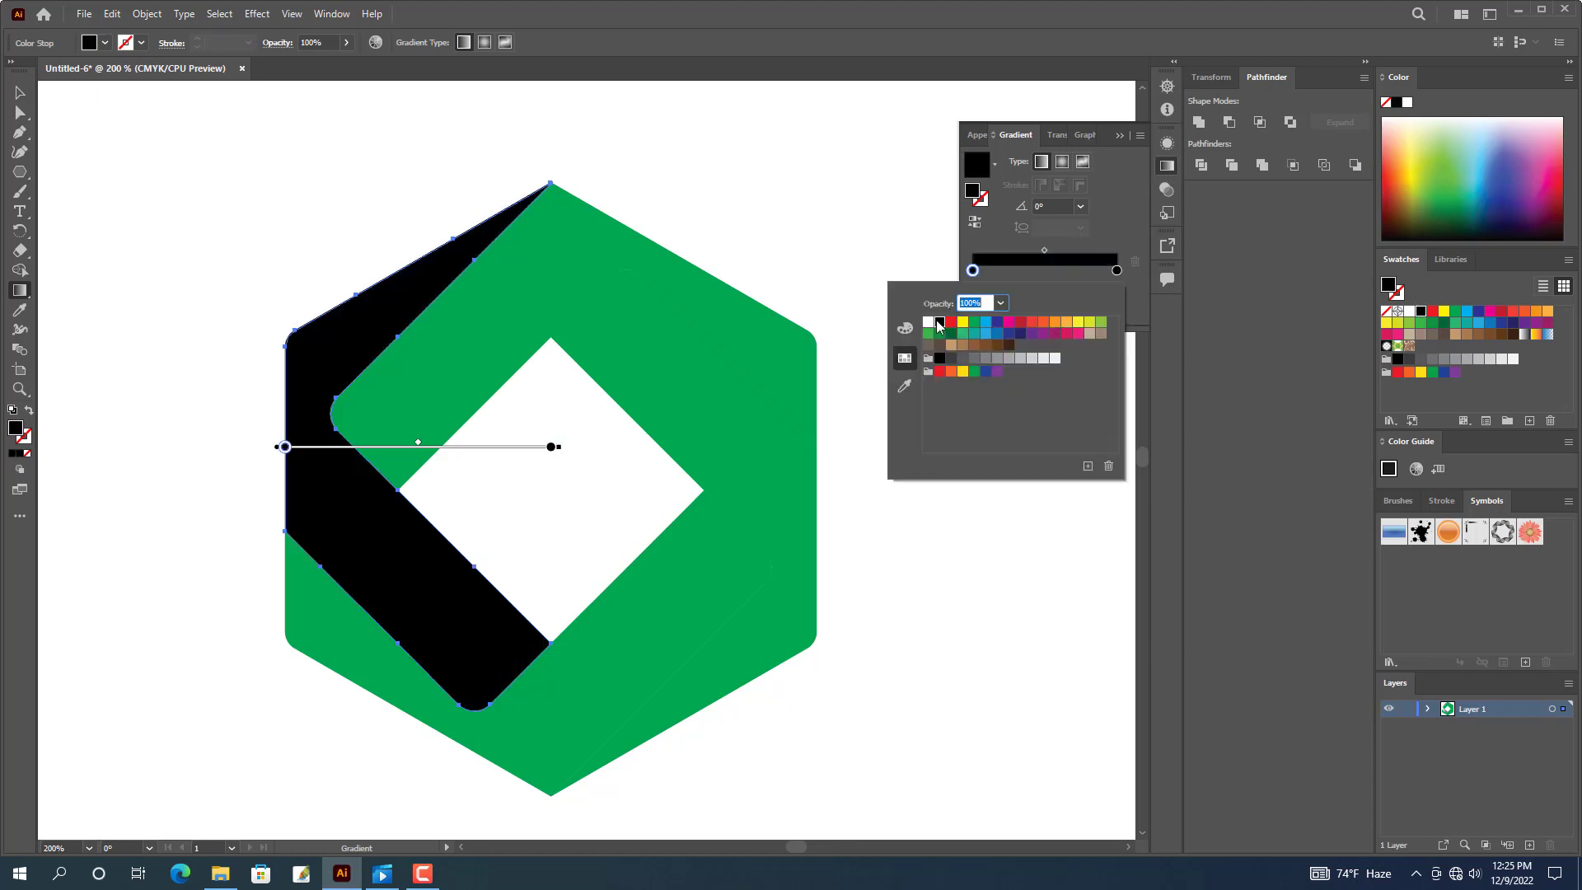
Try to add and recolour a middle stop in the left band's black gradient.
click(1049, 273)
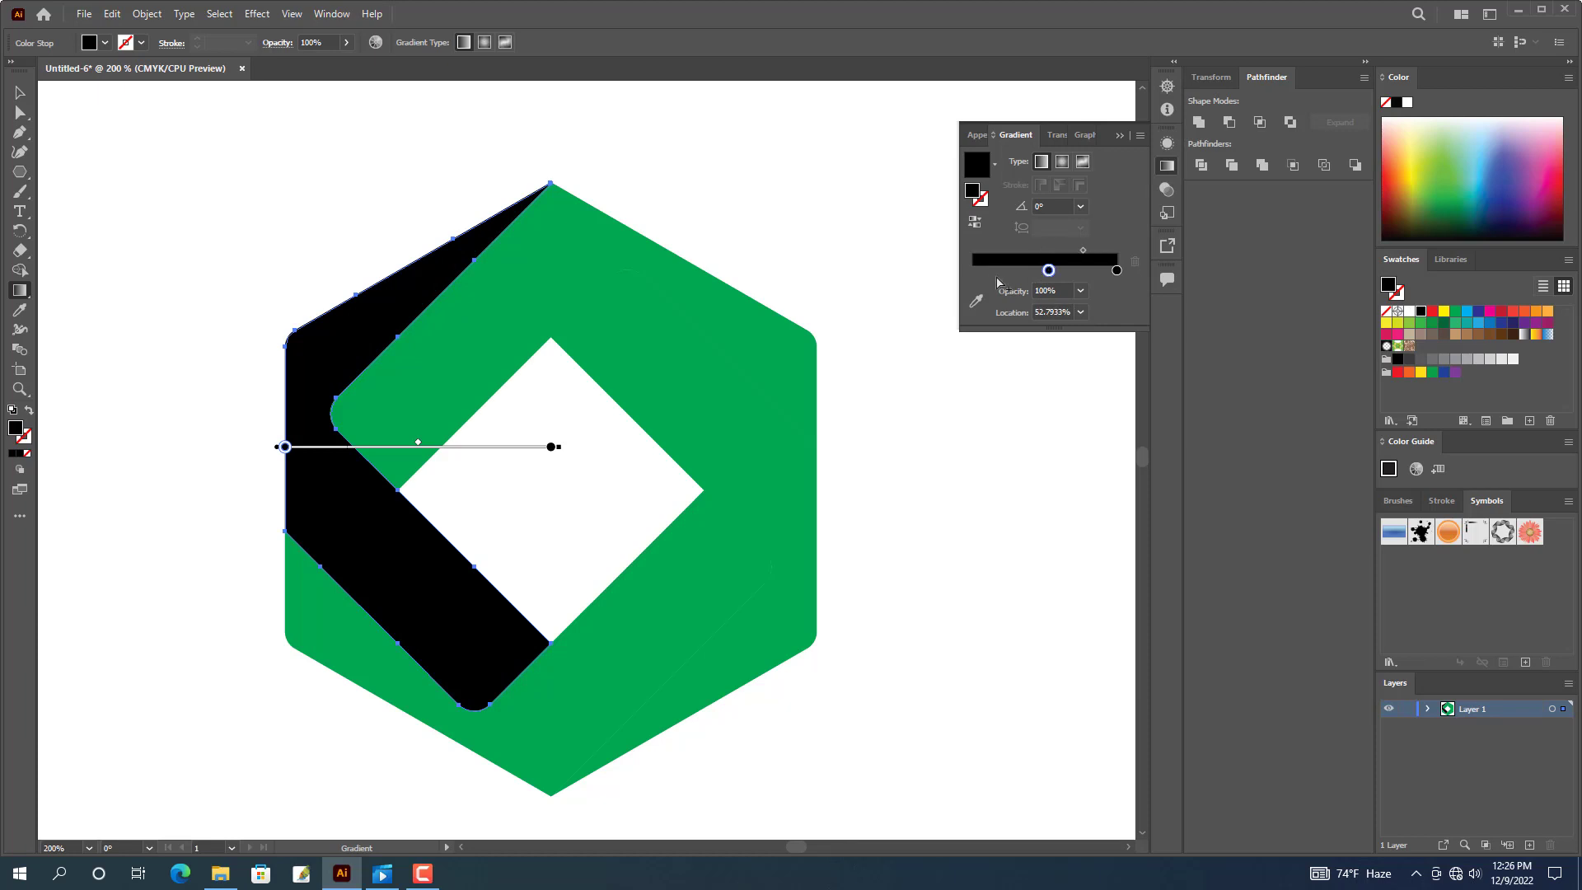
drag(1050, 273, 961, 275)
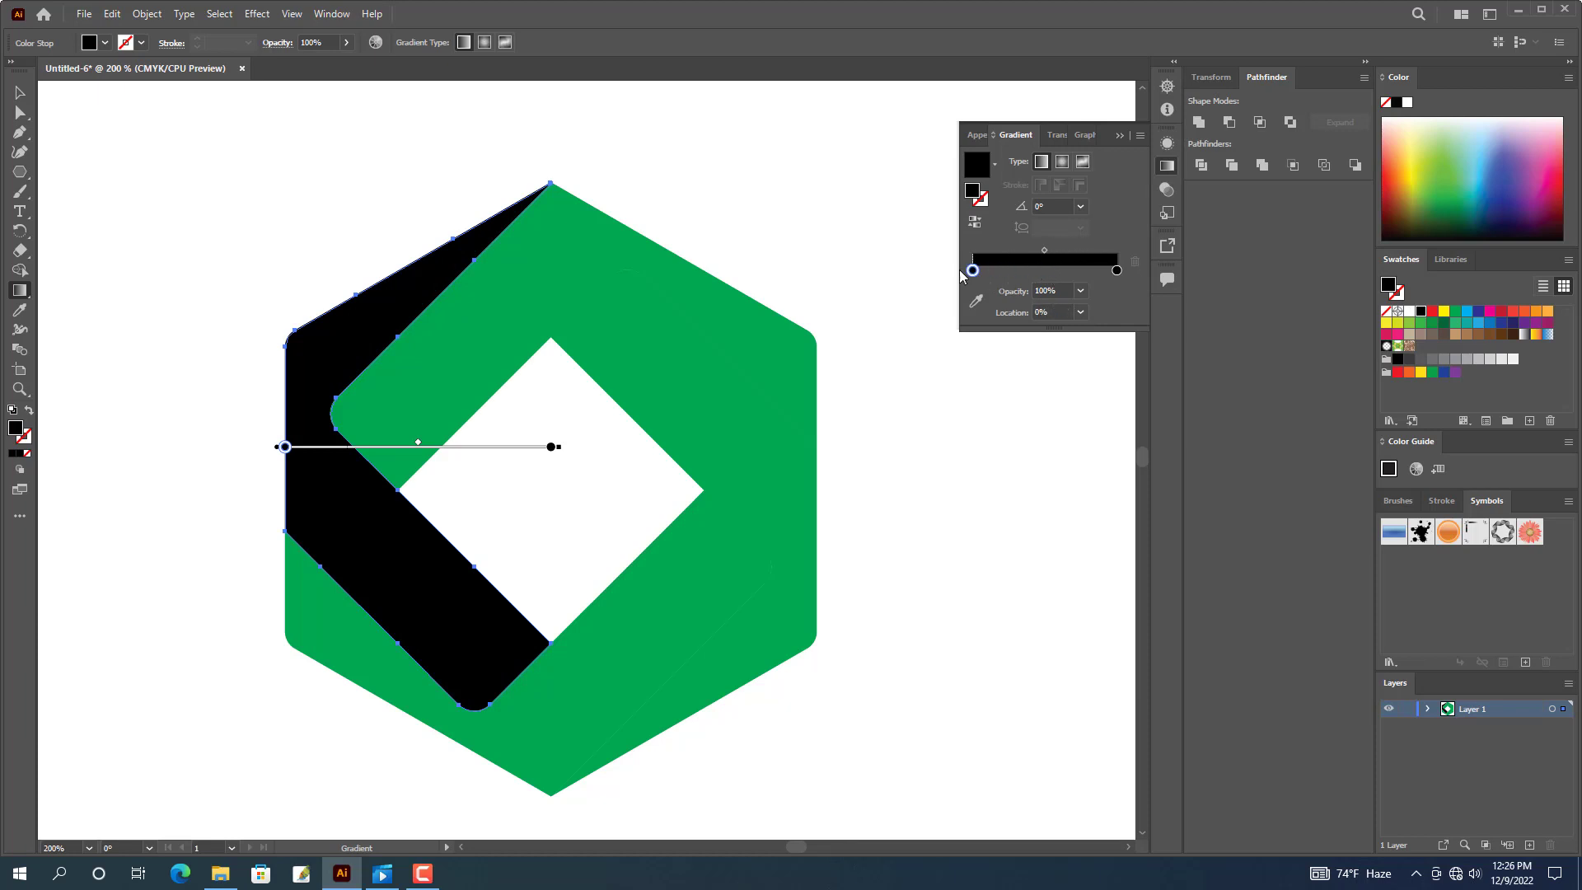
click(1045, 272)
double_click(1045, 272)
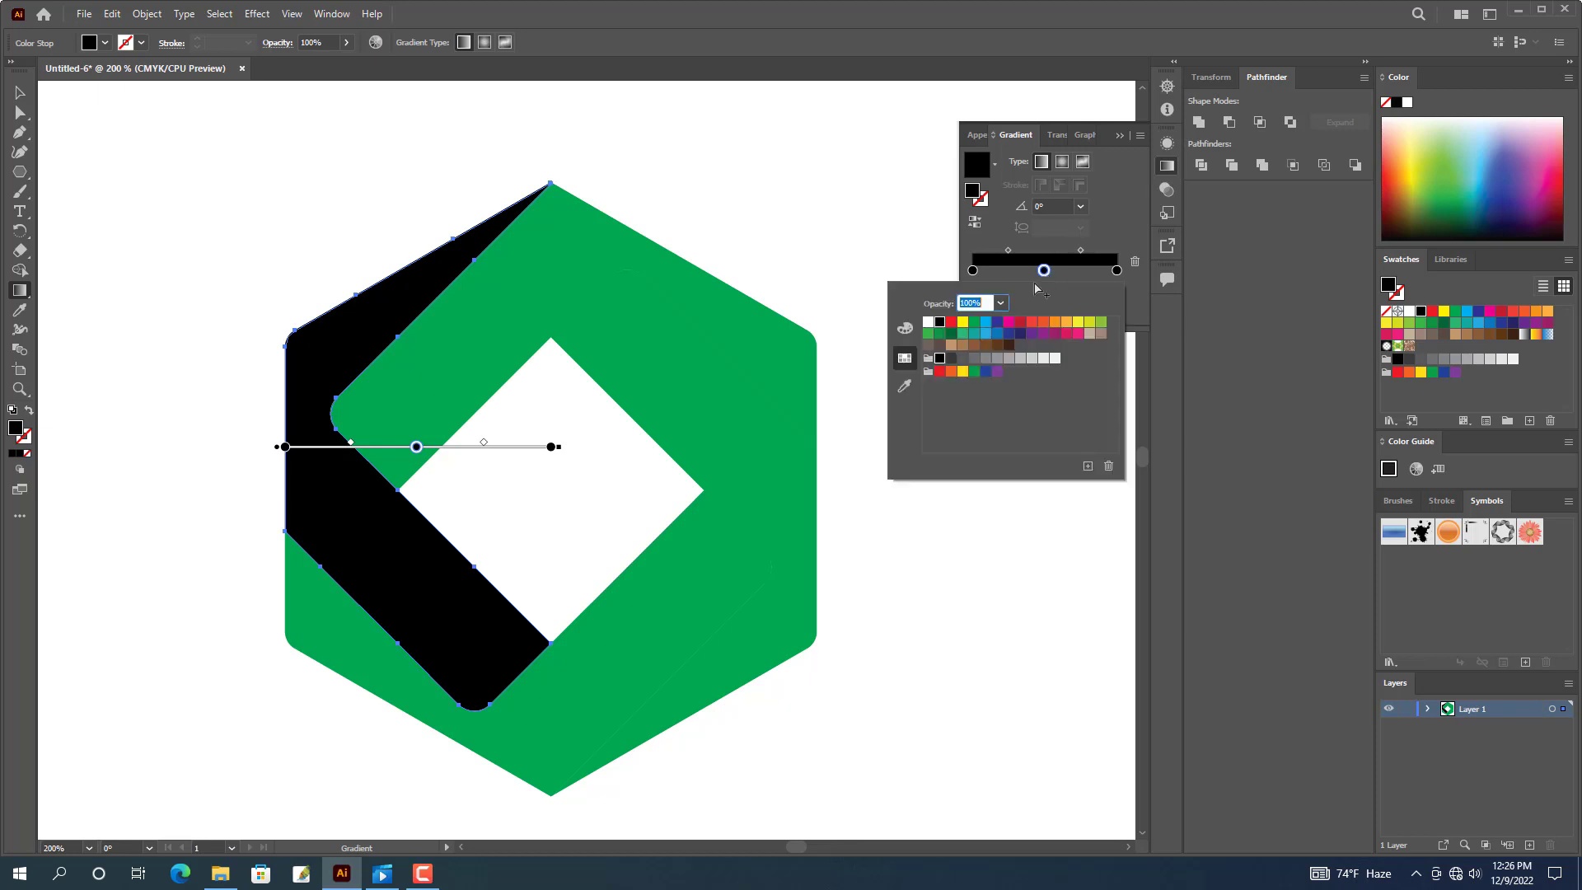
click(989, 333)
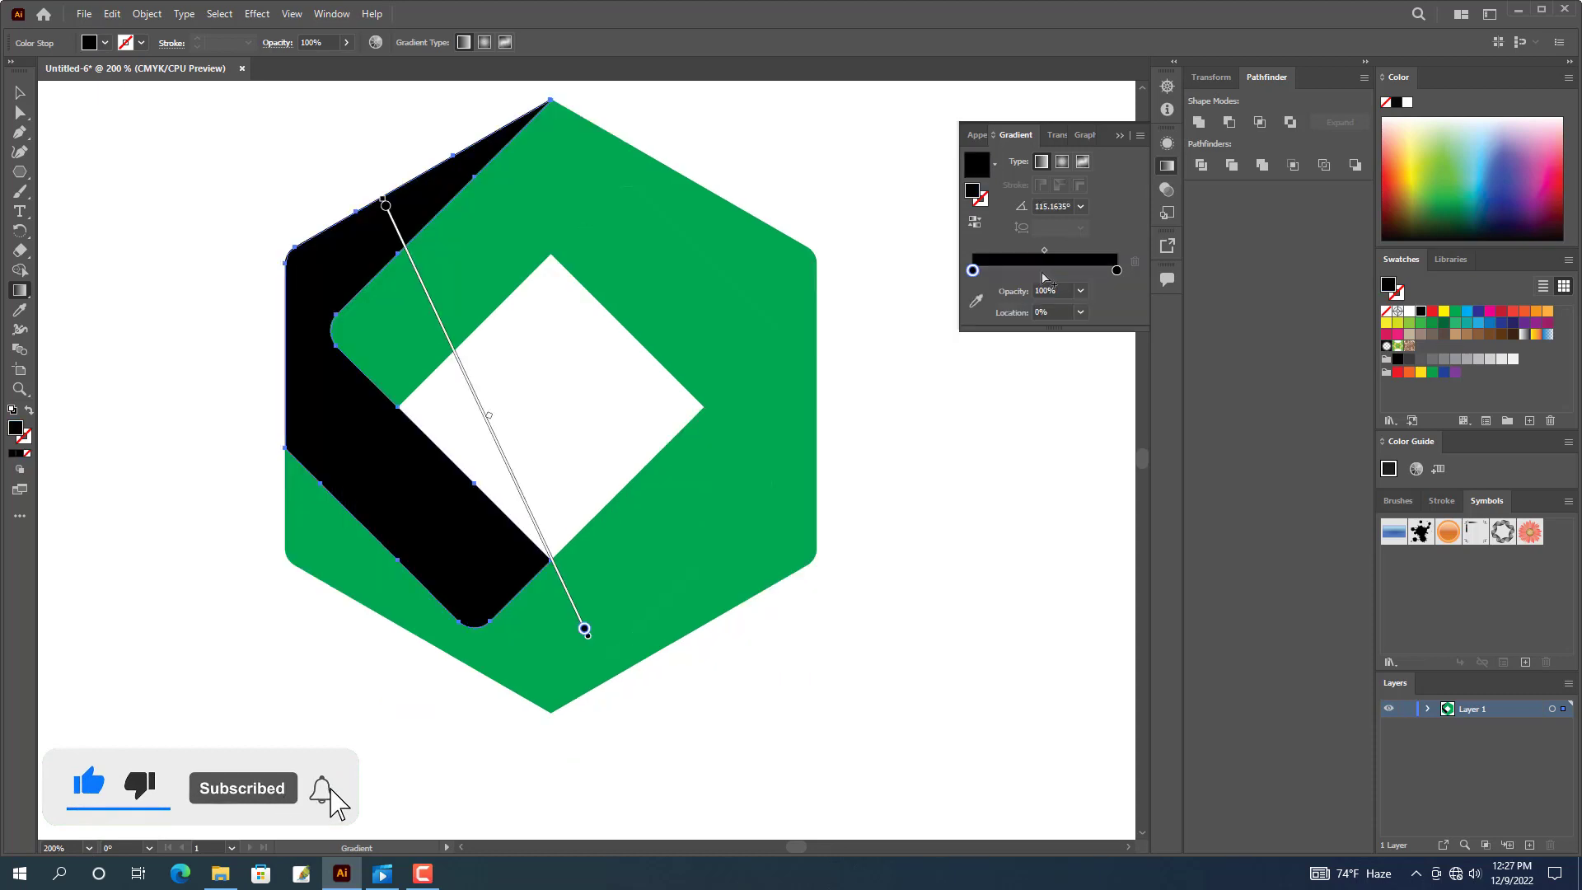
Add a gradient stop at about 47.77% in the left band's black gradient and colour it light blue.
double_click(1042, 271)
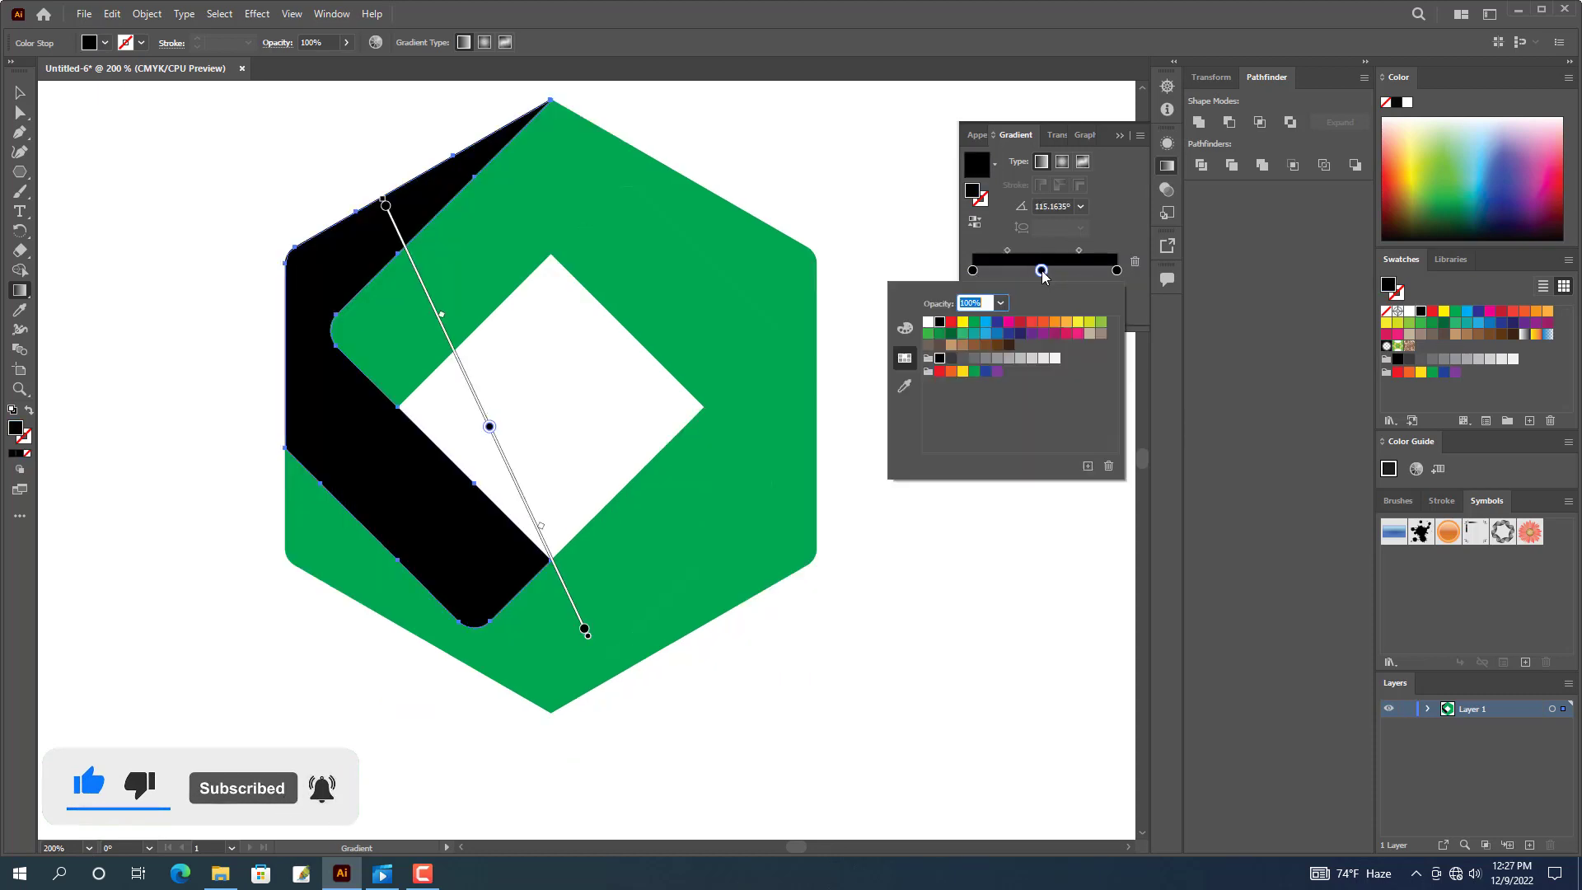
click(995, 323)
click(986, 322)
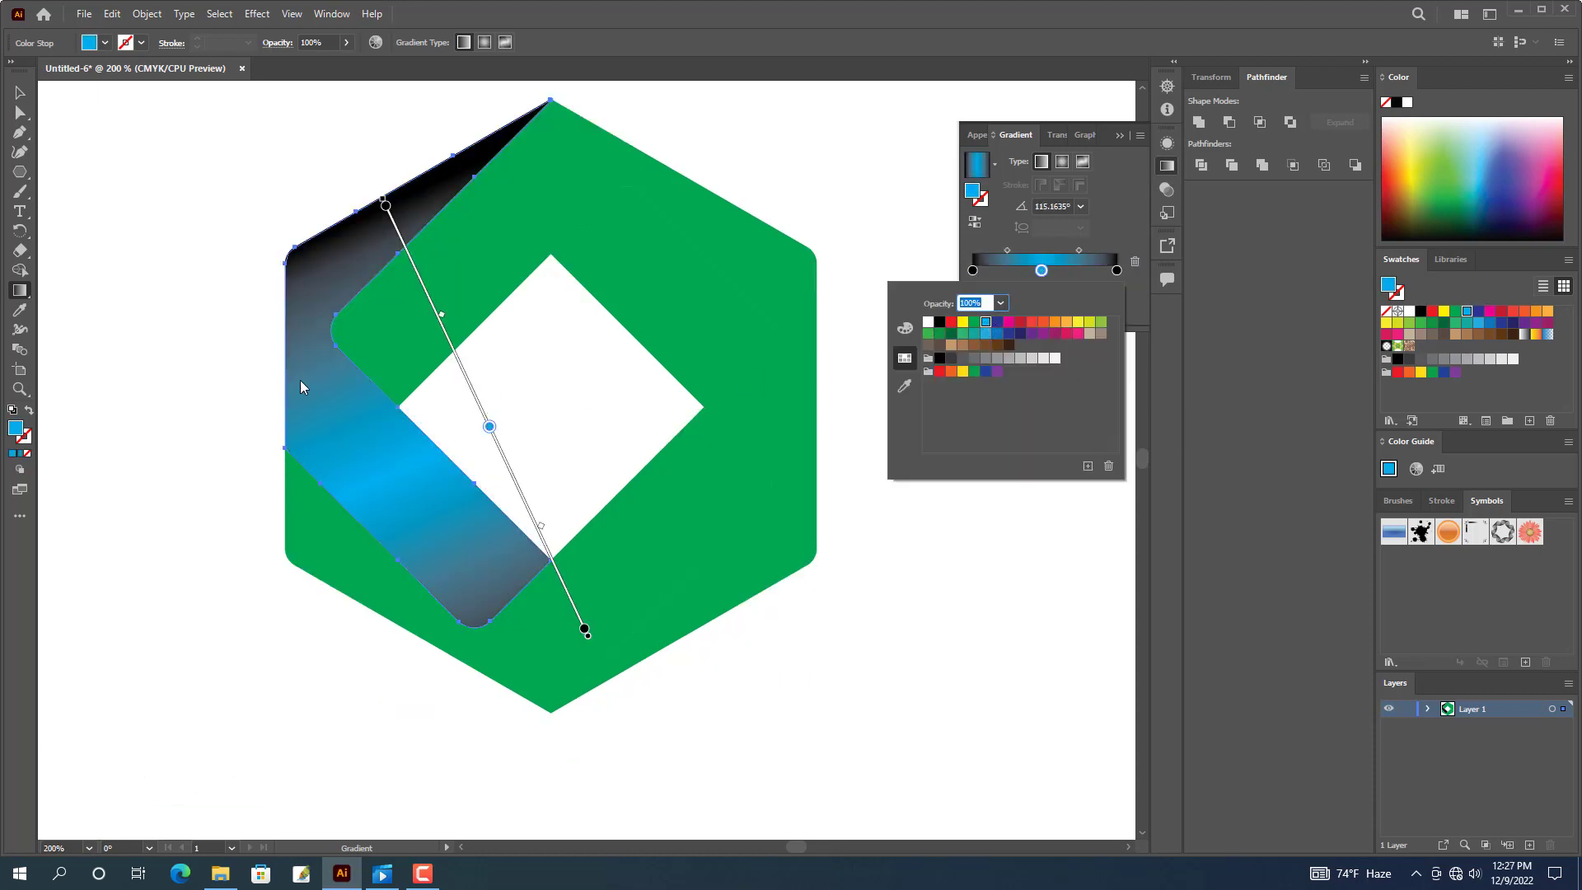
click(236, 316)
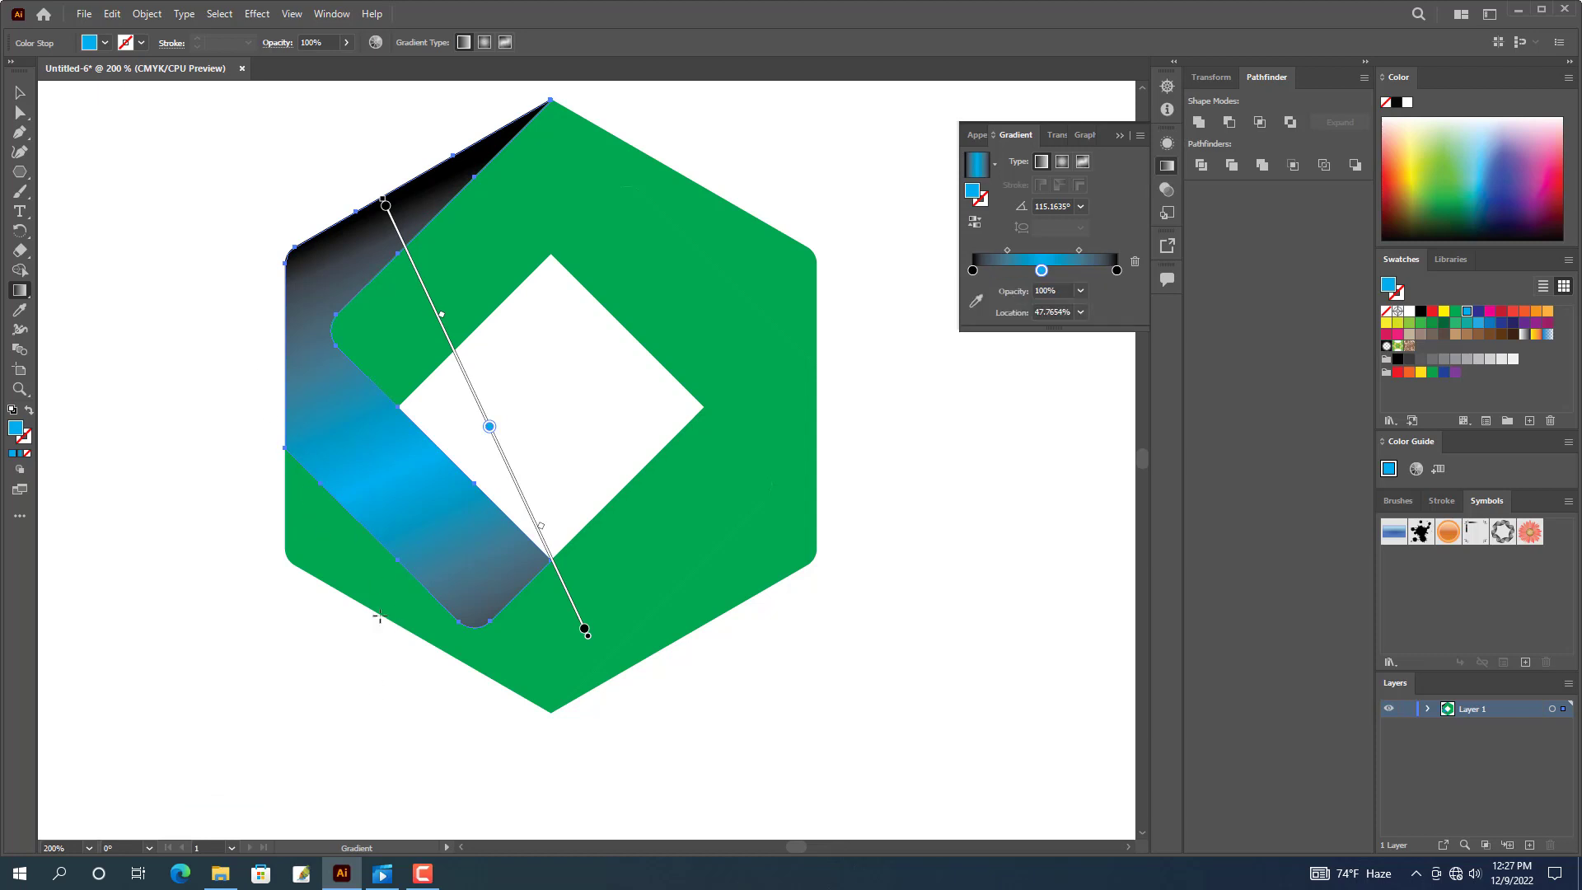
Redirect the left band's gradient diagonally downward at about -62°, with the blue glow across the band's middle.
drag(381, 689, 261, 254)
drag(323, 703, 259, 191)
drag(196, 335, 500, 658)
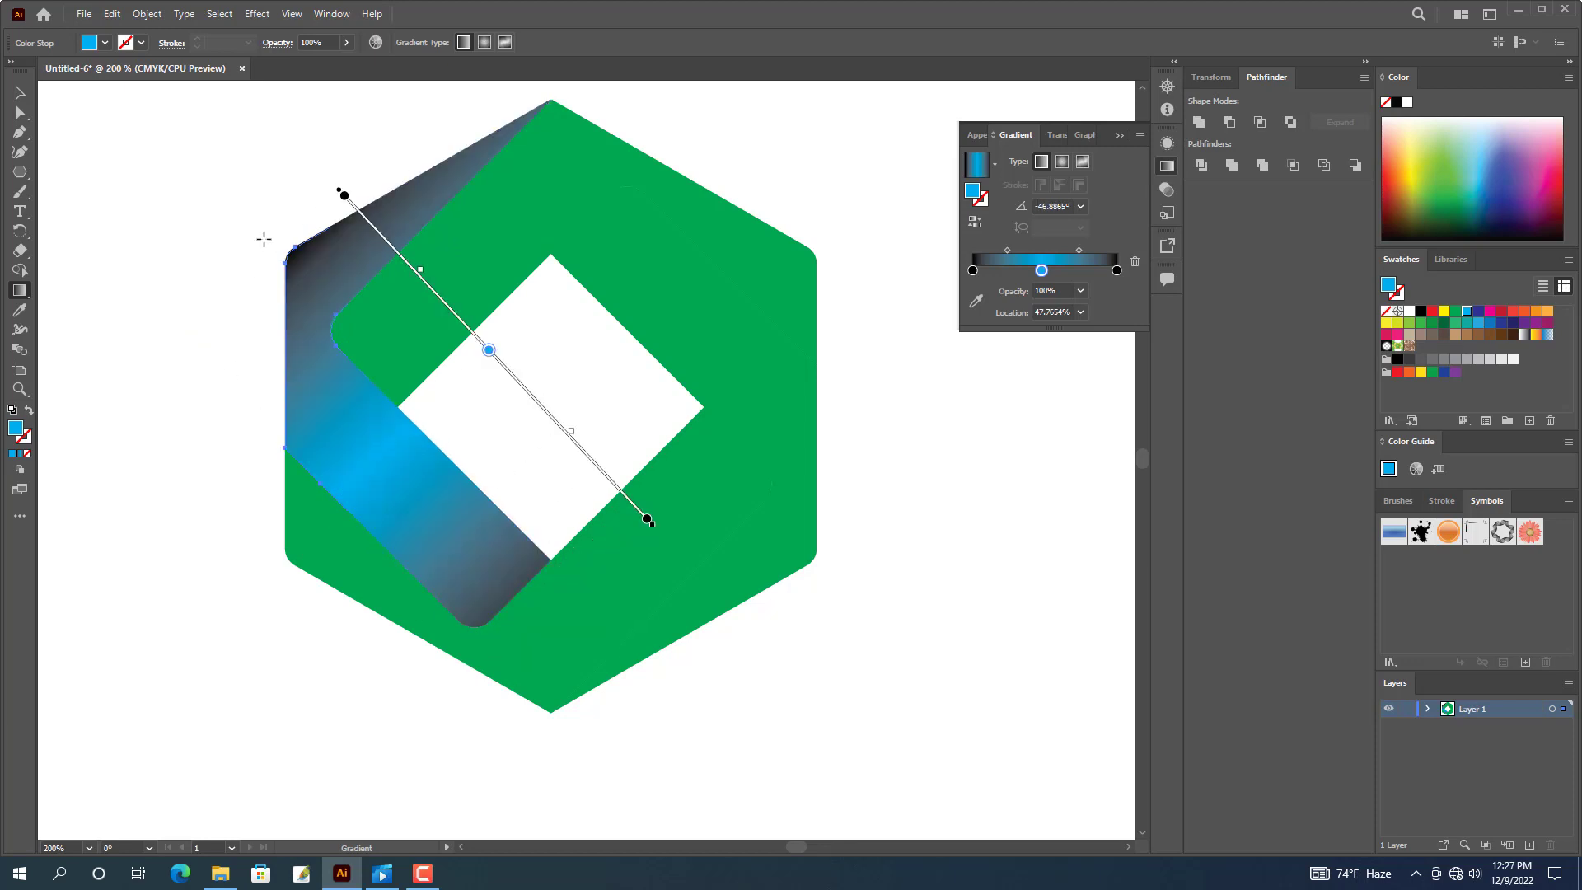
drag(275, 214, 220, 170)
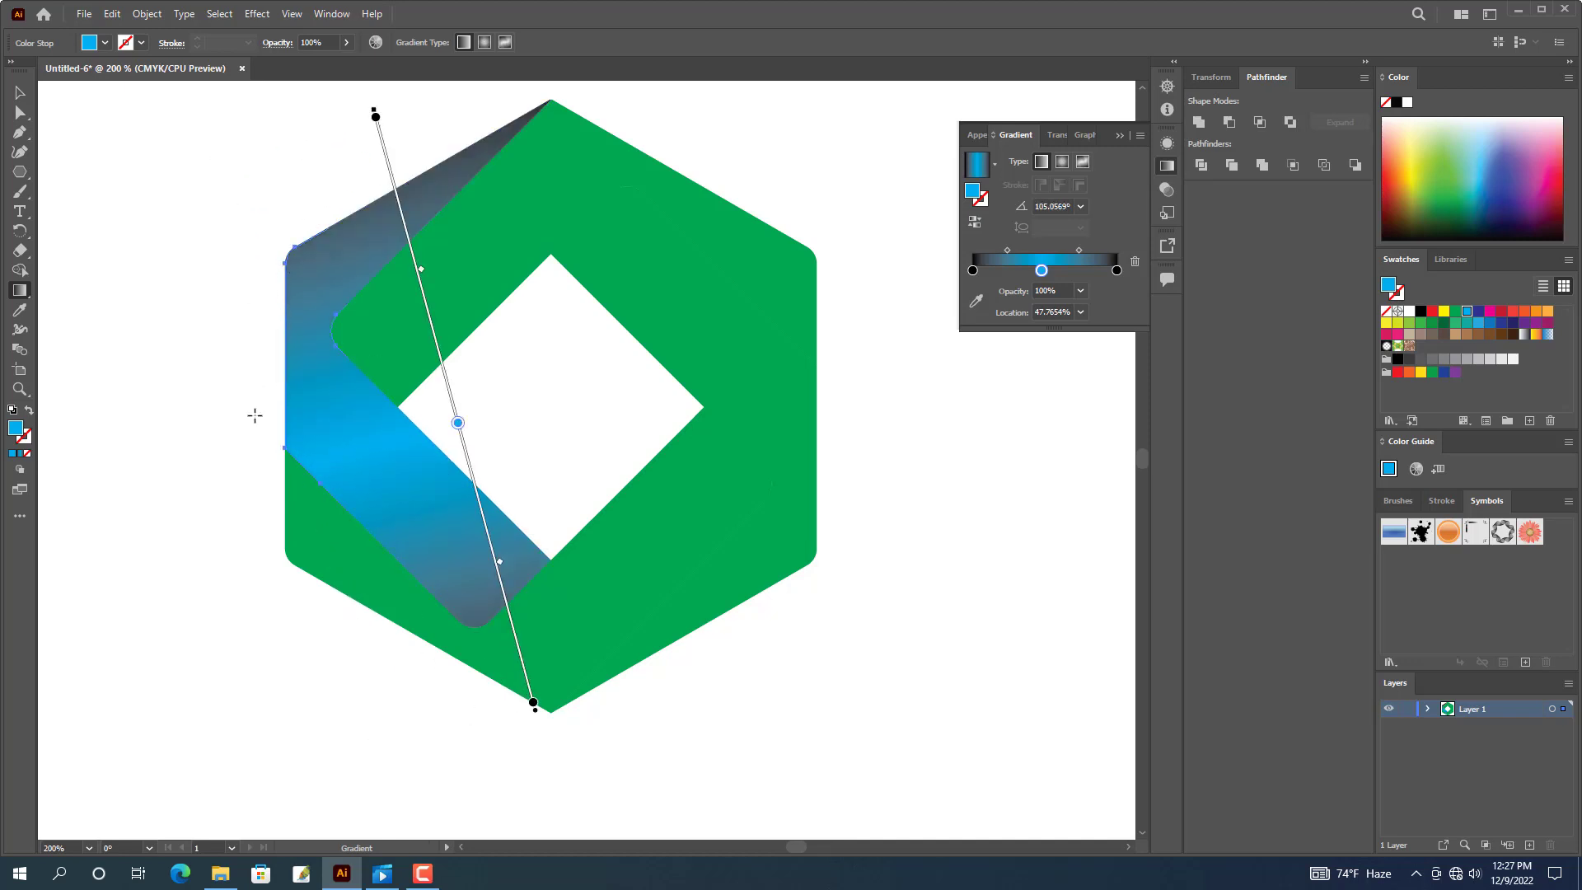
drag(361, 231, 669, 510)
drag(277, 303, 395, 577)
drag(257, 392, 460, 649)
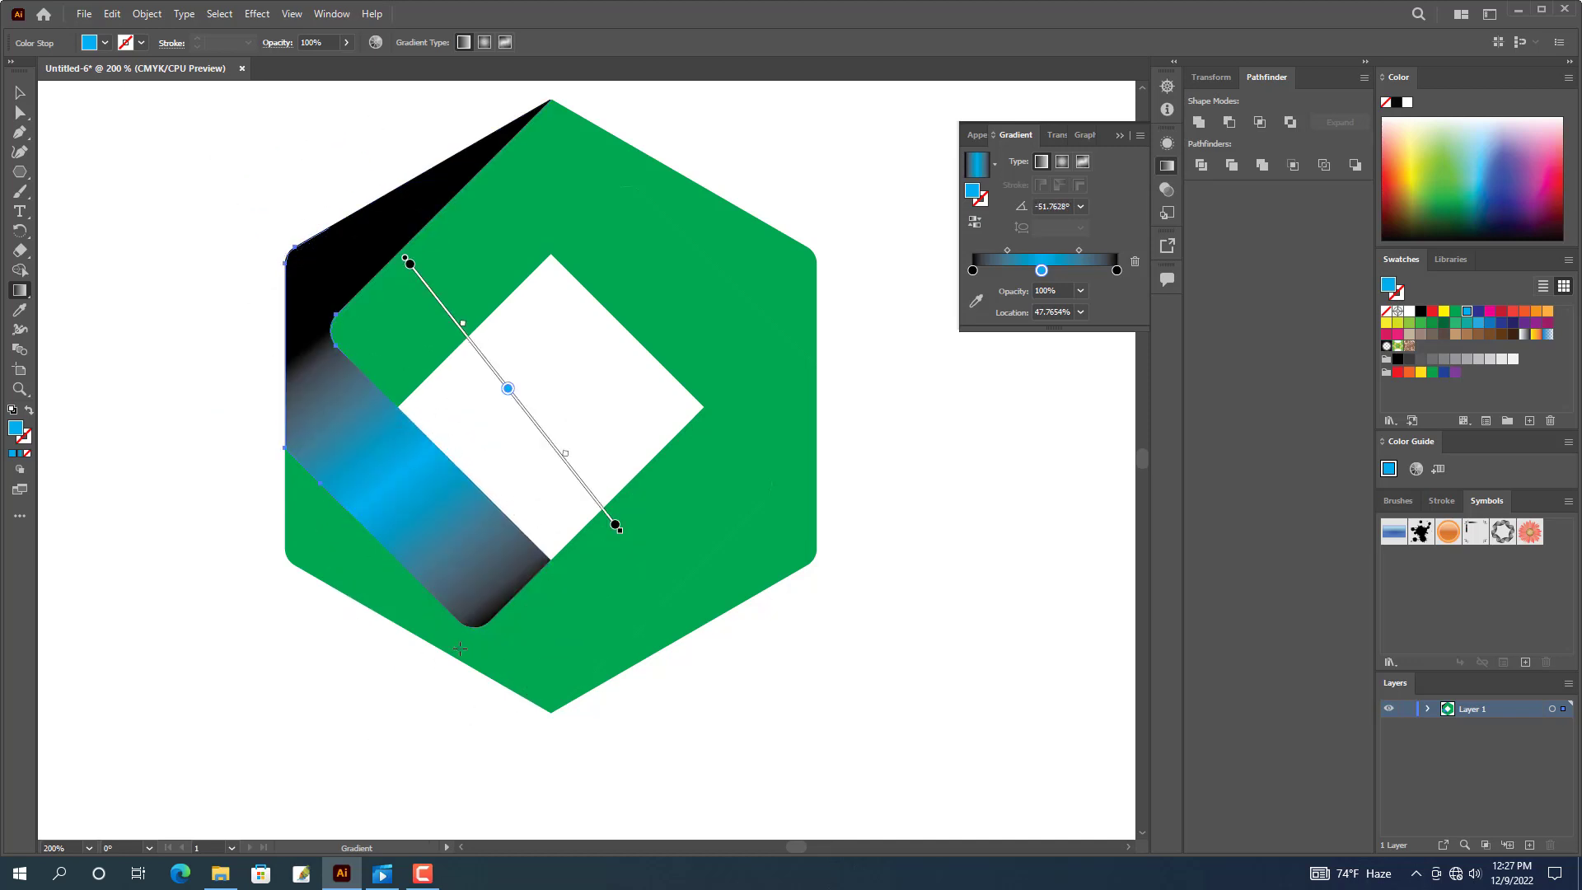
drag(236, 258, 452, 666)
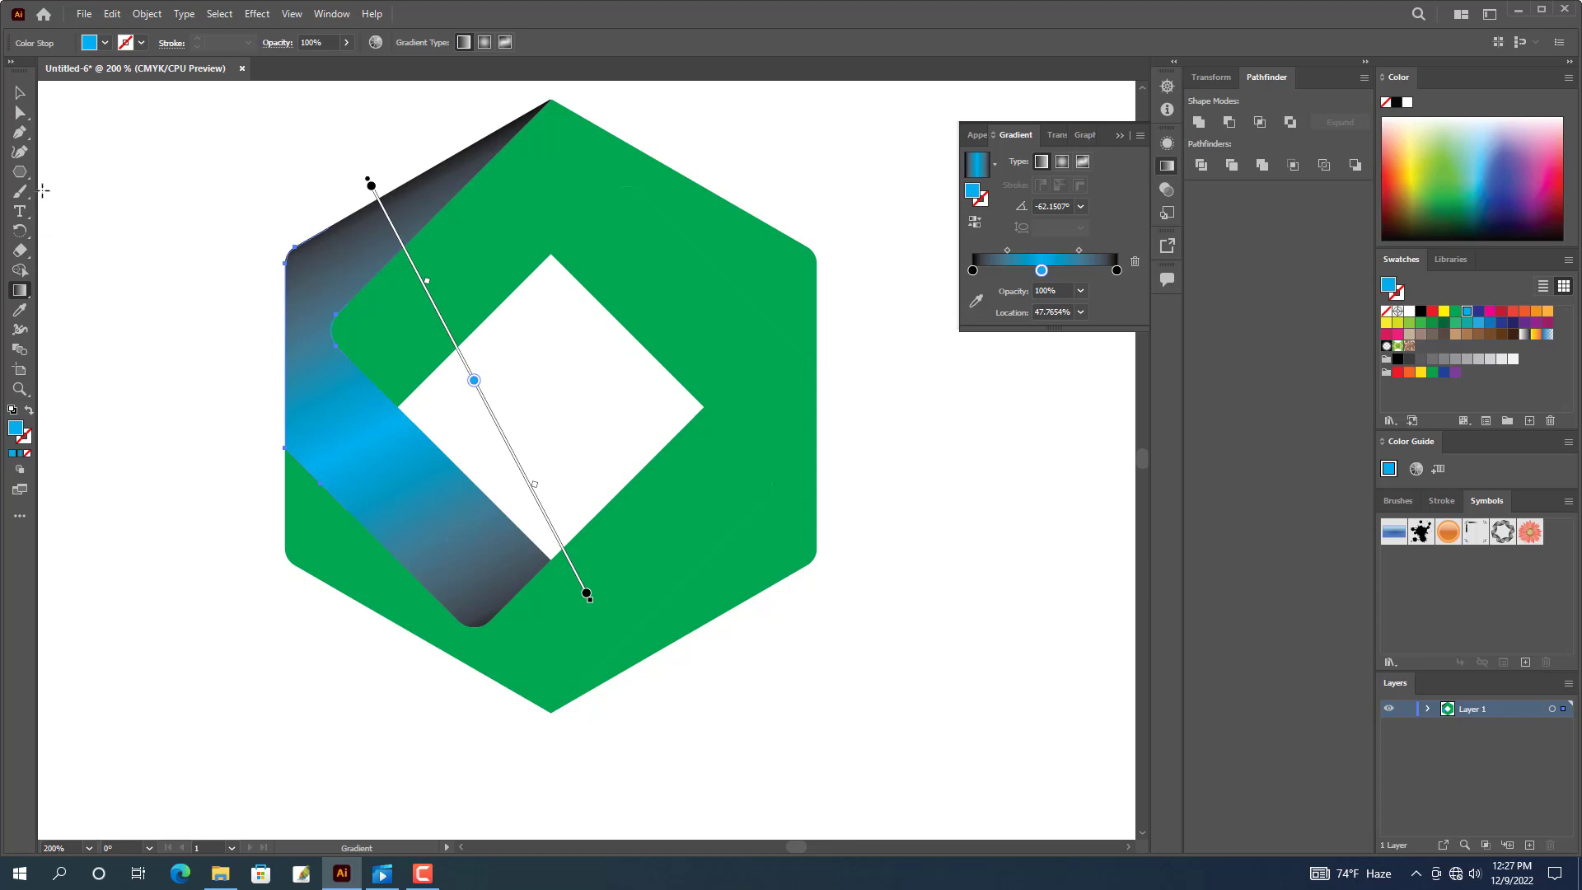
Copy the left band's black and blue gradient onto the bottom green band with the Eyedropper.
click(20, 99)
click(339, 562)
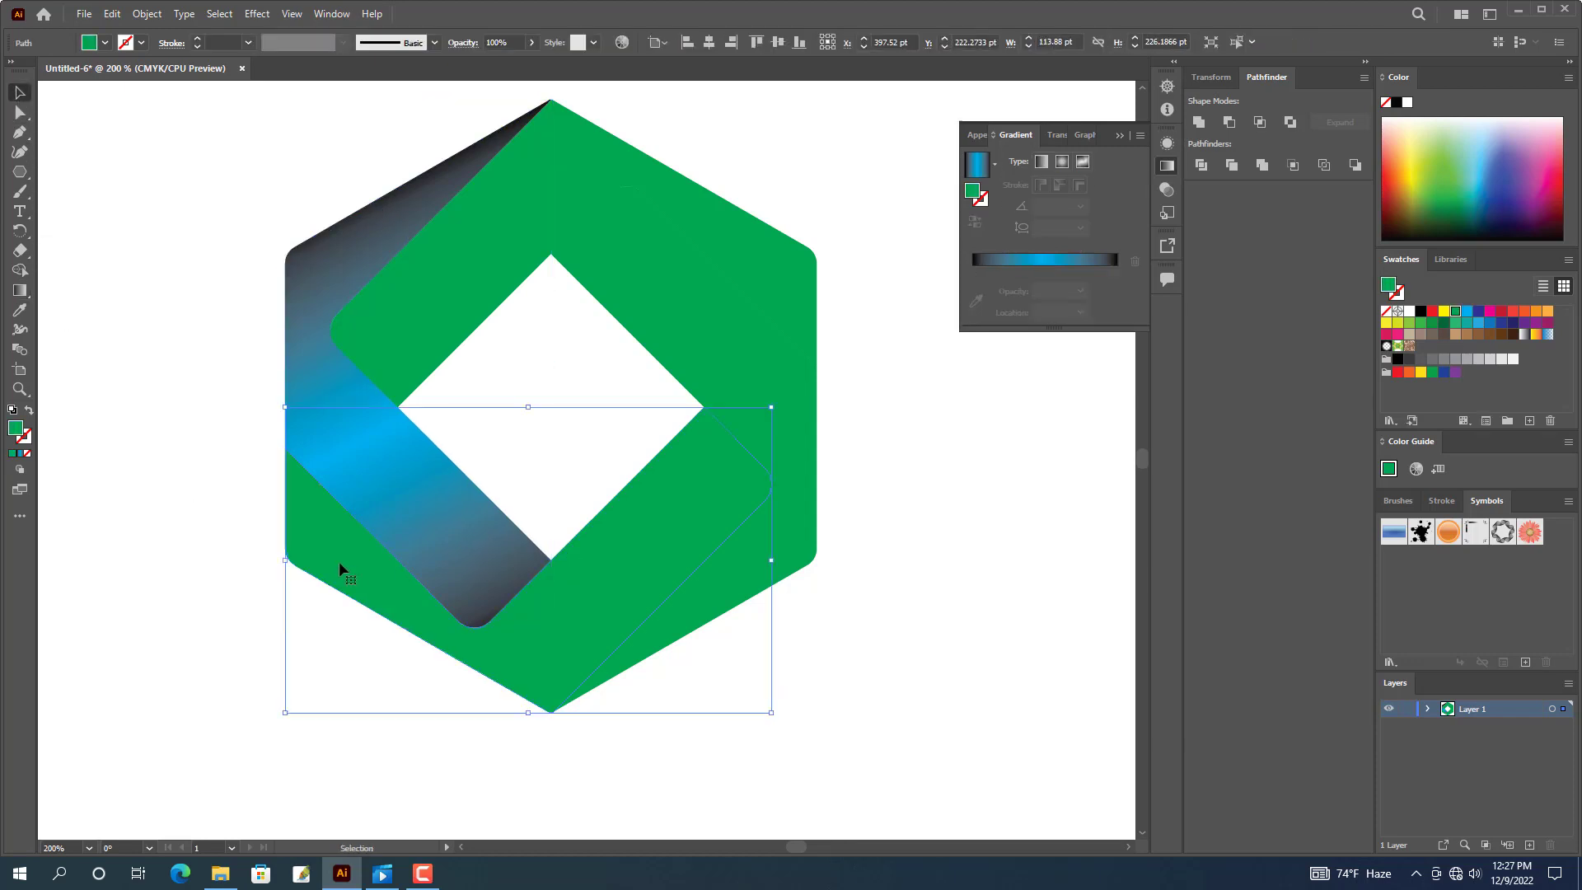
click(22, 310)
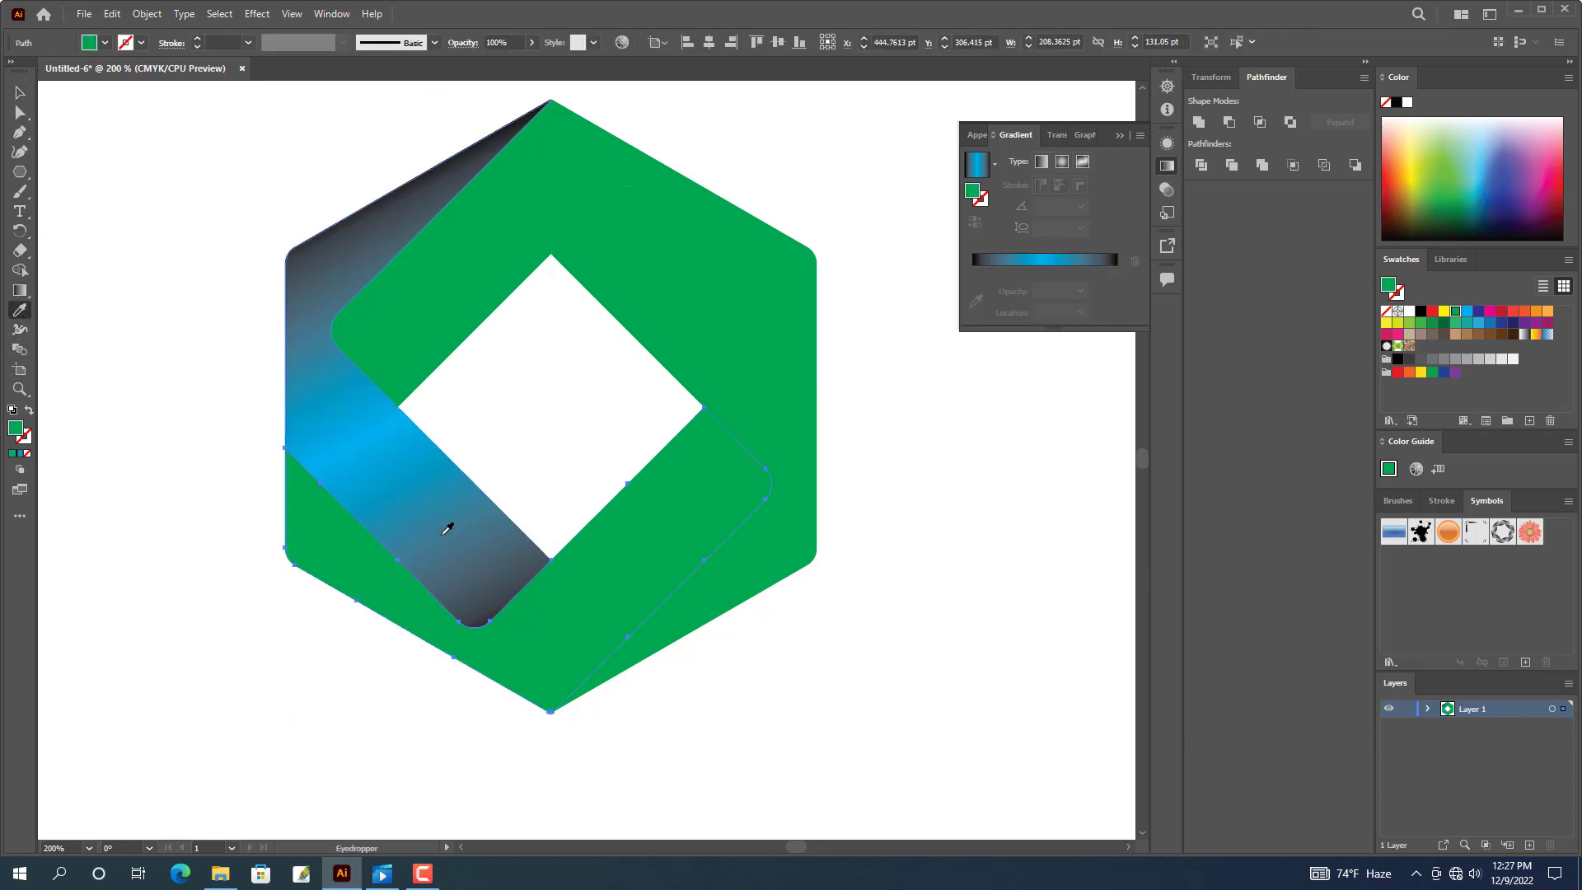
click(421, 475)
Copy the left band's black and blue gradient onto the top green band with the Eyedropper.
click(17, 93)
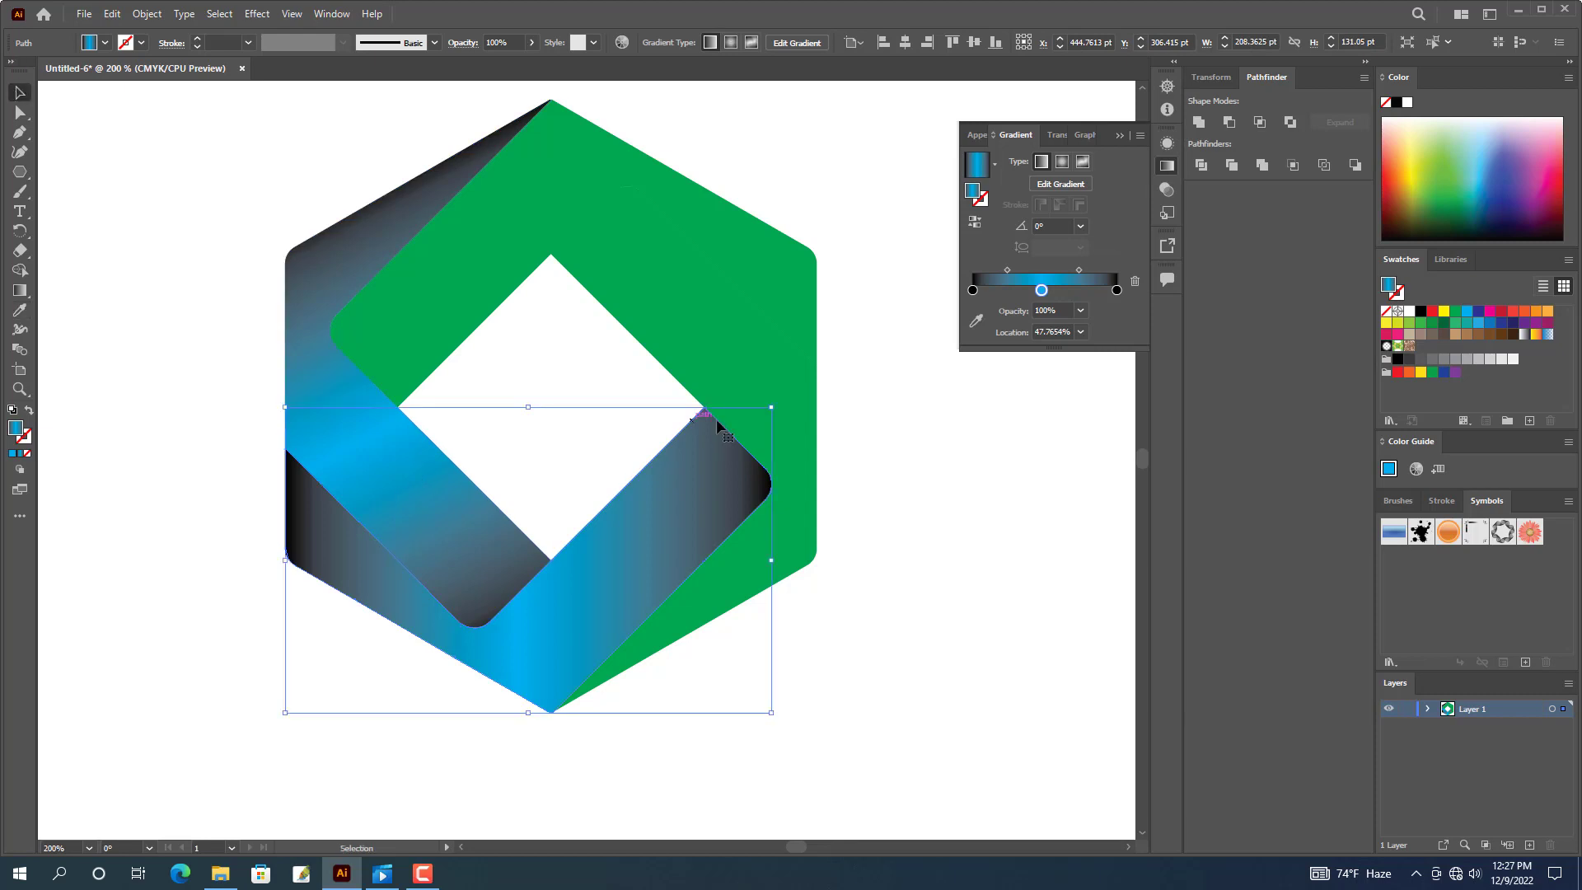
click(404, 323)
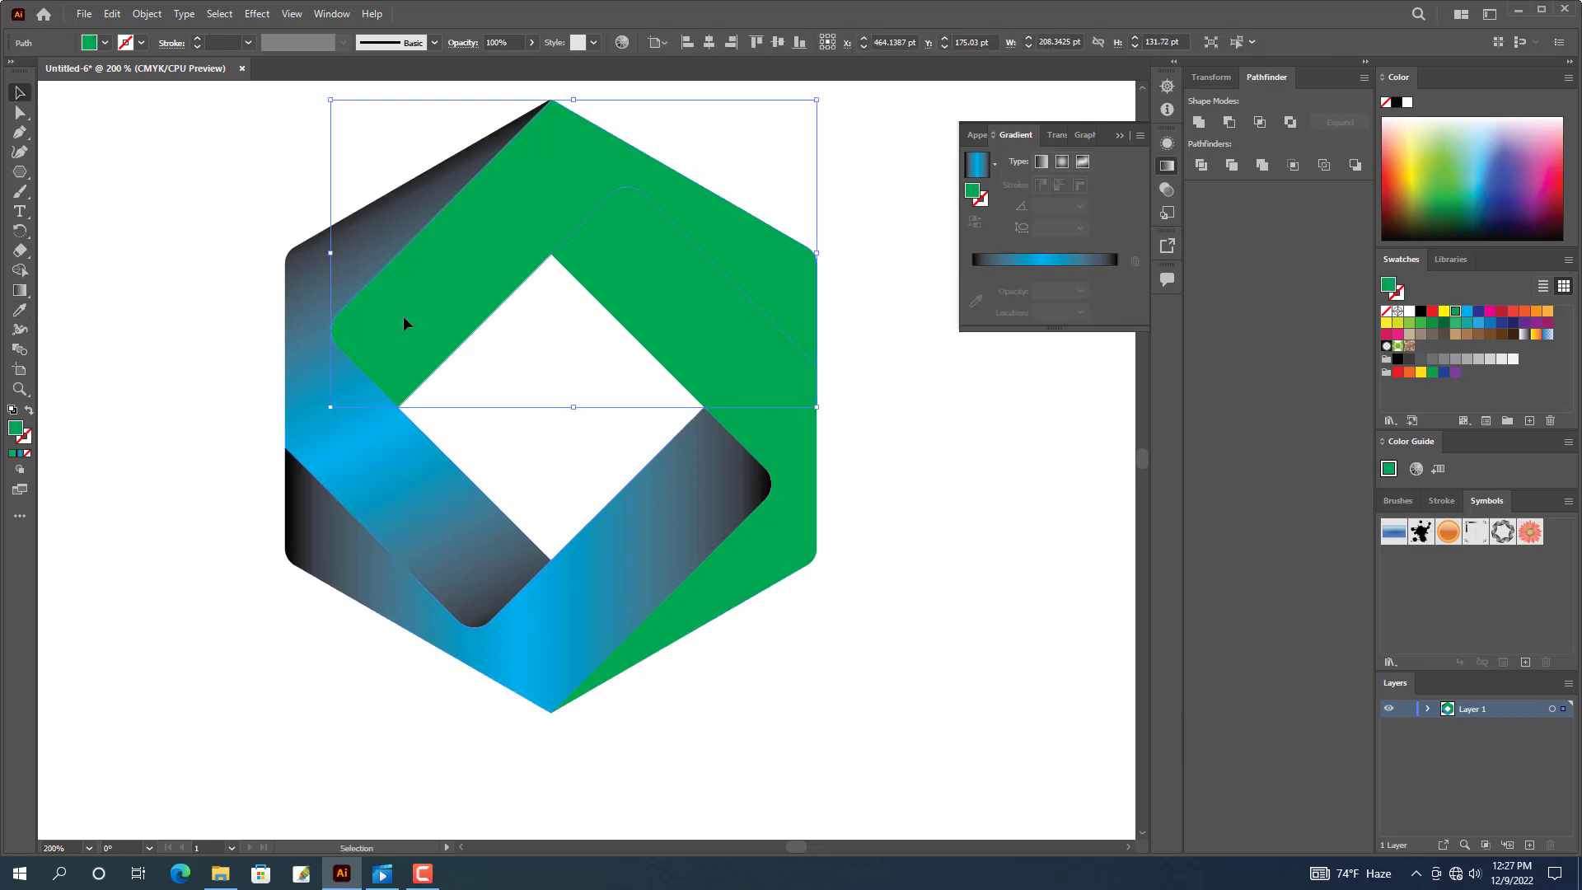
click(20, 310)
click(391, 463)
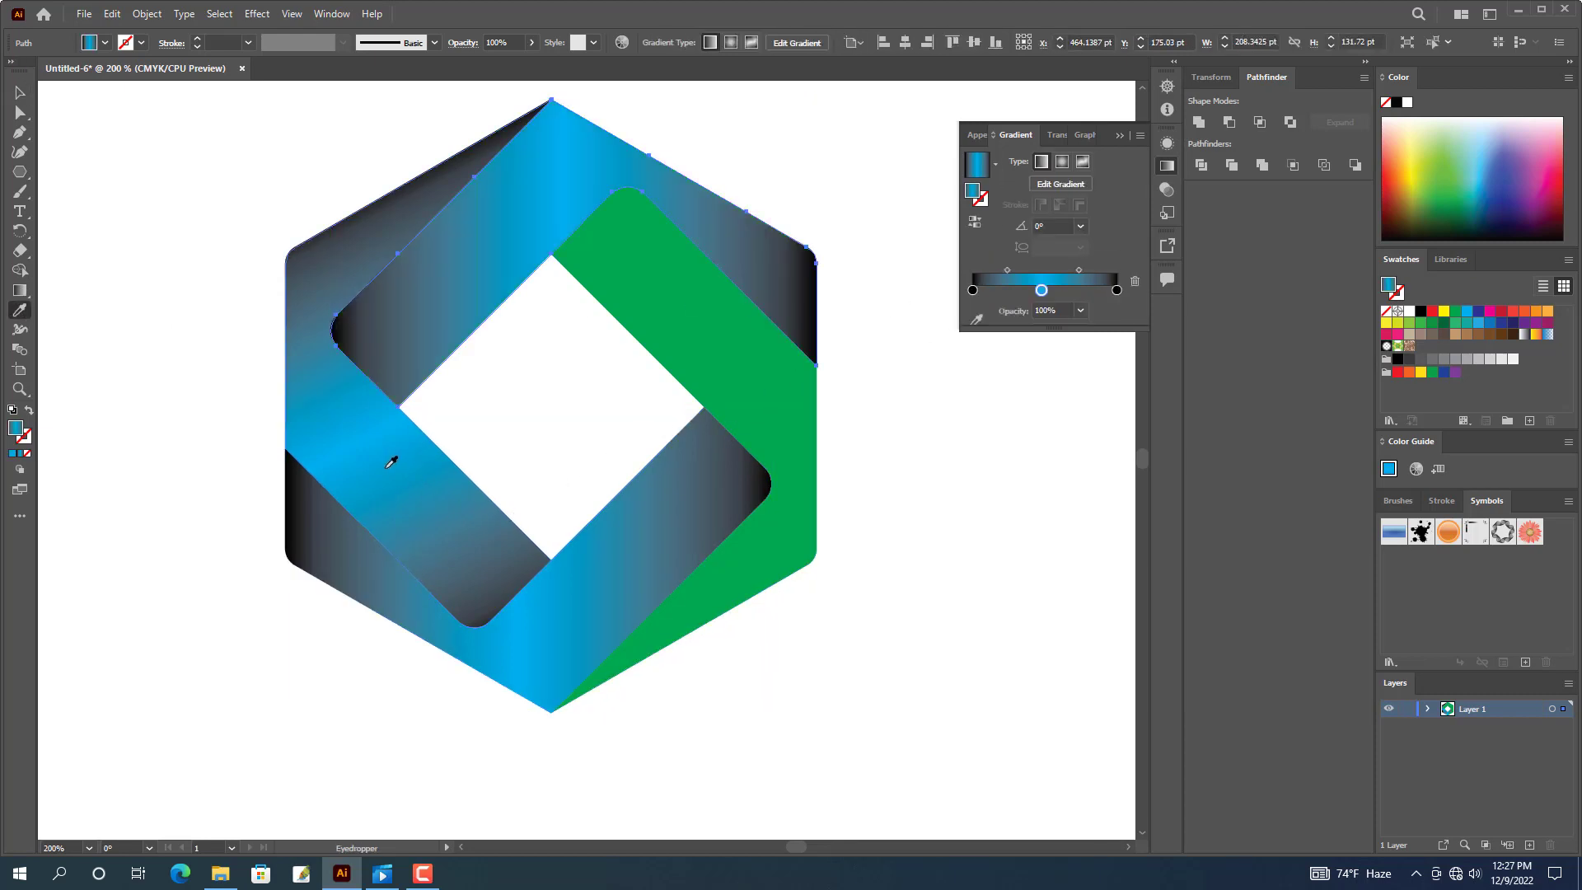
Copy the left band's black and blue gradient onto the remaining green band on the right with the Eyedropper.
click(17, 93)
click(747, 371)
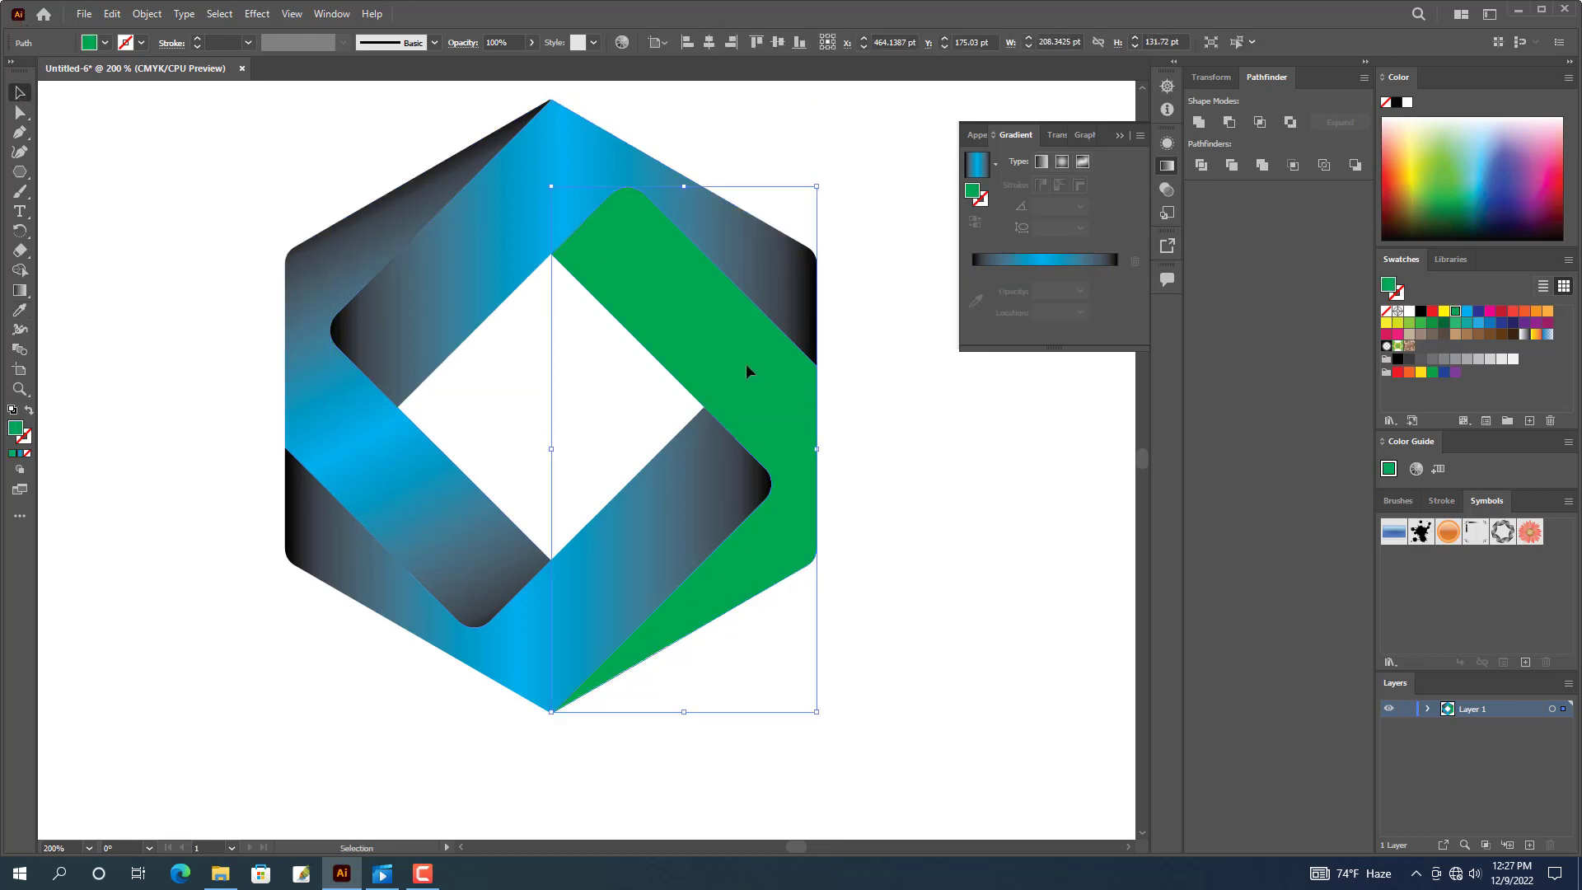
click(21, 310)
click(380, 429)
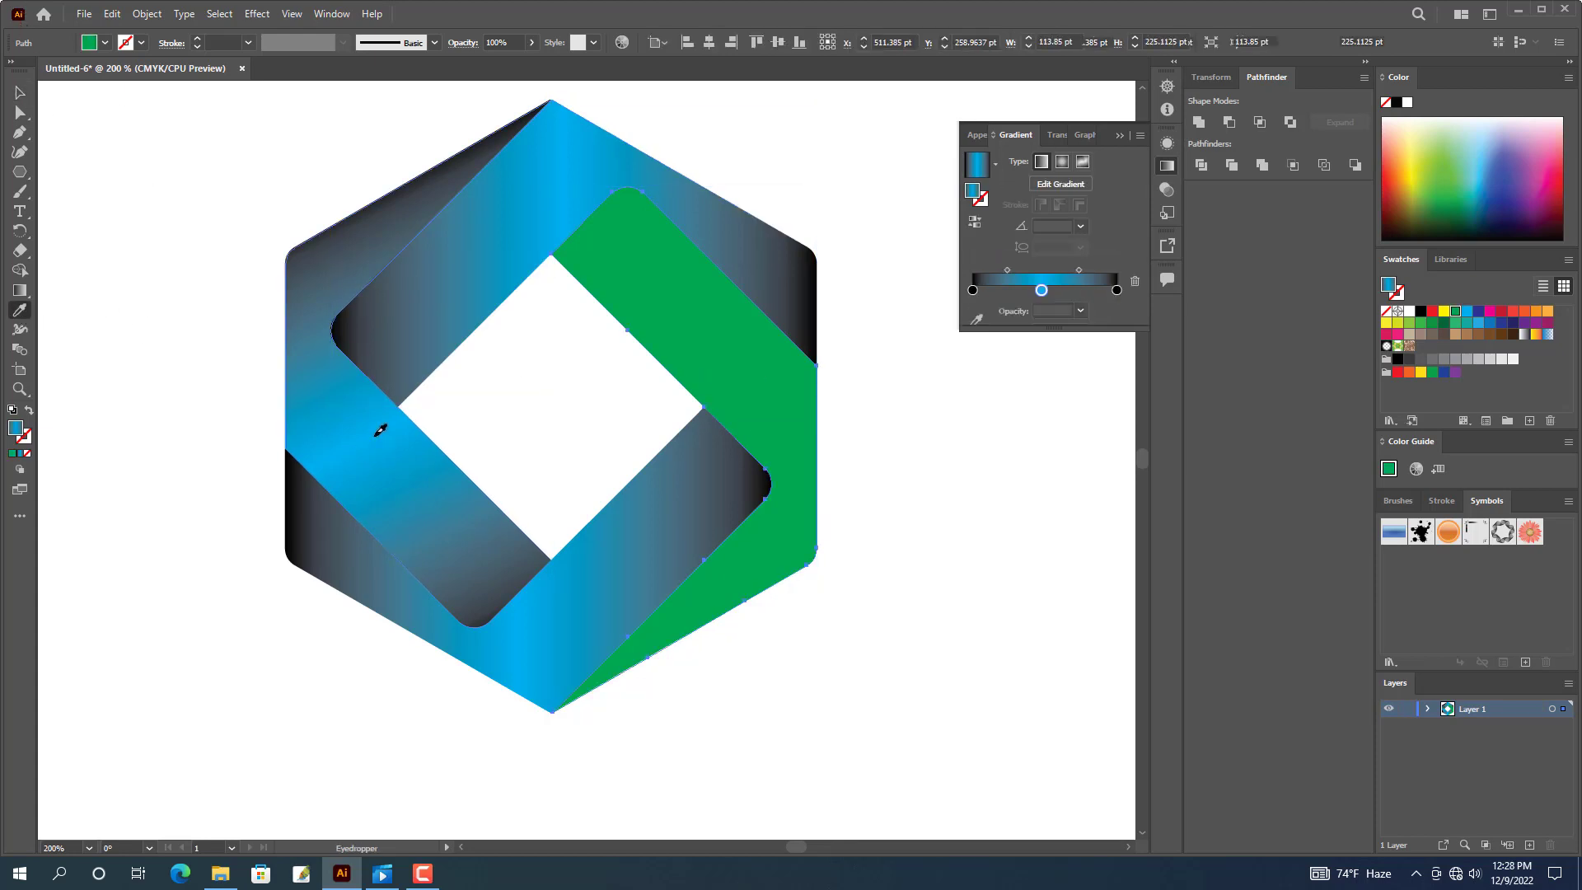
Redirect the top band's gradient diagonally from its upper-right edge toward the lower left, at about -138°.
click(18, 94)
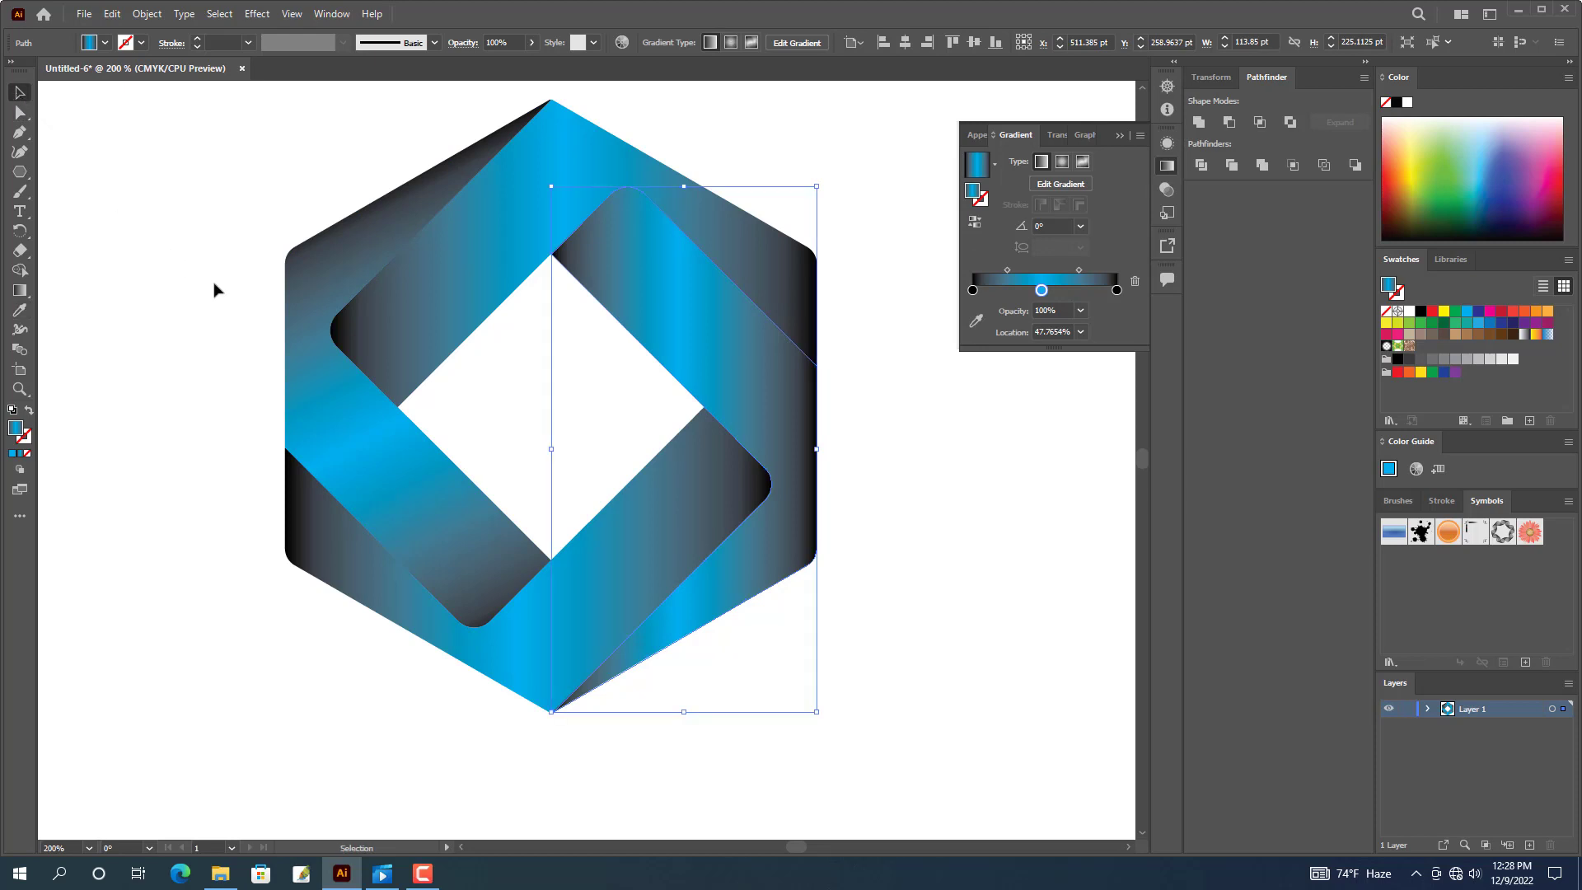
click(491, 239)
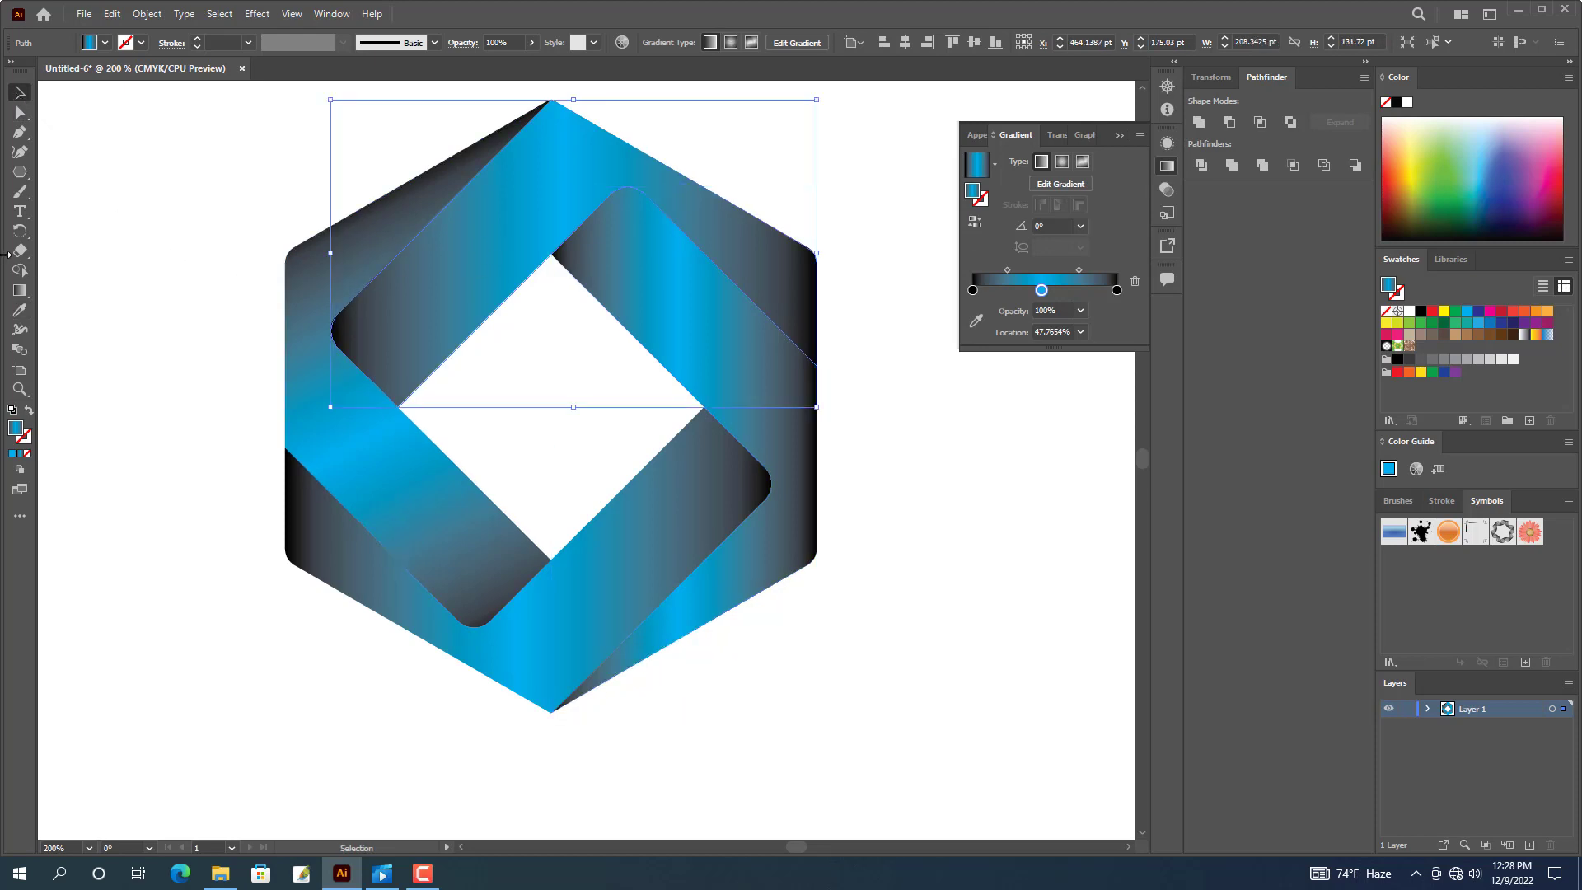
click(19, 195)
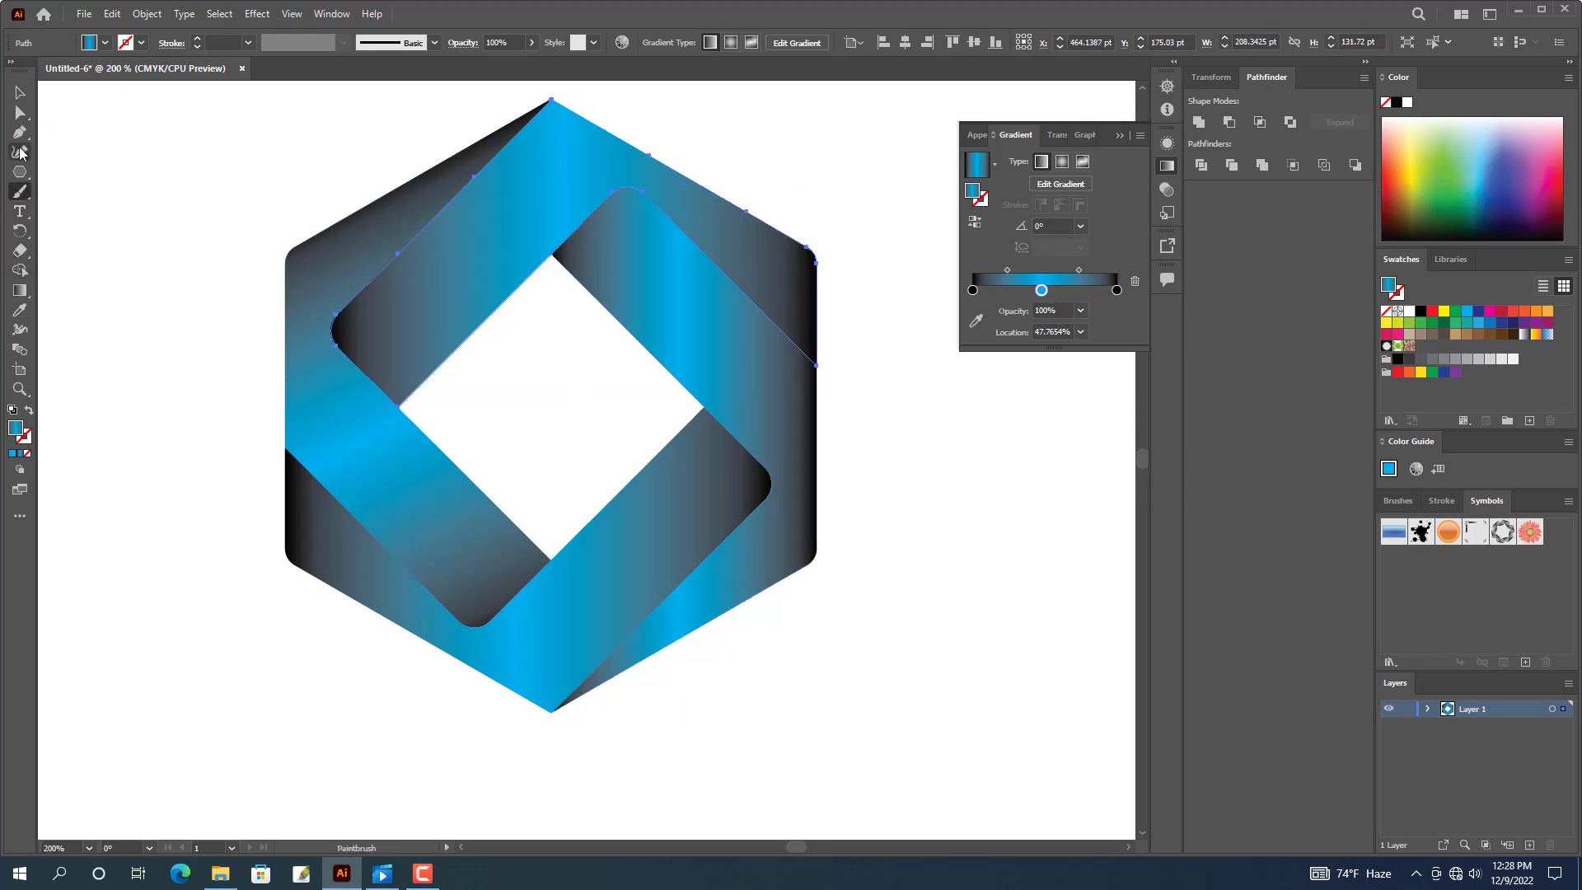
click(20, 290)
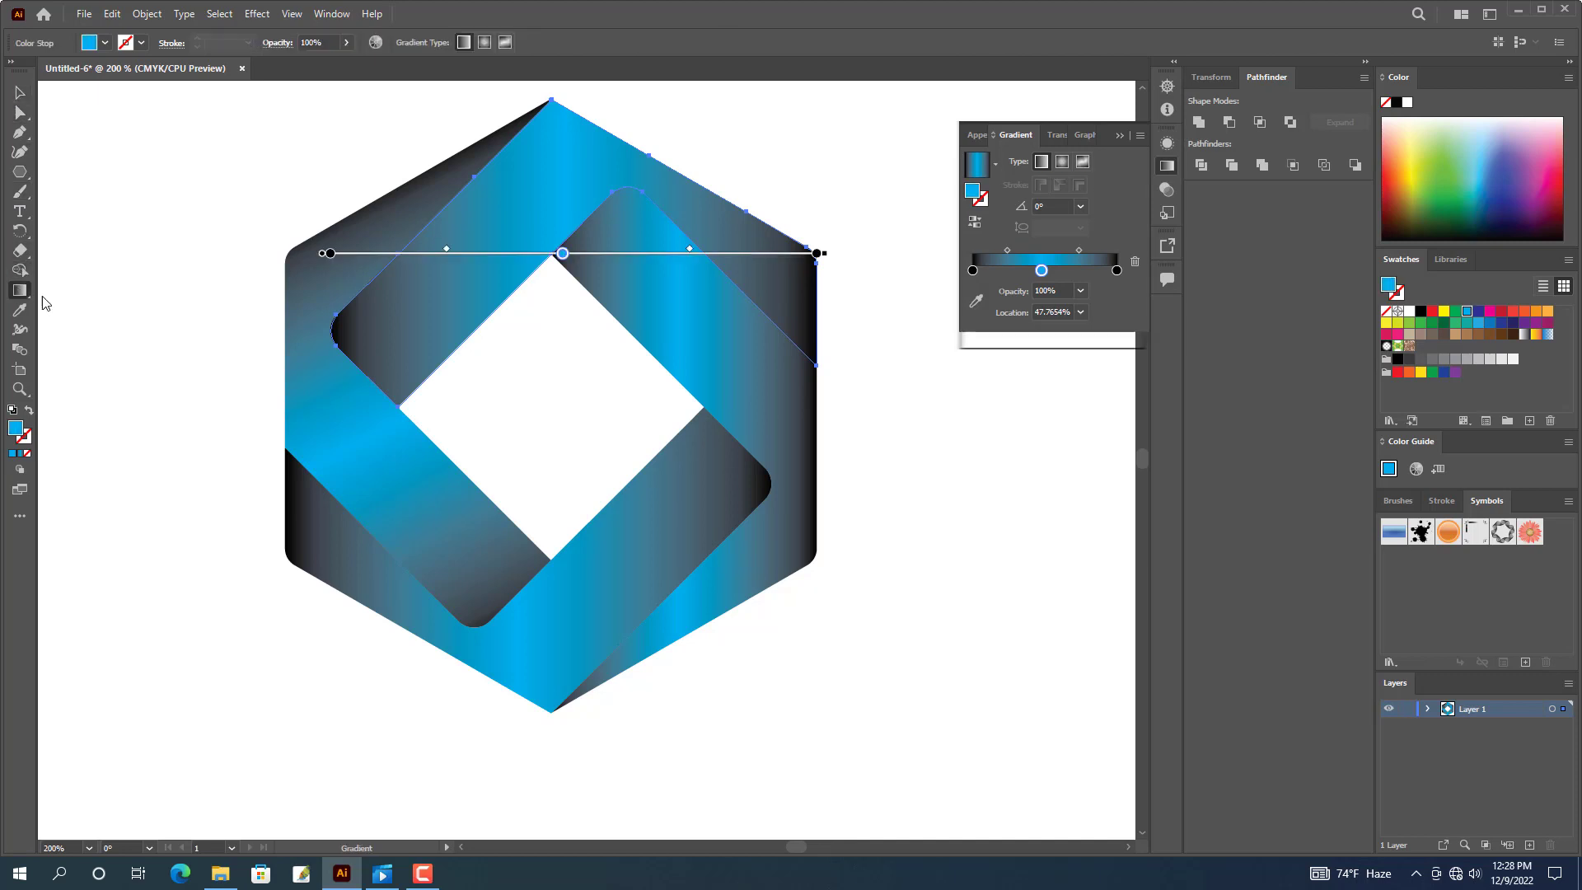
drag(727, 194, 440, 450)
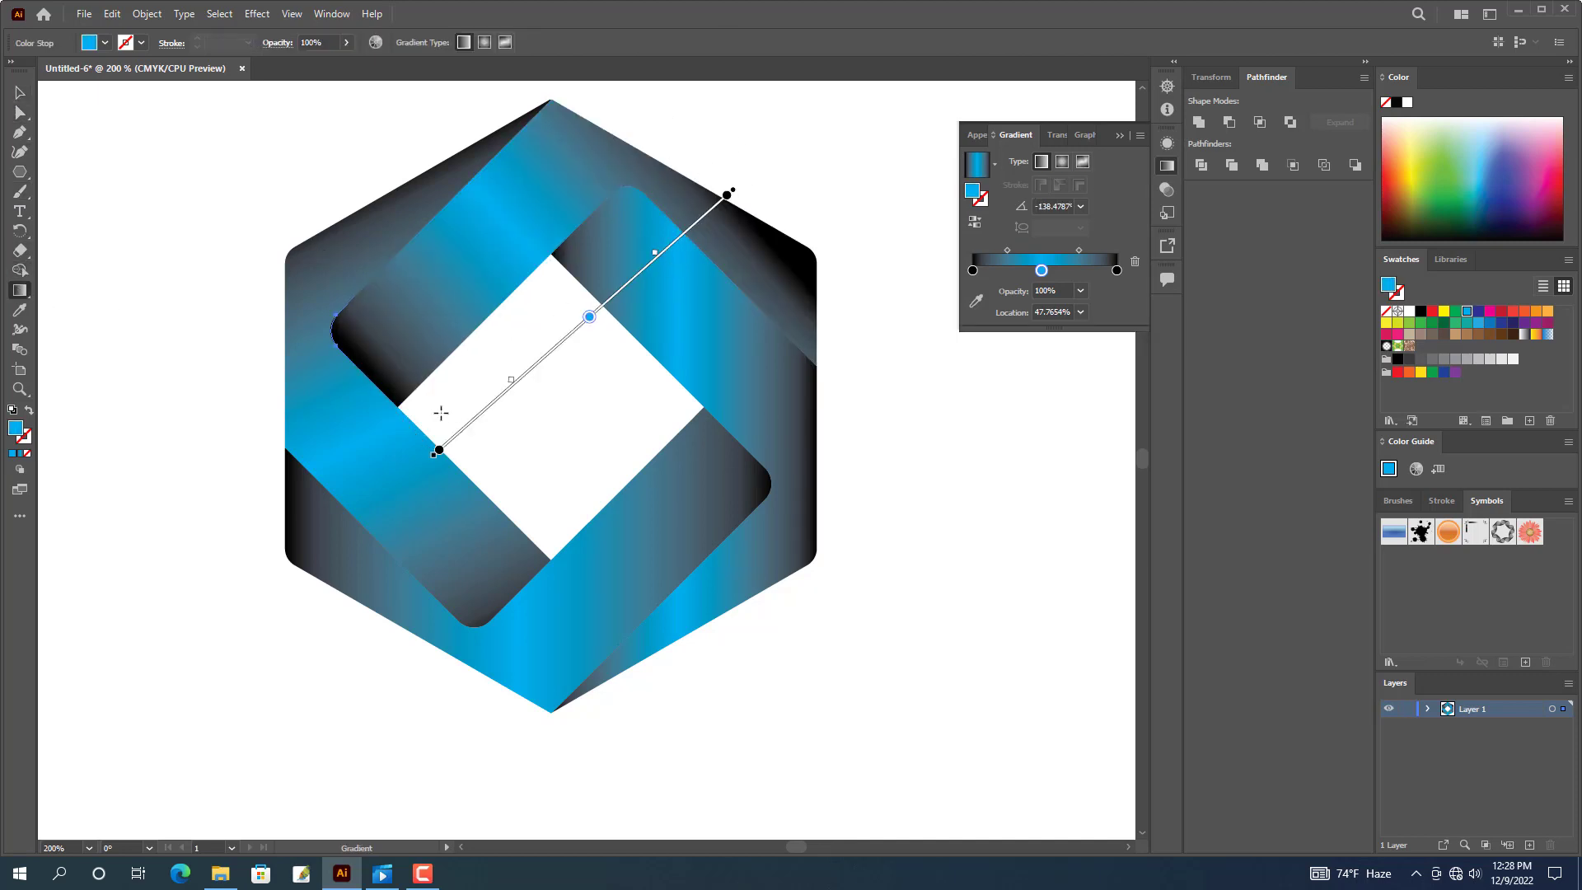
Redraw the top band's gradient diagonally from its upper-right edge toward the lower left, at about -140°.
drag(650, 107, 303, 388)
drag(699, 96, 393, 323)
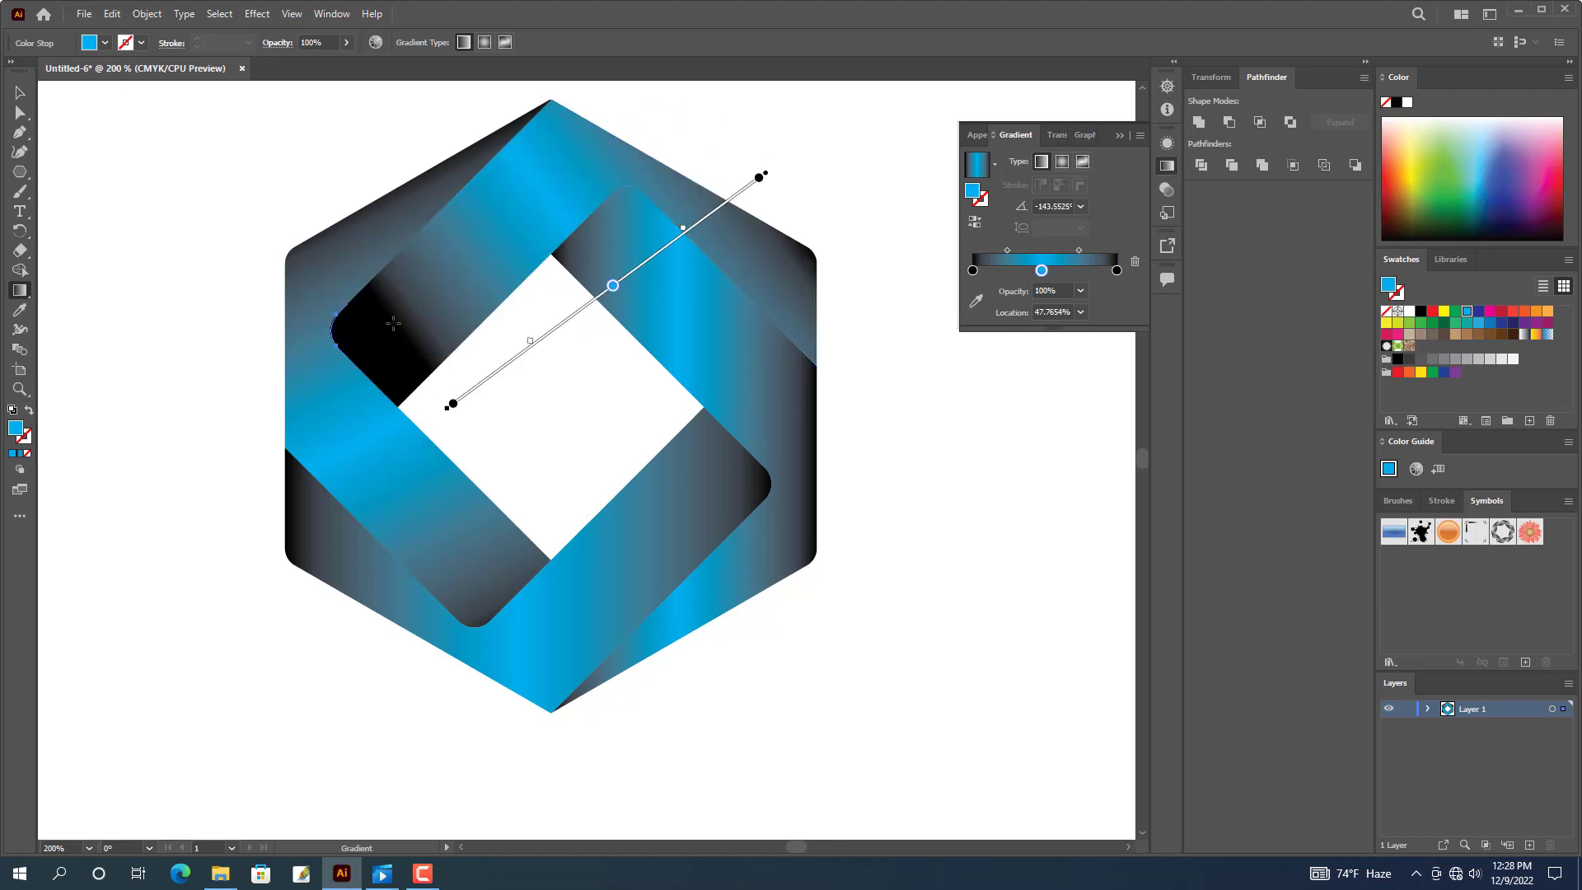
drag(658, 105, 339, 346)
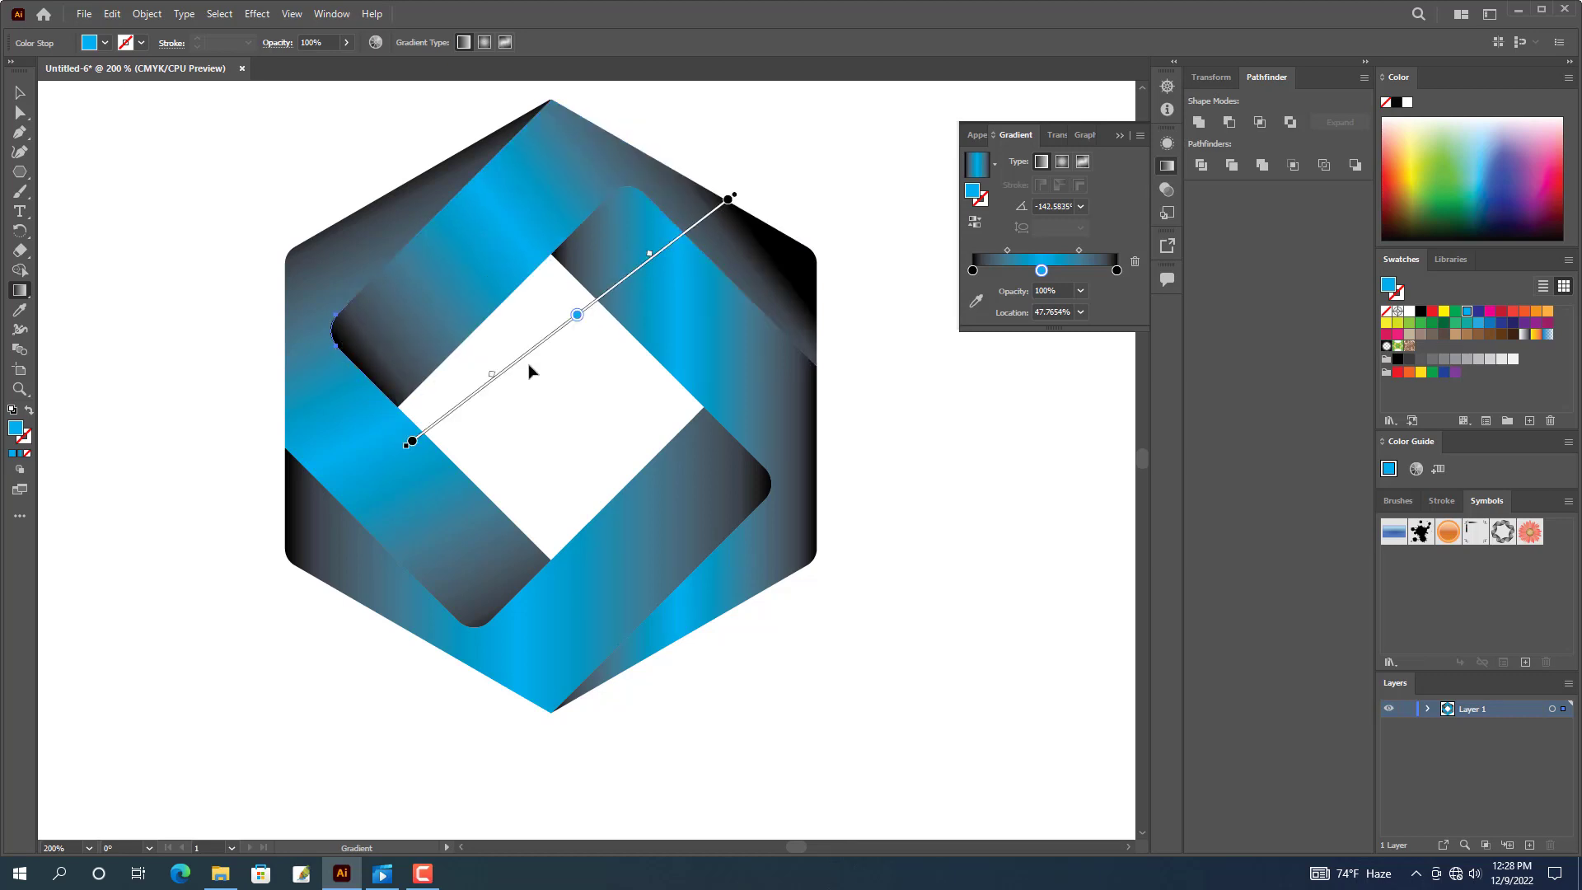
mouse_move(534, 350)
mouse_down()
mouse_move(493, 382)
mouse_move(512, 365)
mouse_up()
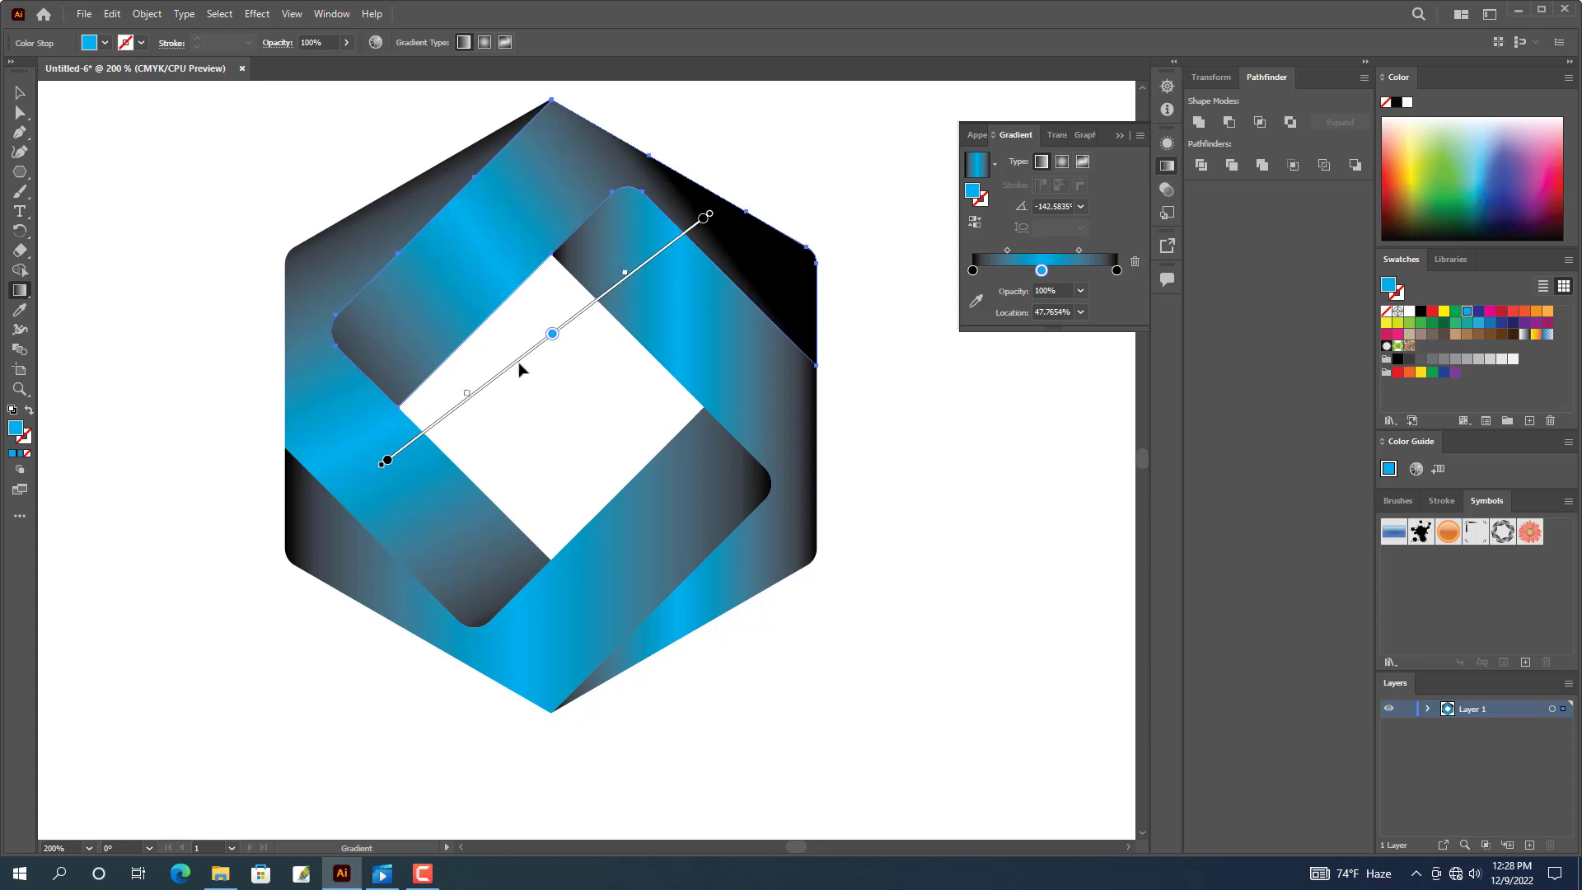
click(517, 361)
key(ctrl+z)
drag(671, 112, 365, 371)
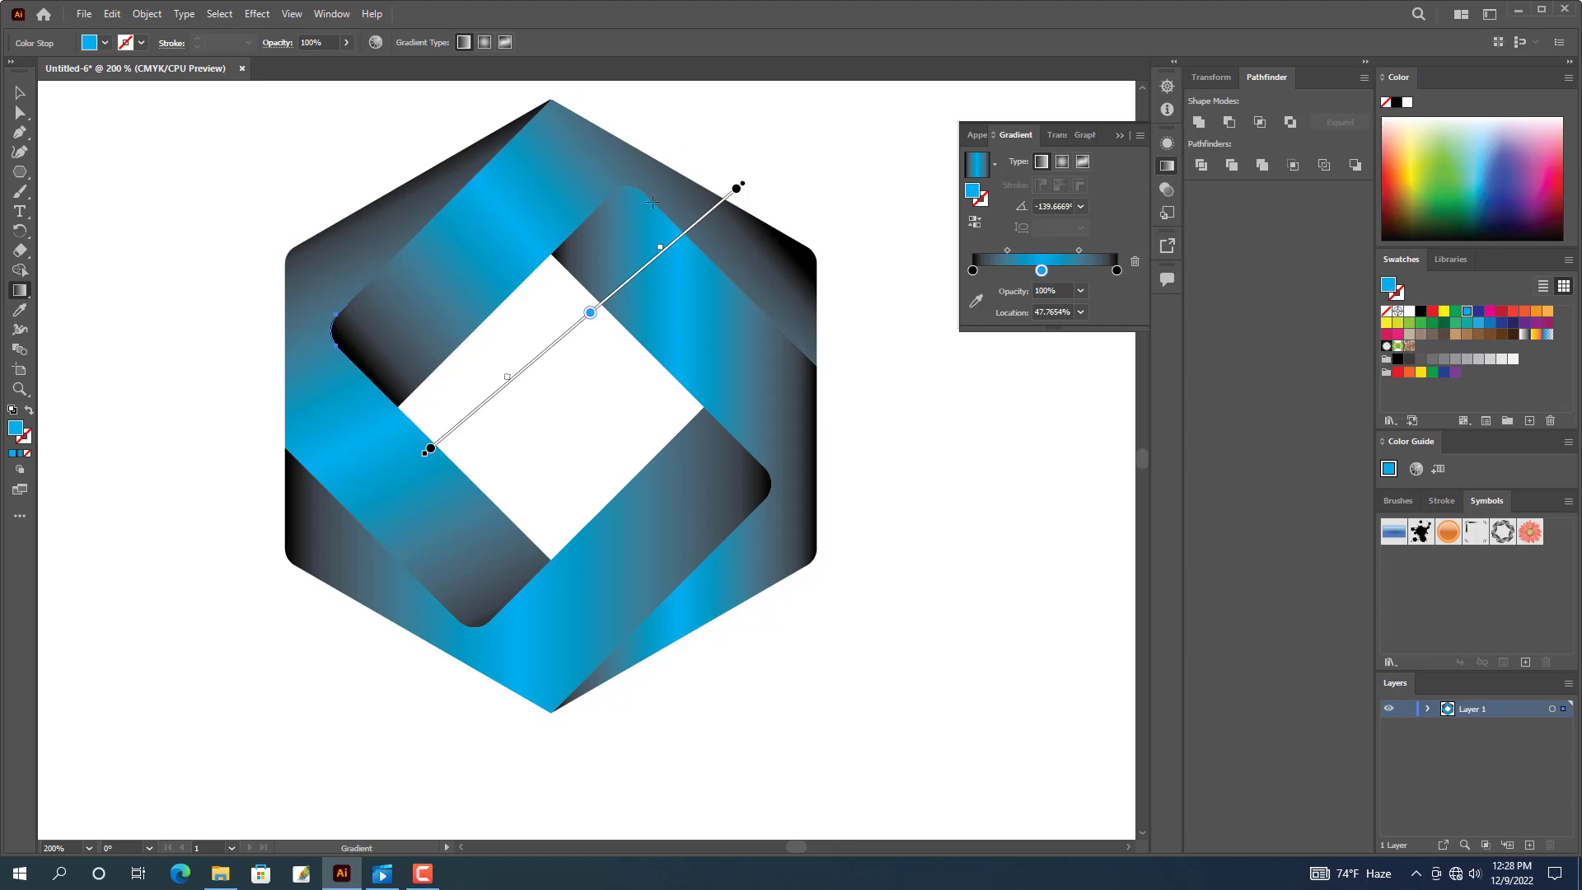
key(v)
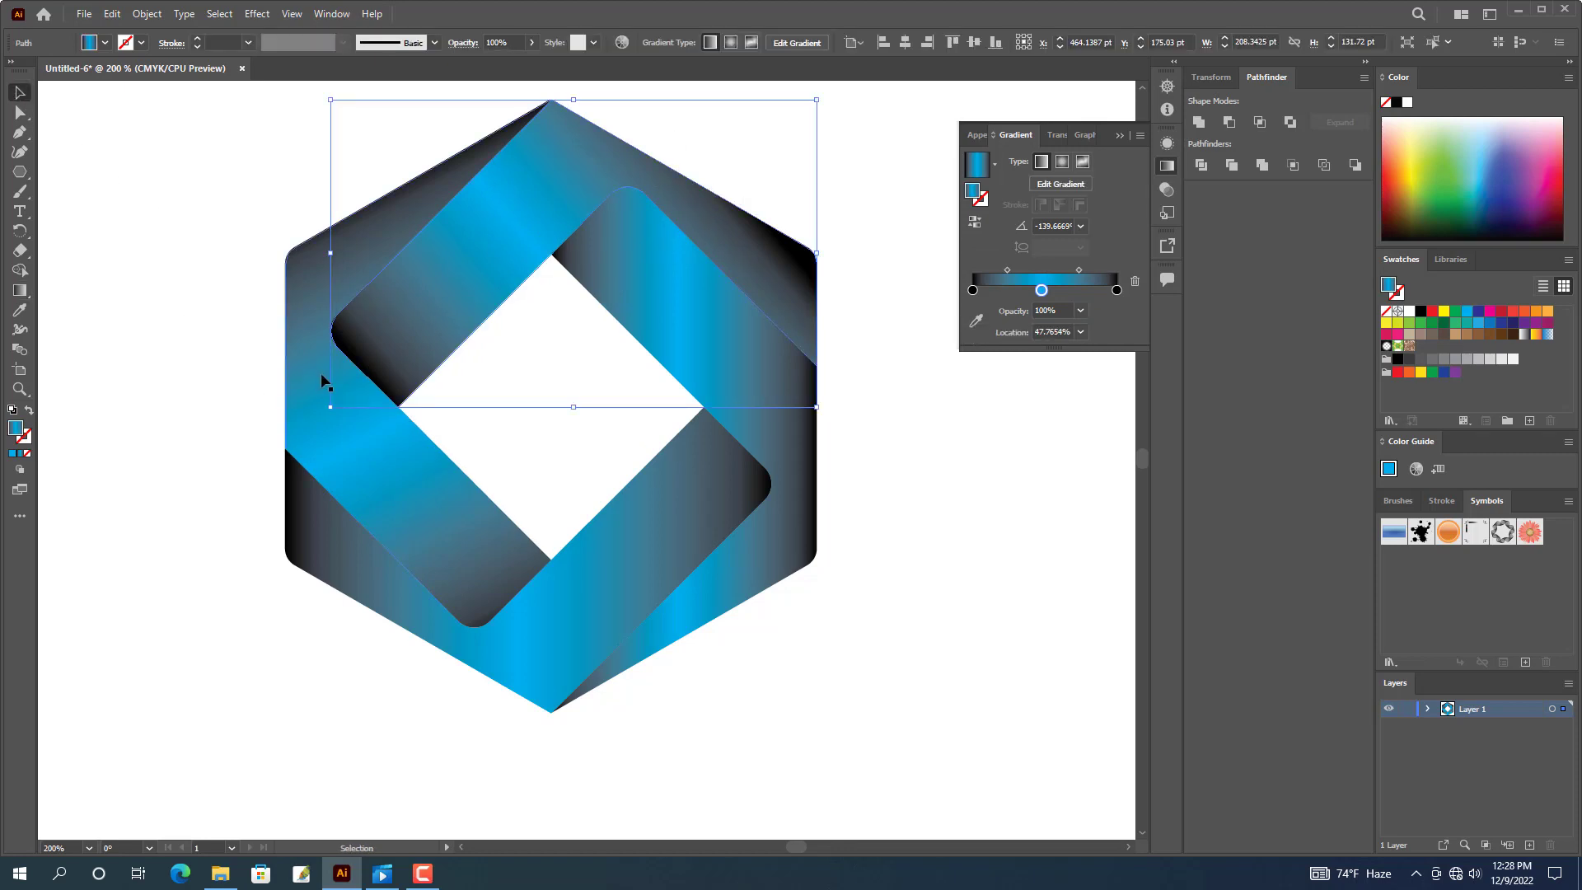
Redirect the left band's gradient diagonally from its upper-left edge toward the lower right, at about -49°.
click(289, 374)
click(20, 293)
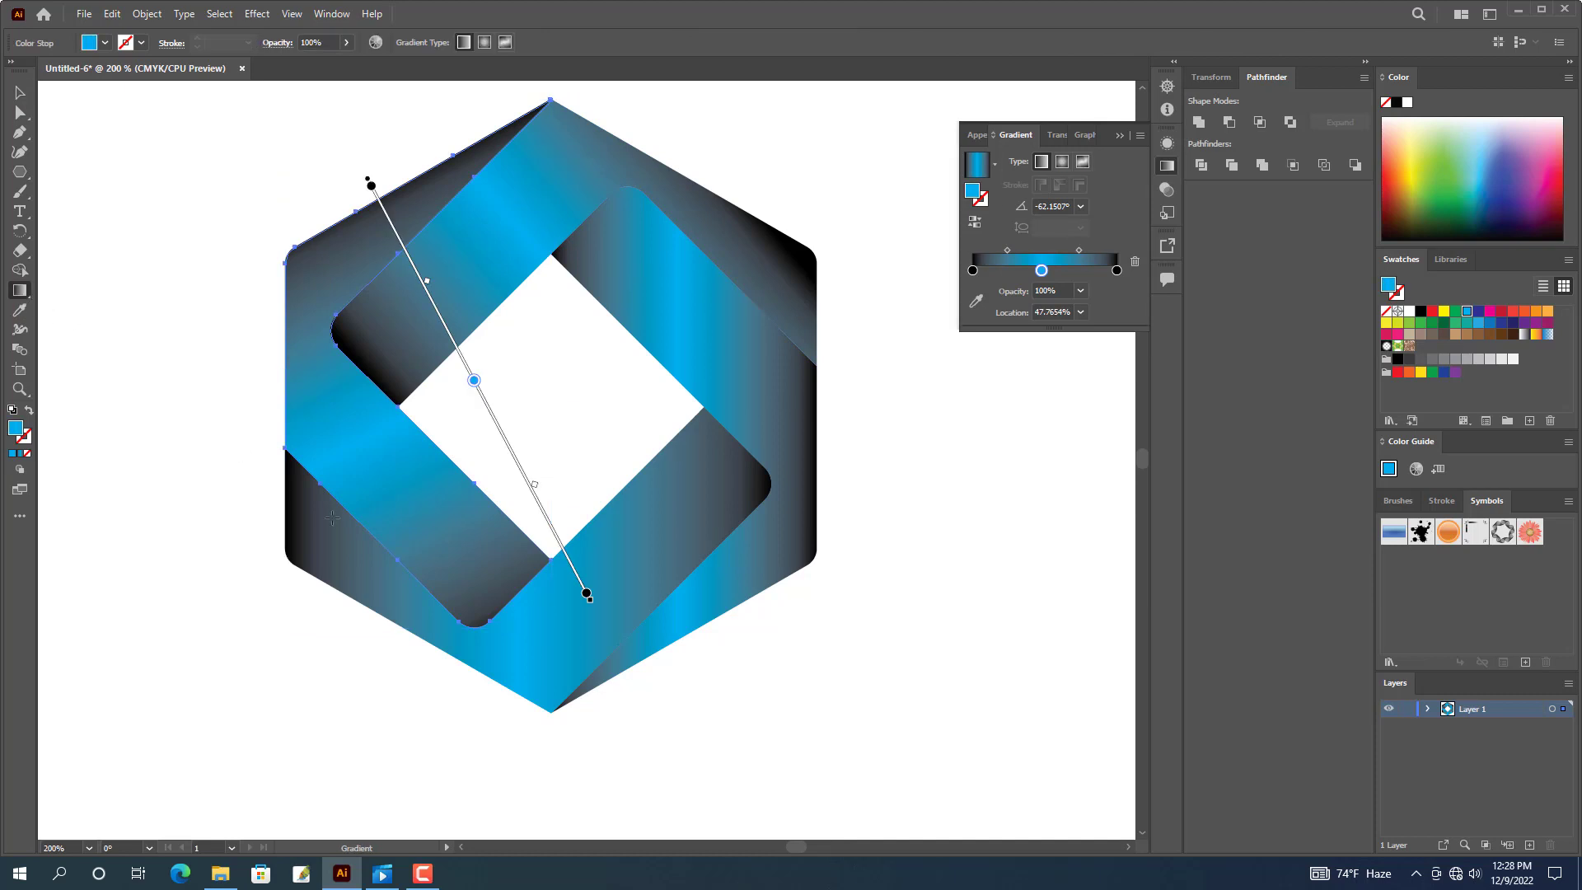
mouse_move(183, 273)
mouse_down()
mouse_move(311, 442)
mouse_move(447, 571)
mouse_up()
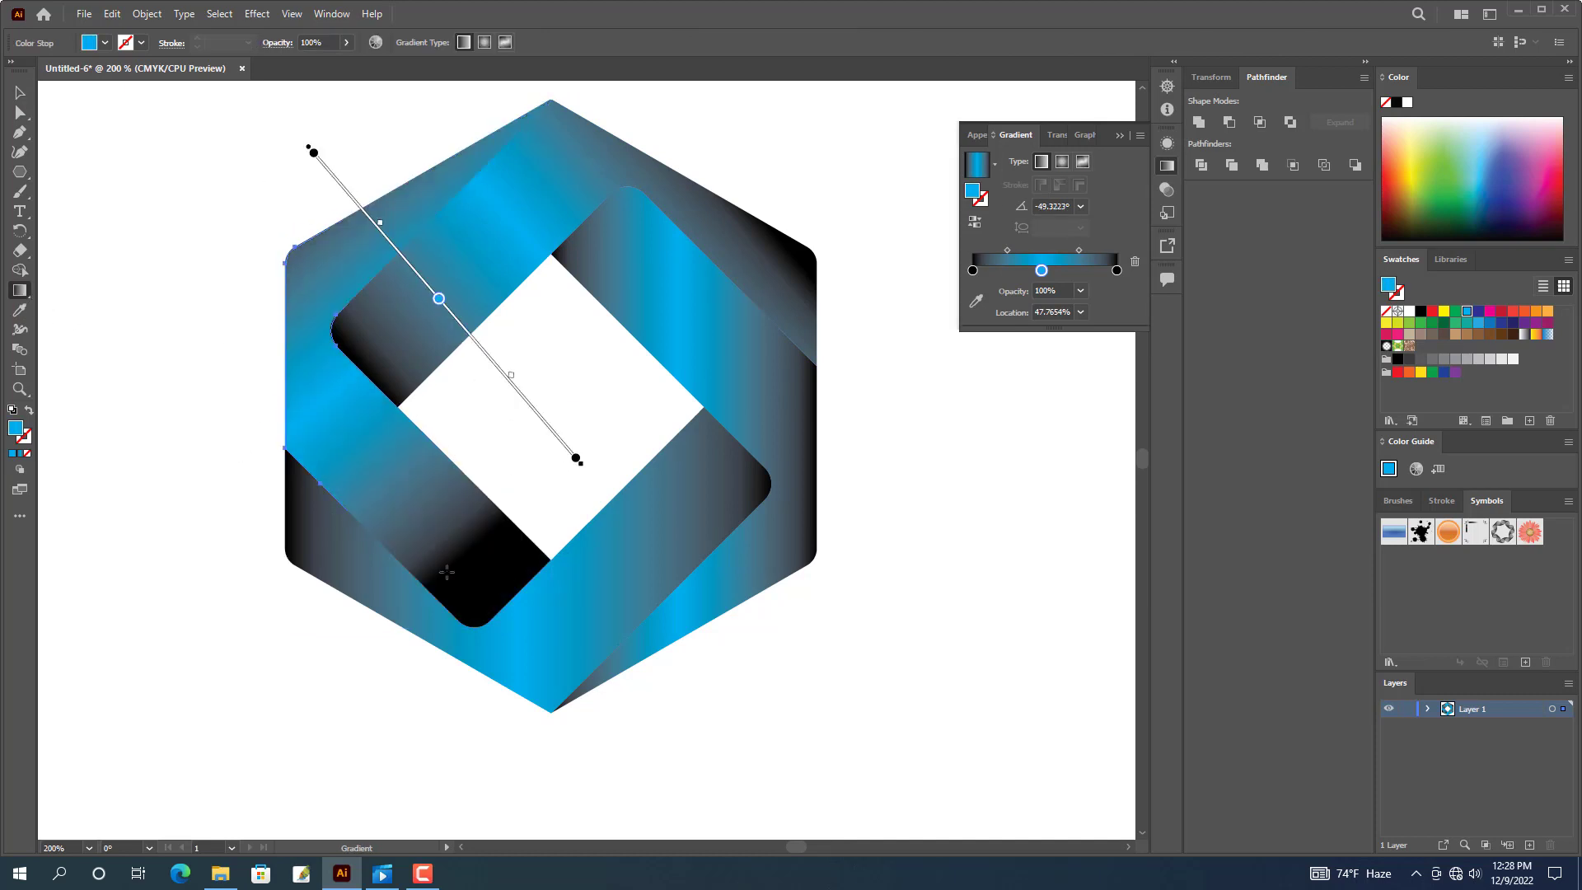
drag(230, 346, 530, 640)
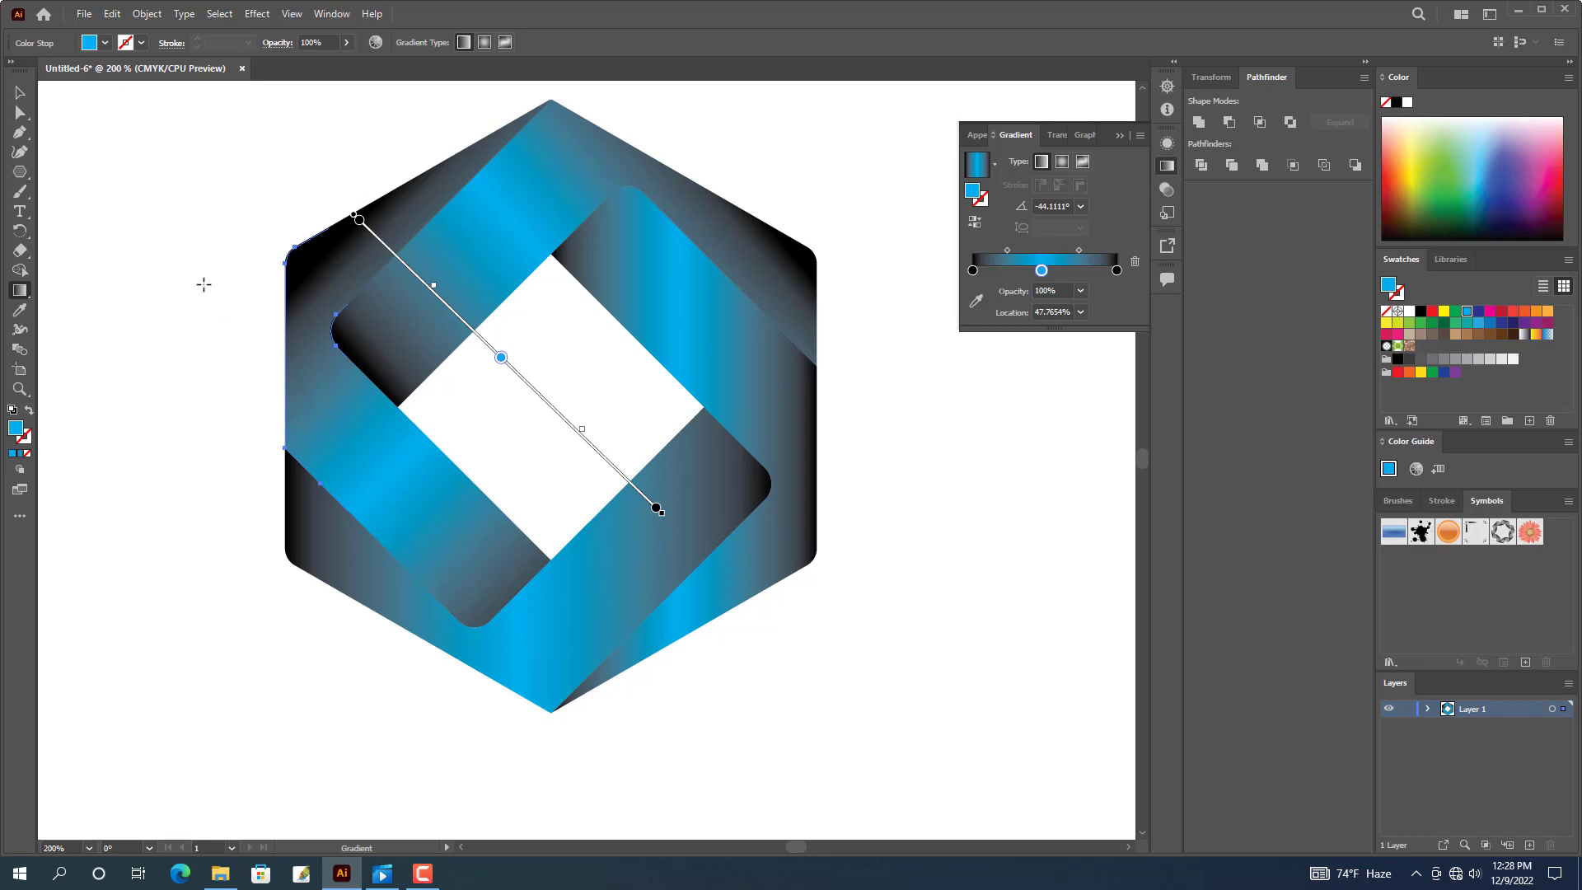
drag(203, 284, 492, 618)
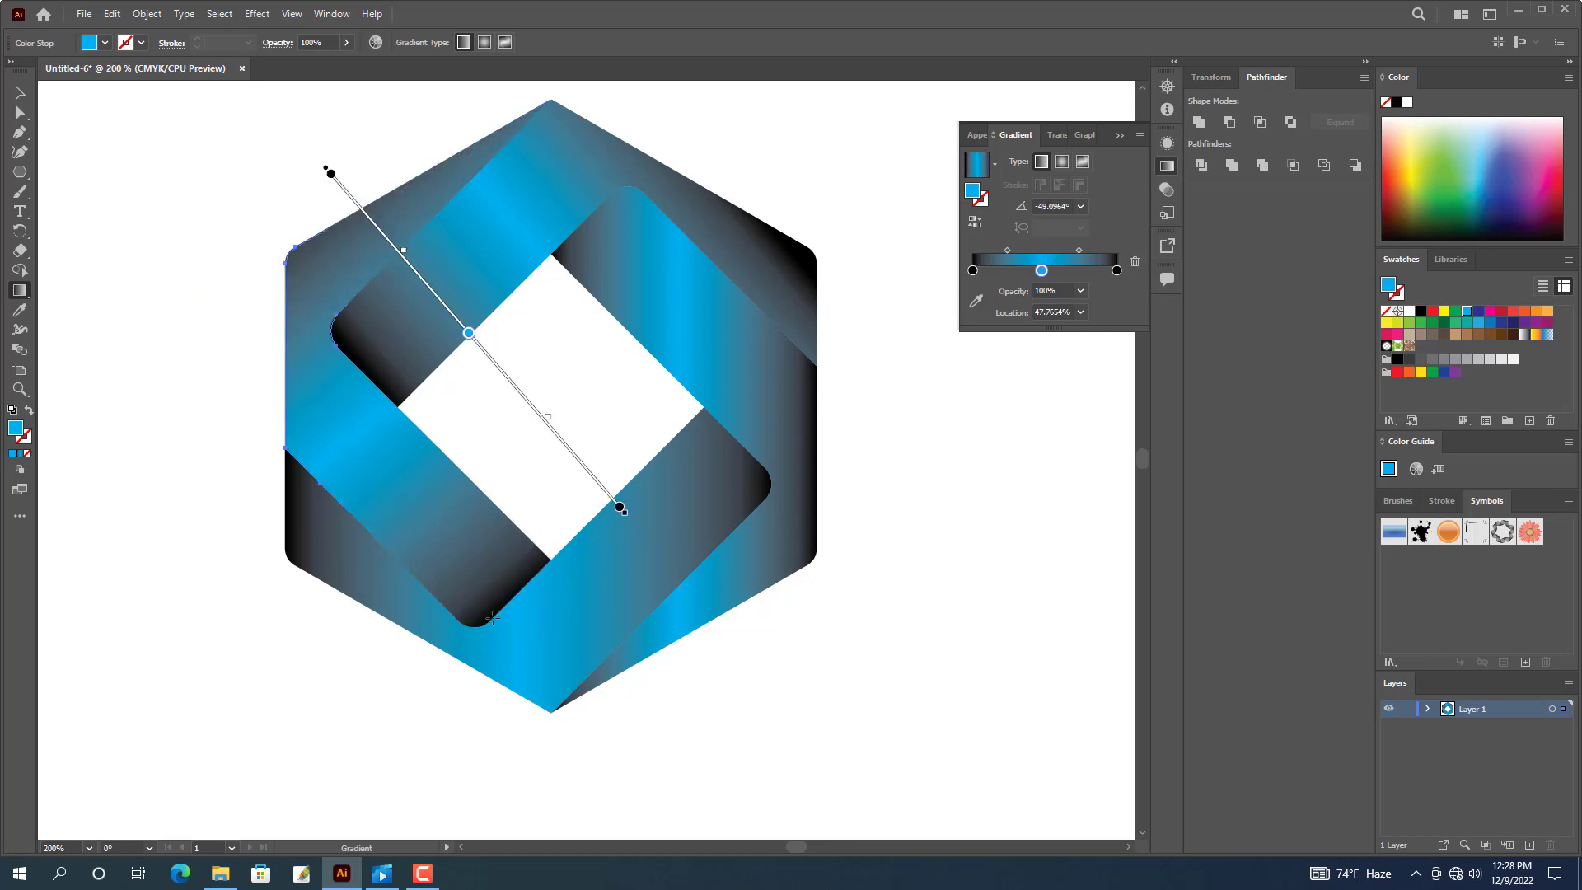
click(20, 93)
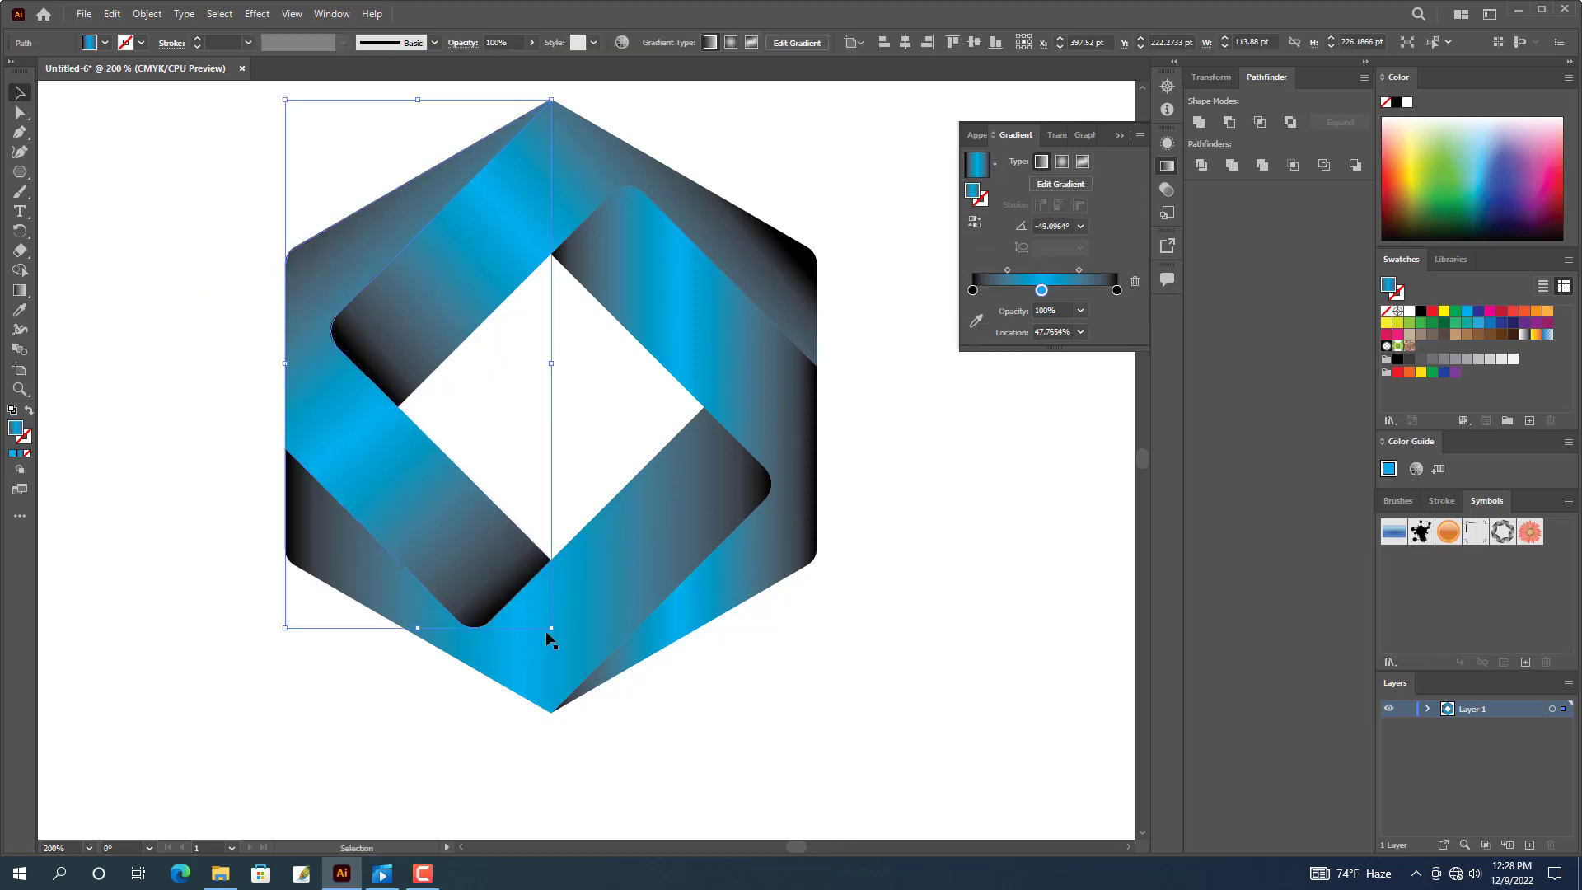
Redirect the bottom band's gradient diagonally from below its lower-left edge toward the upper right, at about 46°.
click(462, 646)
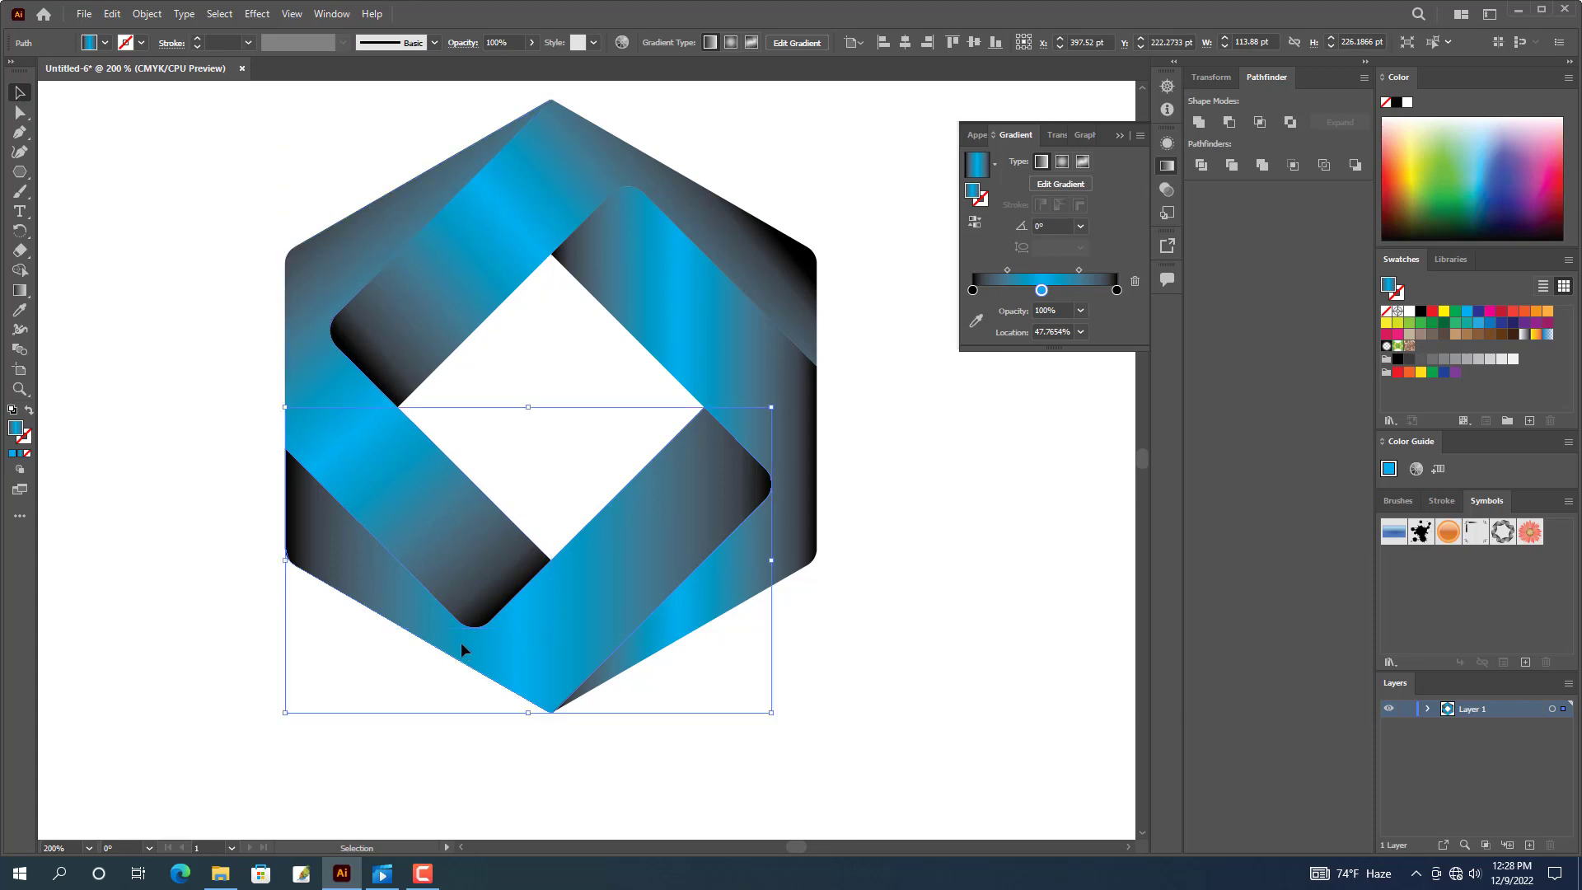
click(19, 290)
mouse_move(488, 738)
mouse_down()
mouse_move(689, 505)
mouse_move(796, 336)
mouse_up()
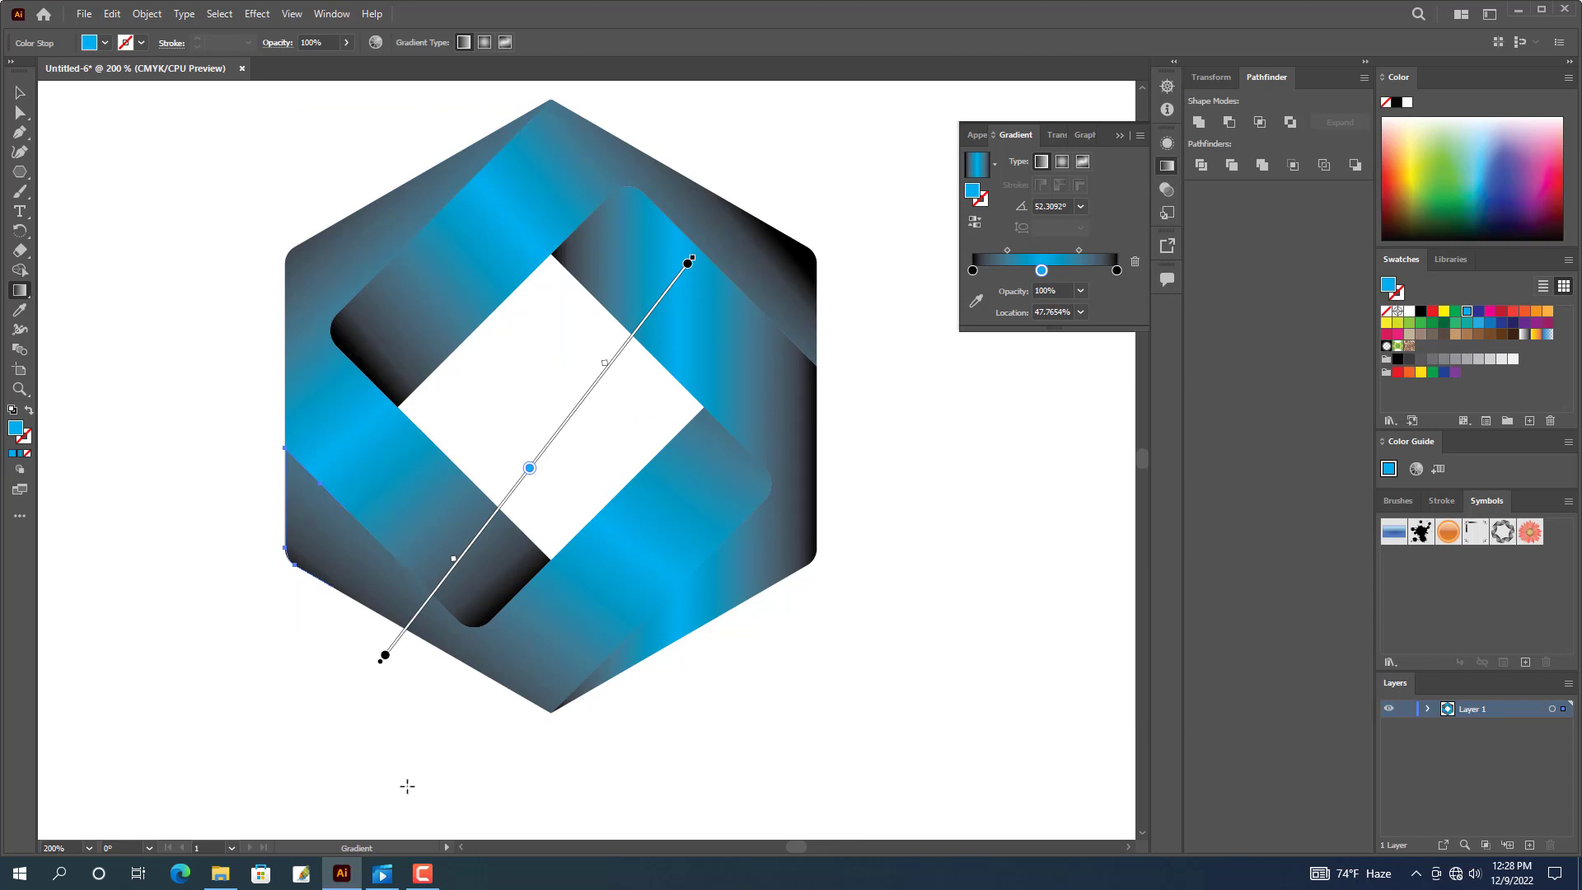
drag(408, 786, 755, 412)
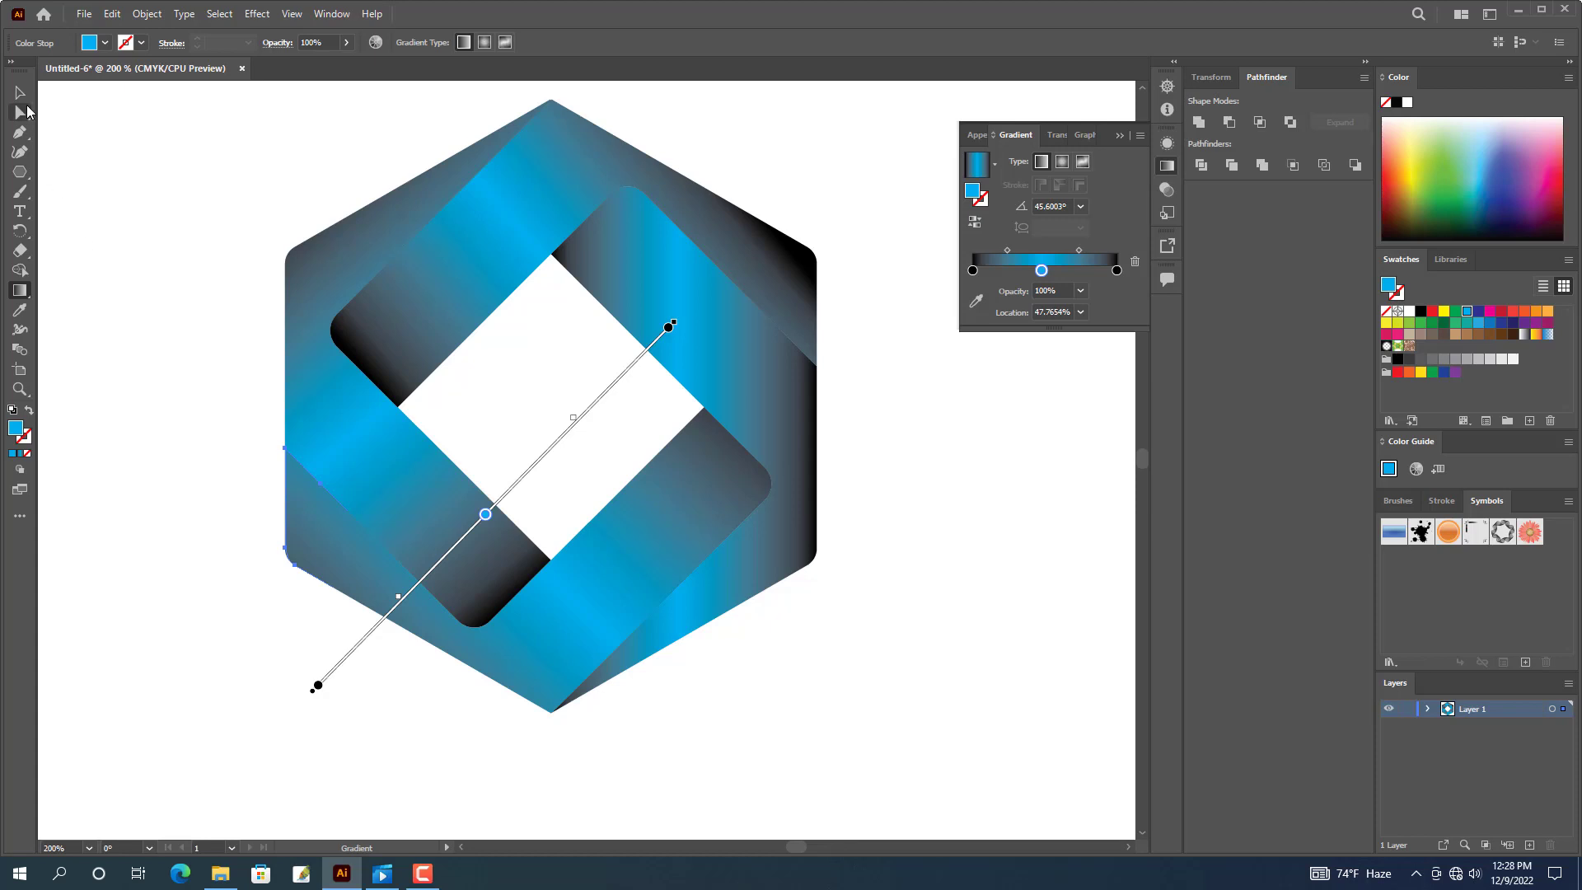
key(v)
Redirect the right band's gradient diagonally from the lower right toward the upper left, at about 123°, and deselect it.
click(714, 336)
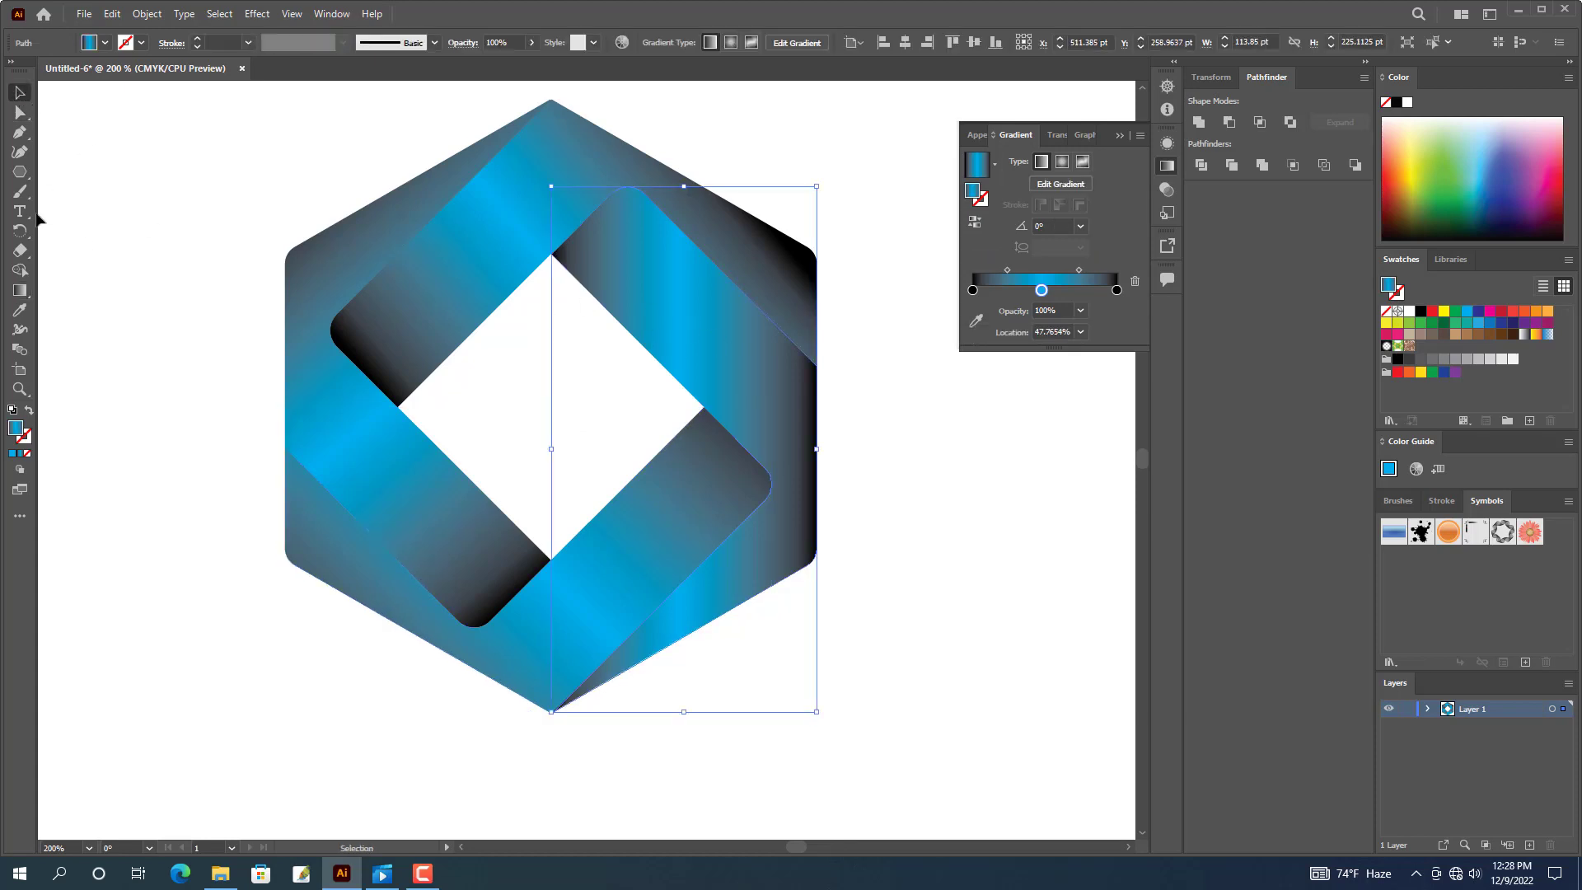
click(20, 290)
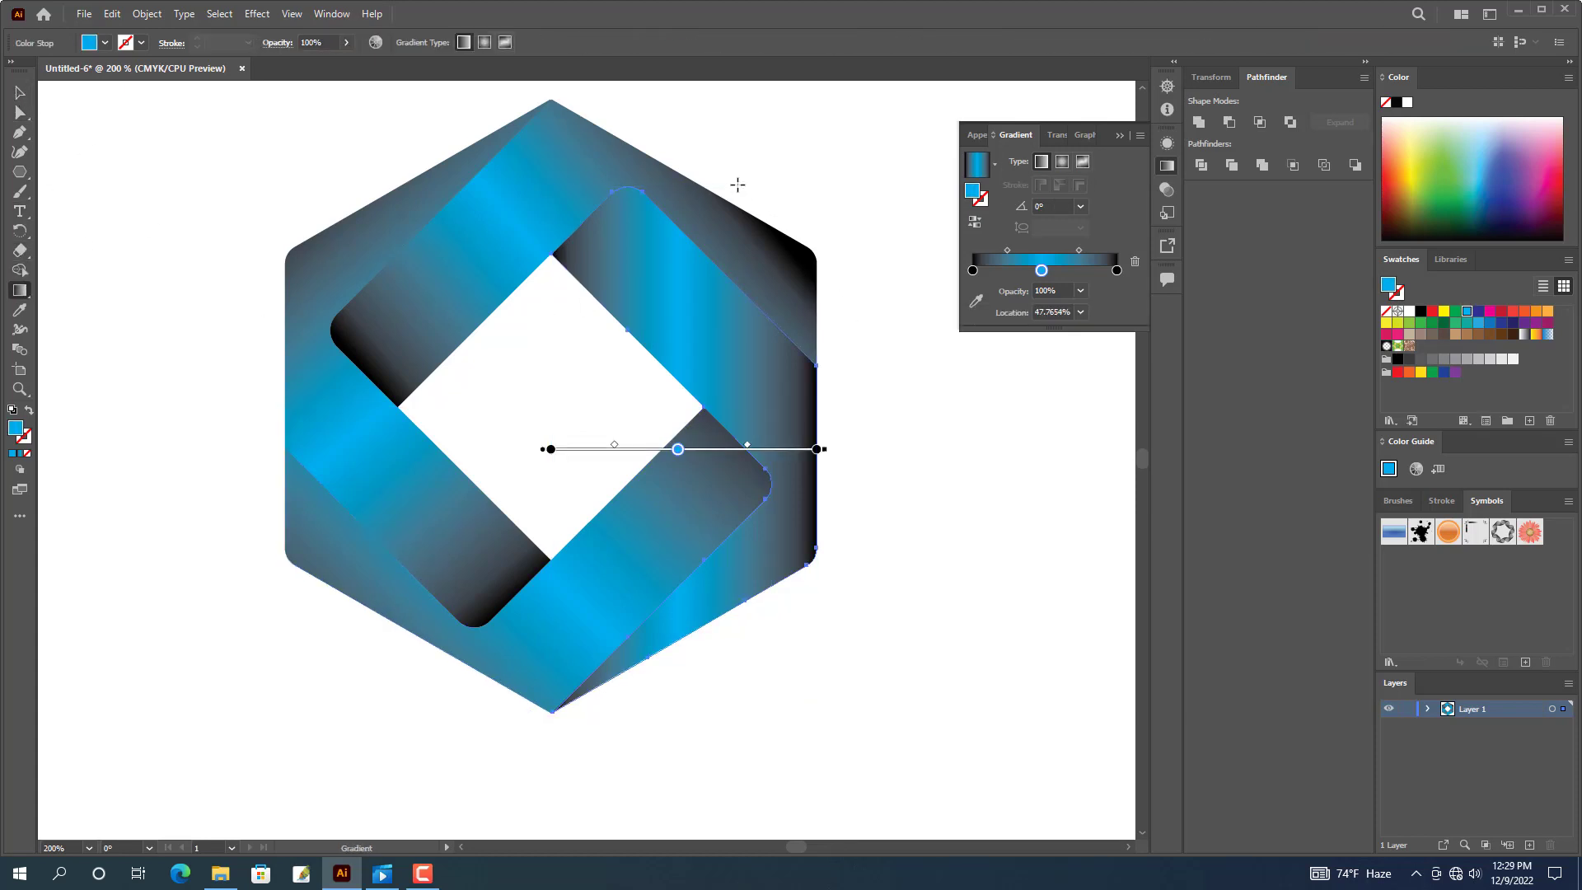
mouse_move(684, 137)
mouse_down()
mouse_move(891, 401)
mouse_move(959, 518)
mouse_up()
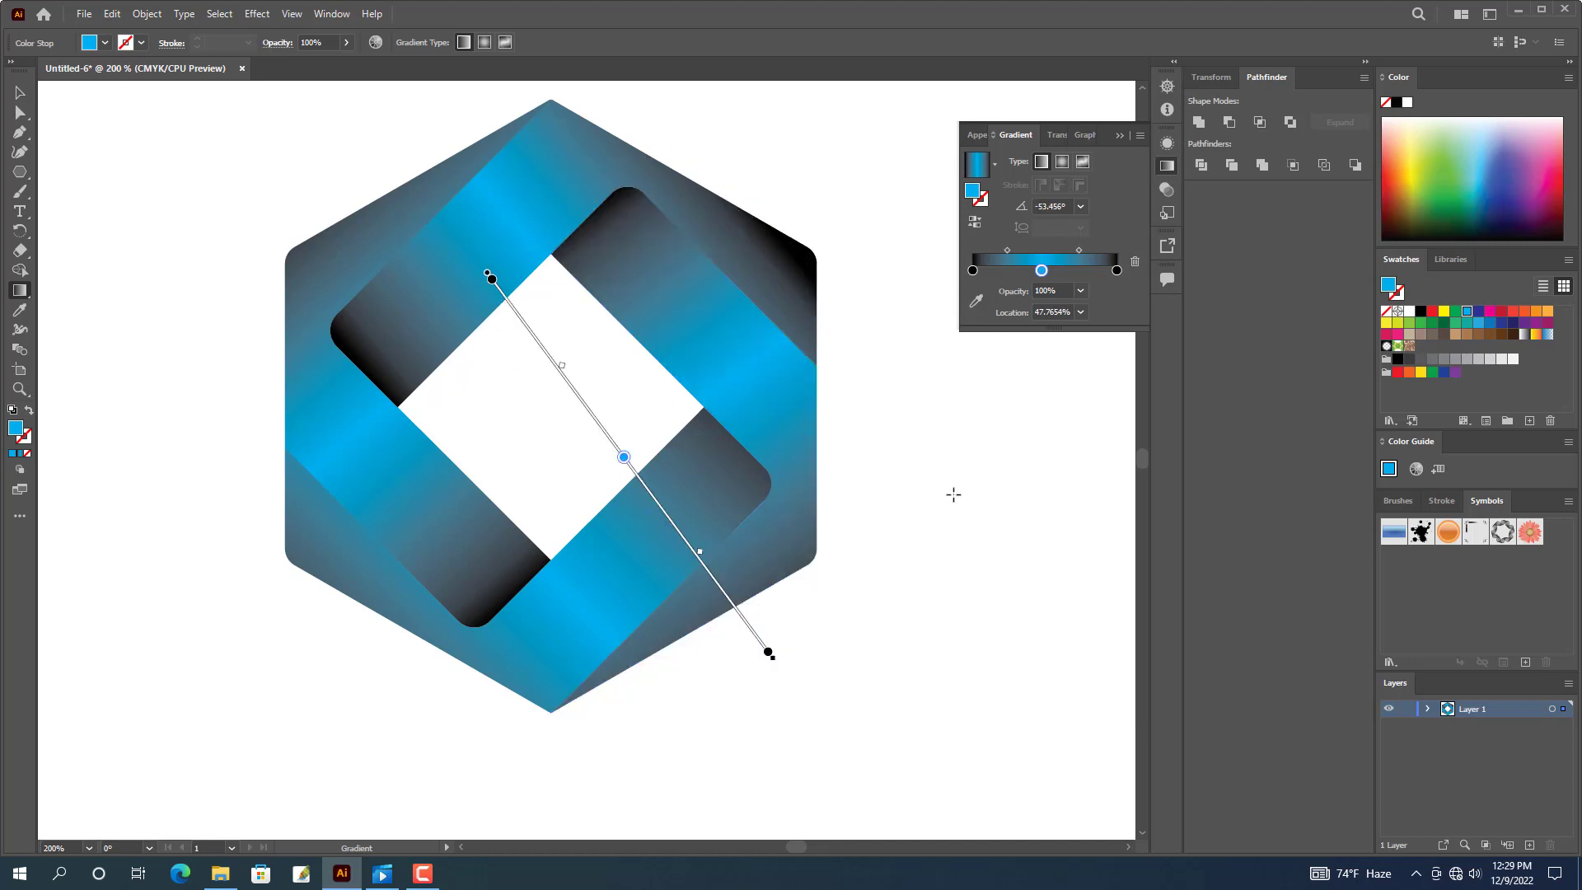
drag(910, 416, 642, 130)
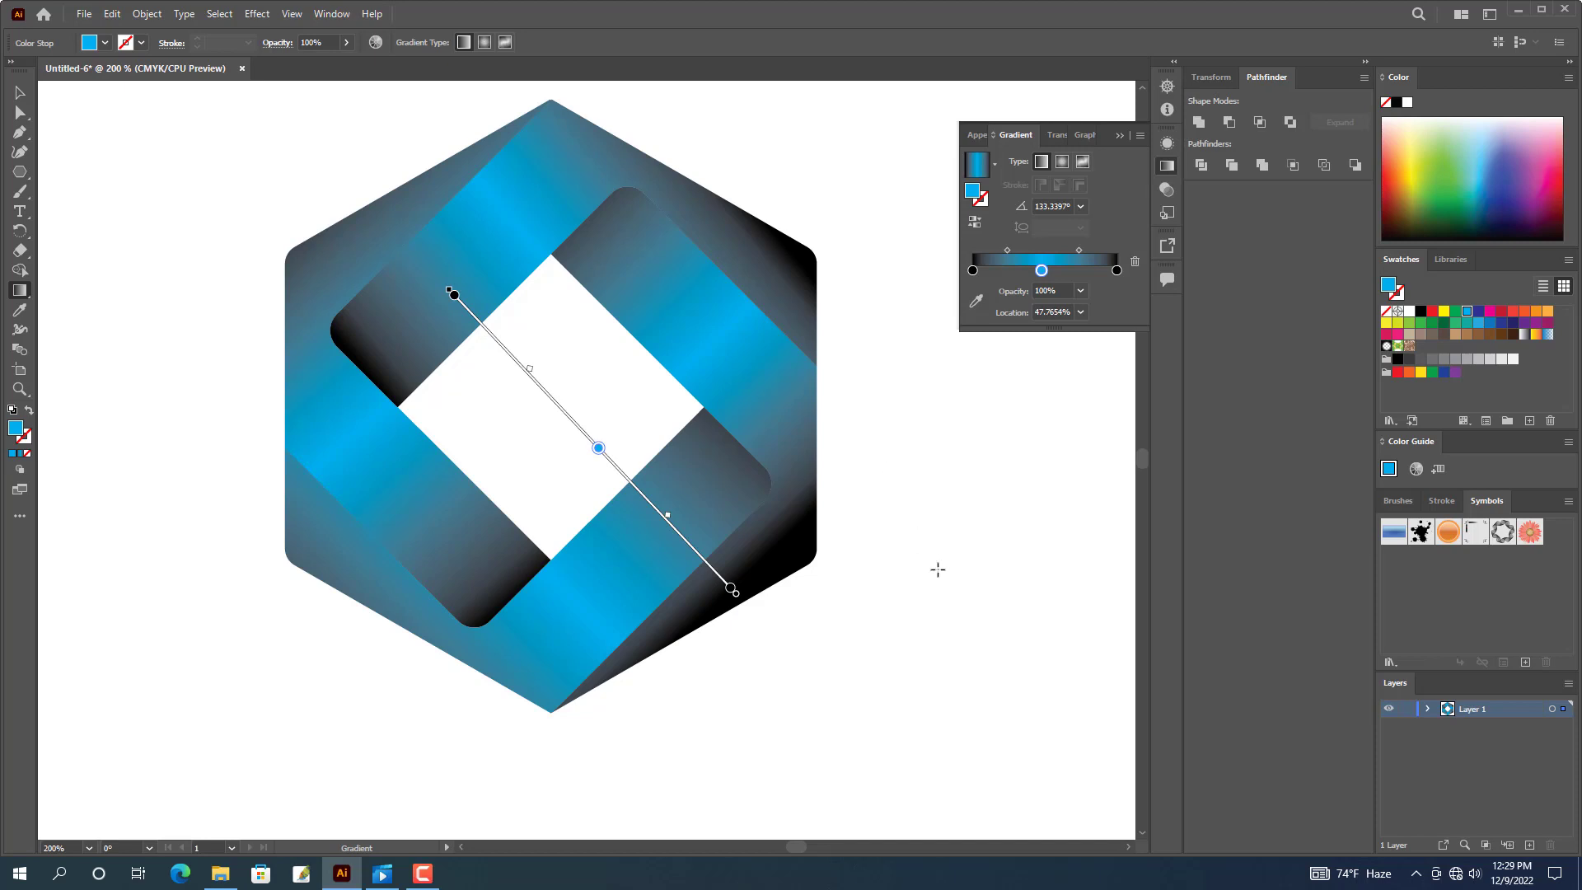
drag(938, 570, 660, 138)
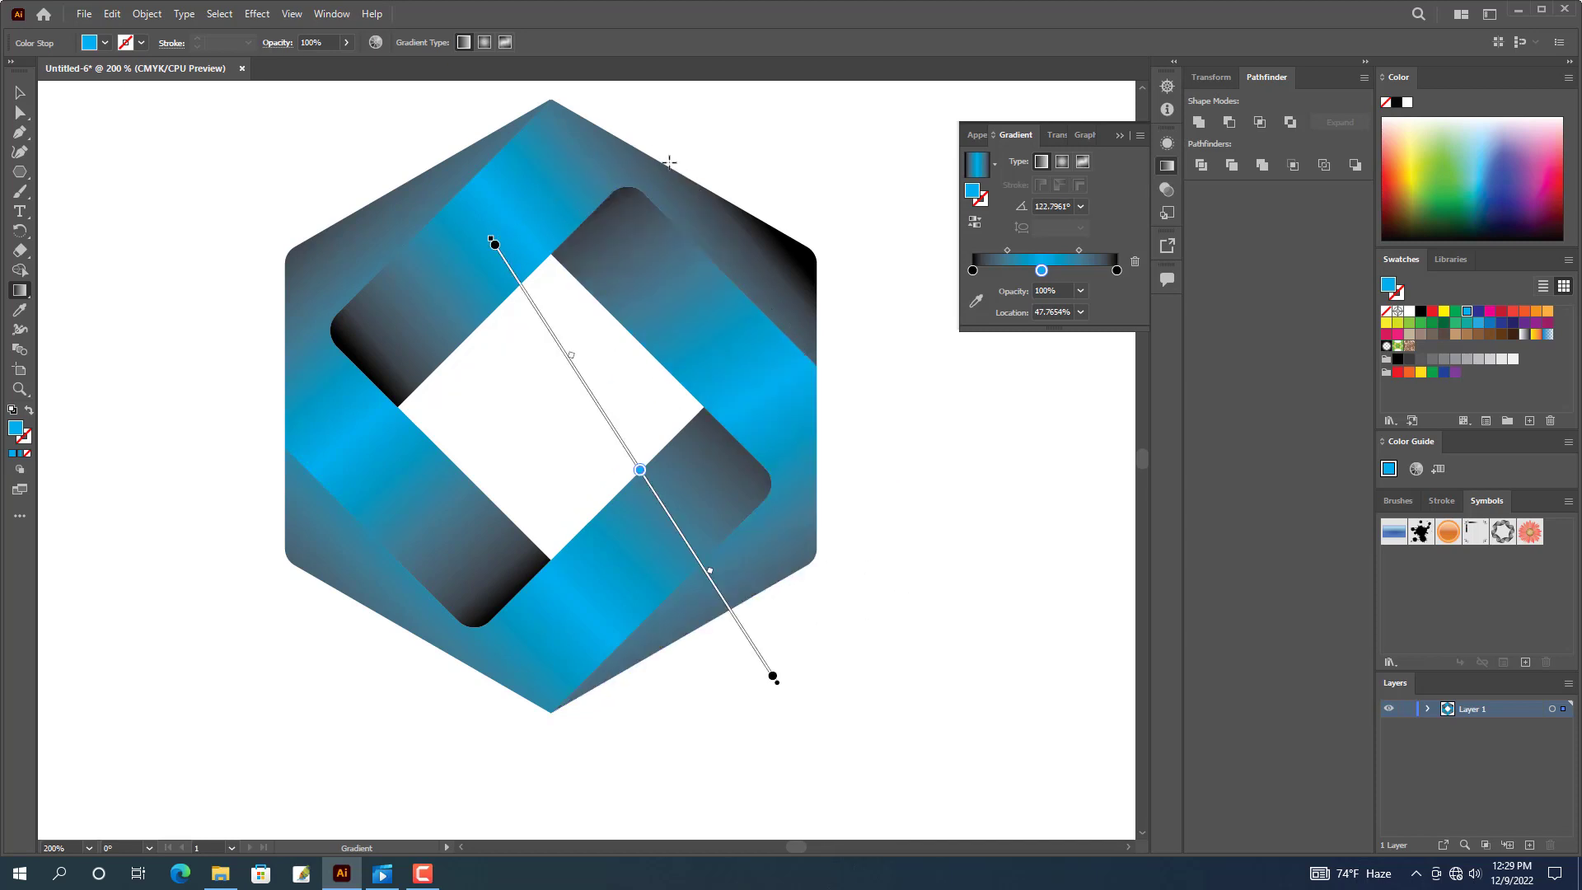
click(20, 92)
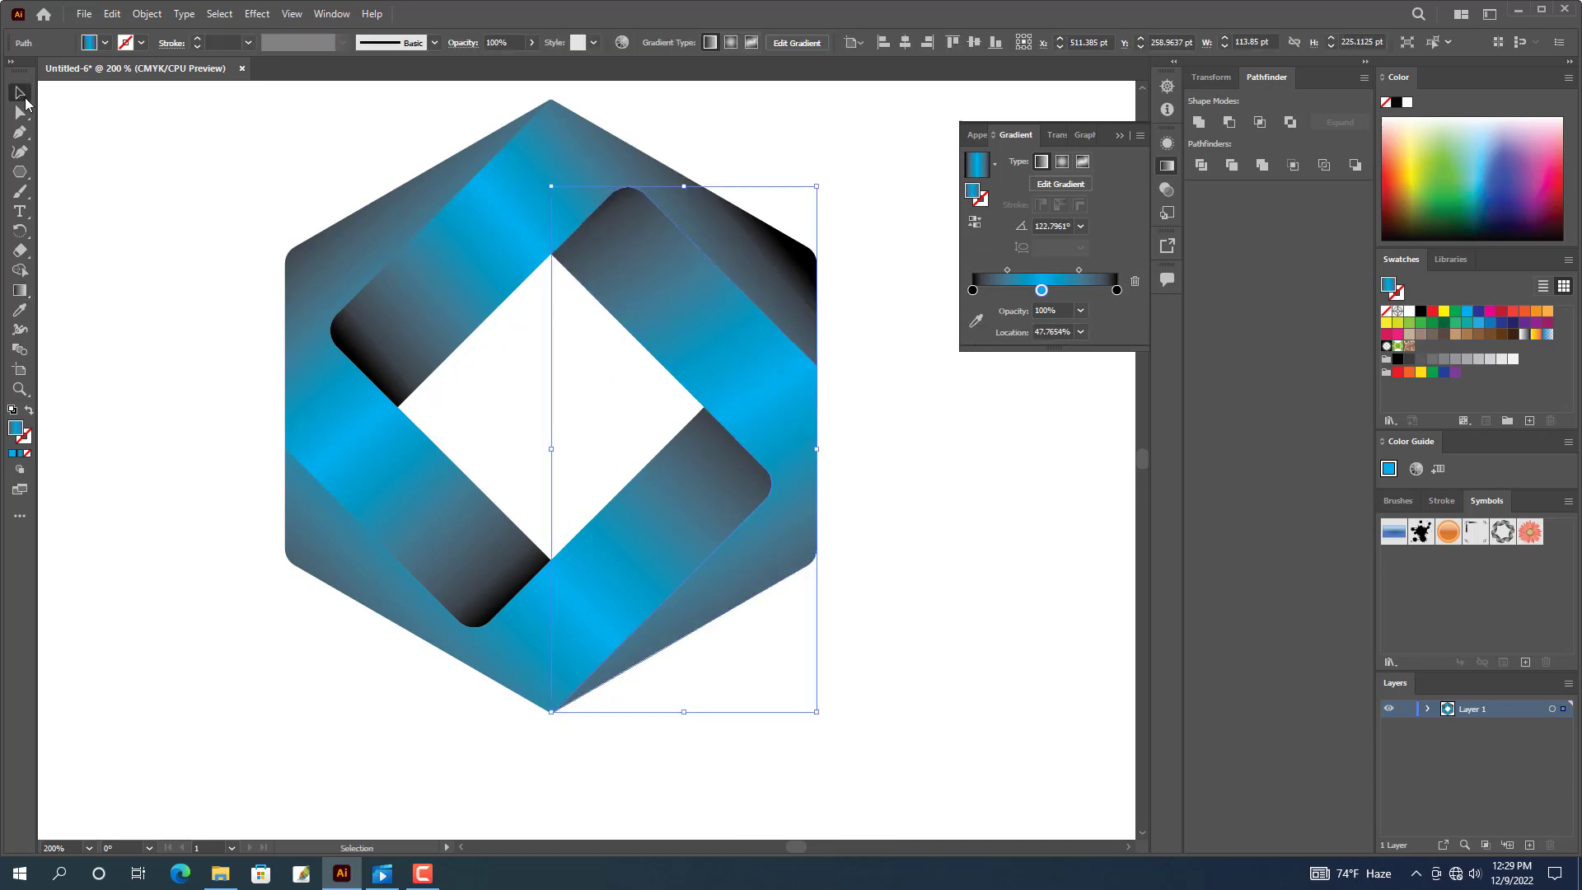
click(358, 171)
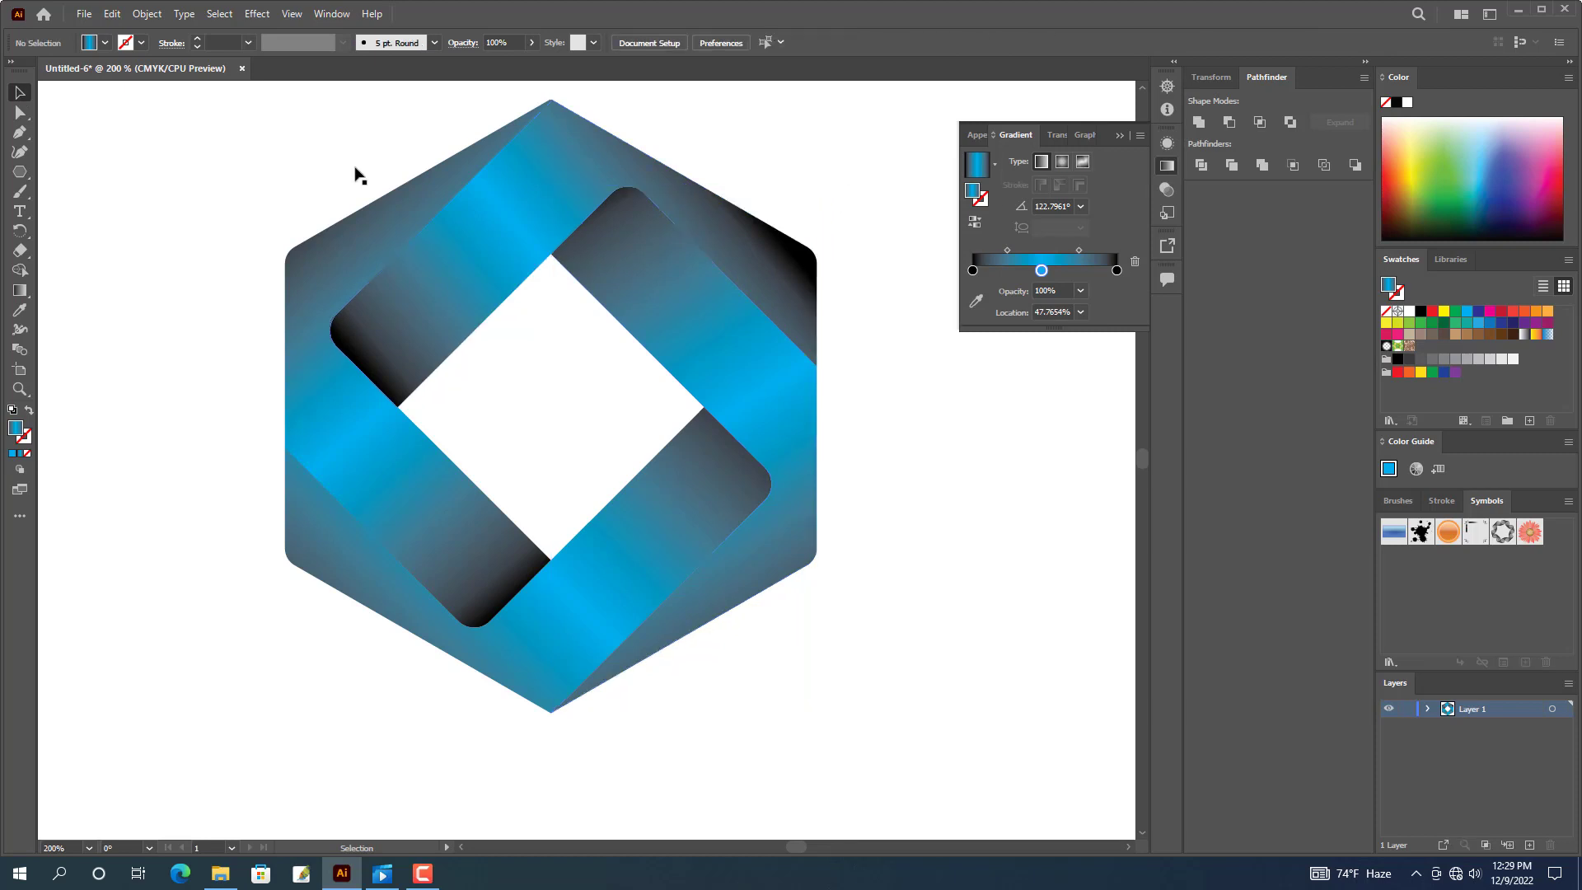
Draw a circle about 135.5 pt in diameter to the lower left of the hexagon with the Ellipse tool.
scroll(690, 494, down, 1)
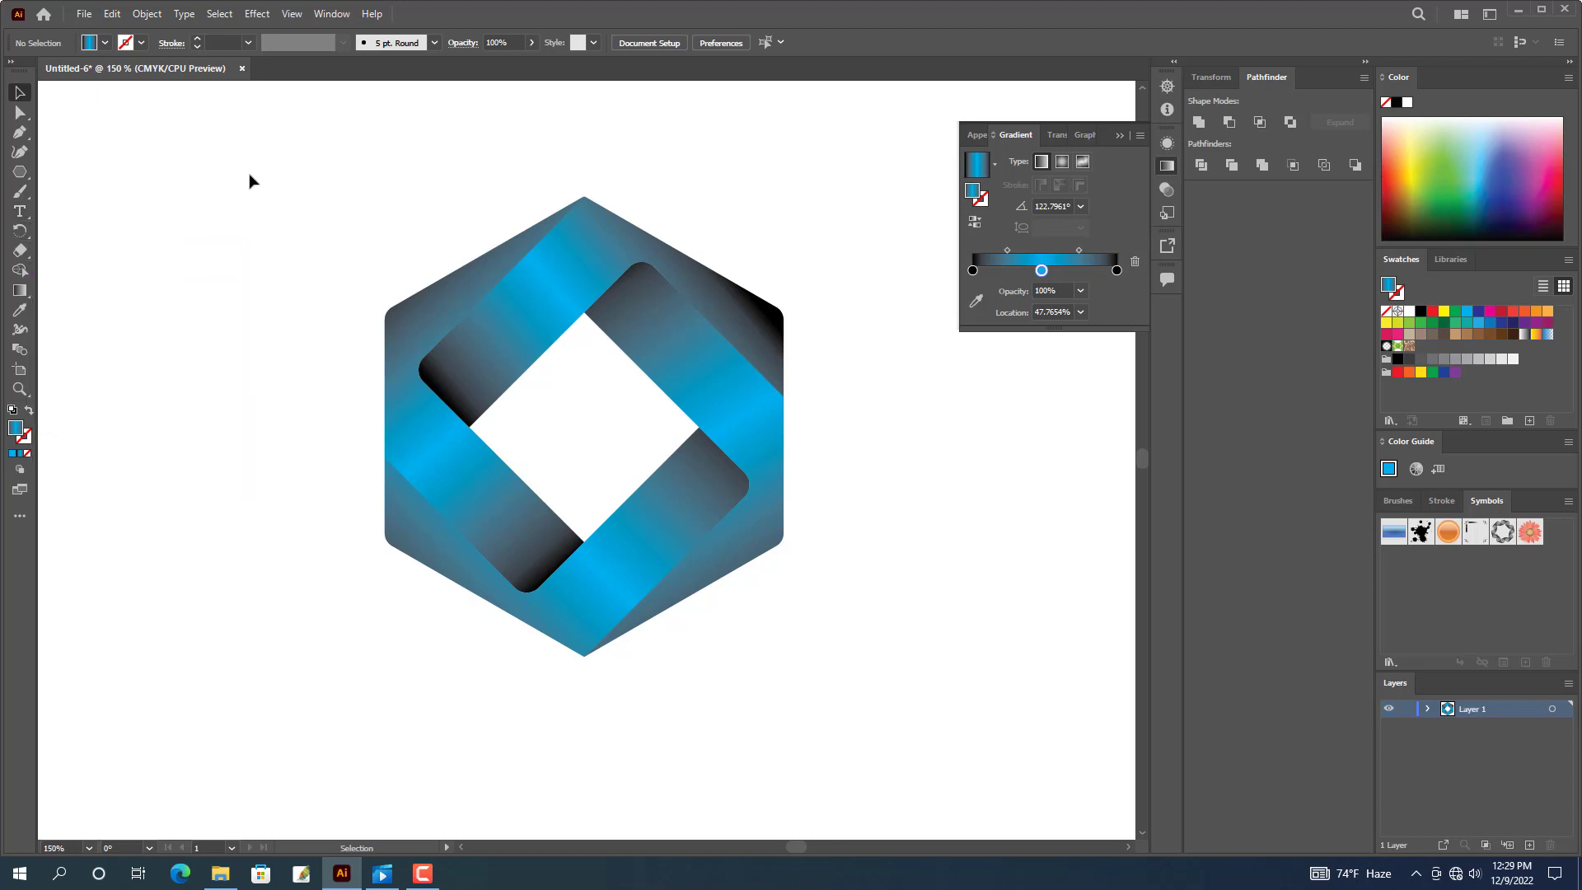
right_click(20, 175)
click(93, 211)
right_click(20, 171)
click(92, 192)
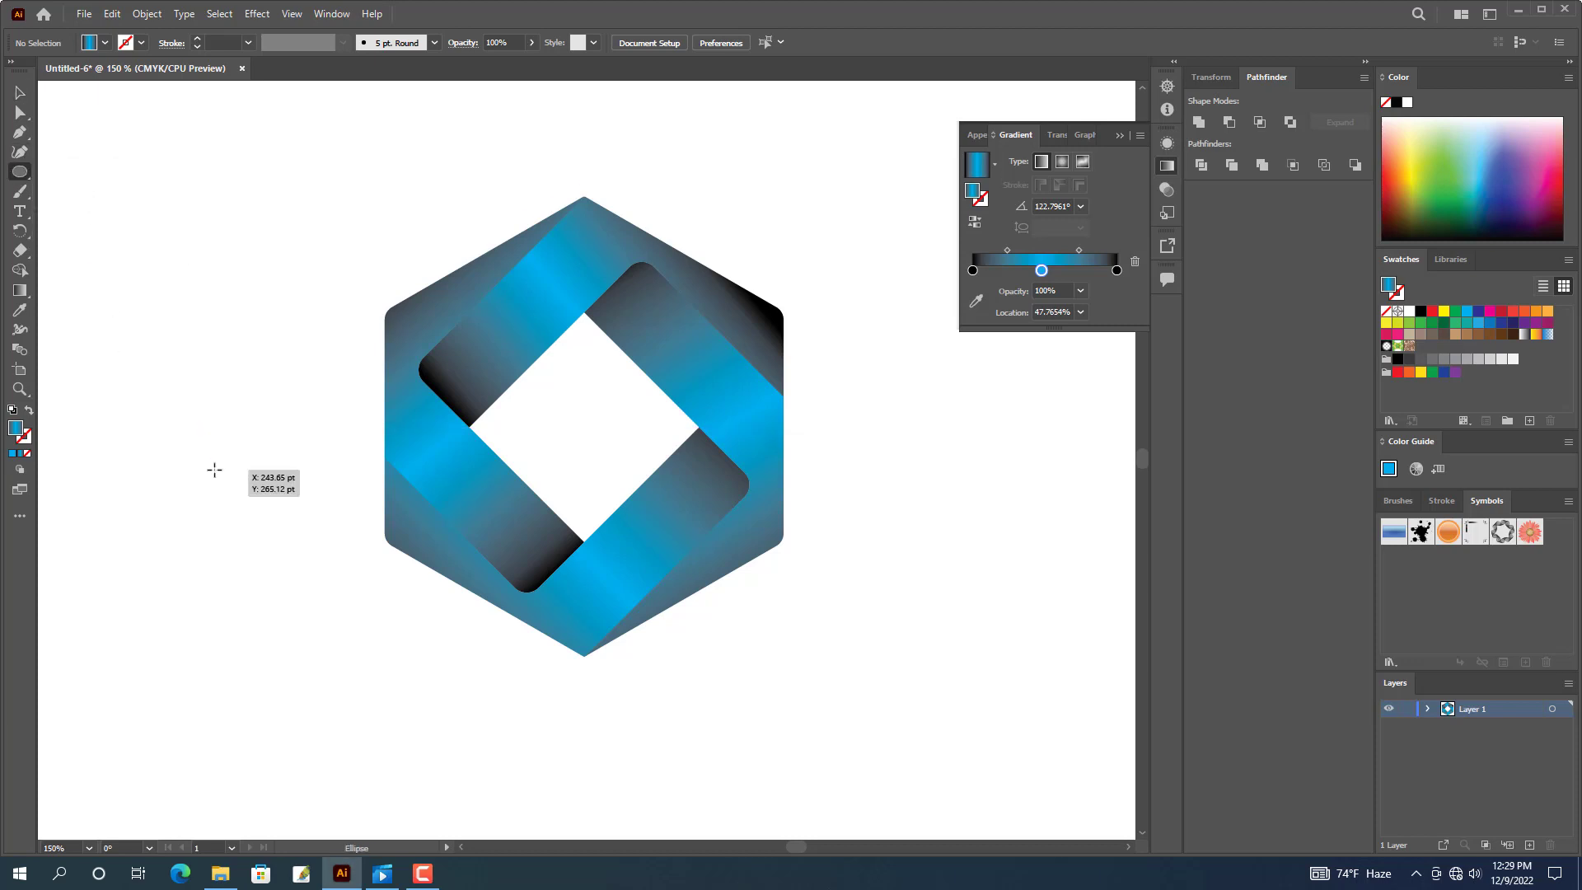
mouse_move(138, 472)
mouse_down()
mouse_move(311, 565)
mouse_move(368, 628)
mouse_move(365, 581)
mouse_up()
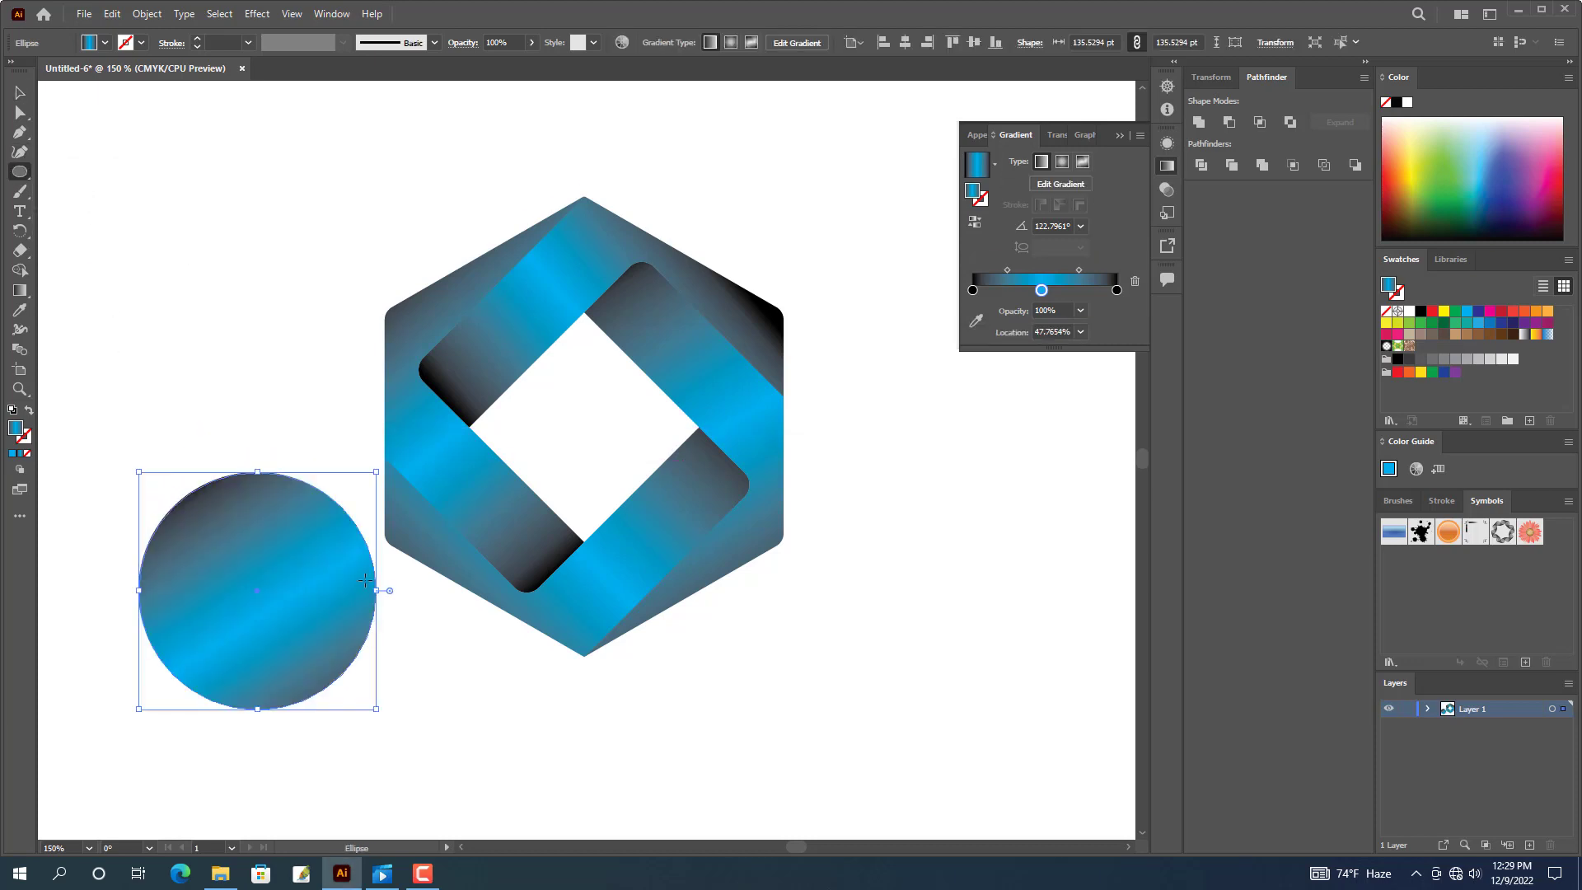
Fill the circle with the White, Black gradient as a reversed radial and move it over the hexagon's bottom corner.
click(995, 167)
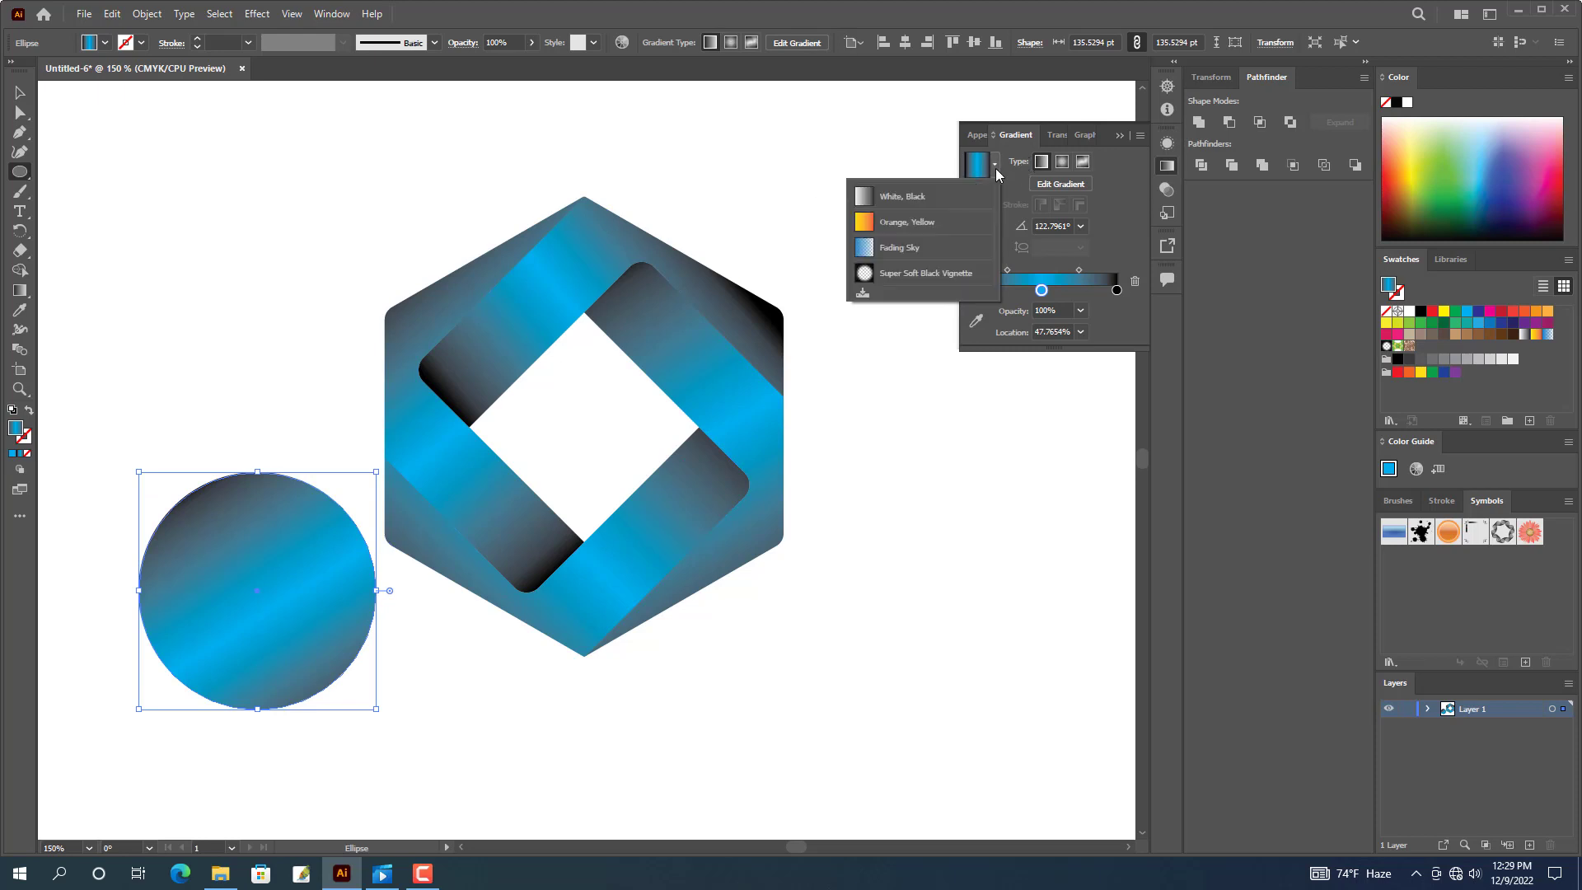
click(914, 196)
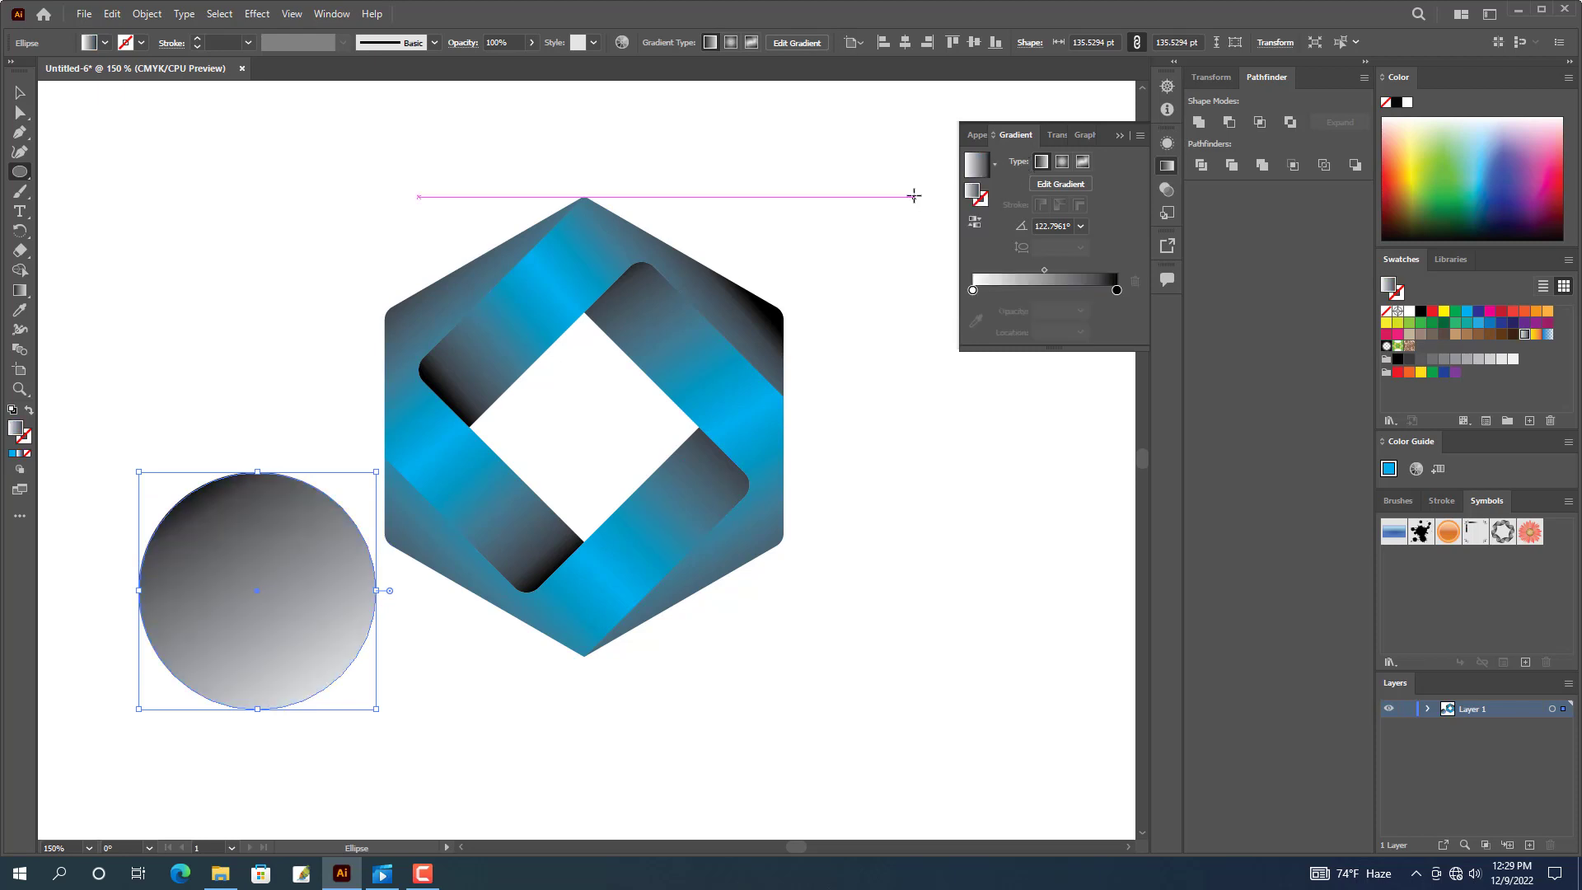
click(1061, 163)
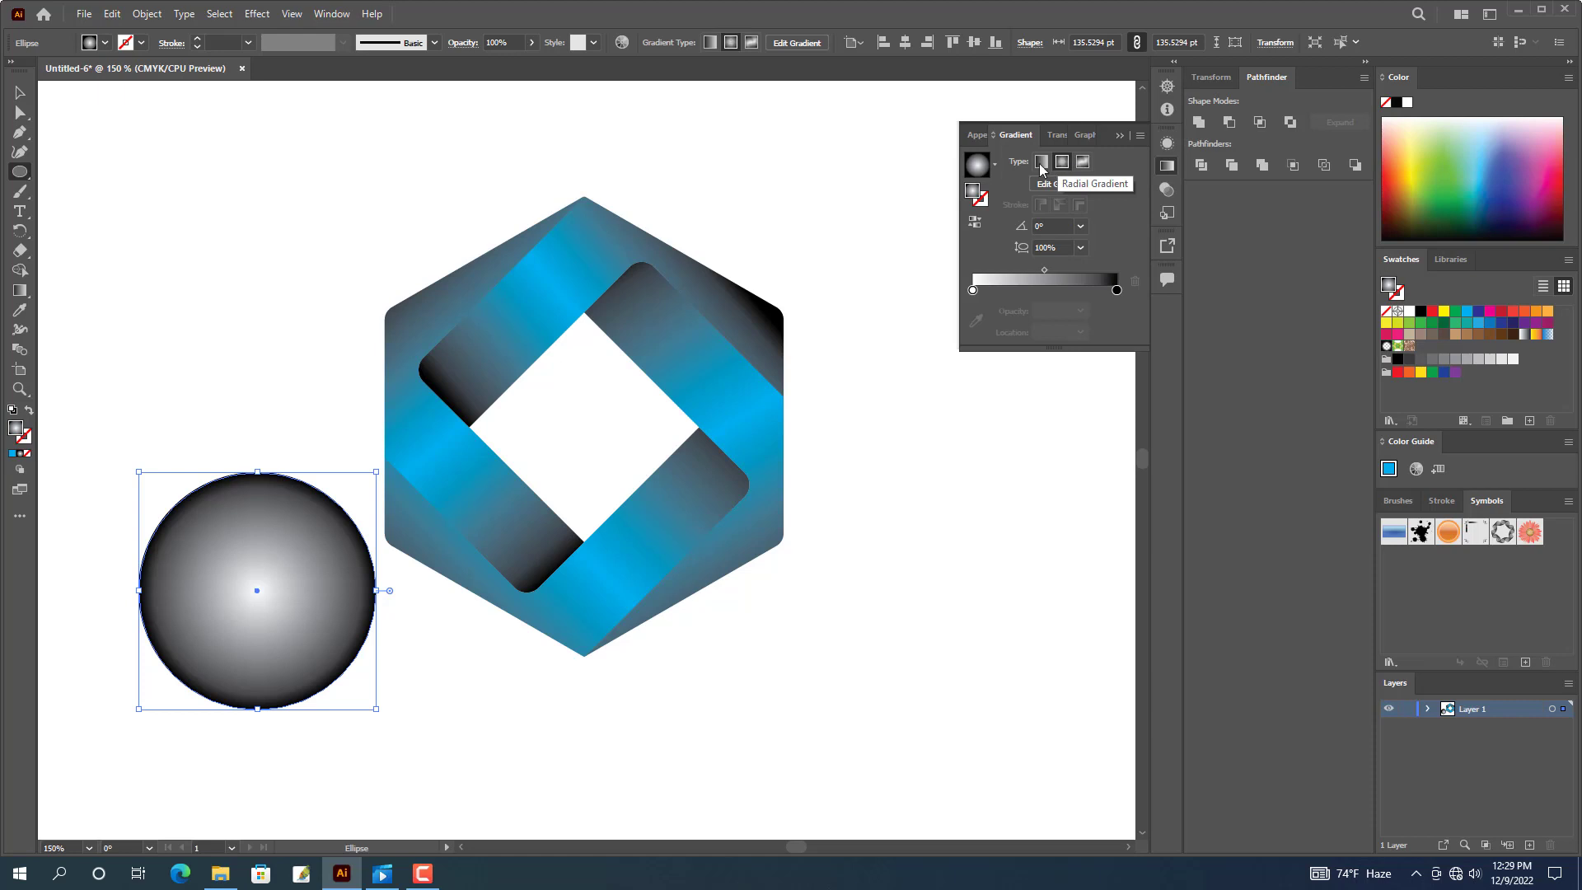
click(977, 223)
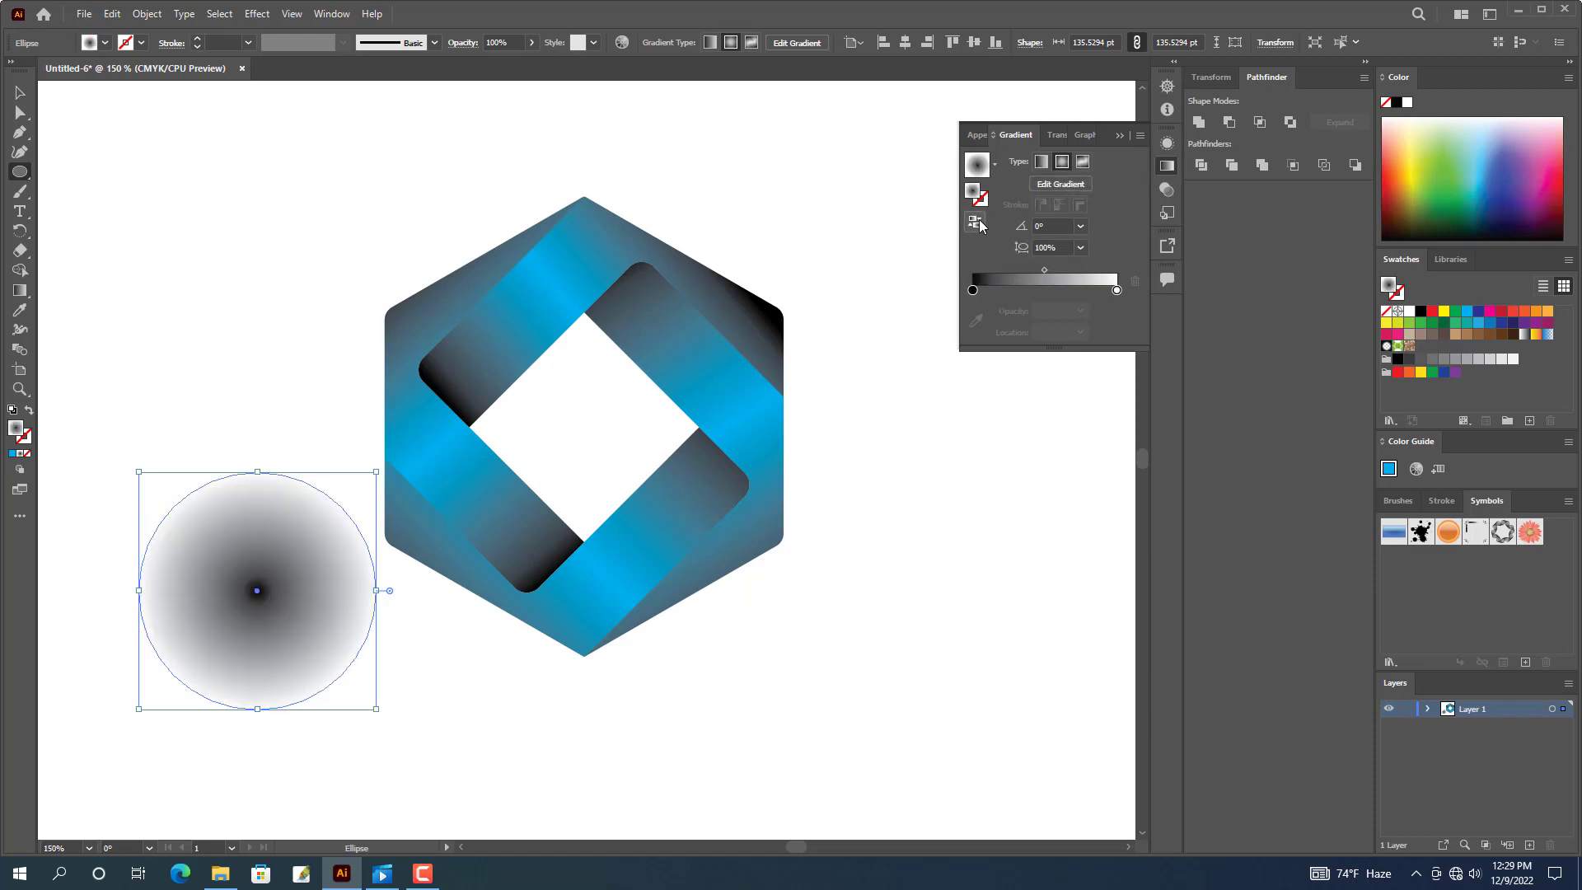
click(20, 93)
drag(268, 610, 684, 682)
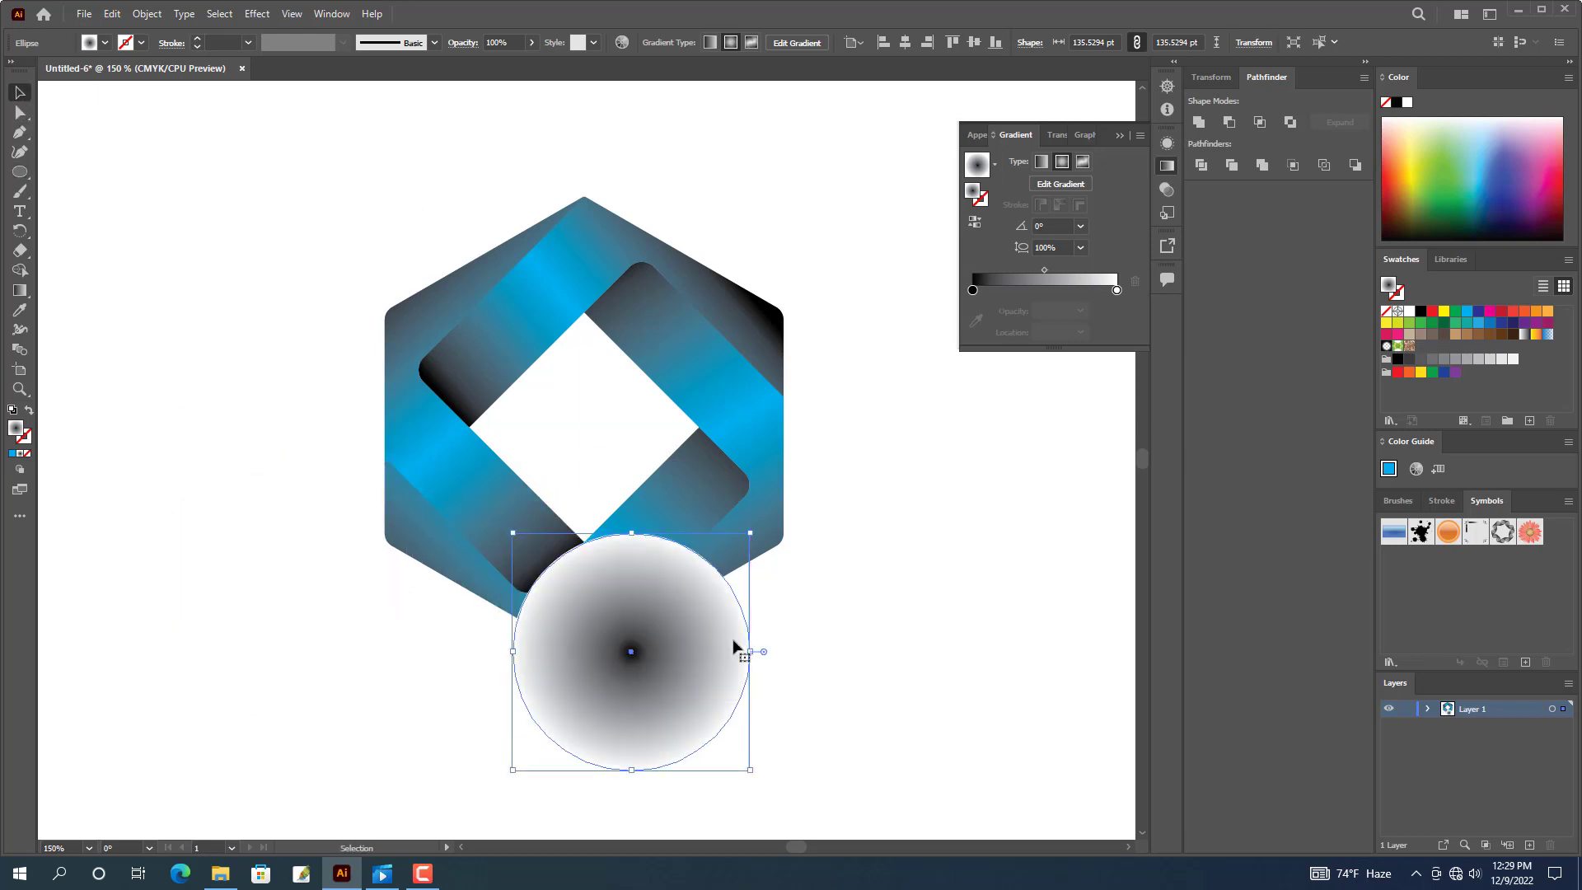
Set the opacity of the circle's outer white gradient stop to 0% and shift the gradient midpoint to about 45.5%.
click(1119, 290)
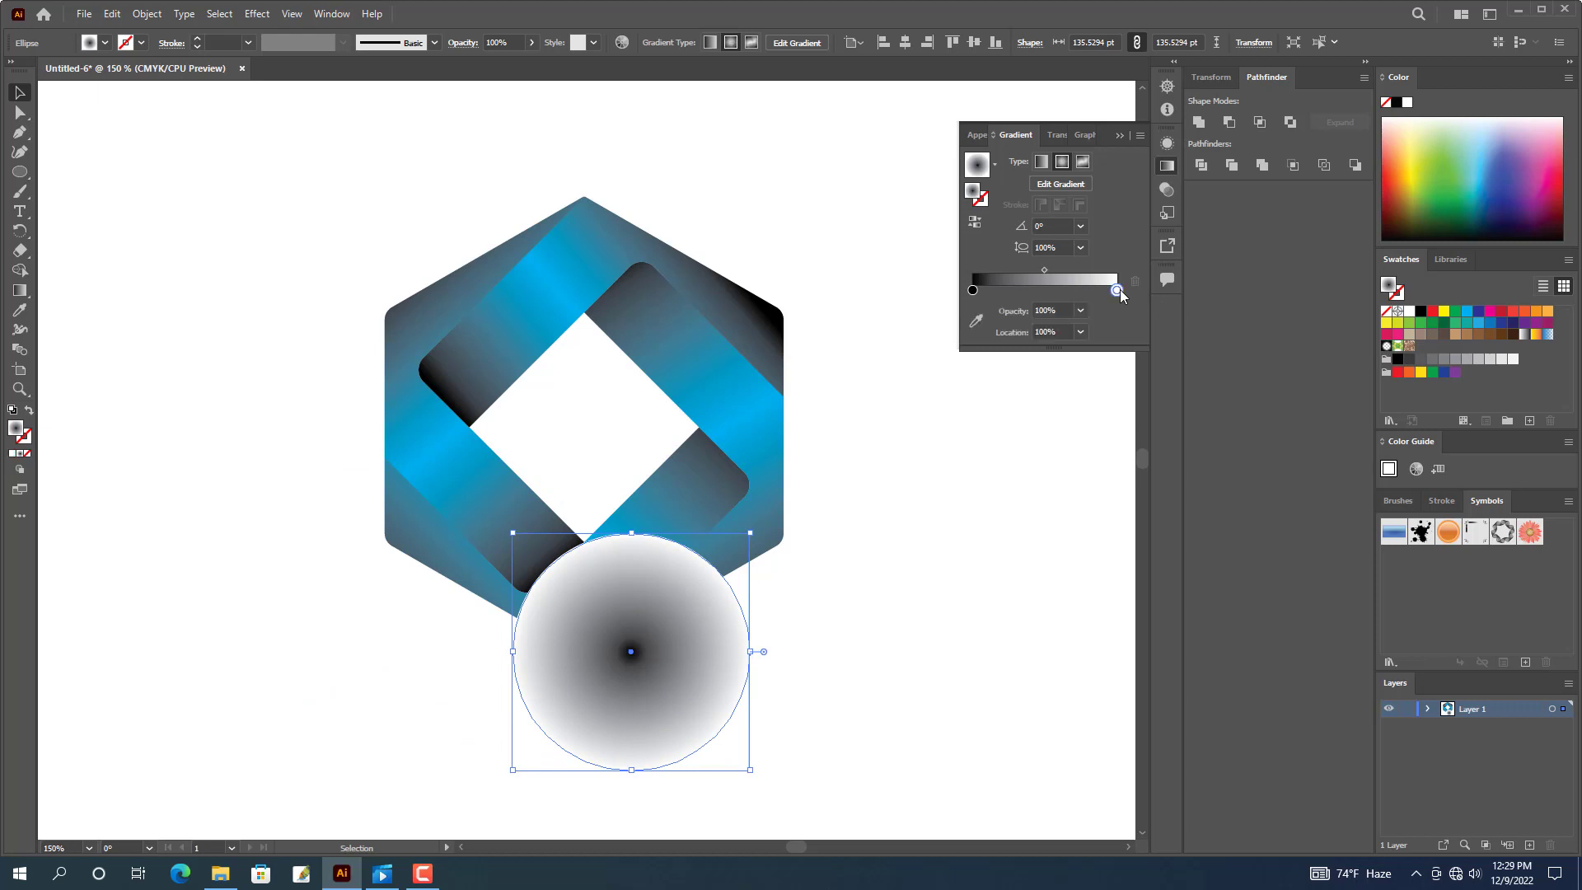
click(1081, 311)
click(1098, 328)
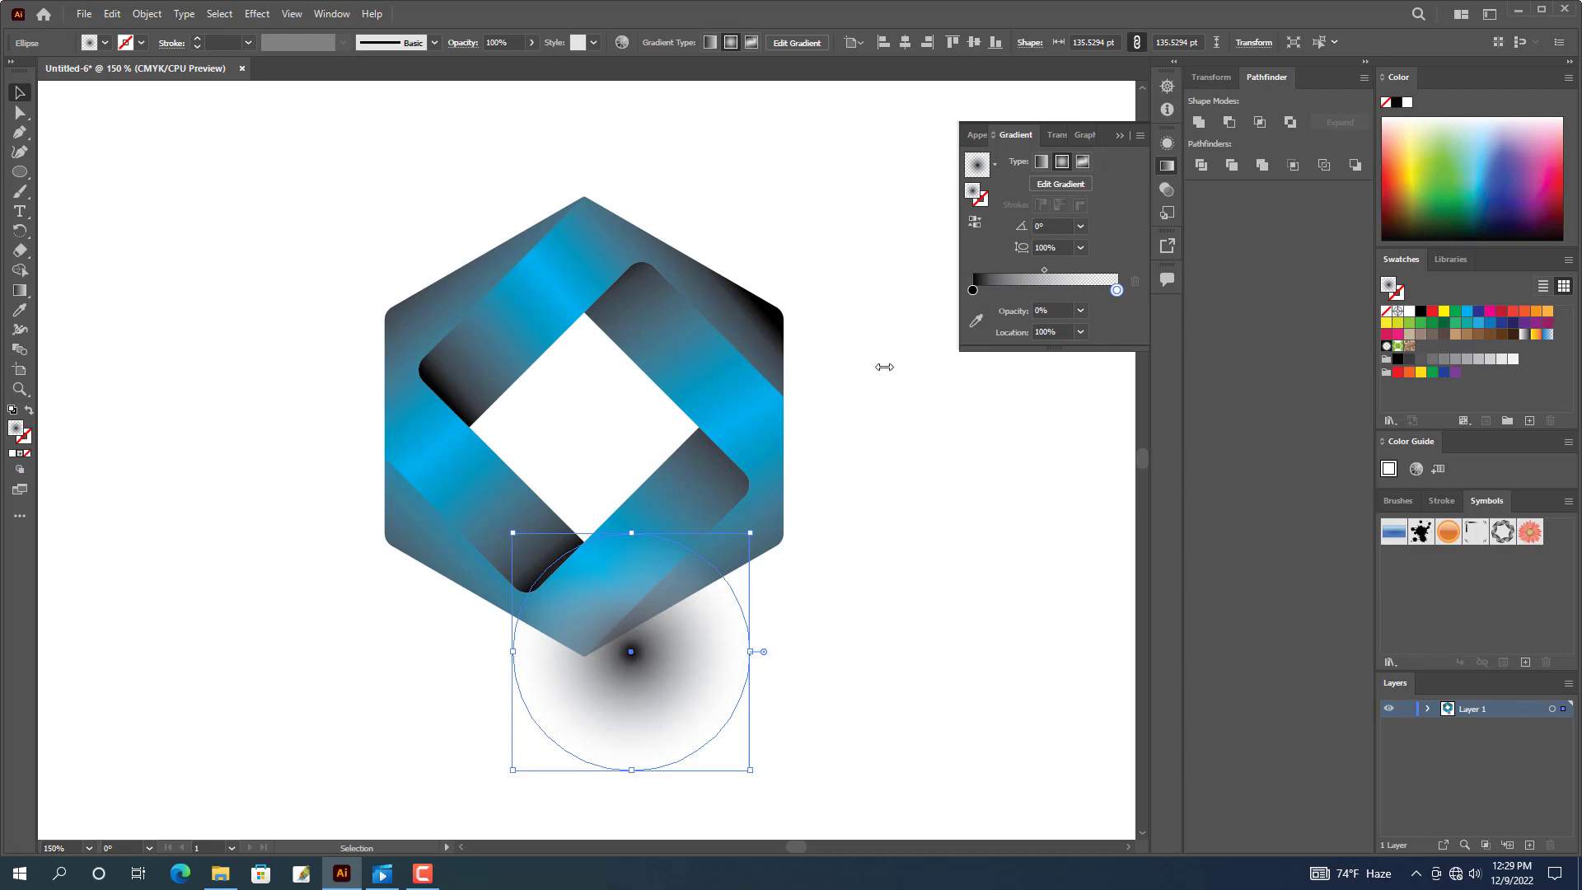
drag(665, 656, 652, 658)
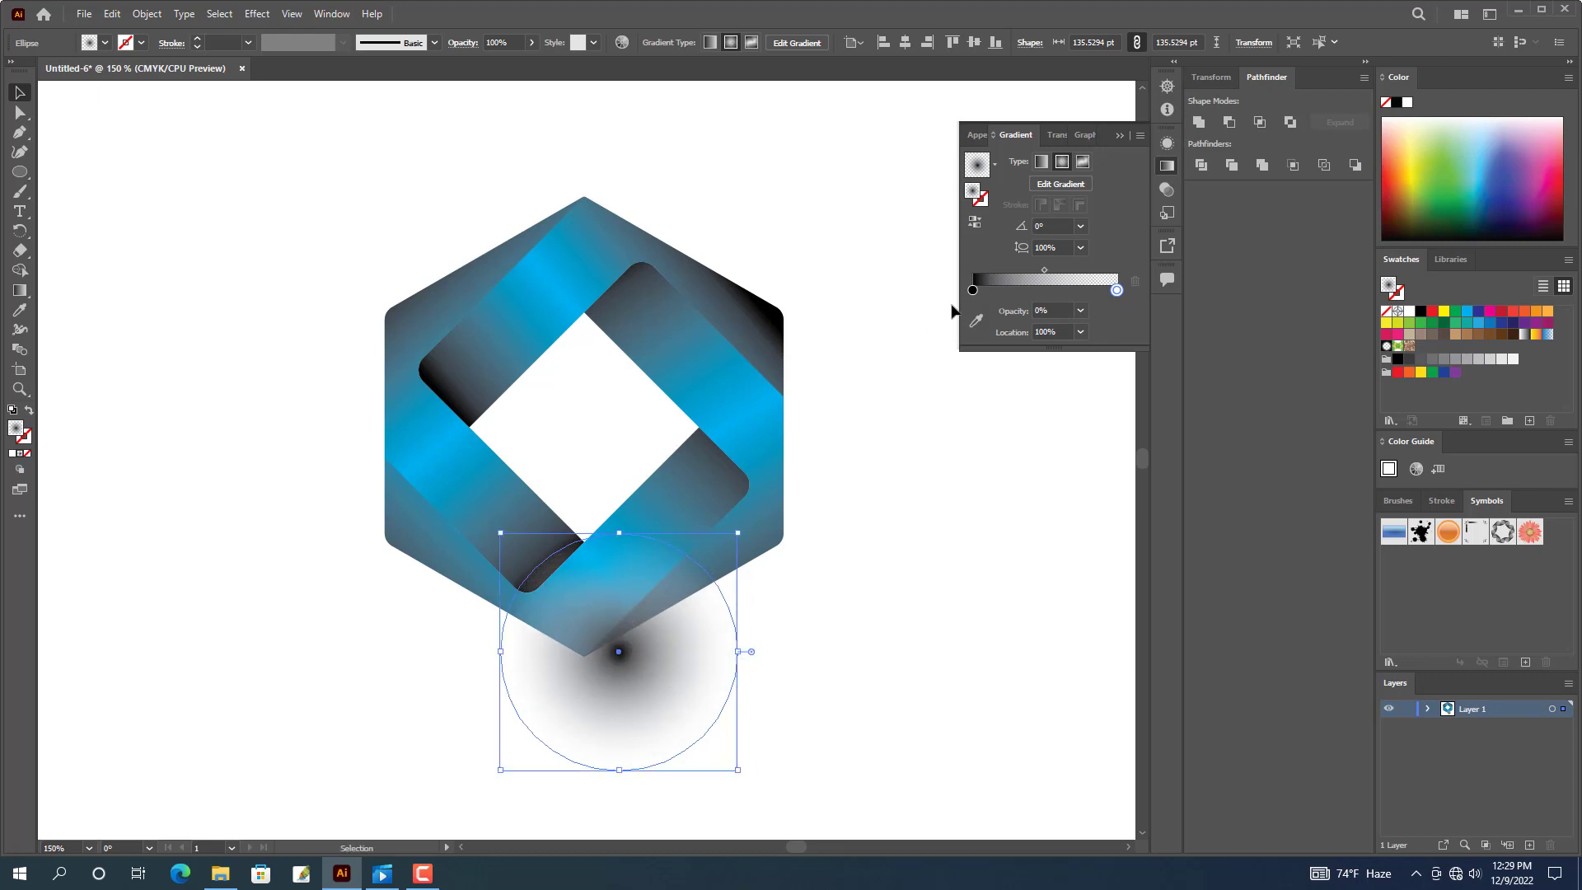
click(1044, 270)
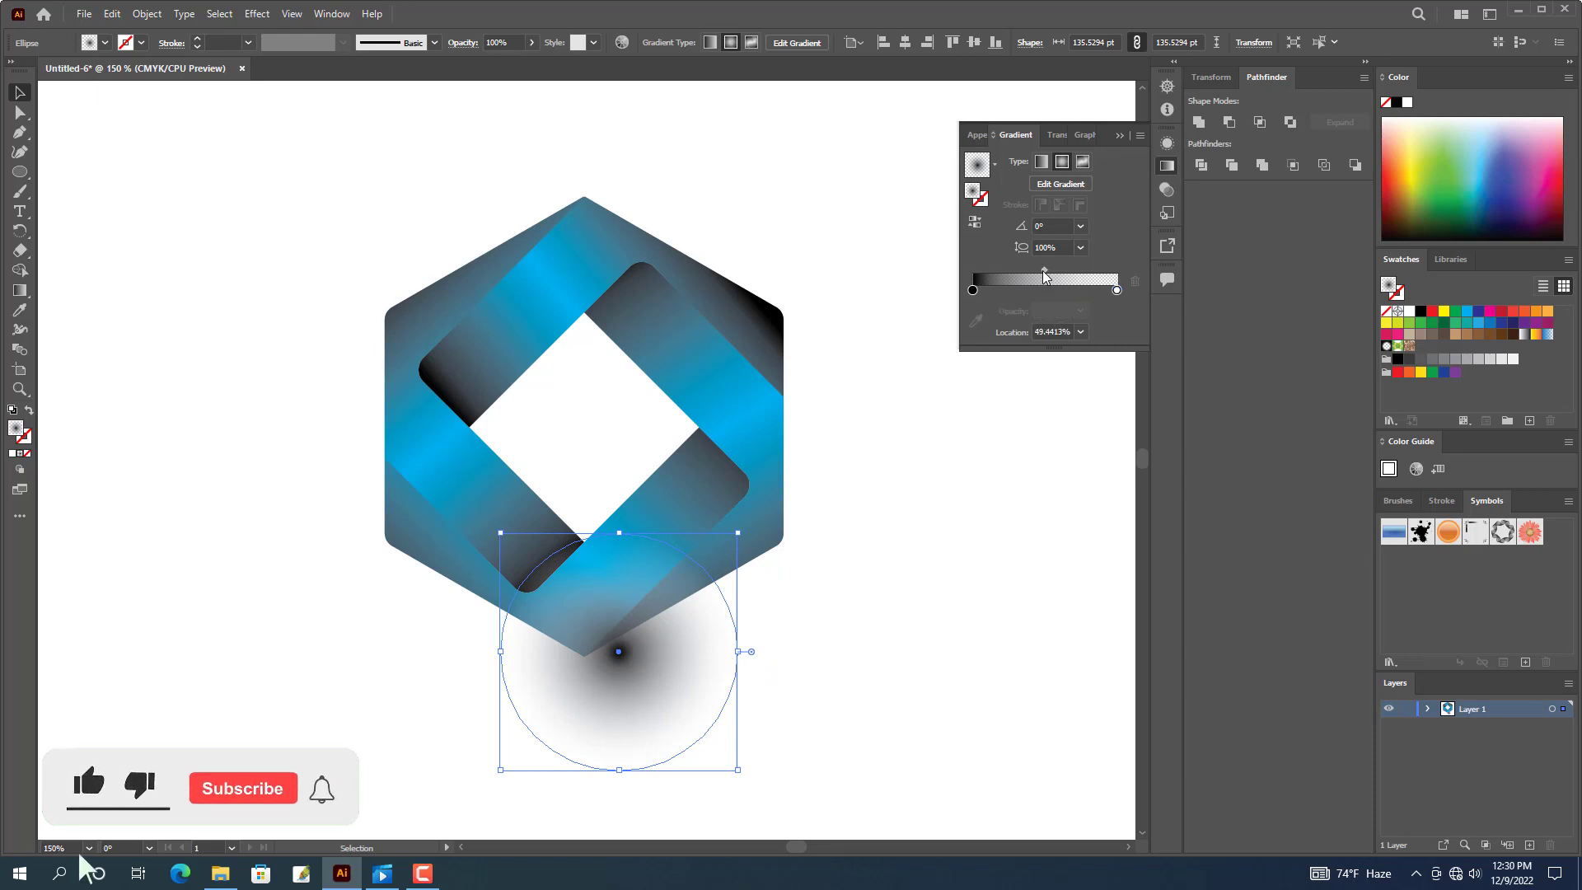
drag(1041, 271, 1039, 269)
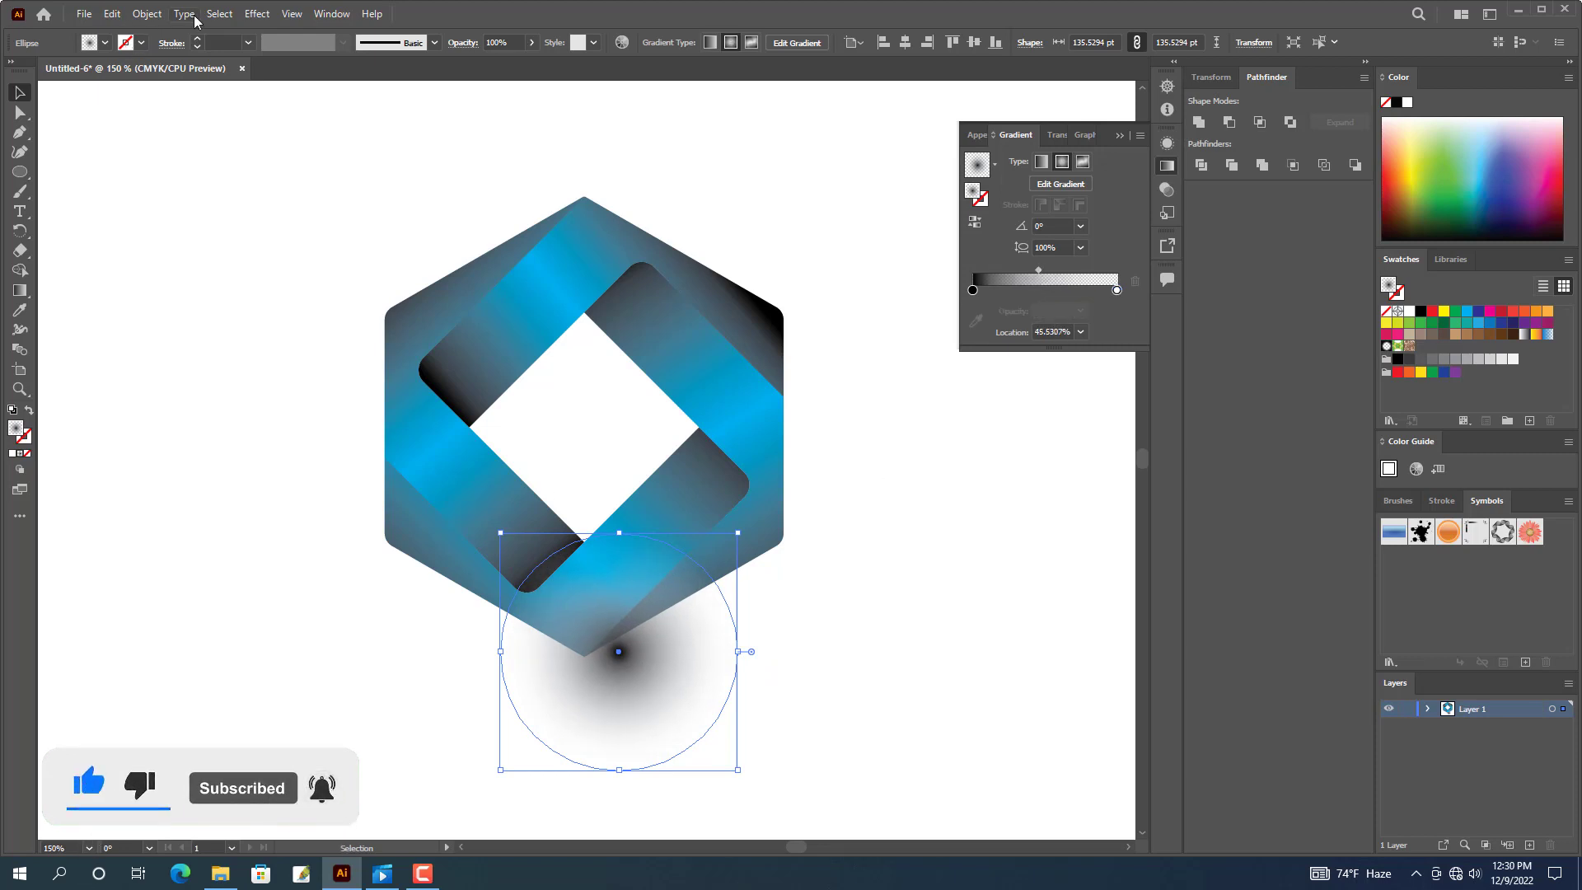
Set the blending mode of the radial-gradient circle to Multiply.
click(329, 14)
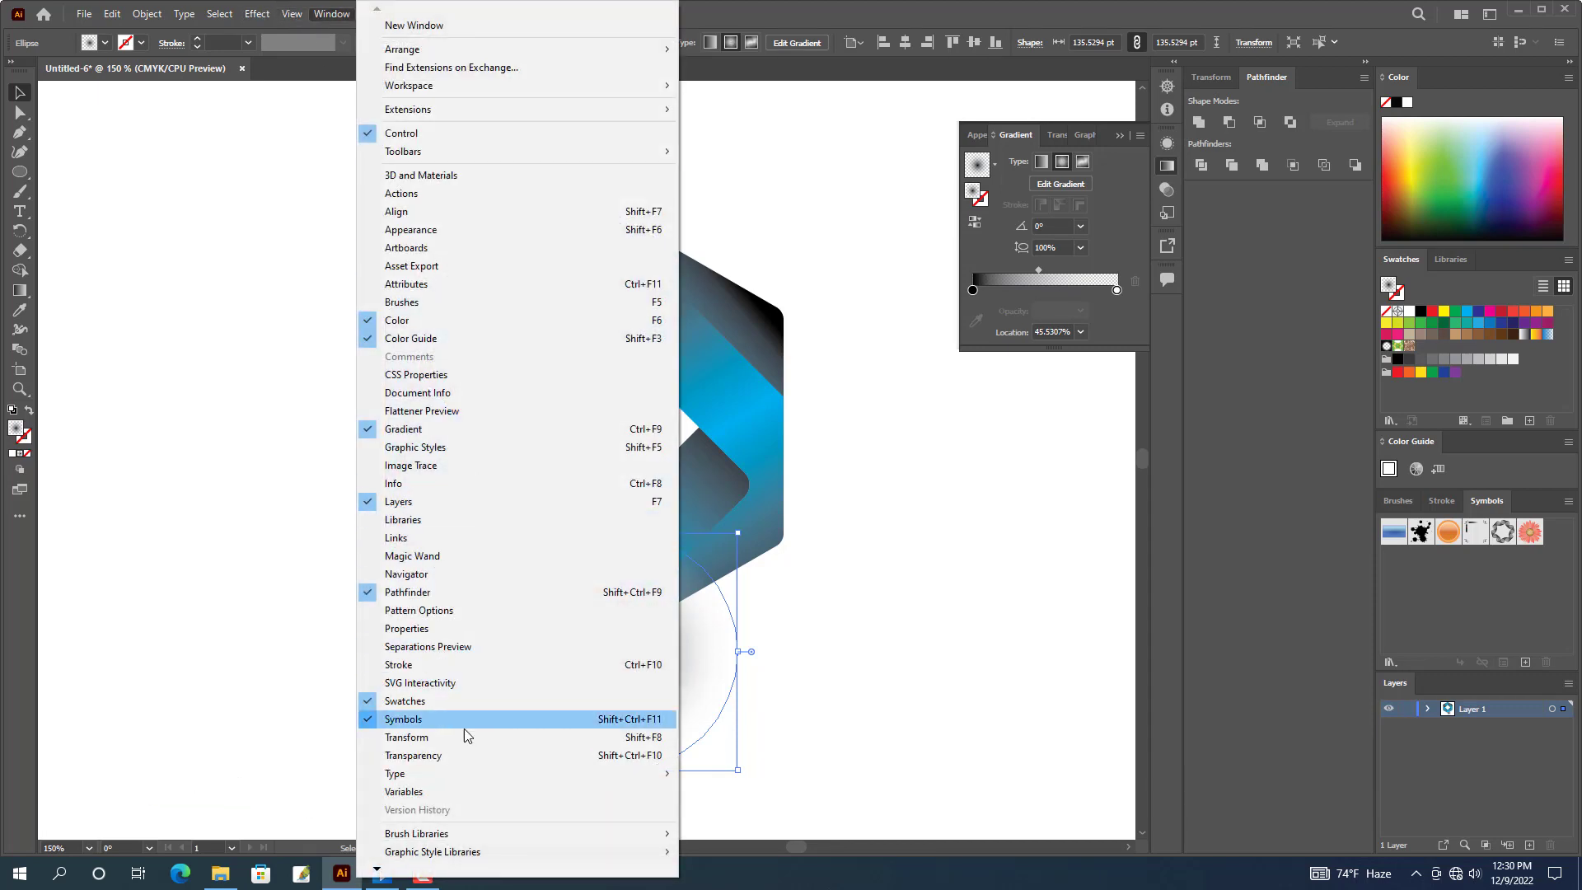
click(448, 755)
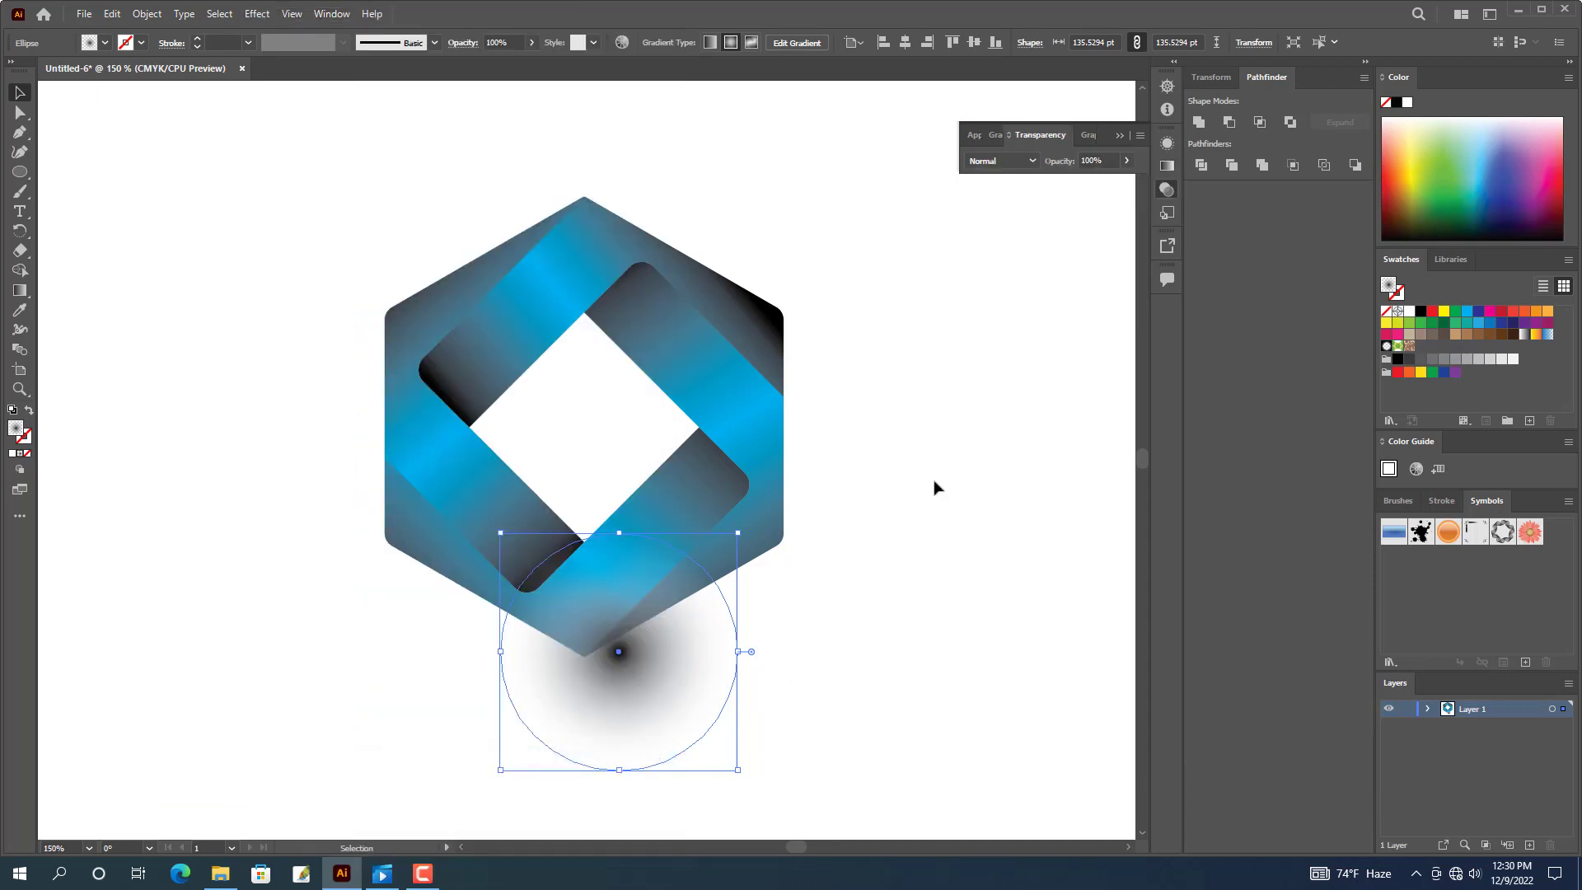
click(1030, 164)
click(999, 218)
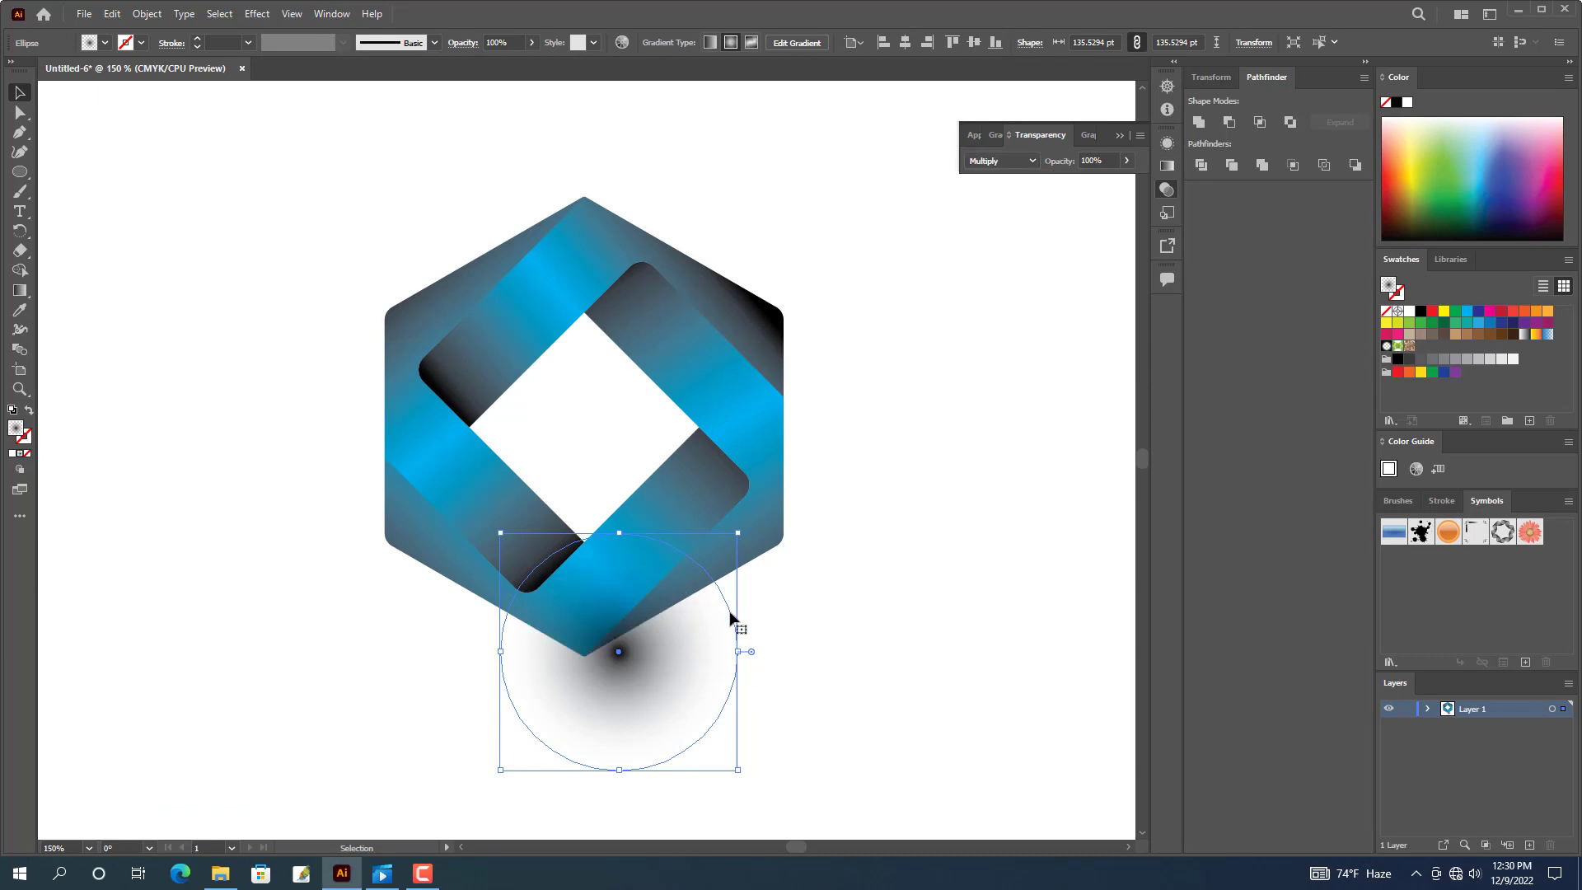
Flatten and widen the gradient circle into a thin ellipse about 255 pt wide and 20 pt high, and deselect it.
drag(621, 534, 625, 753)
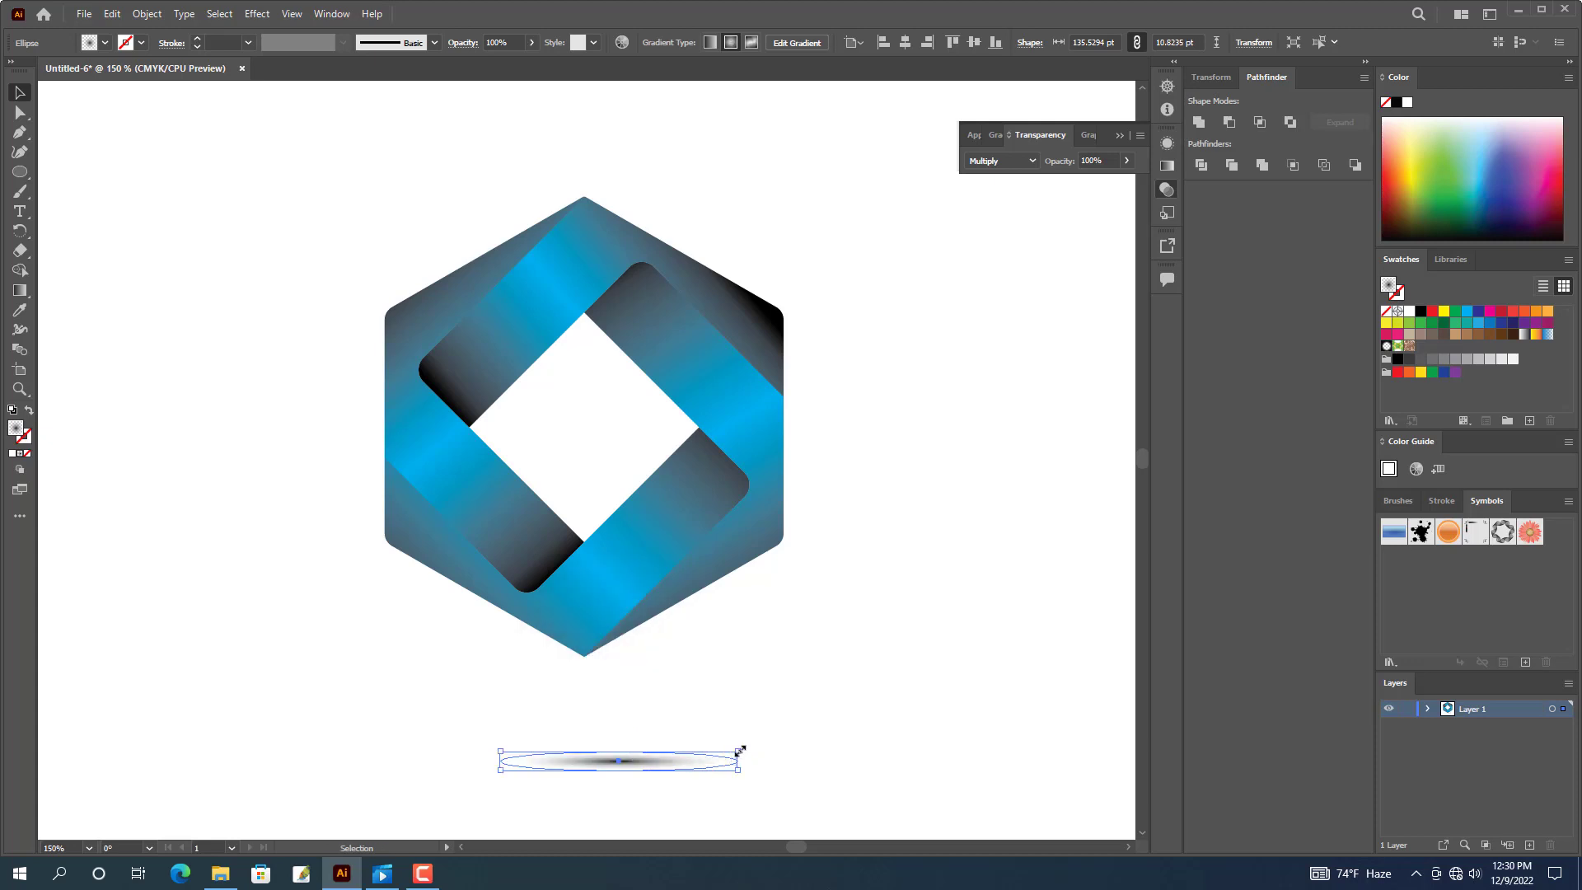
drag(740, 752, 946, 733)
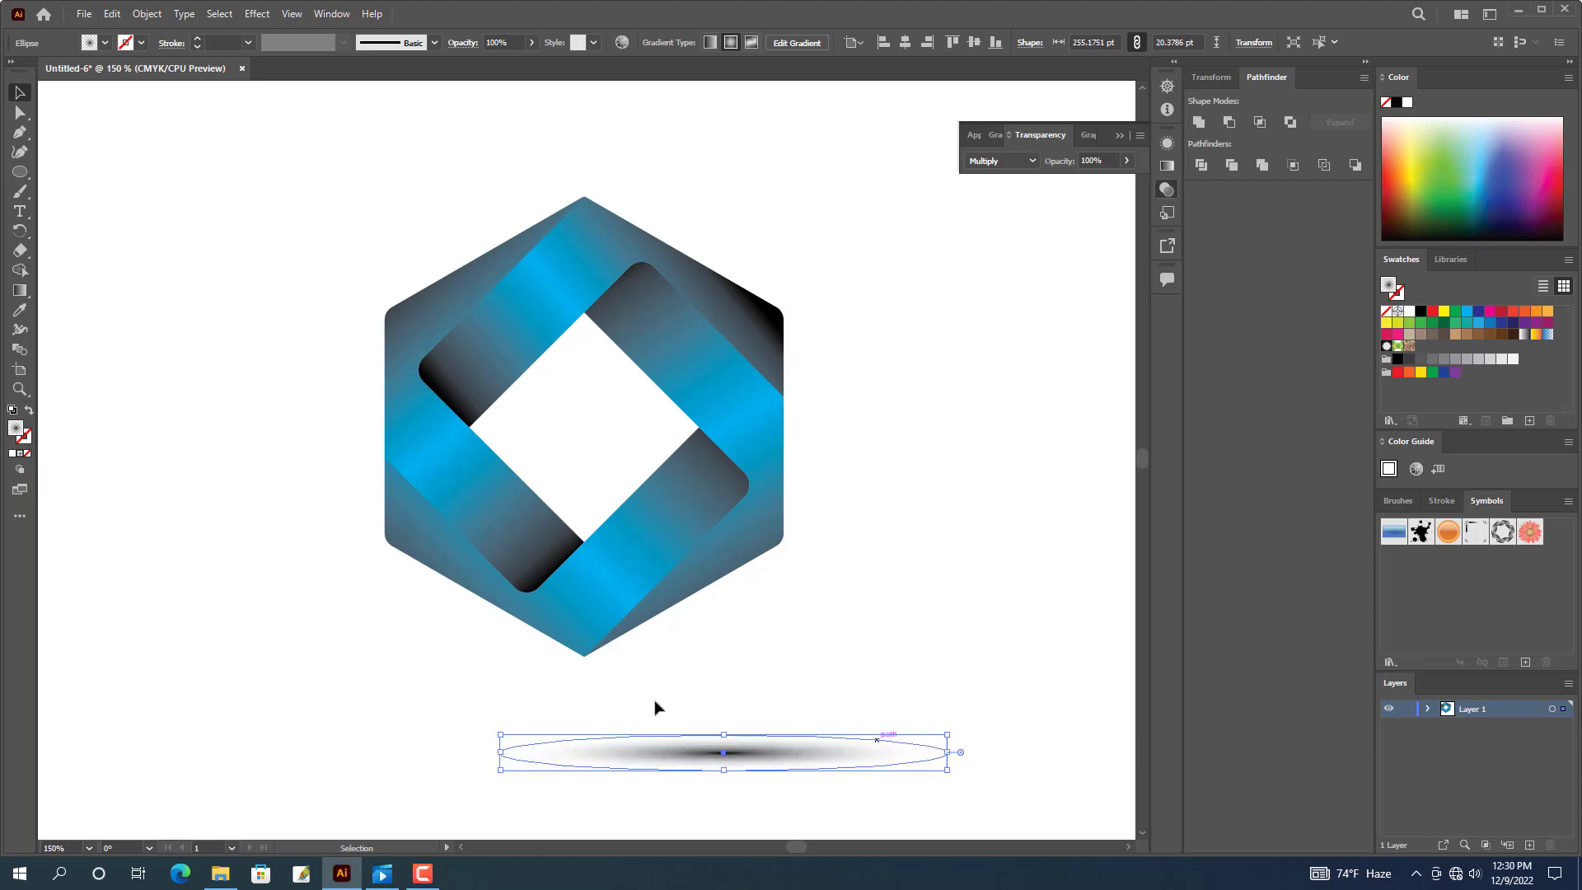
click(871, 723)
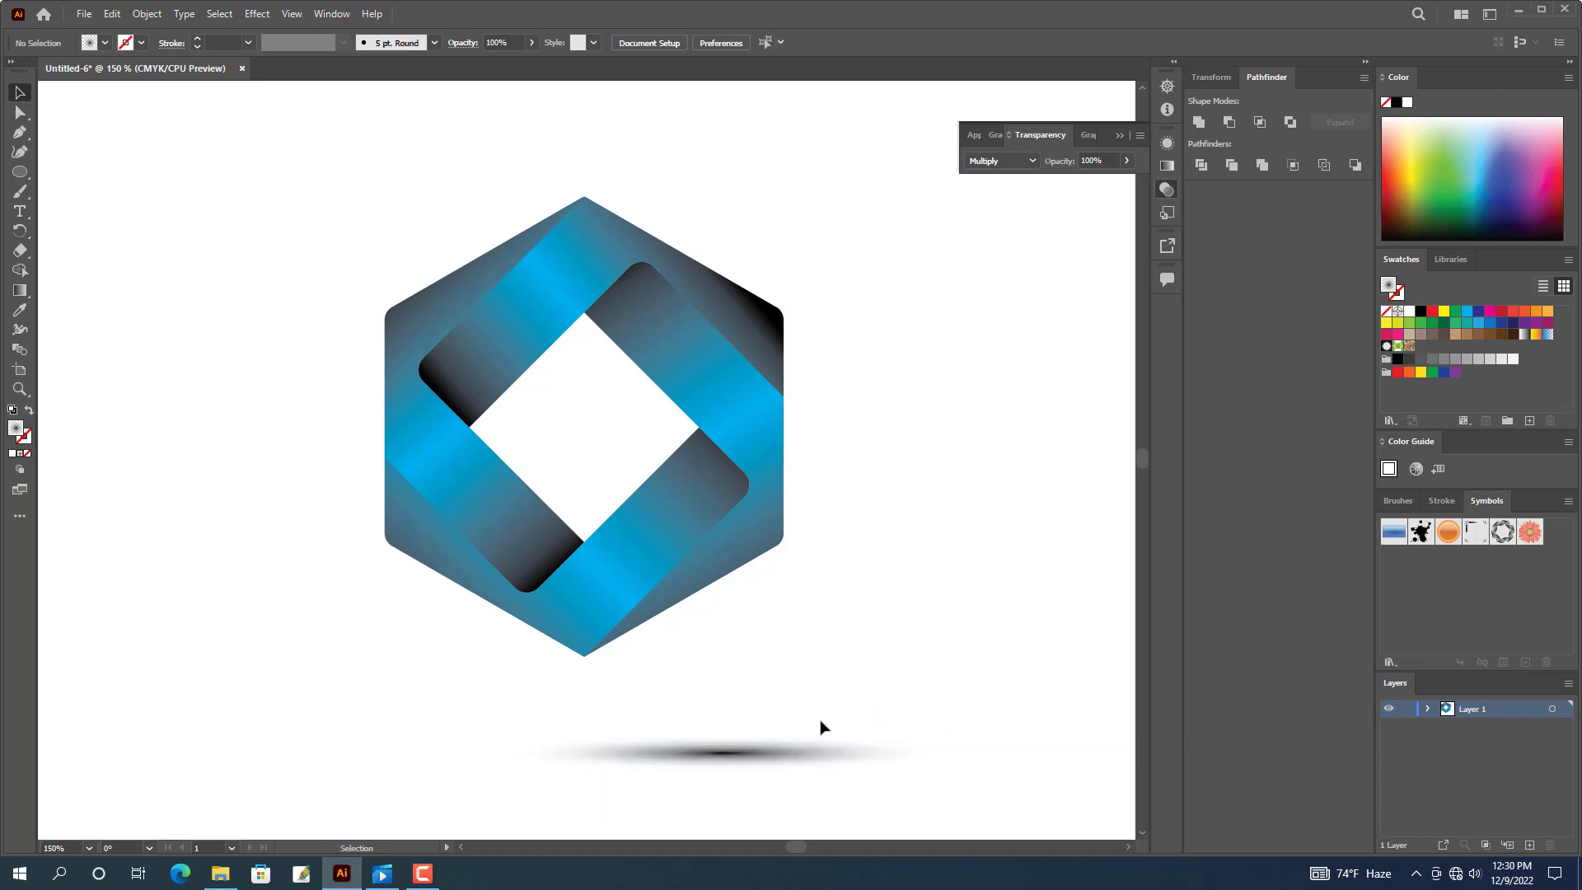
Move the shadow ellipse onto the hexagon's bottom corner and send it to the back.
drag(777, 759, 619, 648)
right_click(623, 647)
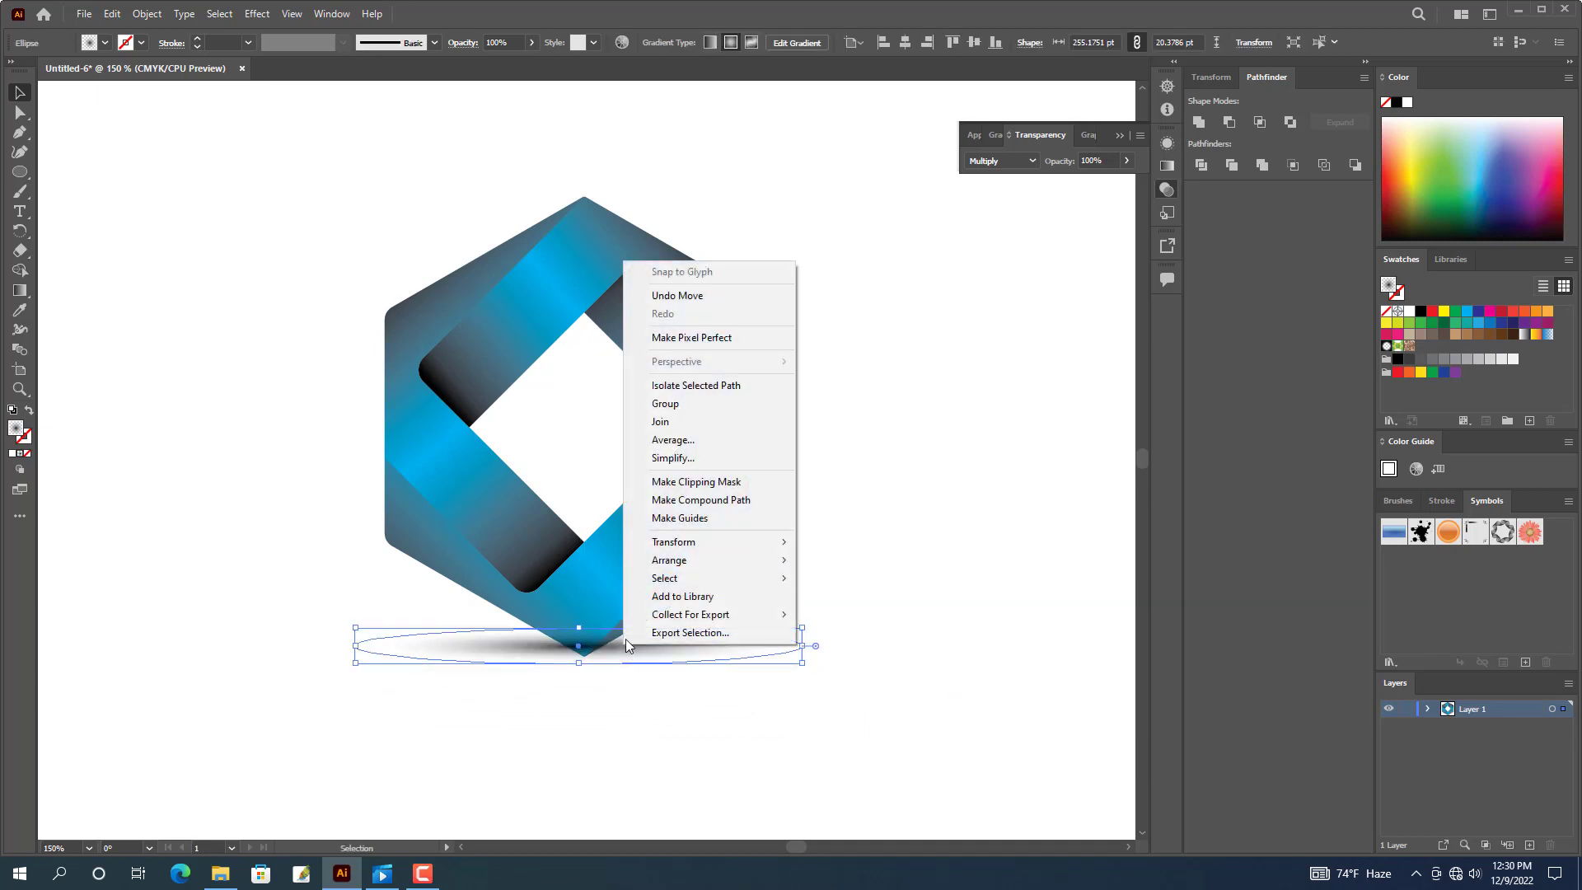
mouse_move(706, 560)
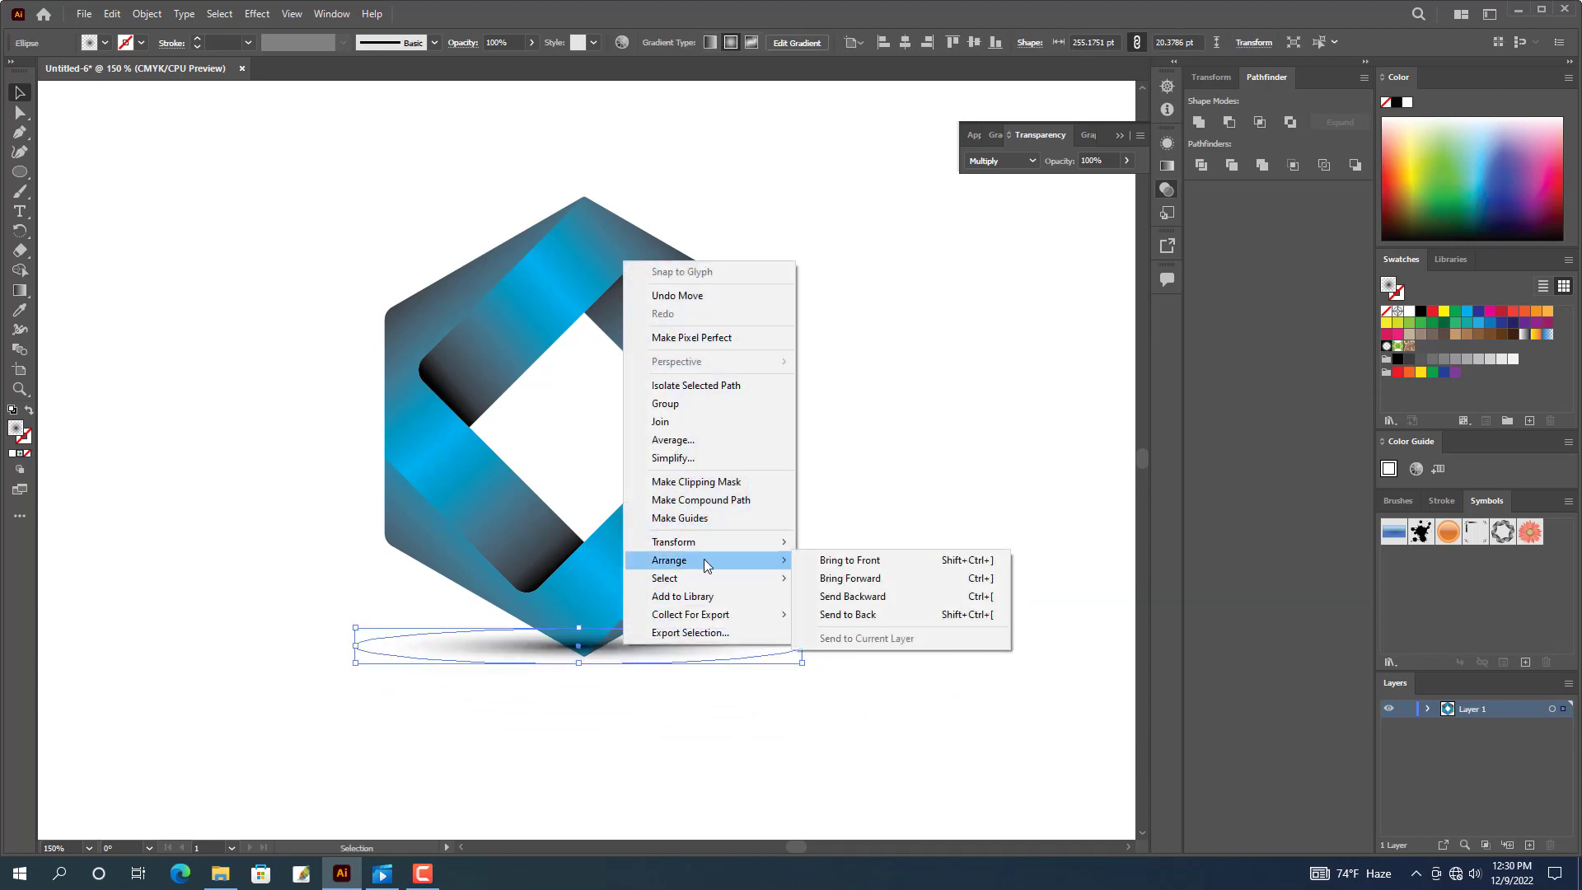
click(854, 613)
click(971, 593)
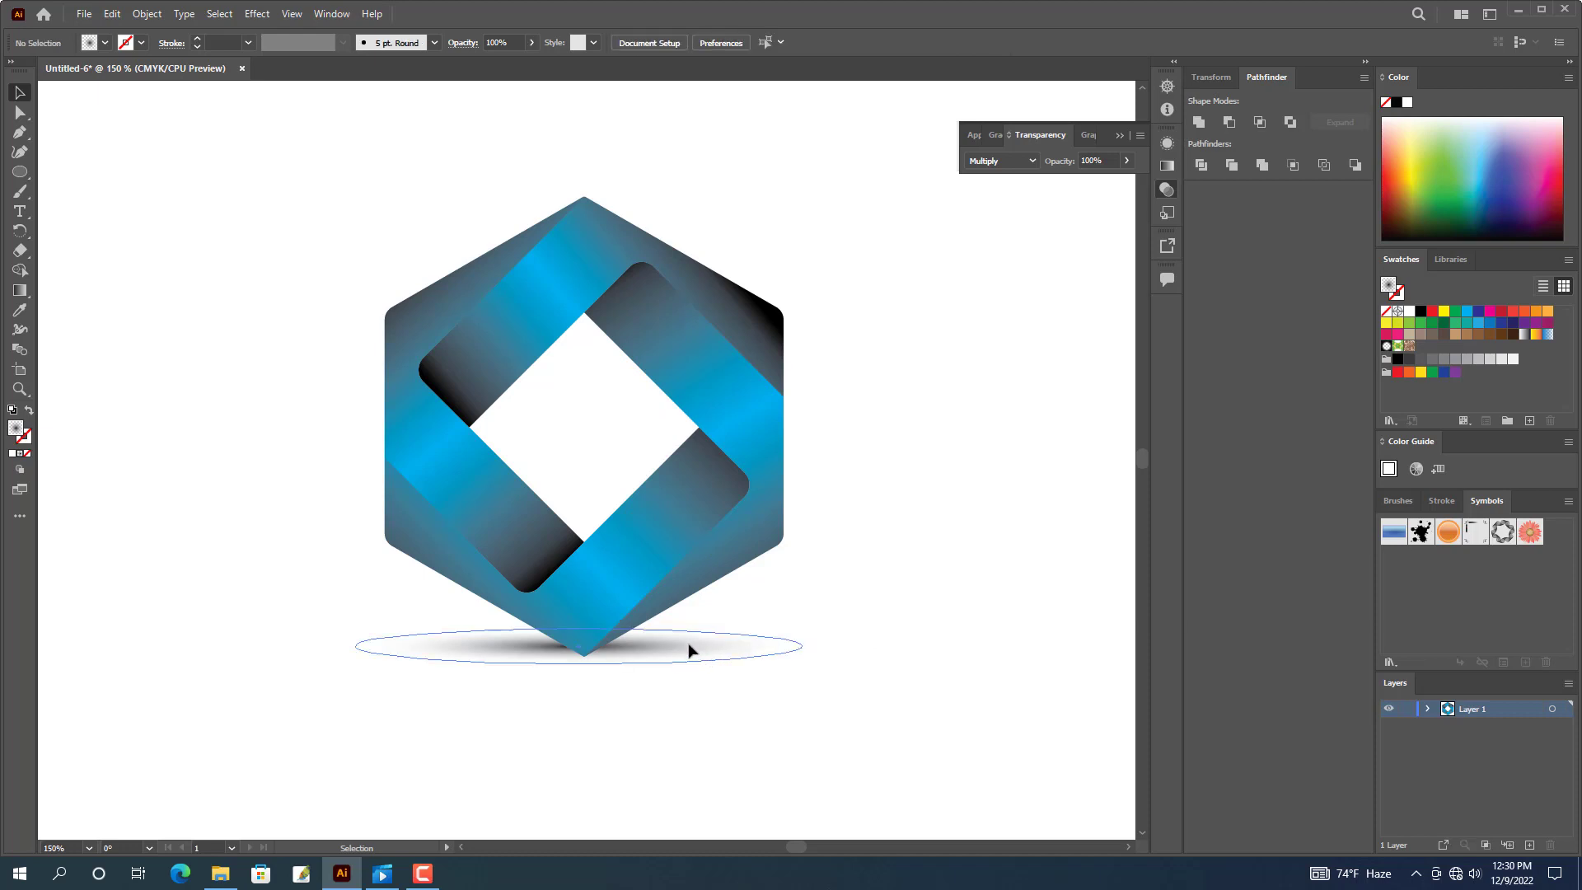
Shift the shadow ellipse slightly down and centre it just under the hexagon's bottom tip.
drag(689, 651, 696, 660)
click(915, 572)
click(671, 672)
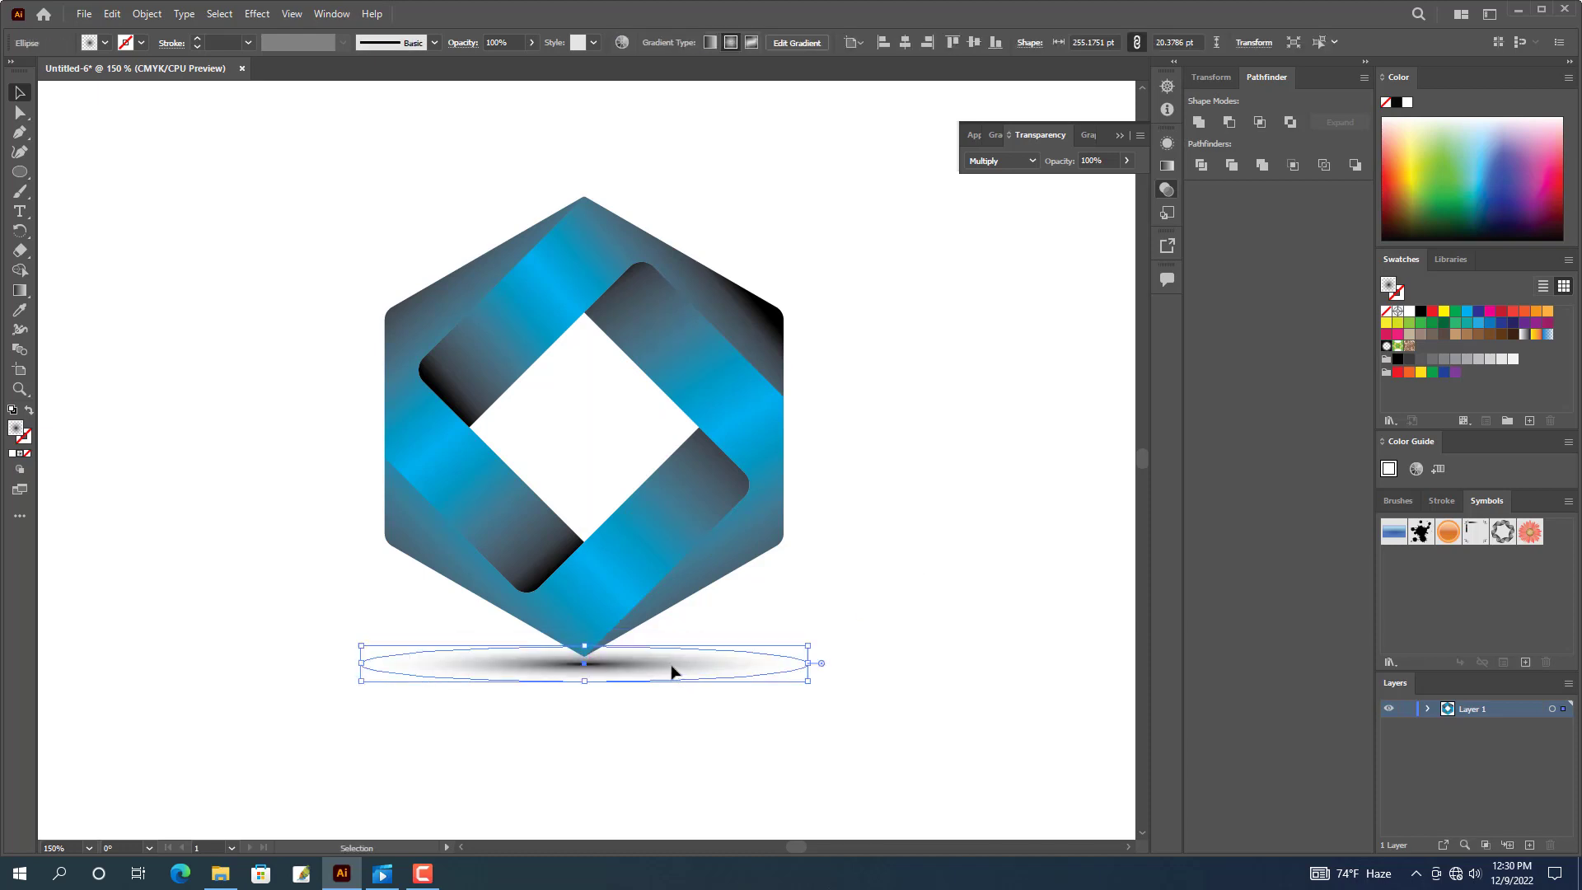
key(Up)
key(Up)
click(911, 577)
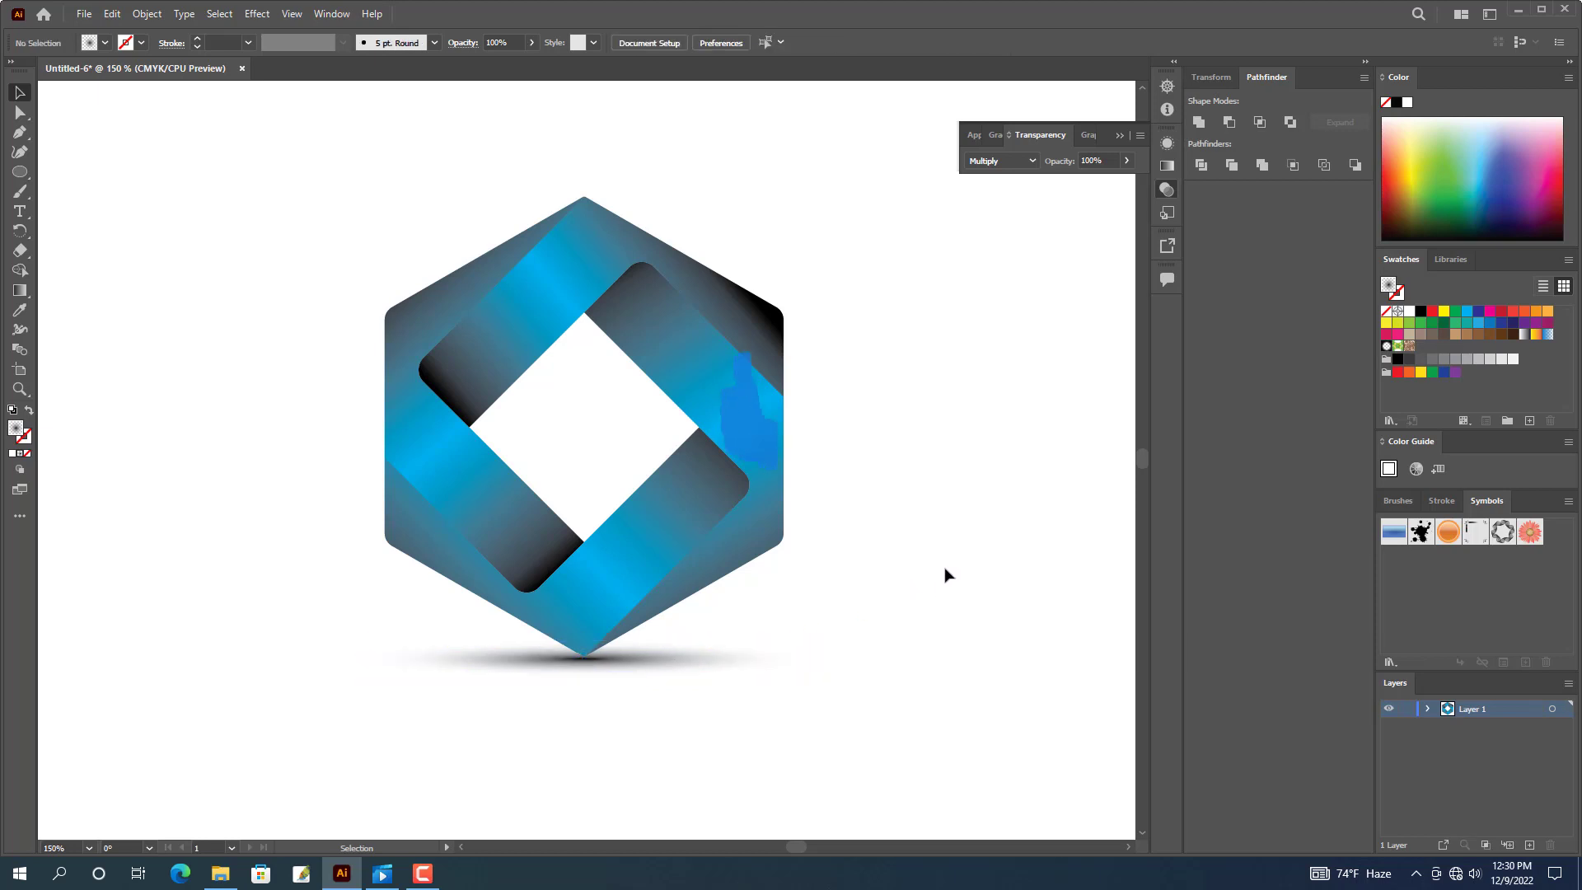
Select the four hexagon bands without the shadow, group them, and clear the selection.
drag(363, 421, 198, 353)
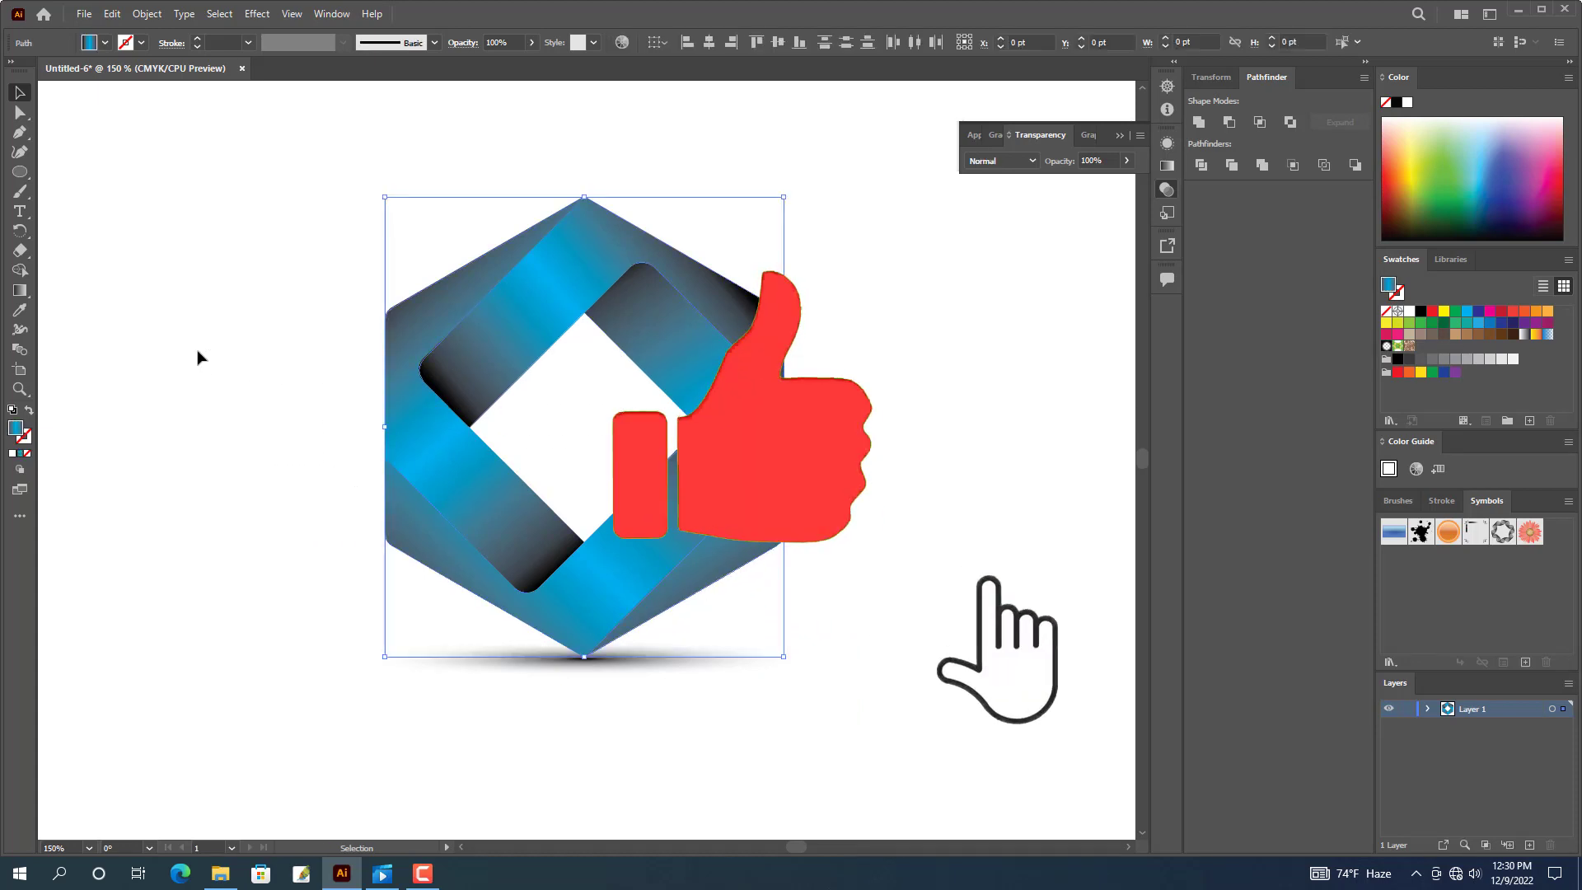
drag(288, 171, 906, 620)
key(a)
key(v)
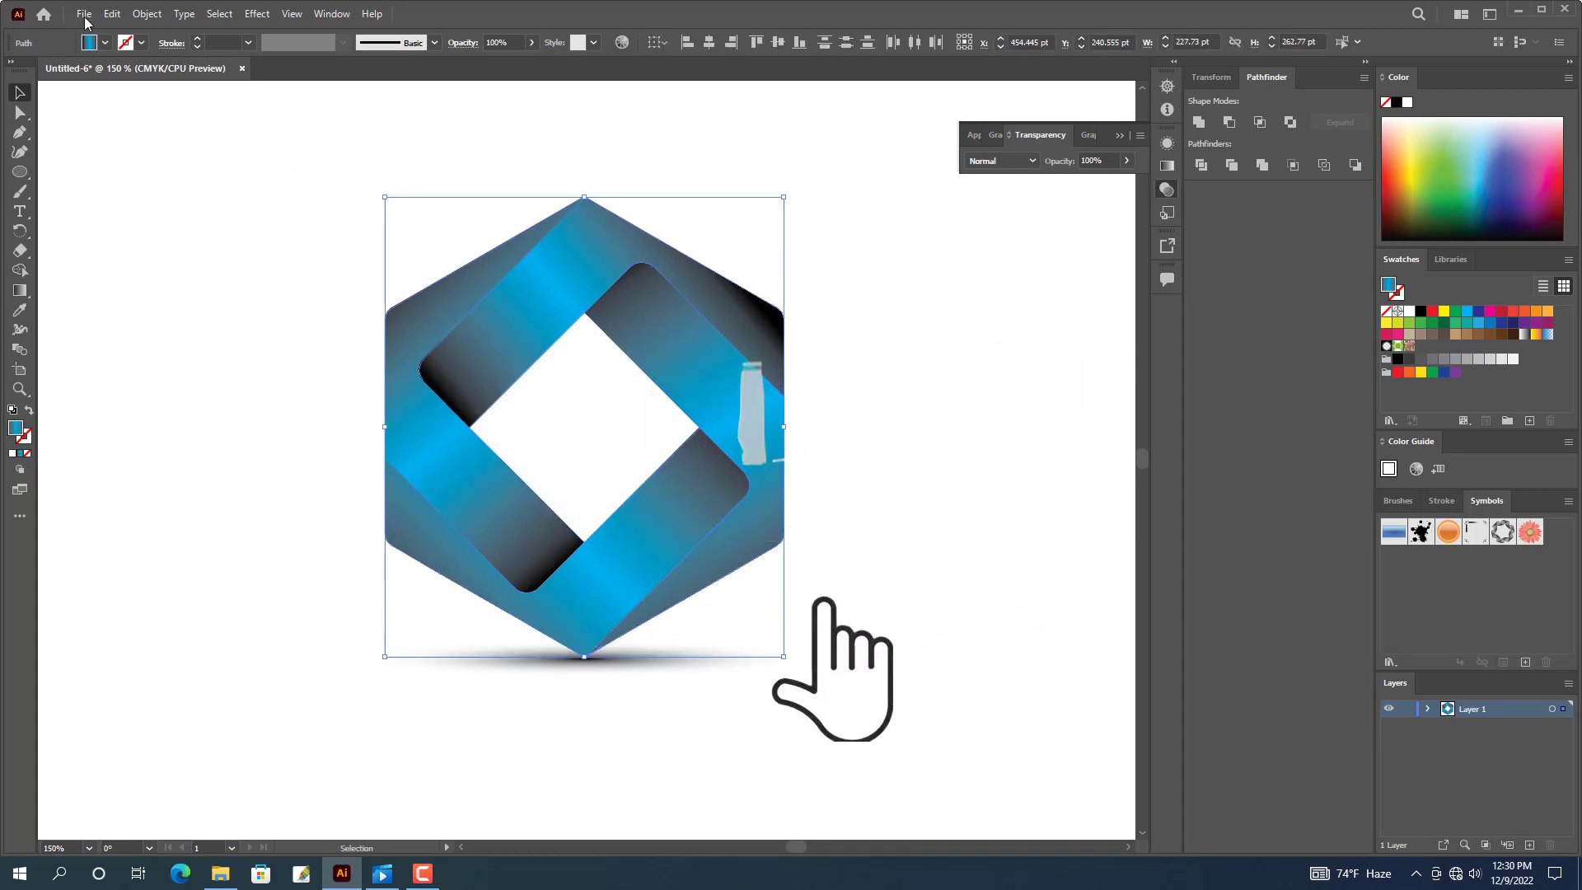
click(147, 14)
click(179, 94)
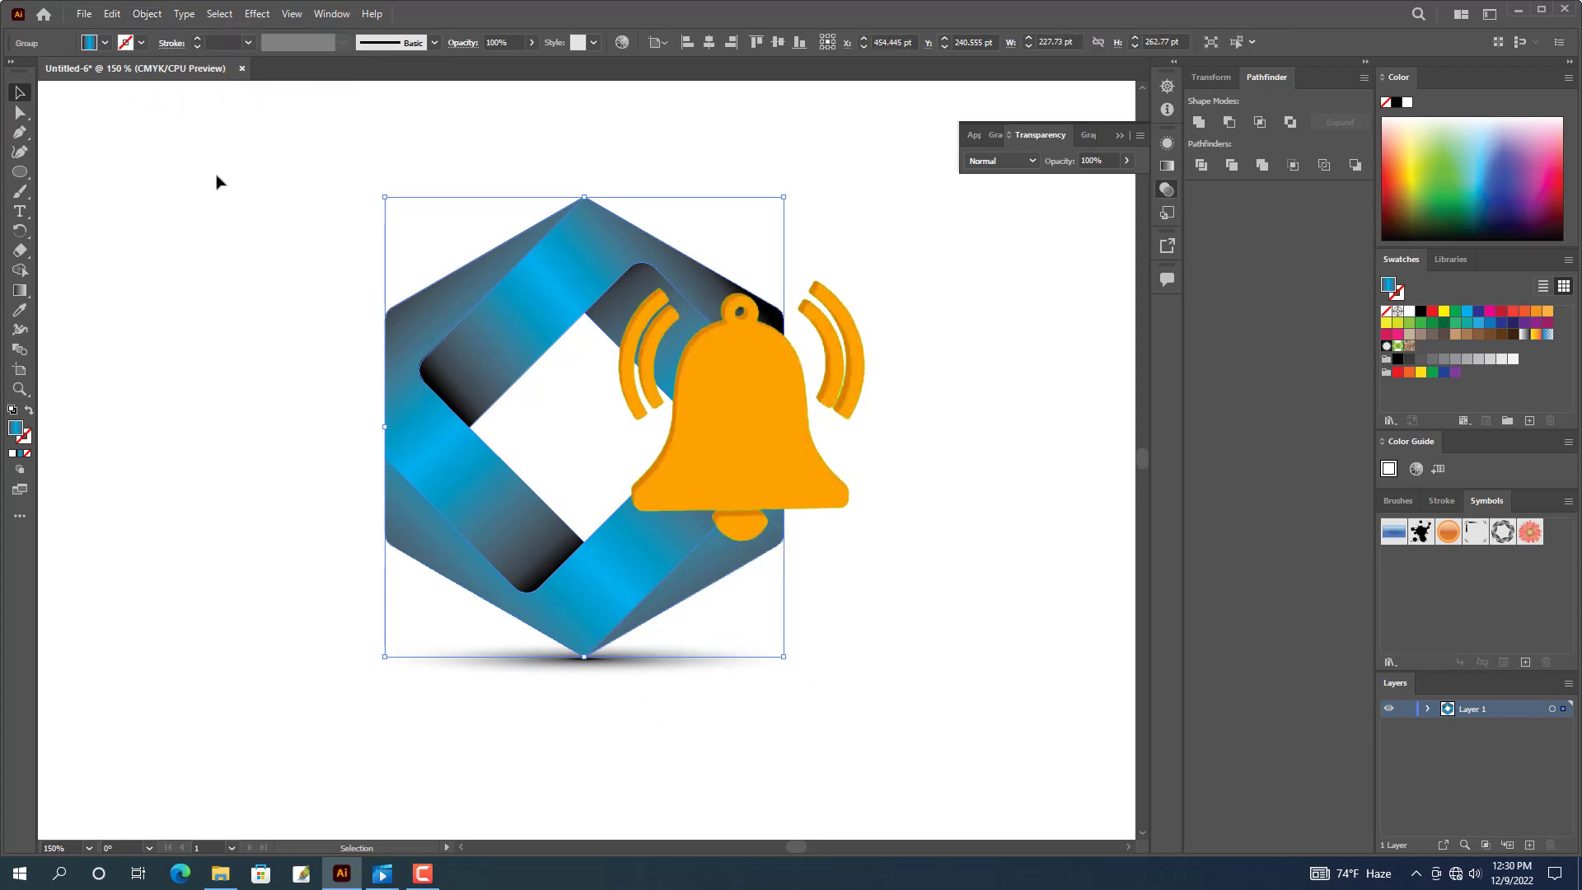
click(1042, 768)
Select all the artwork and group the hexagon logo together with its shadow.
key(ctrl+a)
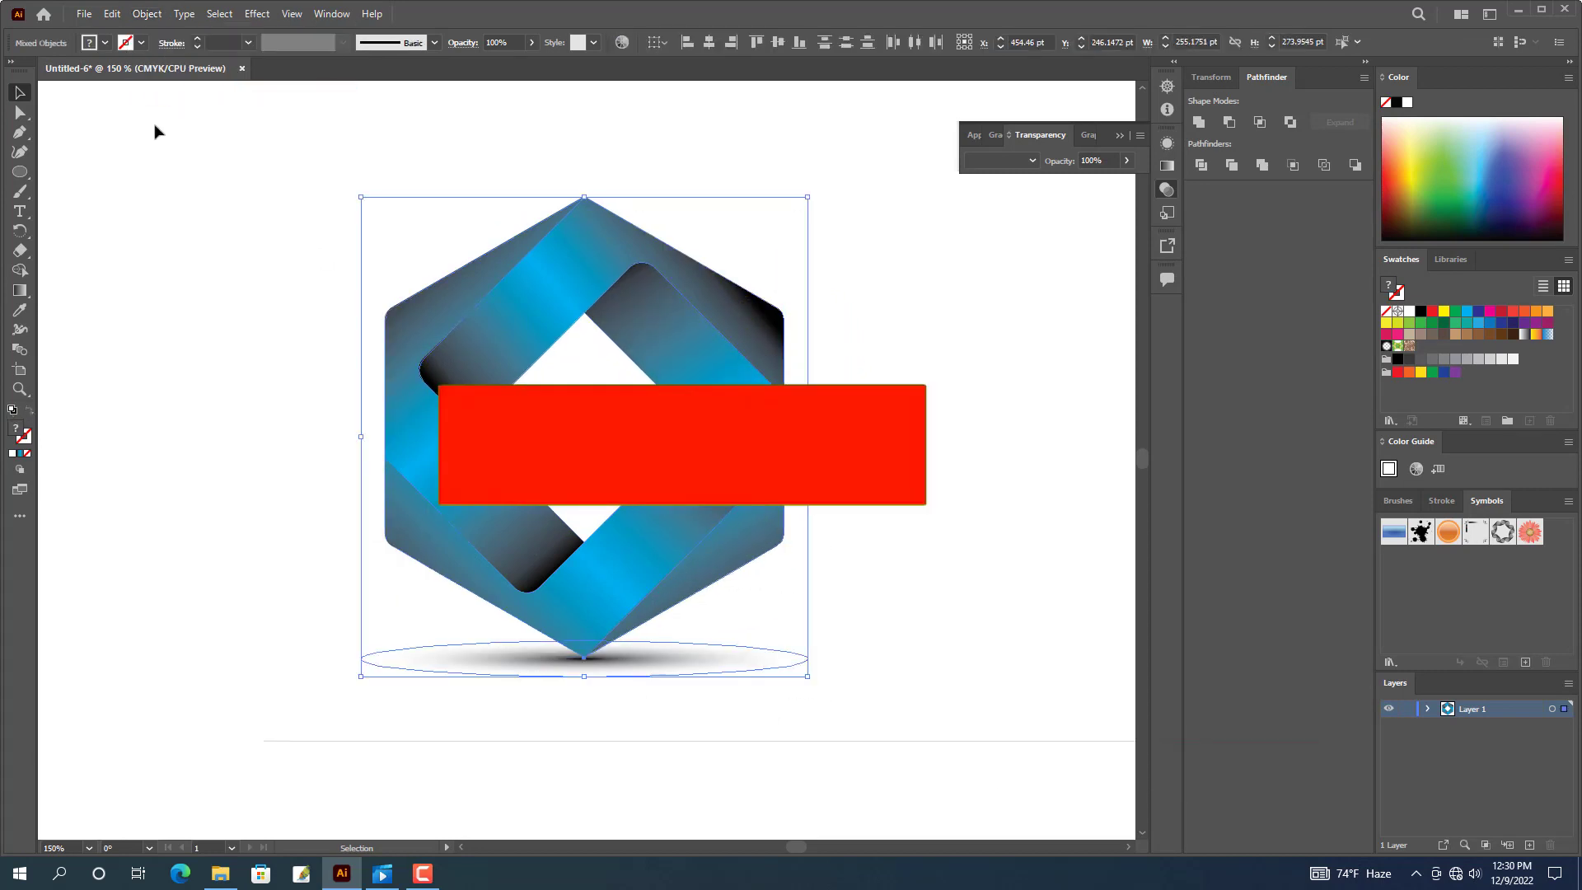
click(147, 14)
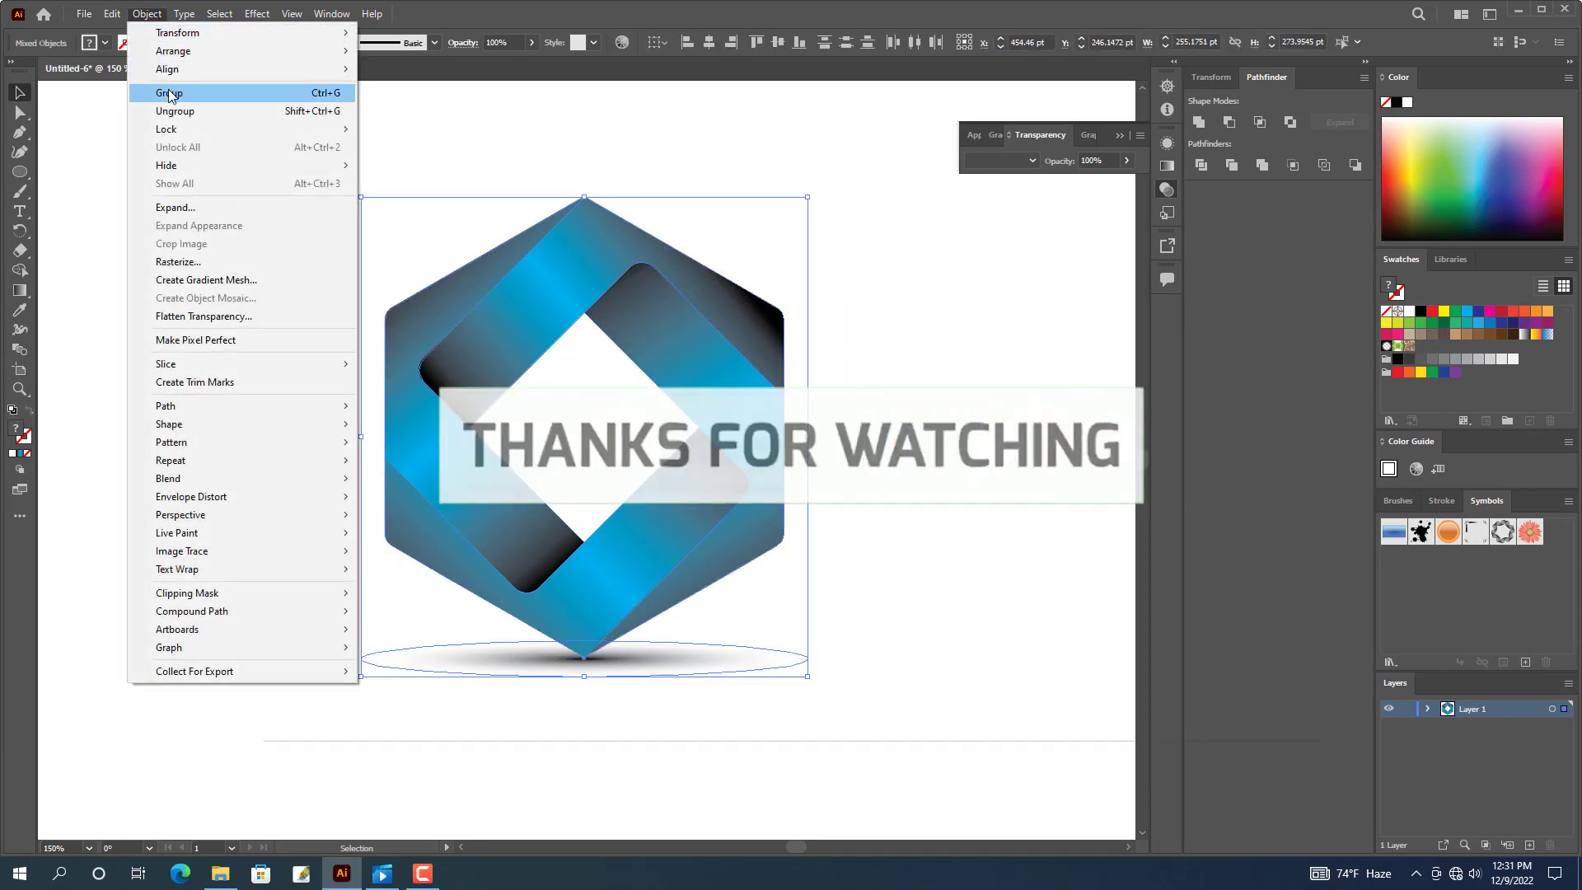
click(171, 93)
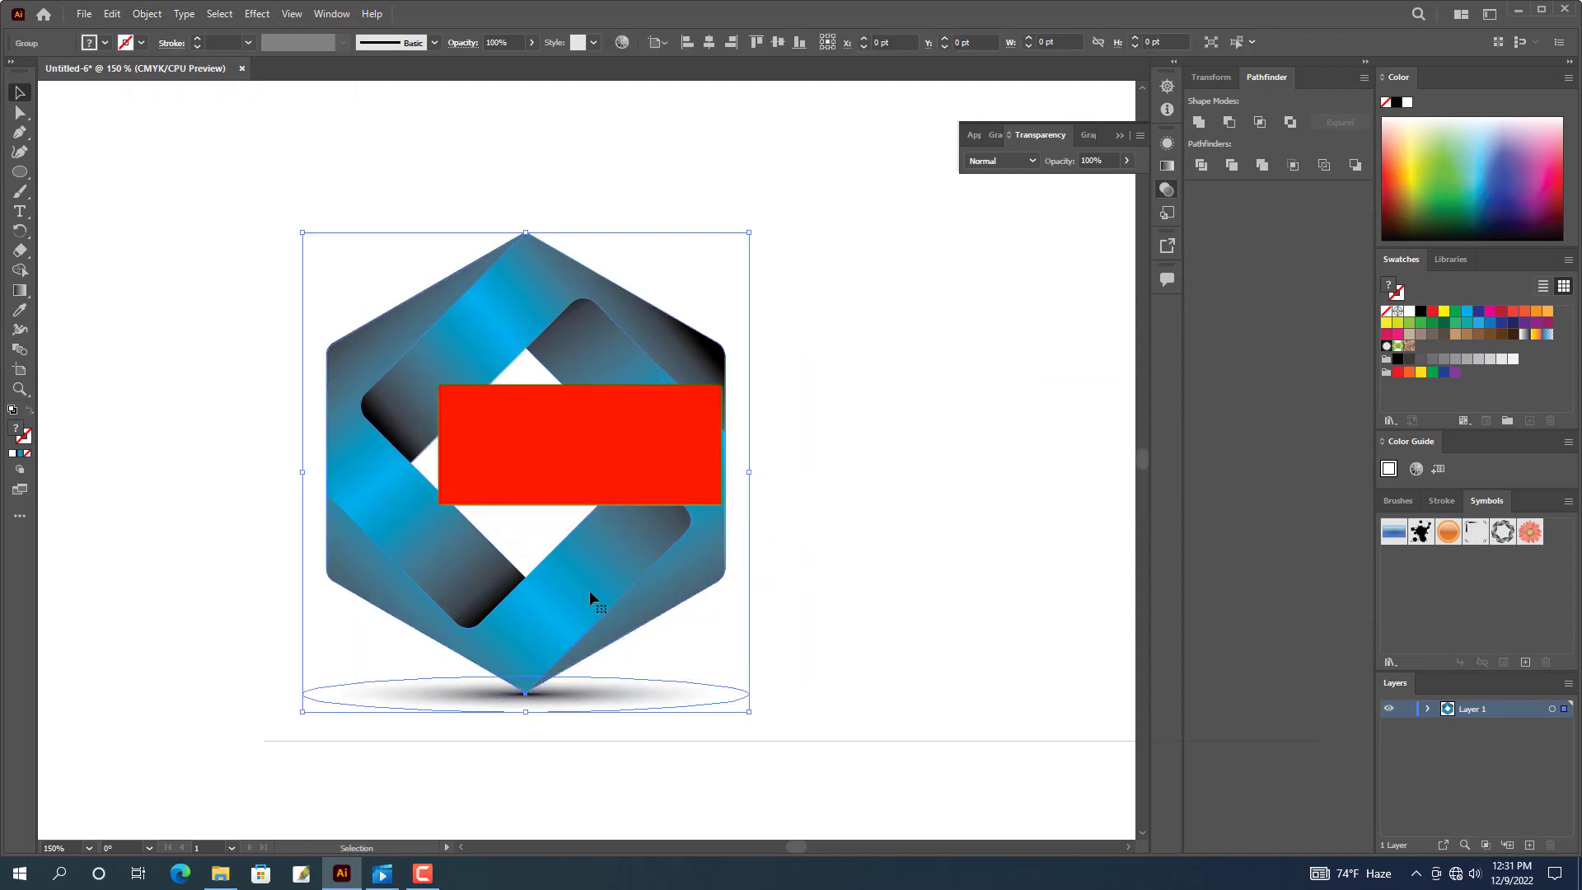